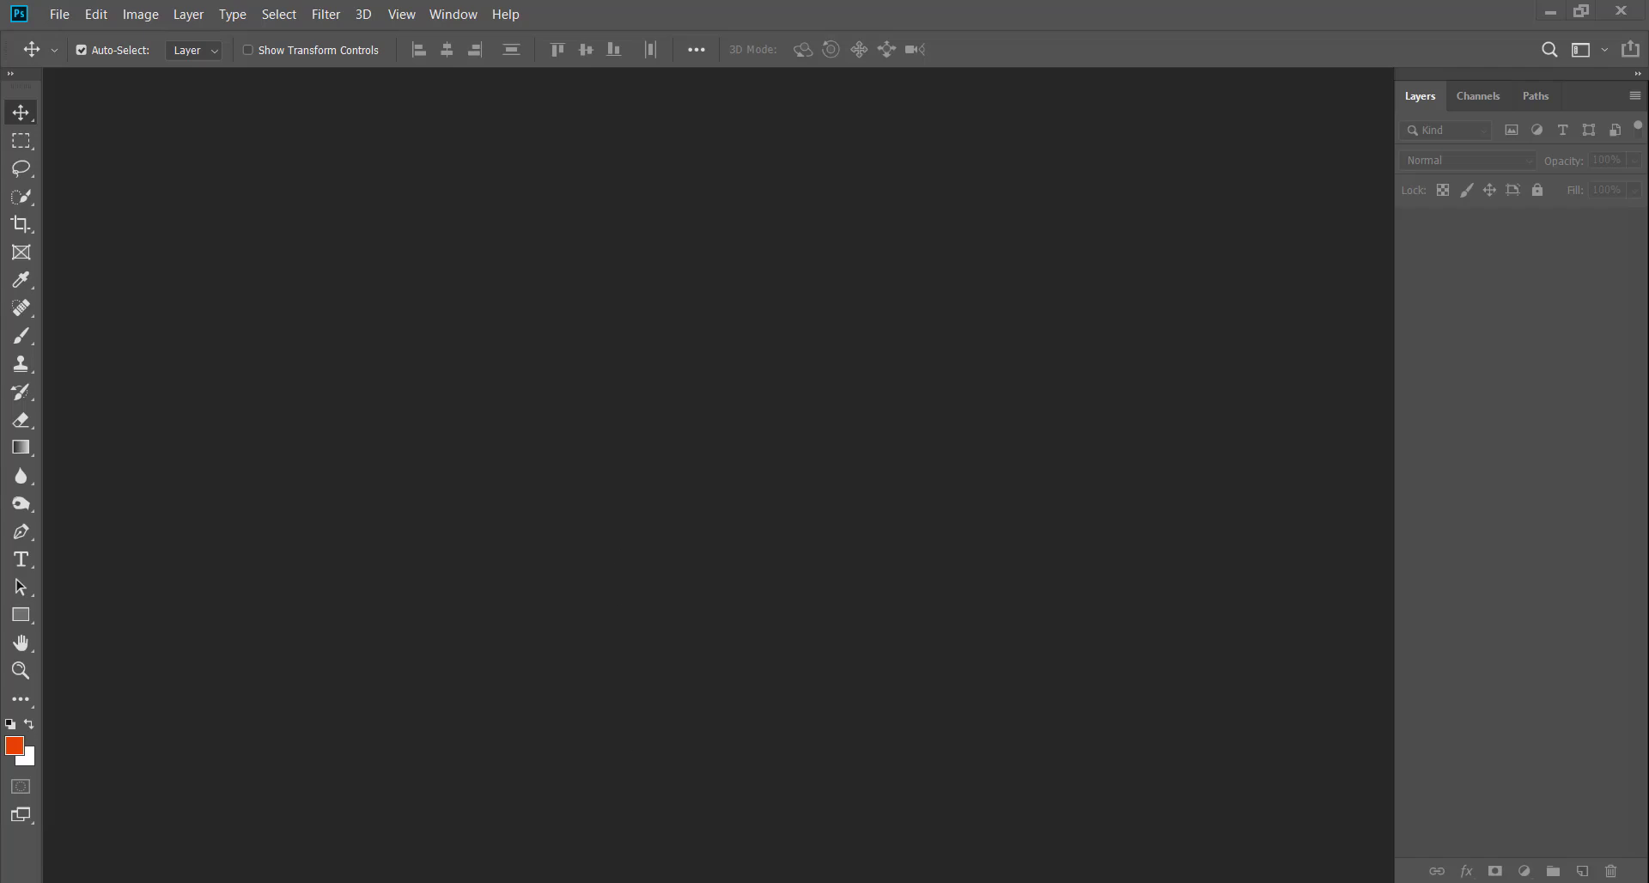
- Switch to Premiere Pro and play part of the production ID_5138944.mp4 clip from near its start
click(678, 882)
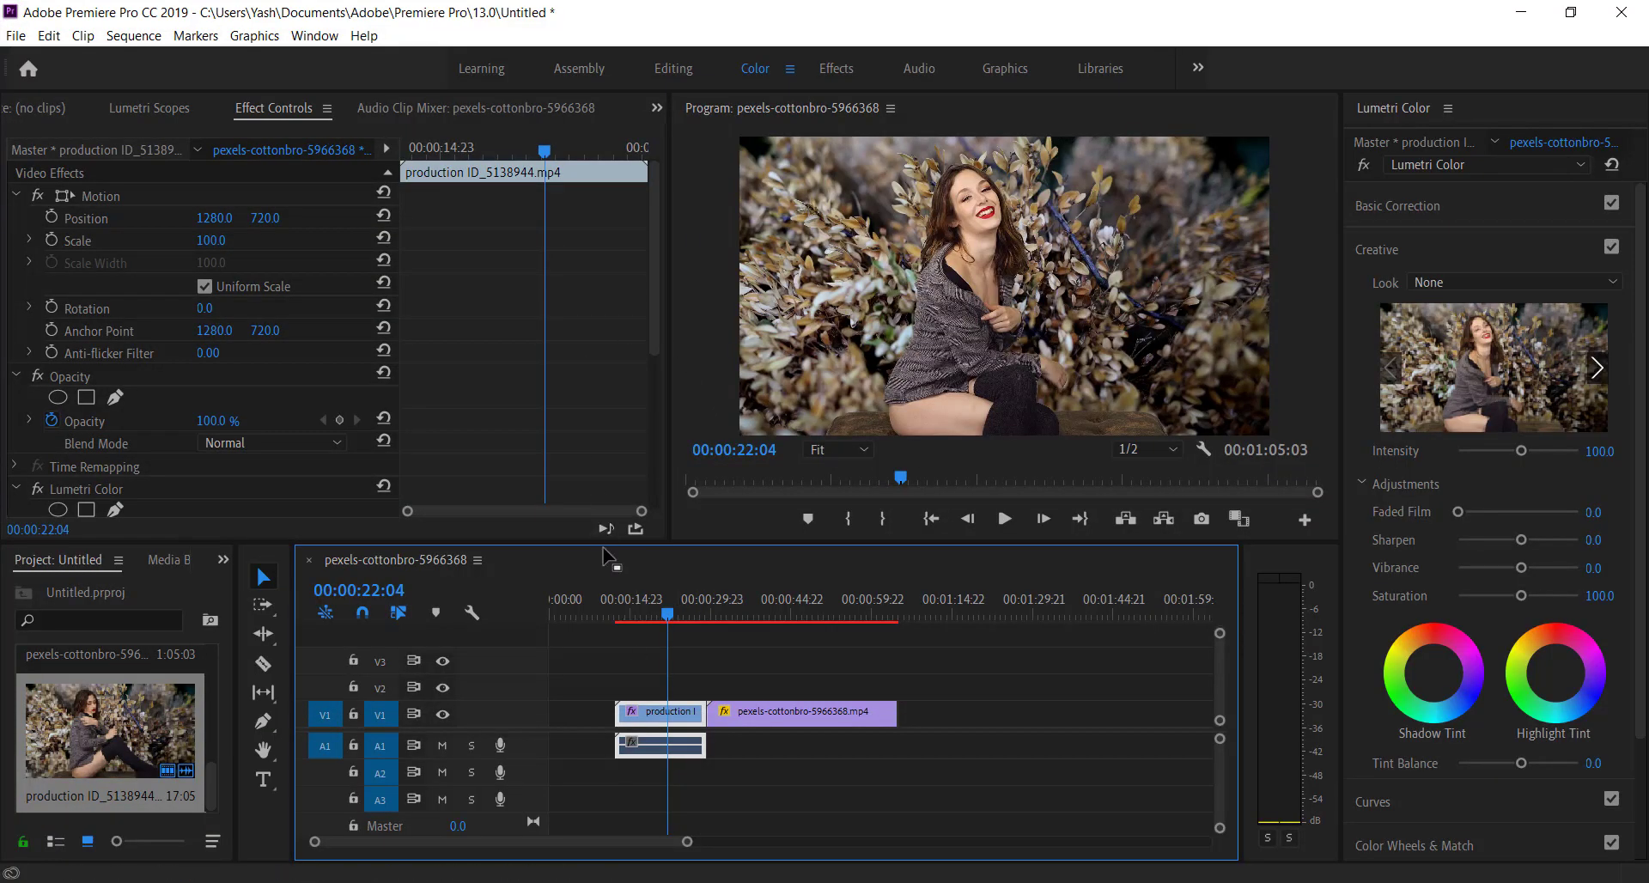
click(604, 880)
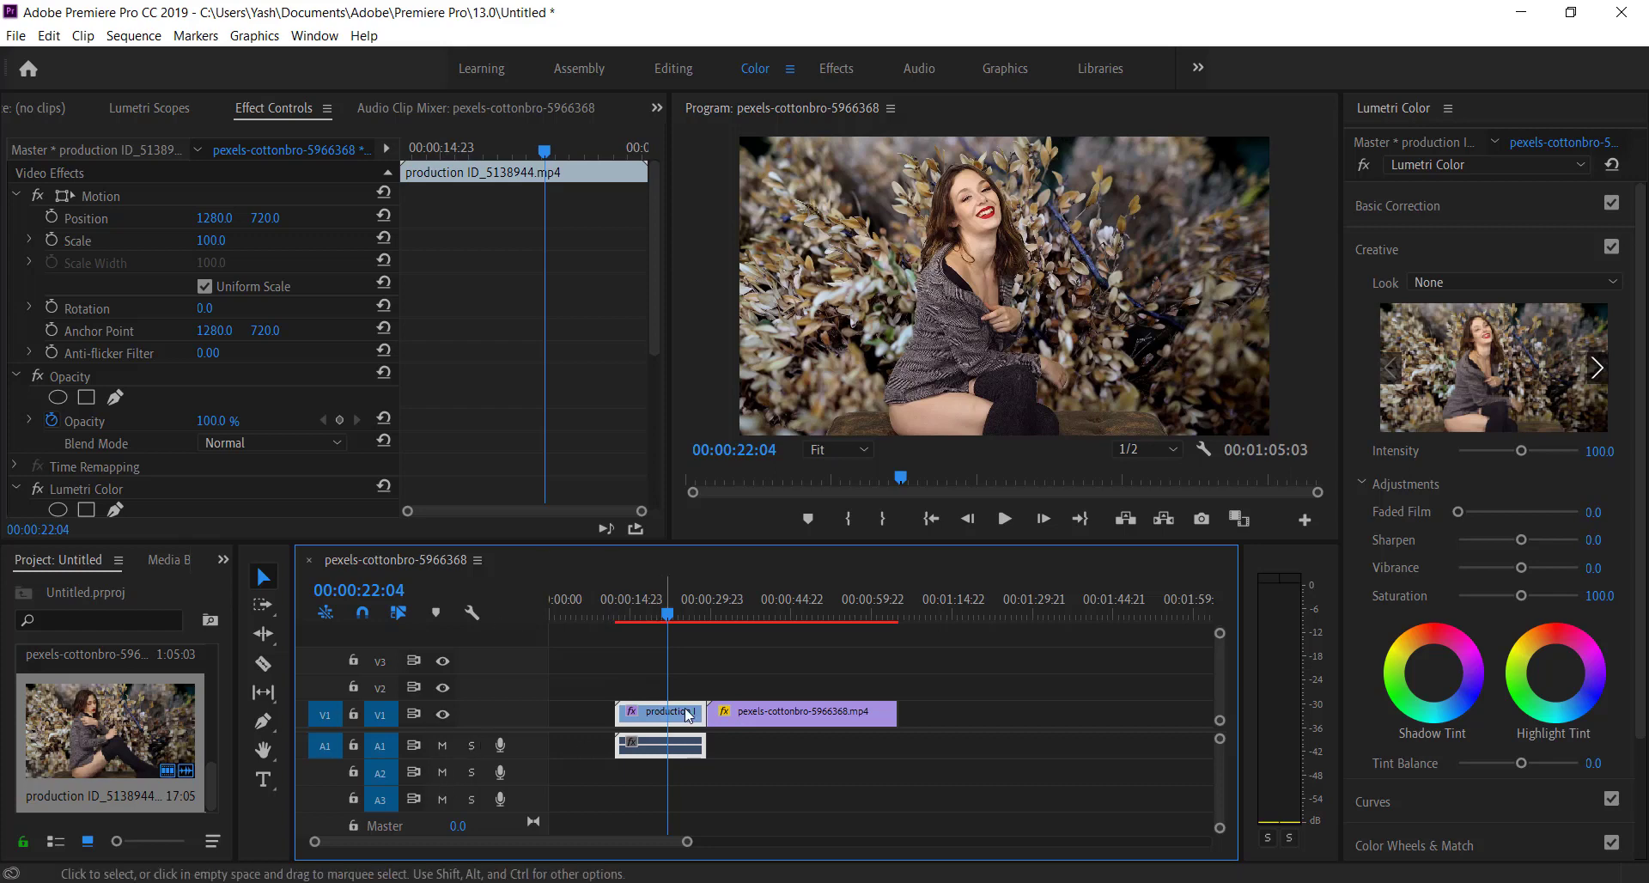
drag(662, 625, 625, 622)
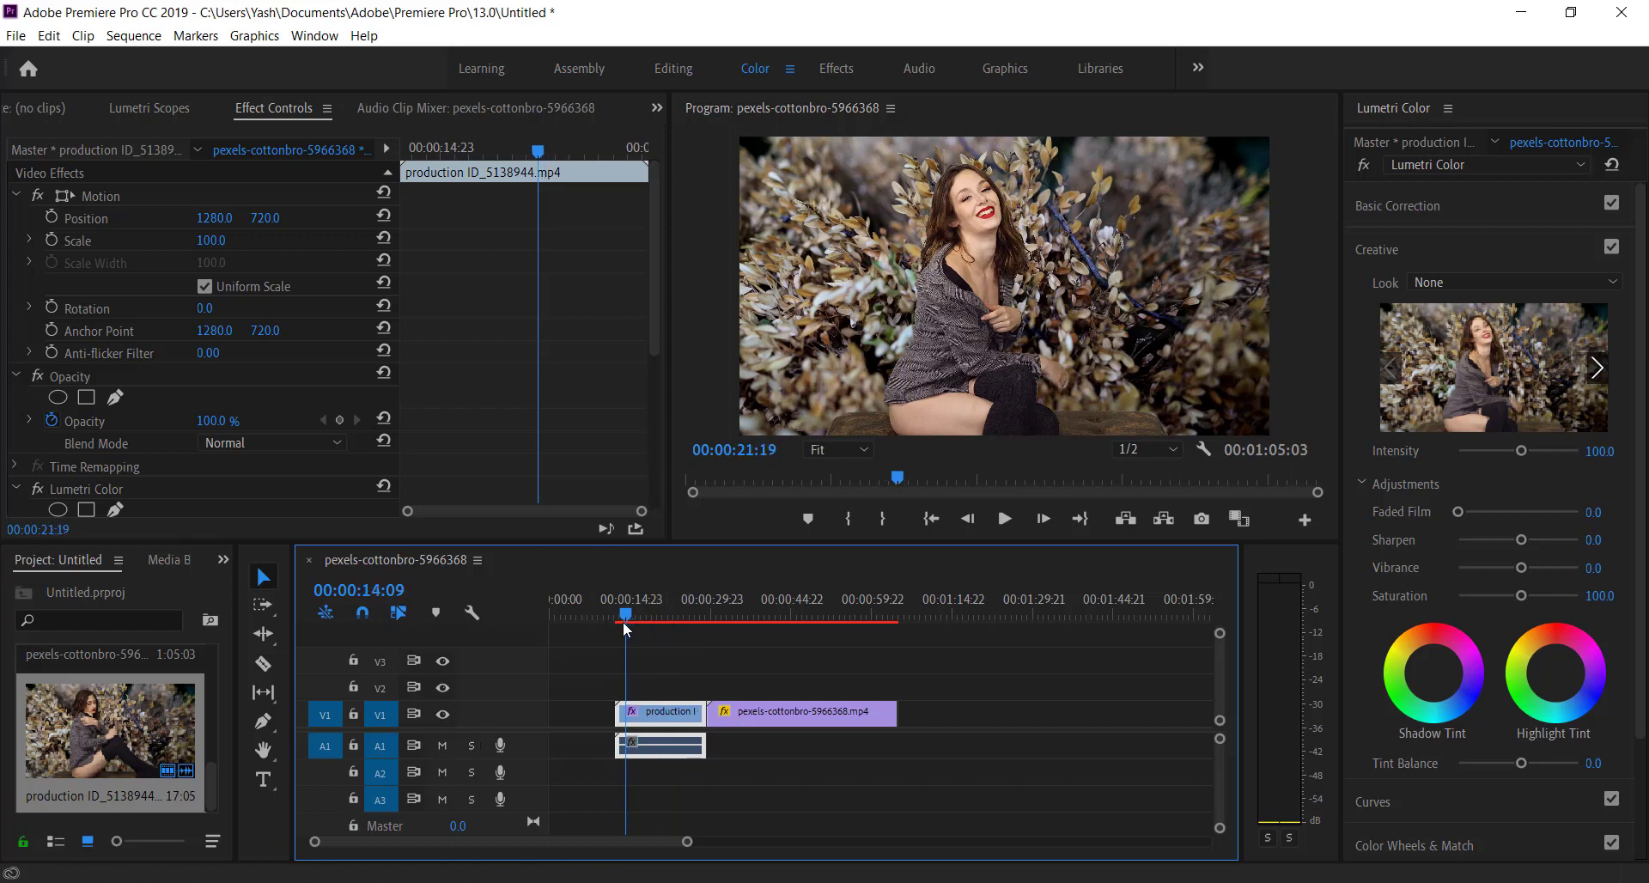
key(space)
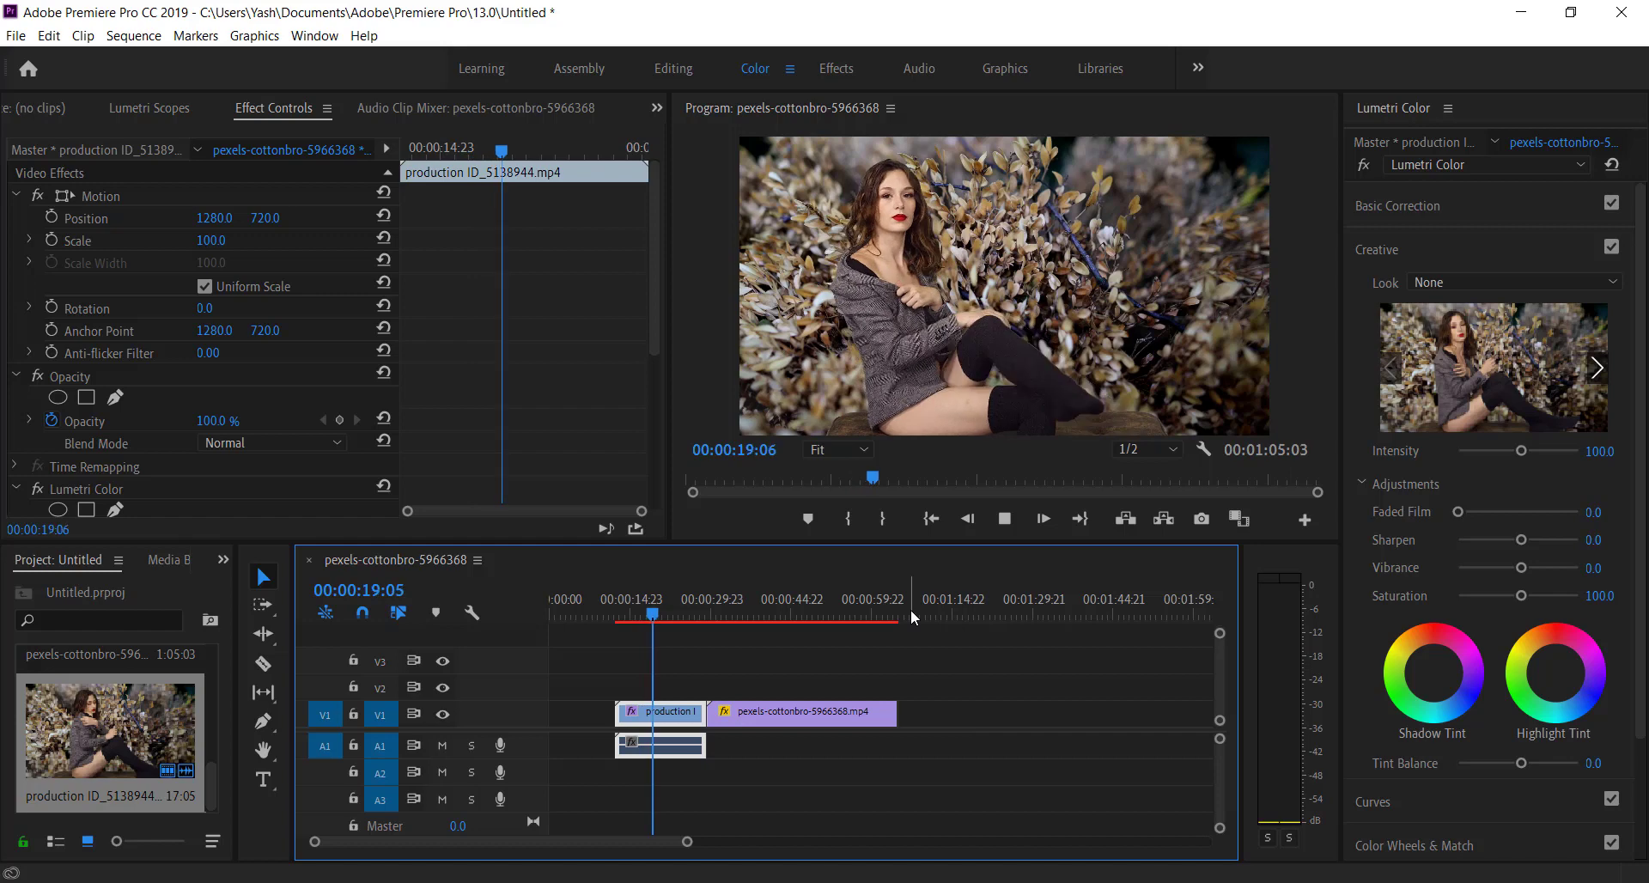
key(space)
click(814, 787)
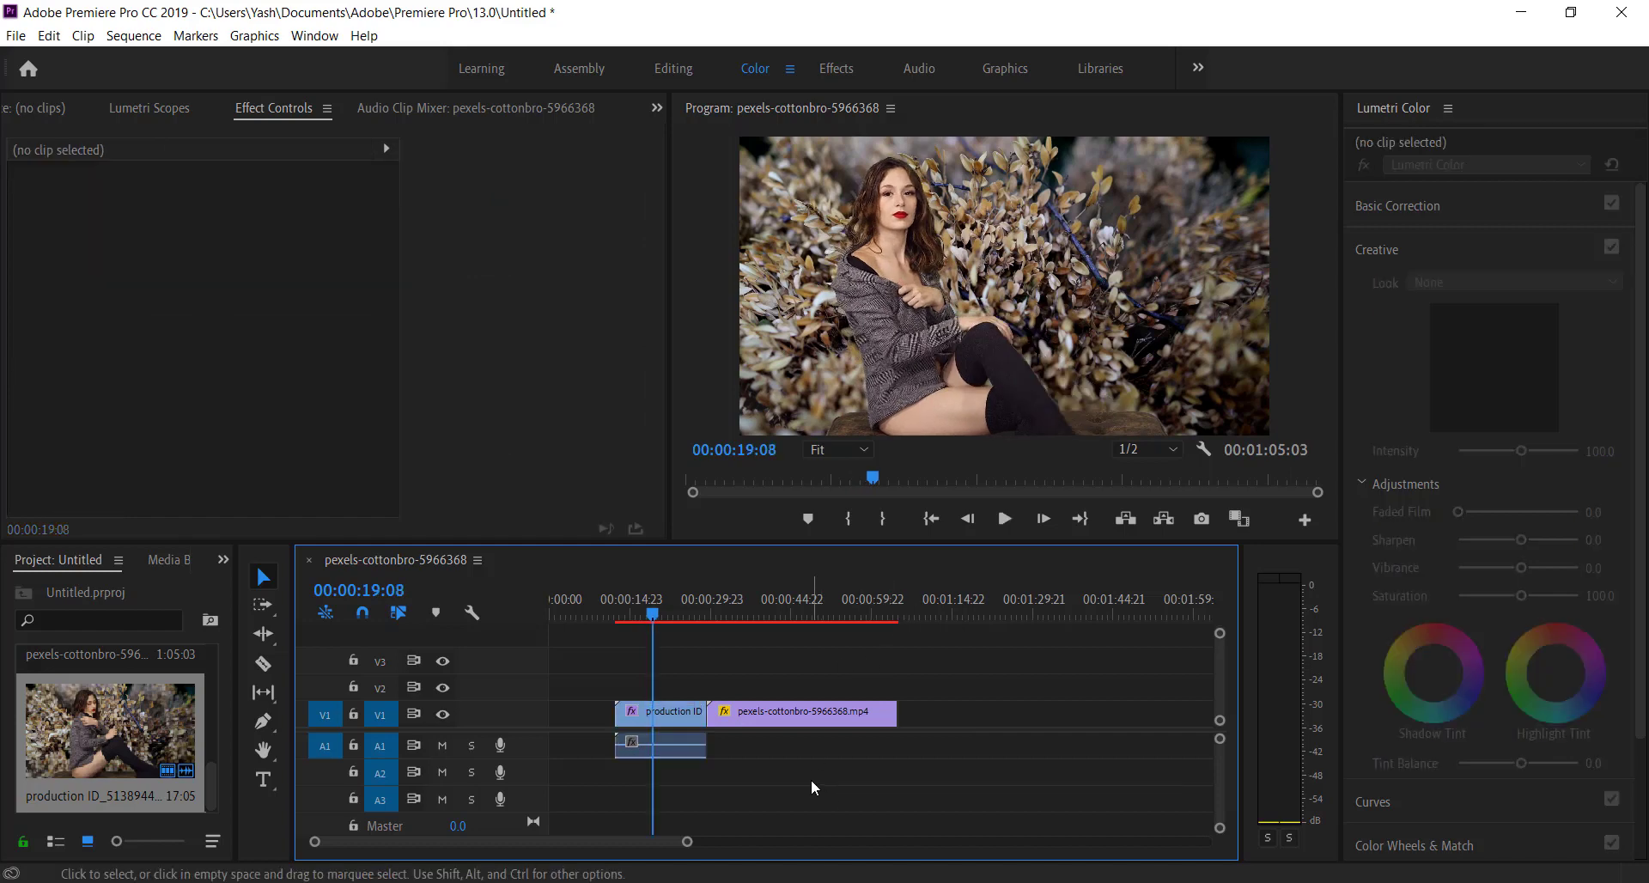
- Preview the second clip on the timeline, playing it from 00:00:45:09
click(795, 615)
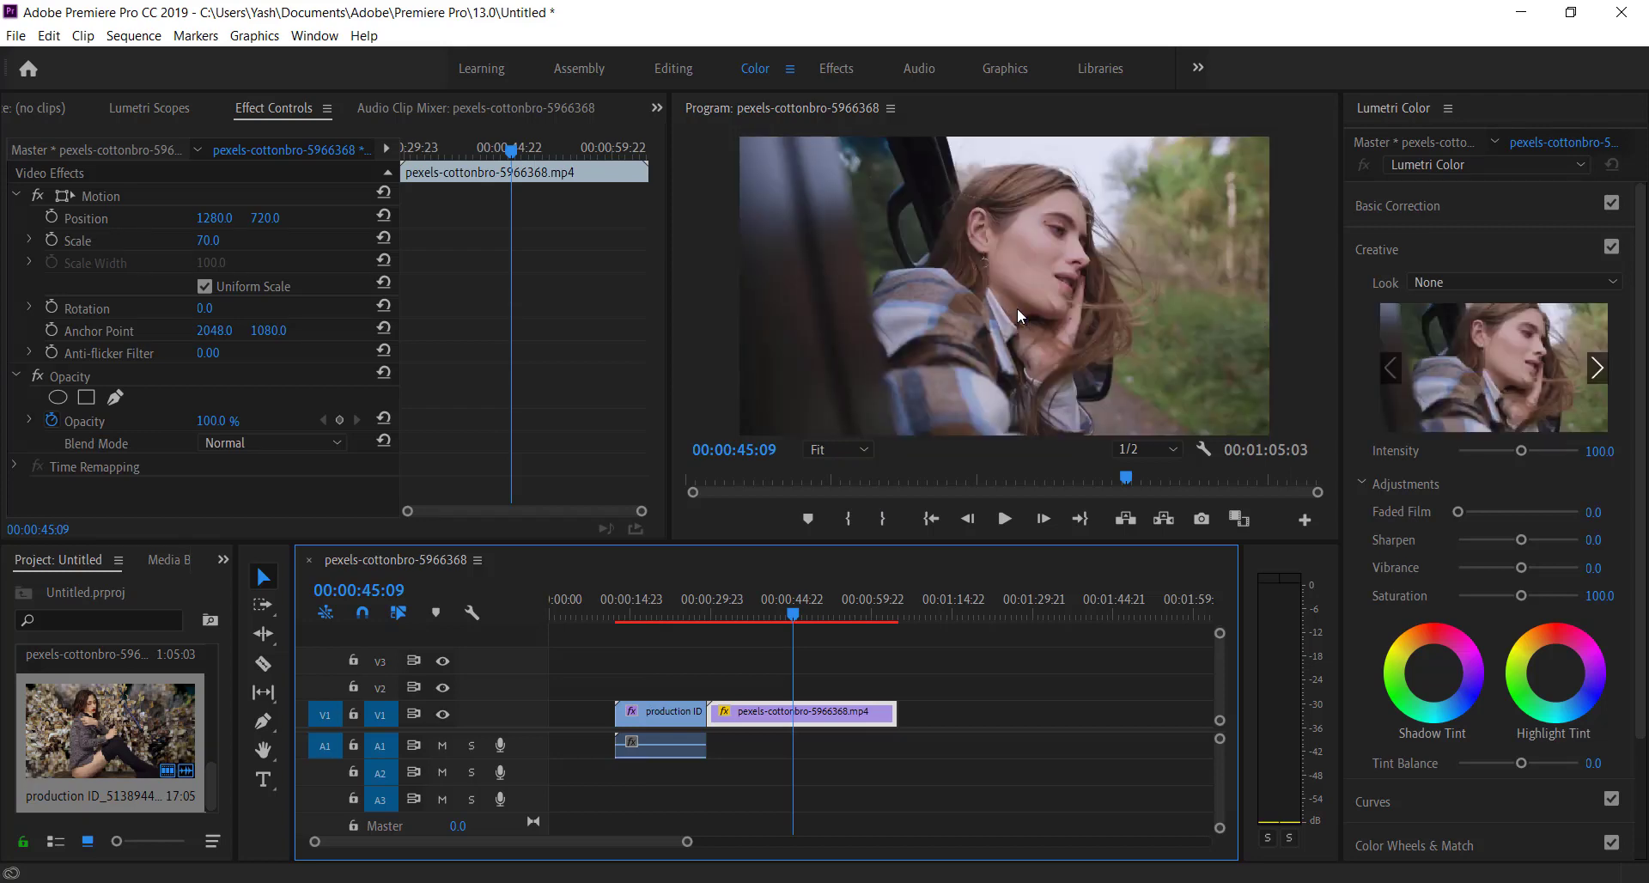
key(space)
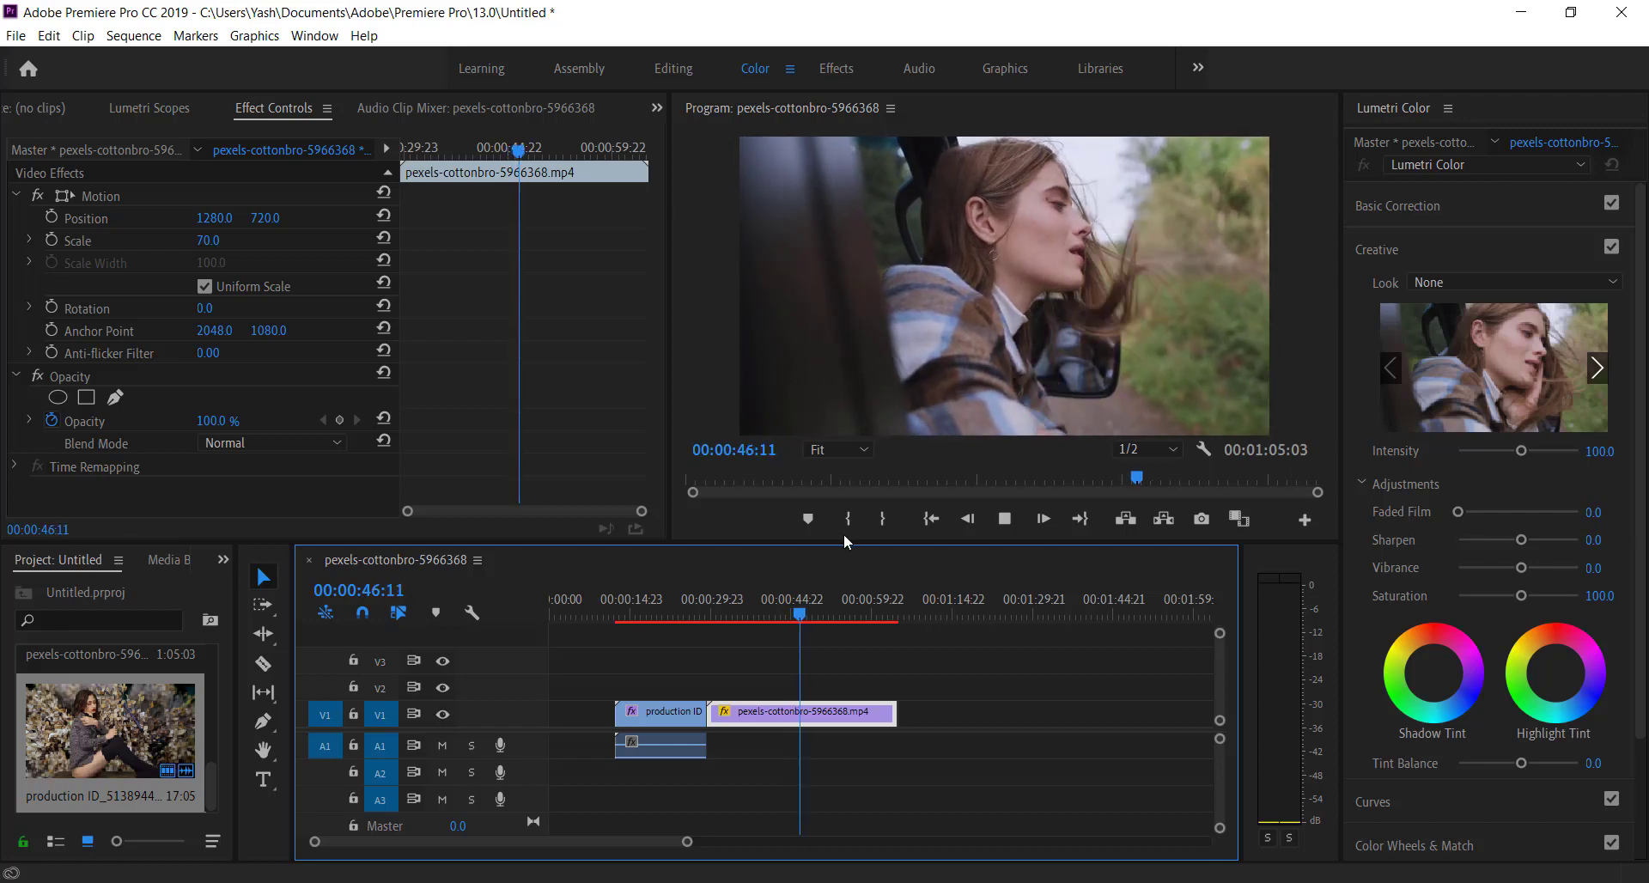
click(804, 615)
- Start a frame export at 00:00:23:23 of the first clip and browse to the Desktop as its destination
click(678, 616)
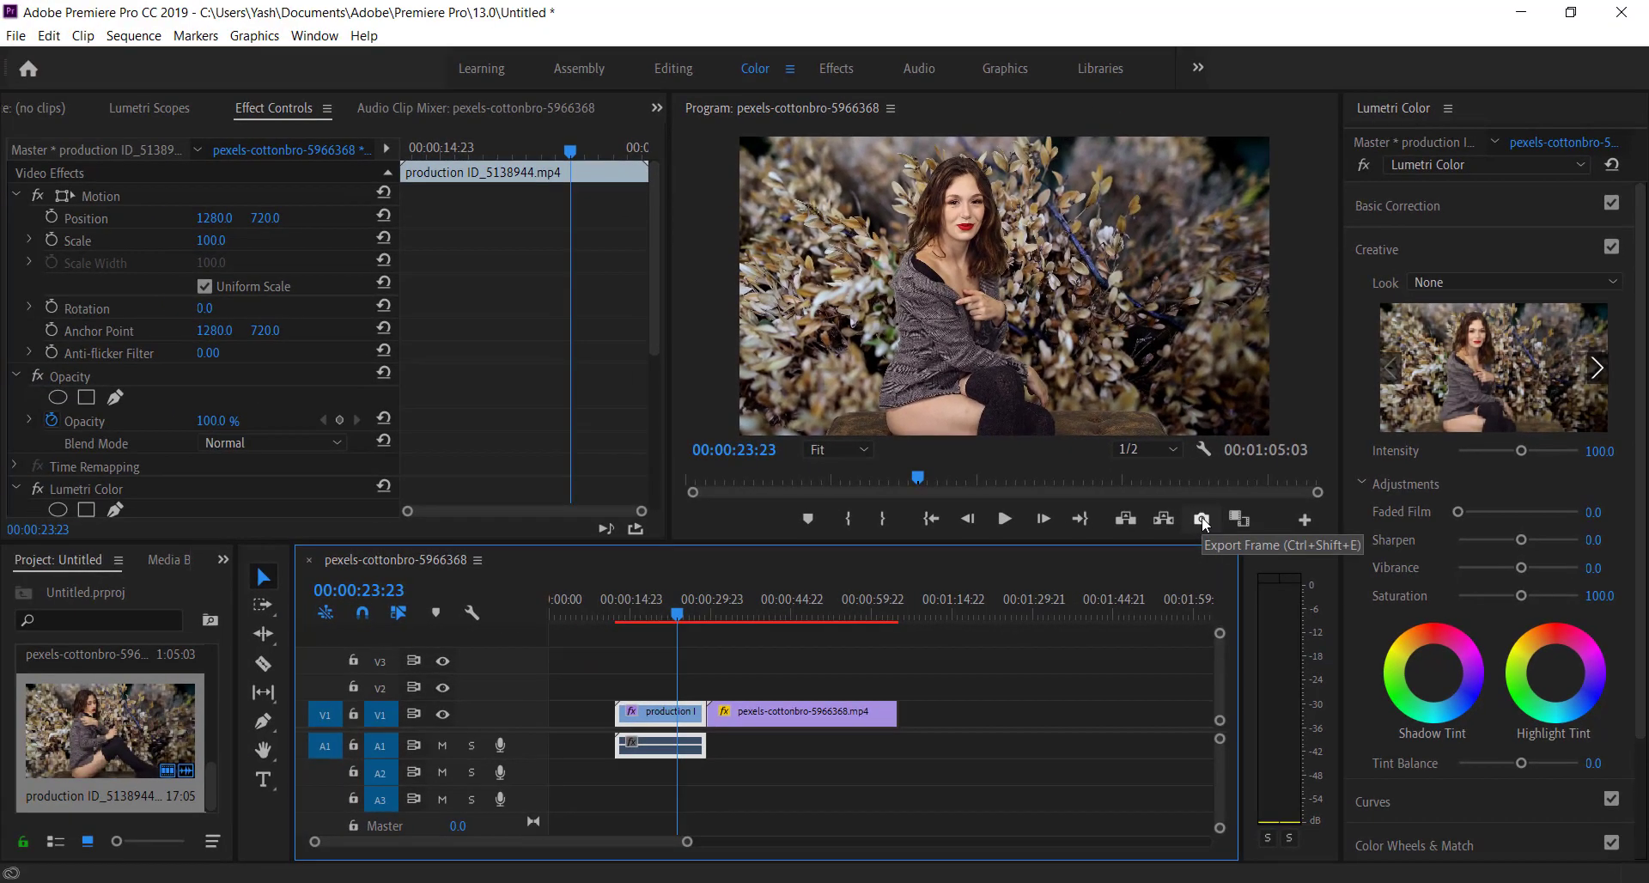
click(1201, 520)
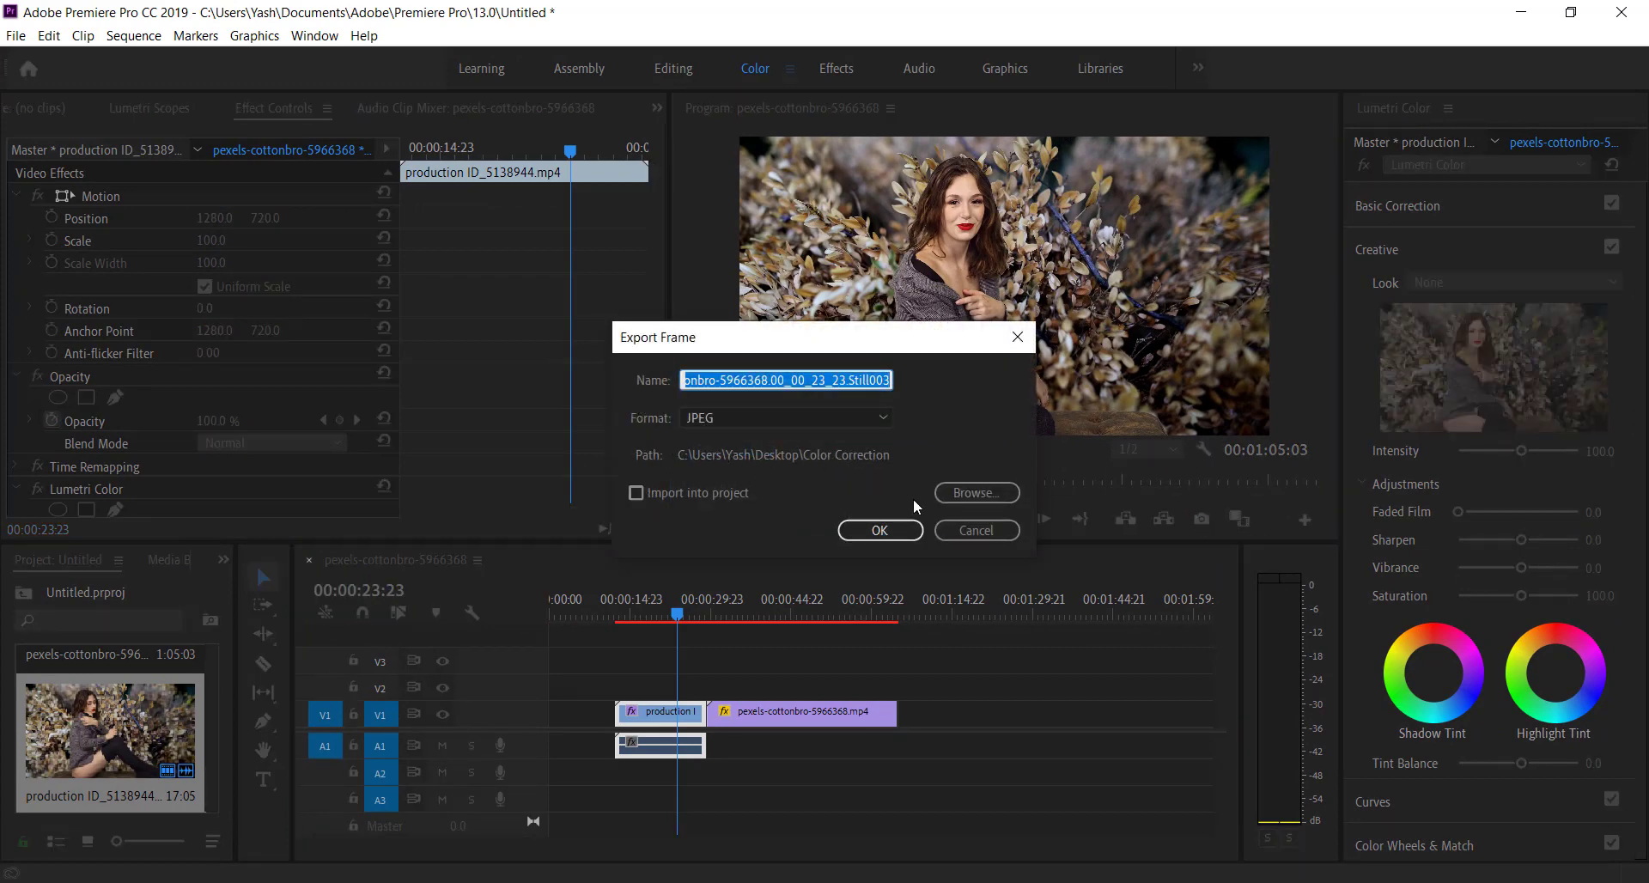
click(969, 491)
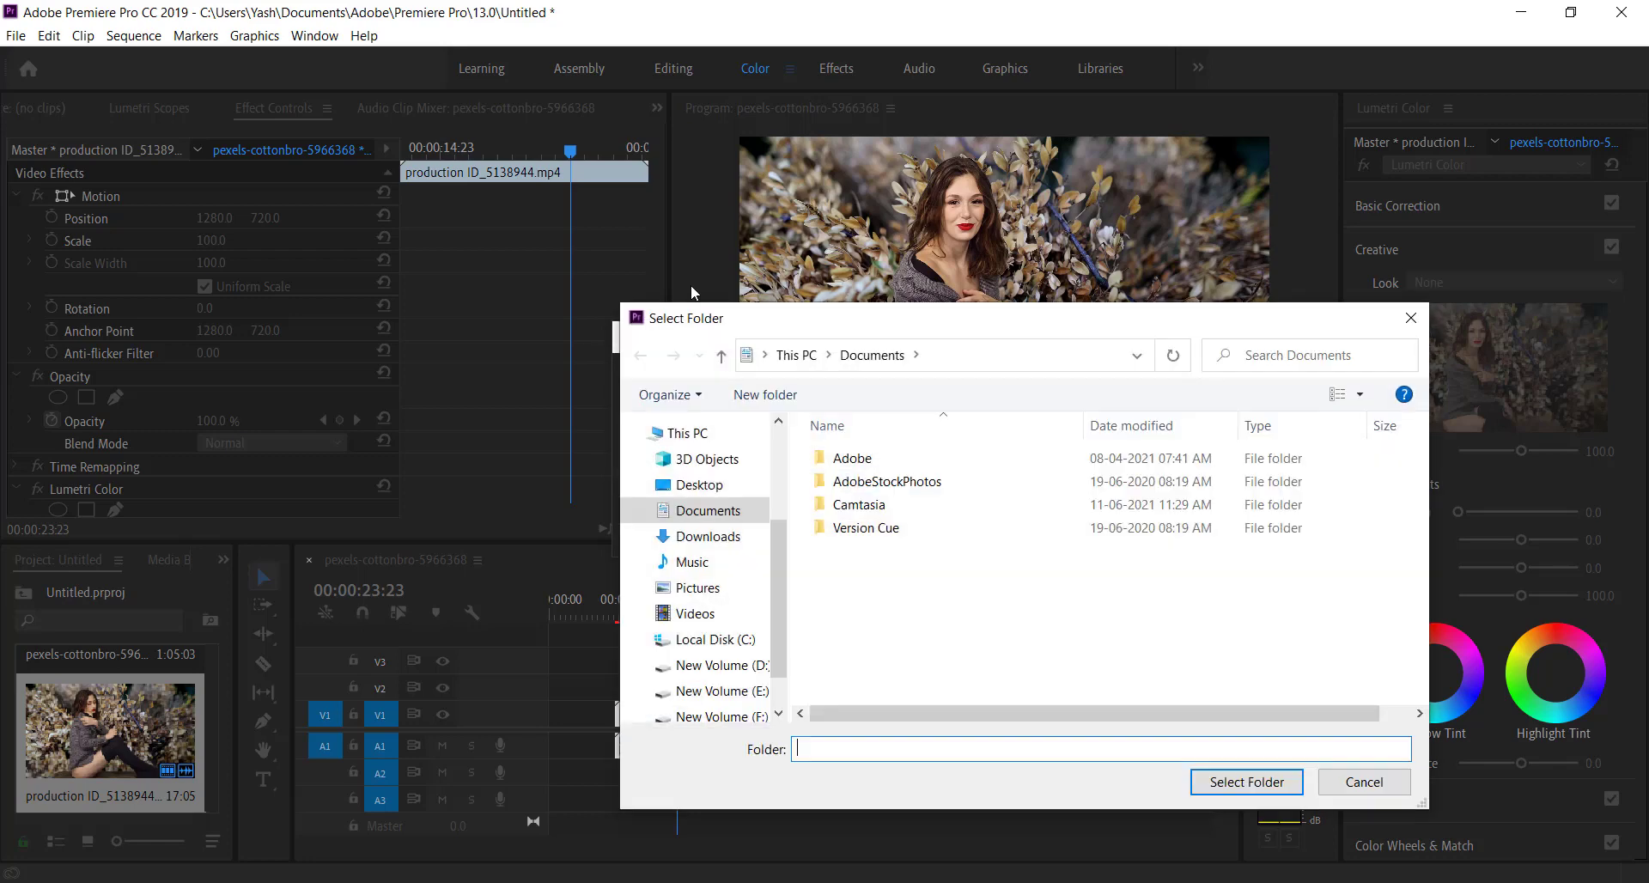
click(699, 485)
scroll(1061, 618, down, 2)
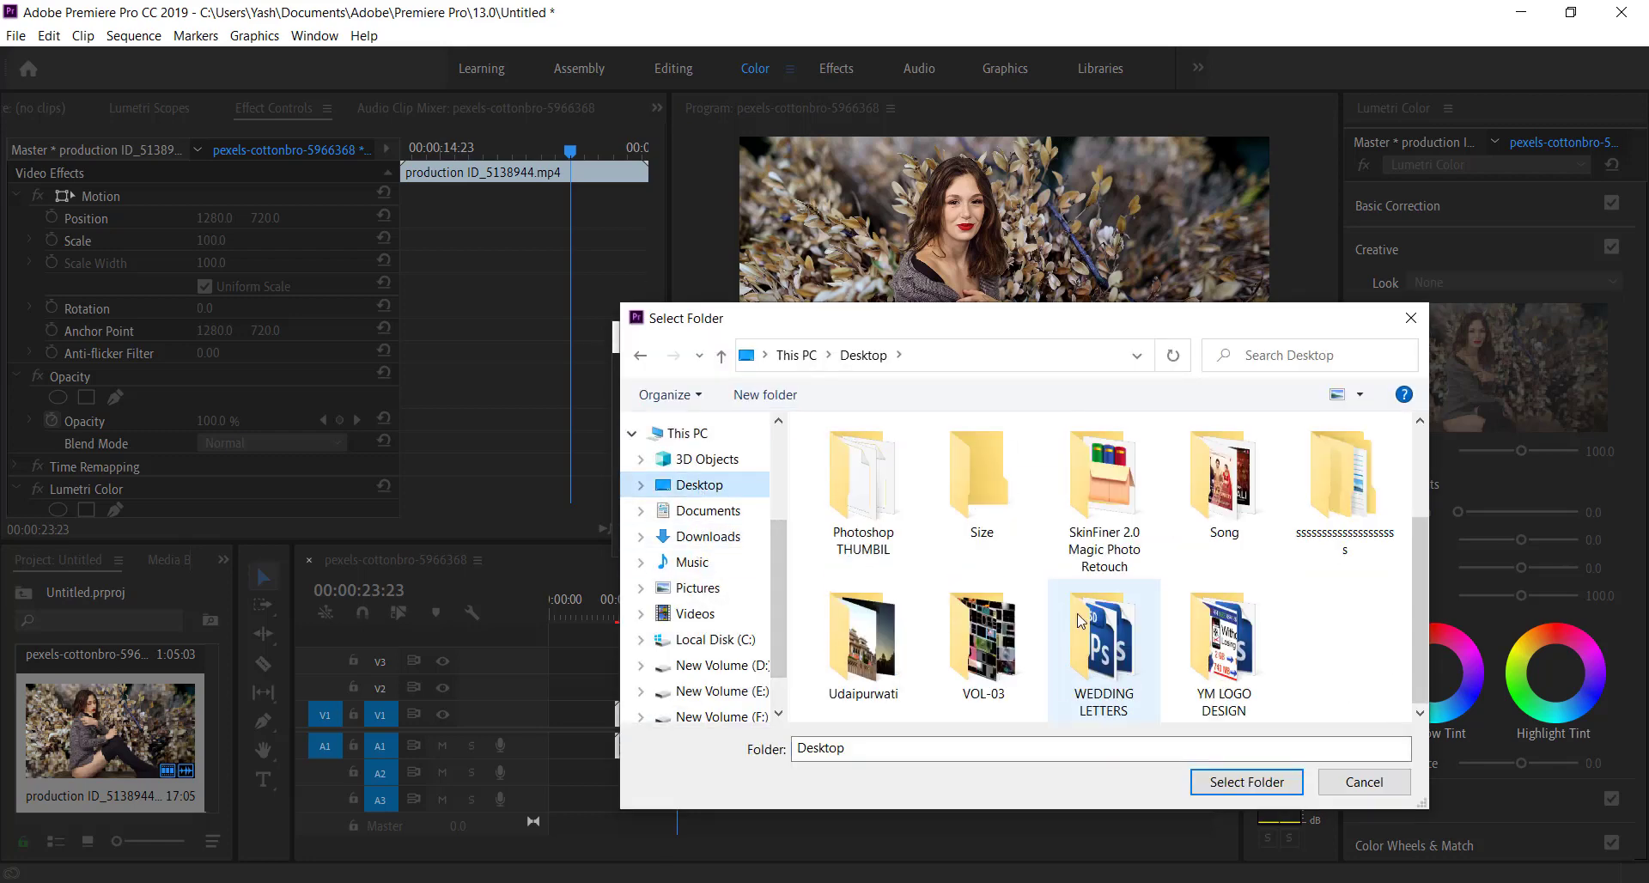
- Create a "Color Correction" folder on the Desktop and export the current frame into it as a JPEG
right_click(1374, 625)
mouse_move(1451, 832)
click(1305, 696)
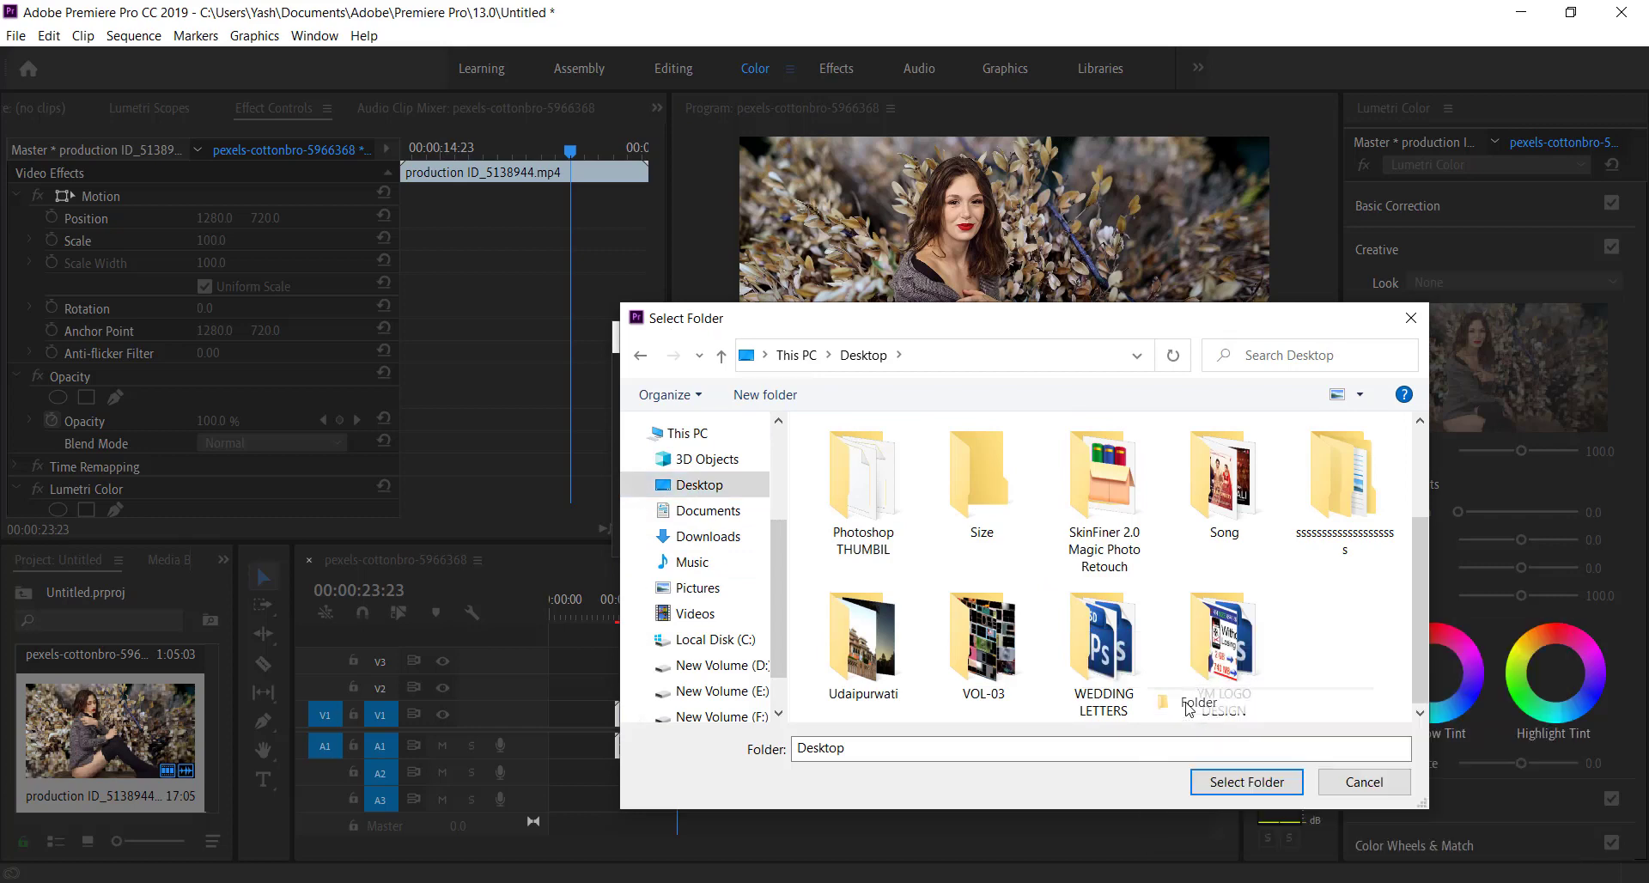
text(Colo)
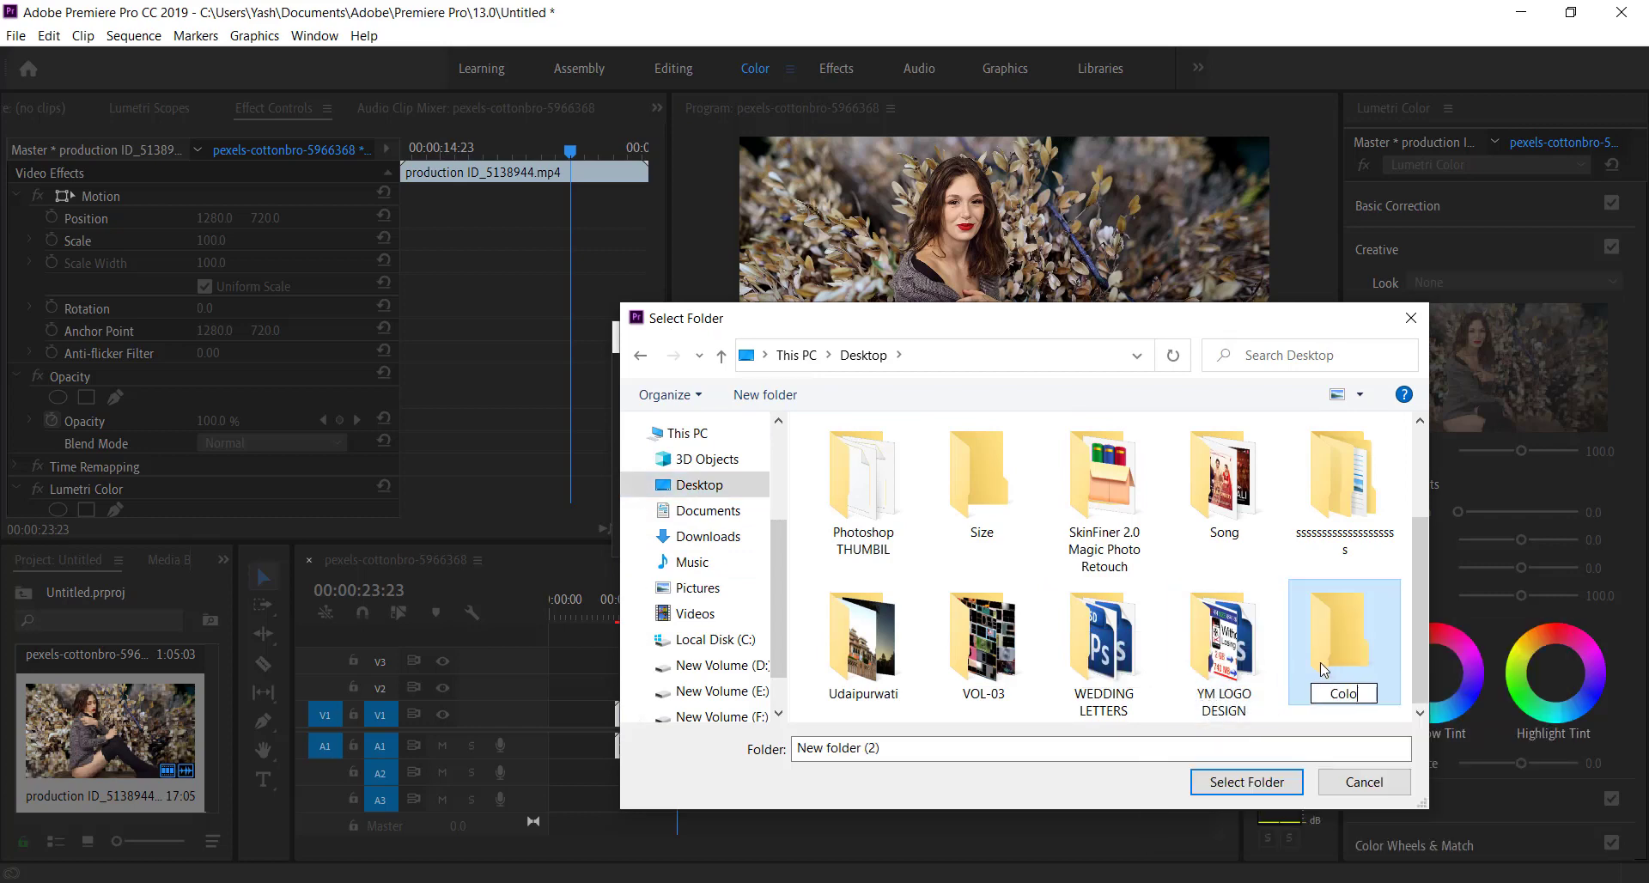
text(r Correction)
key(Return)
double_click(1323, 669)
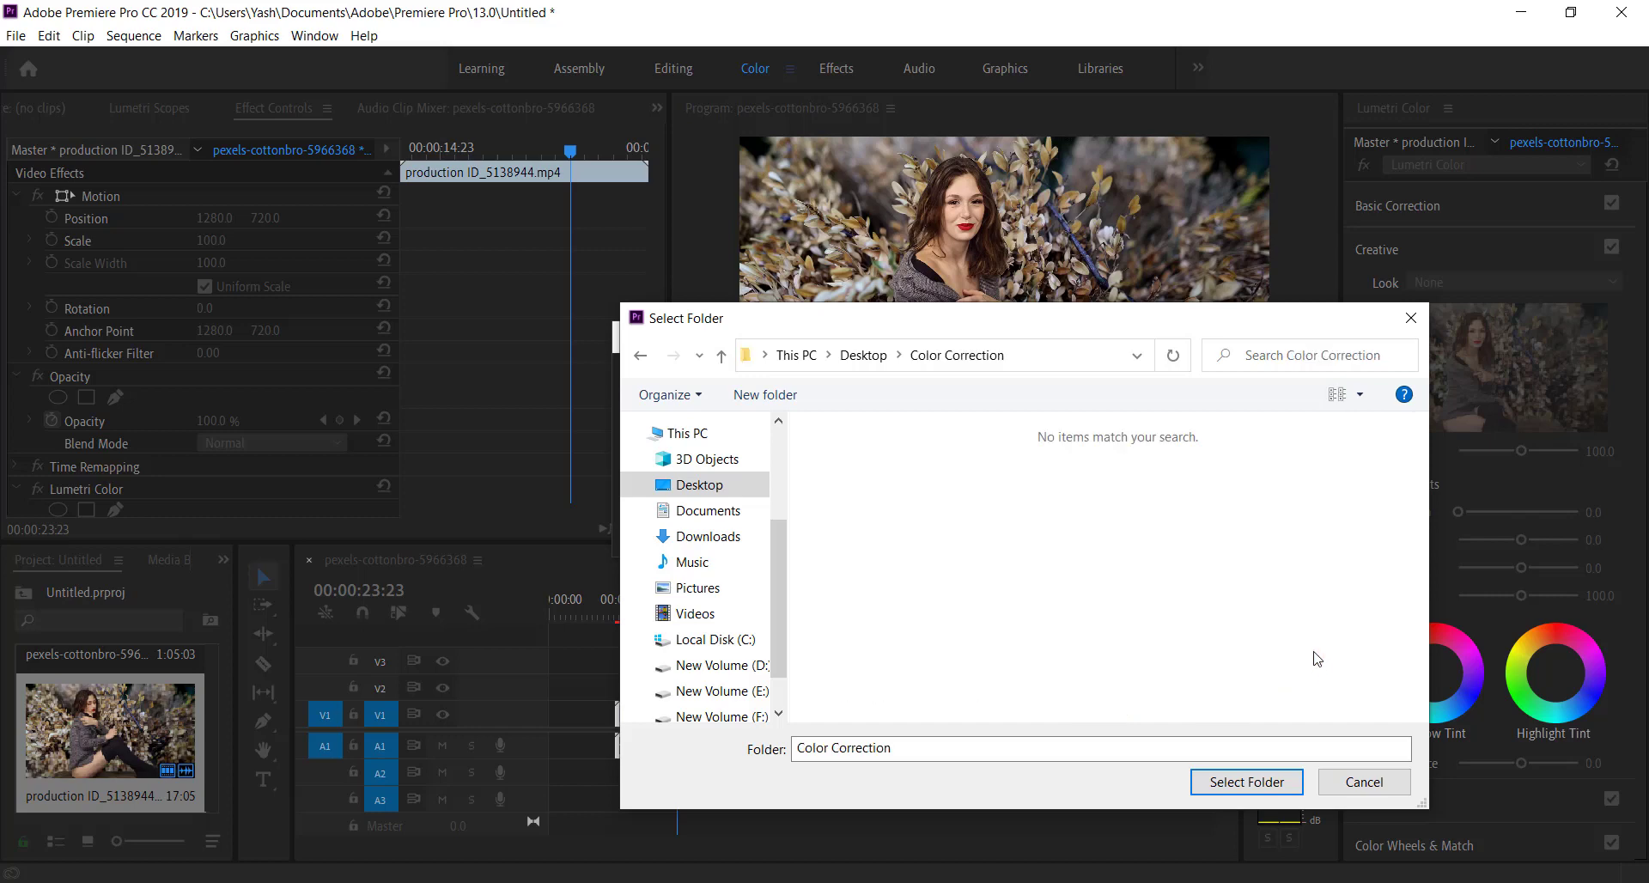
click(1240, 782)
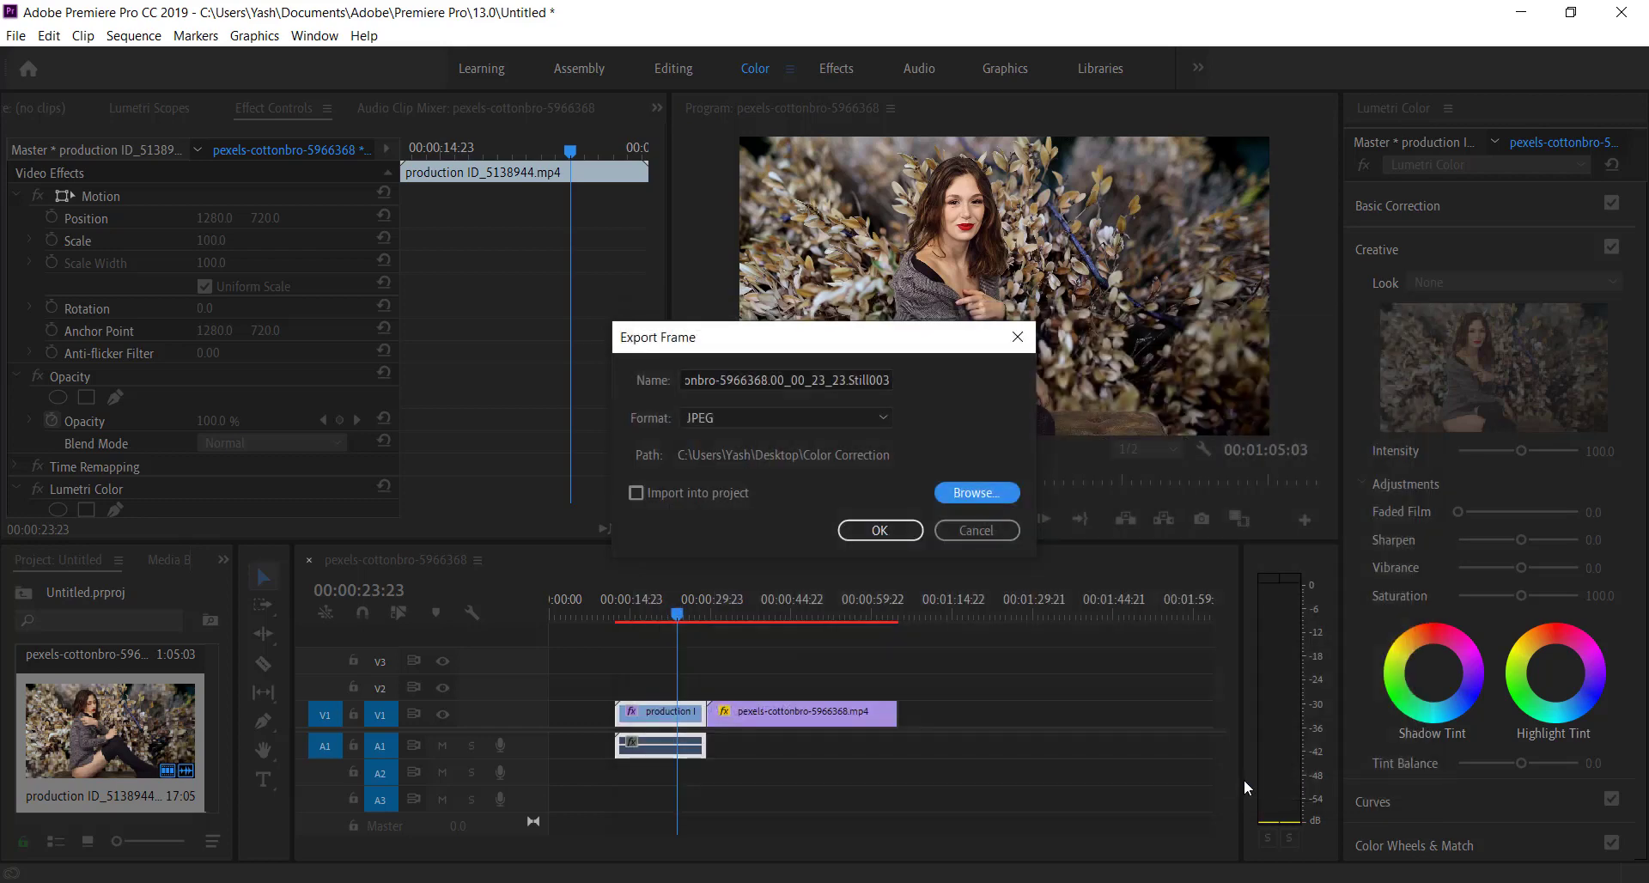
click(880, 530)
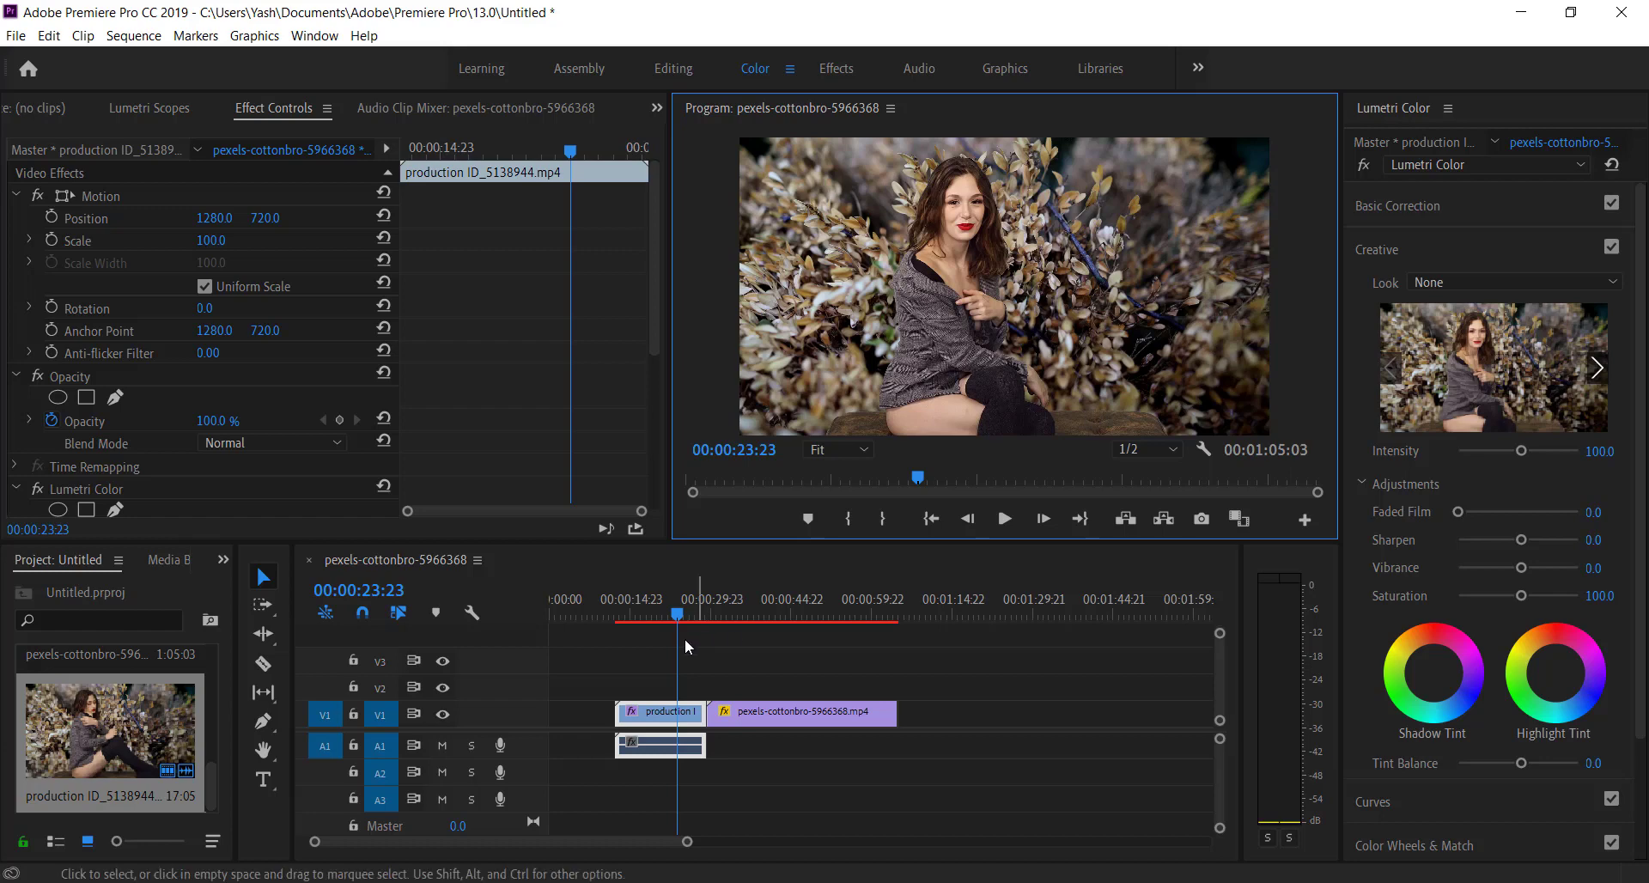
- Export the second clip's frame at 00:00:36:09 as a JPEG into the Color Correction folder
drag(683, 614, 745, 617)
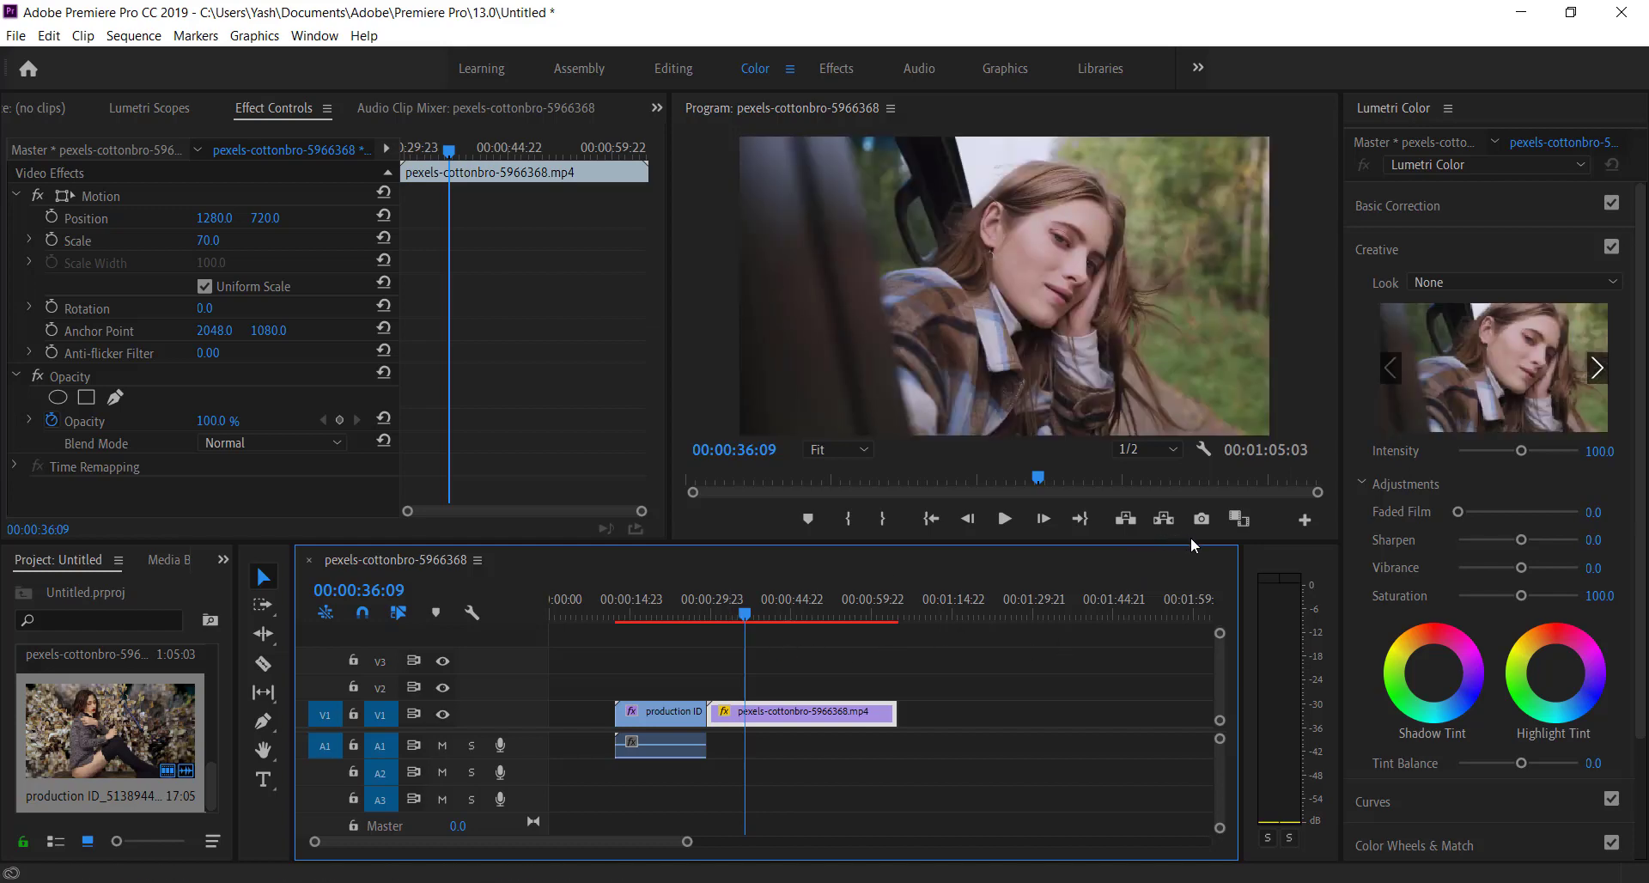
key(ctrl+shift+e)
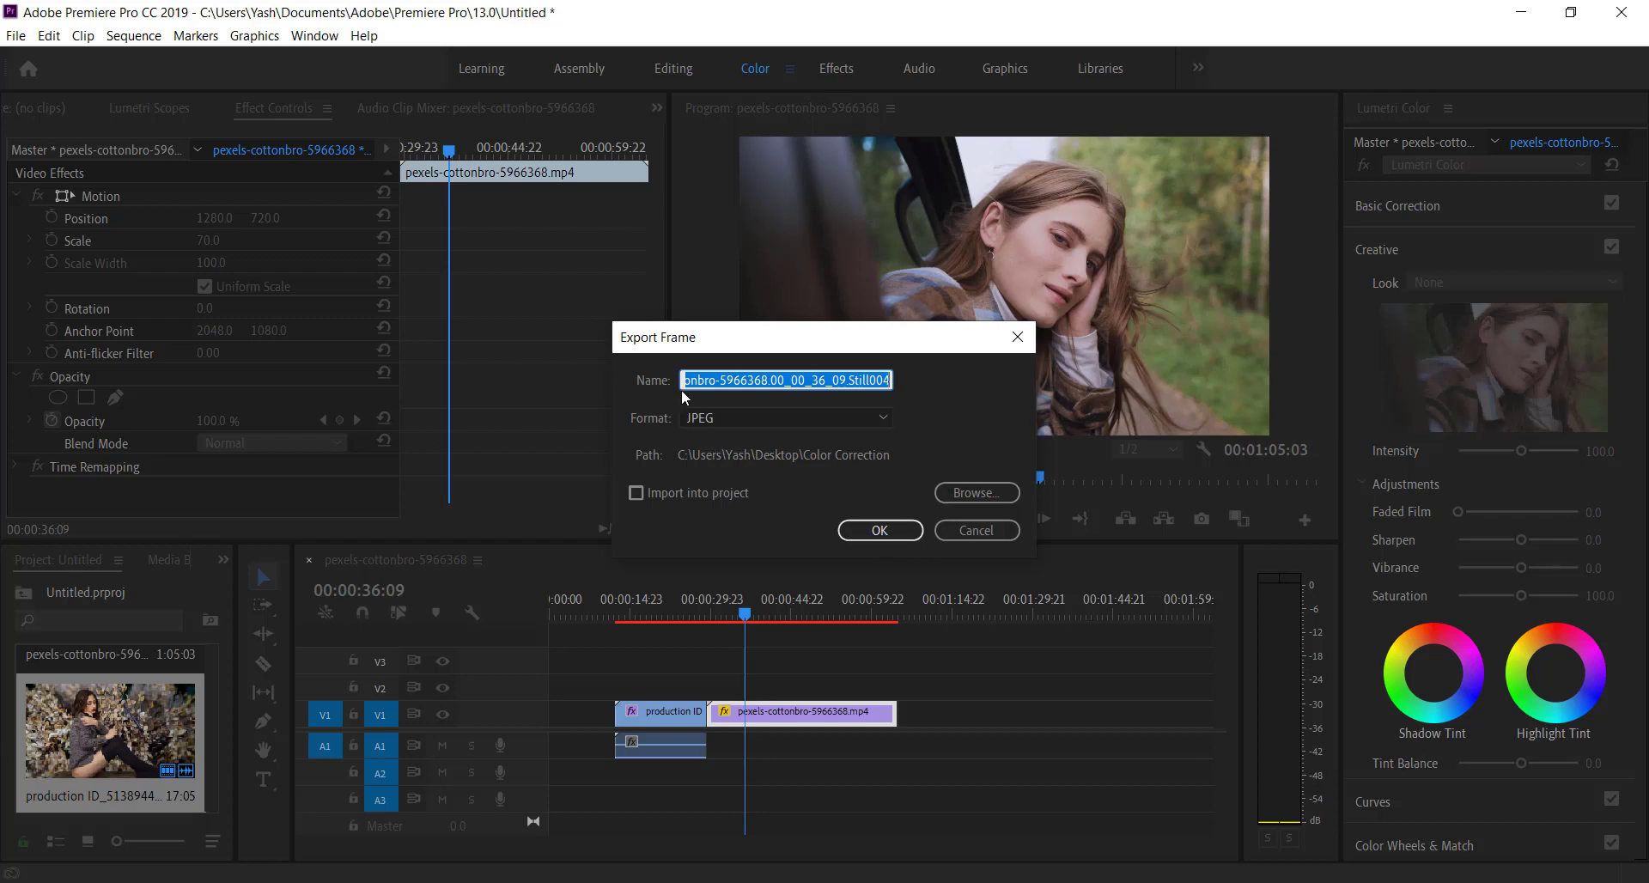
click(876, 531)
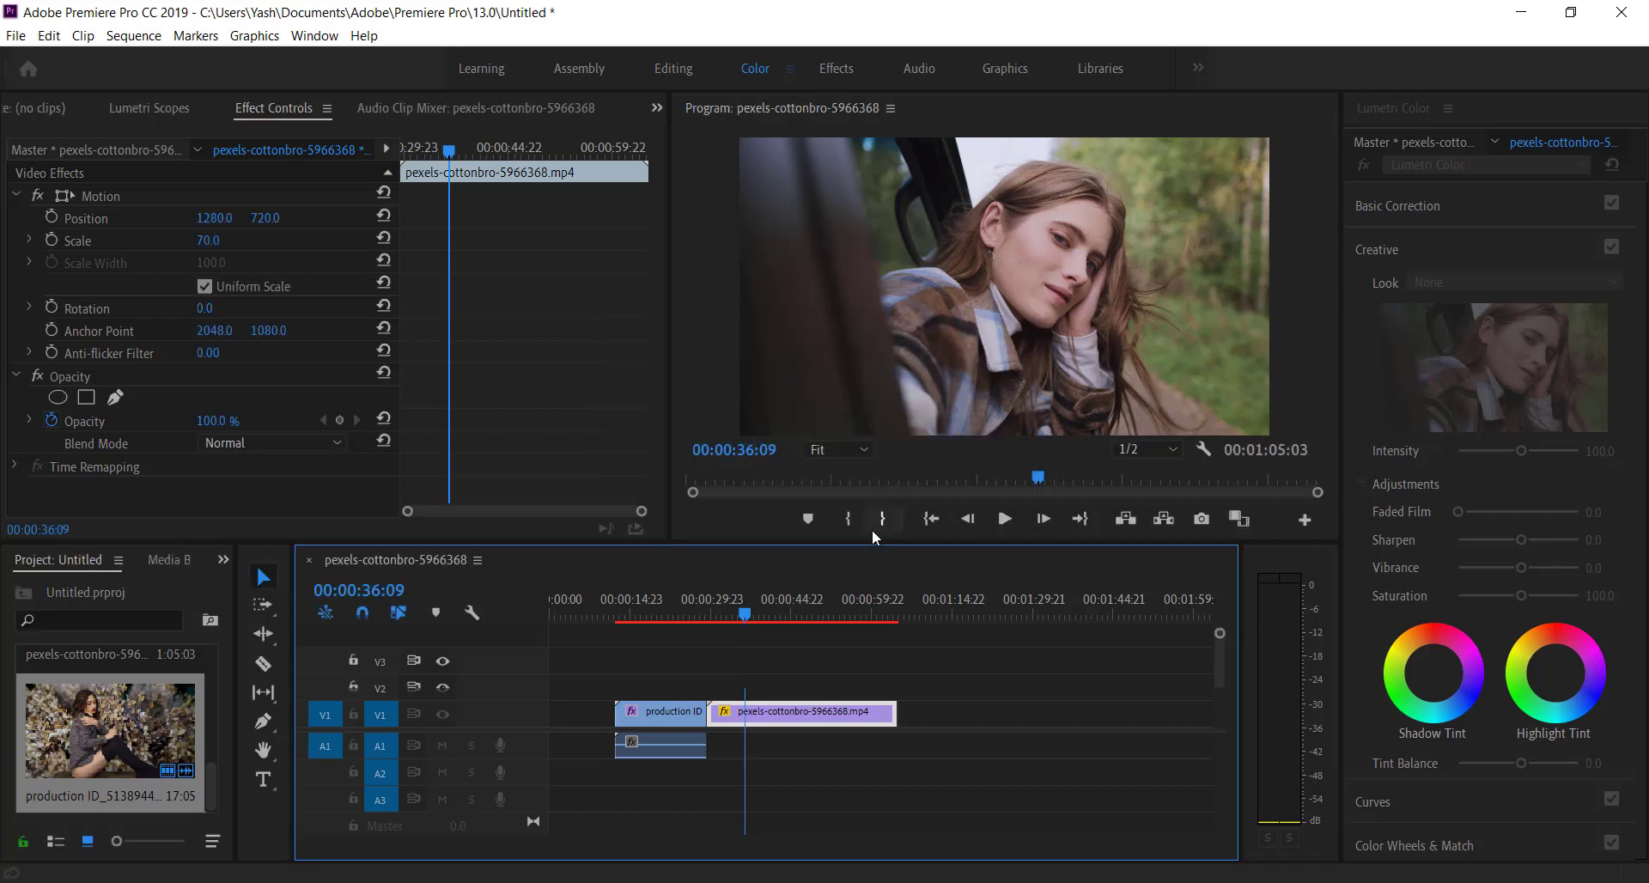
click(666, 615)
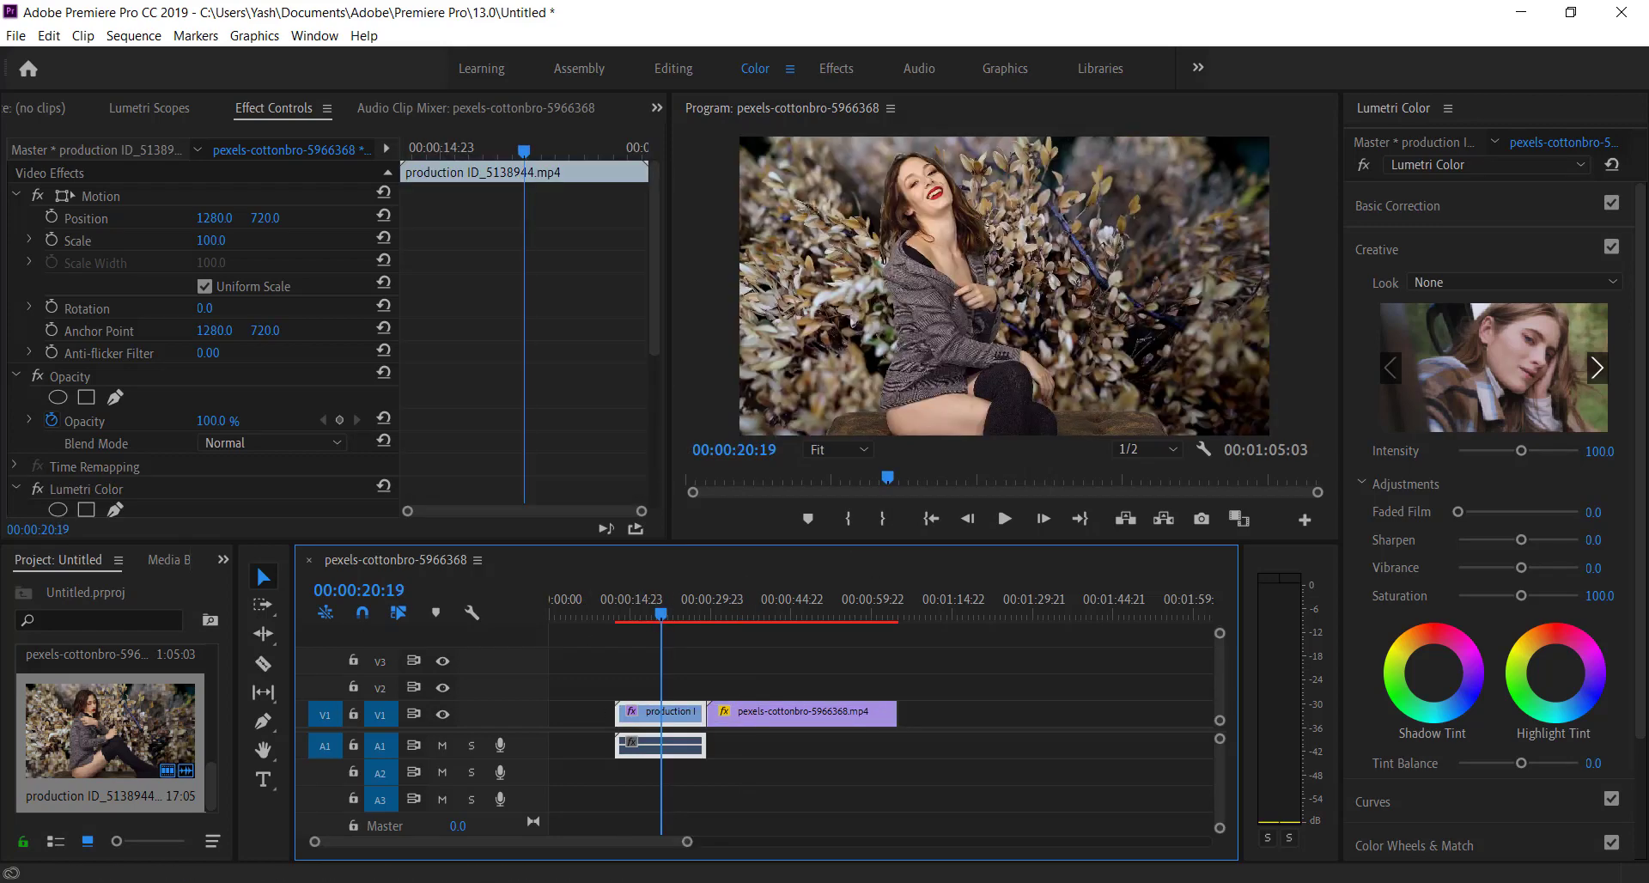
- Dismiss Photoshop's Open dialog, switch to File Explorer and open the Color Correction folder on the Desktop
click(603, 882)
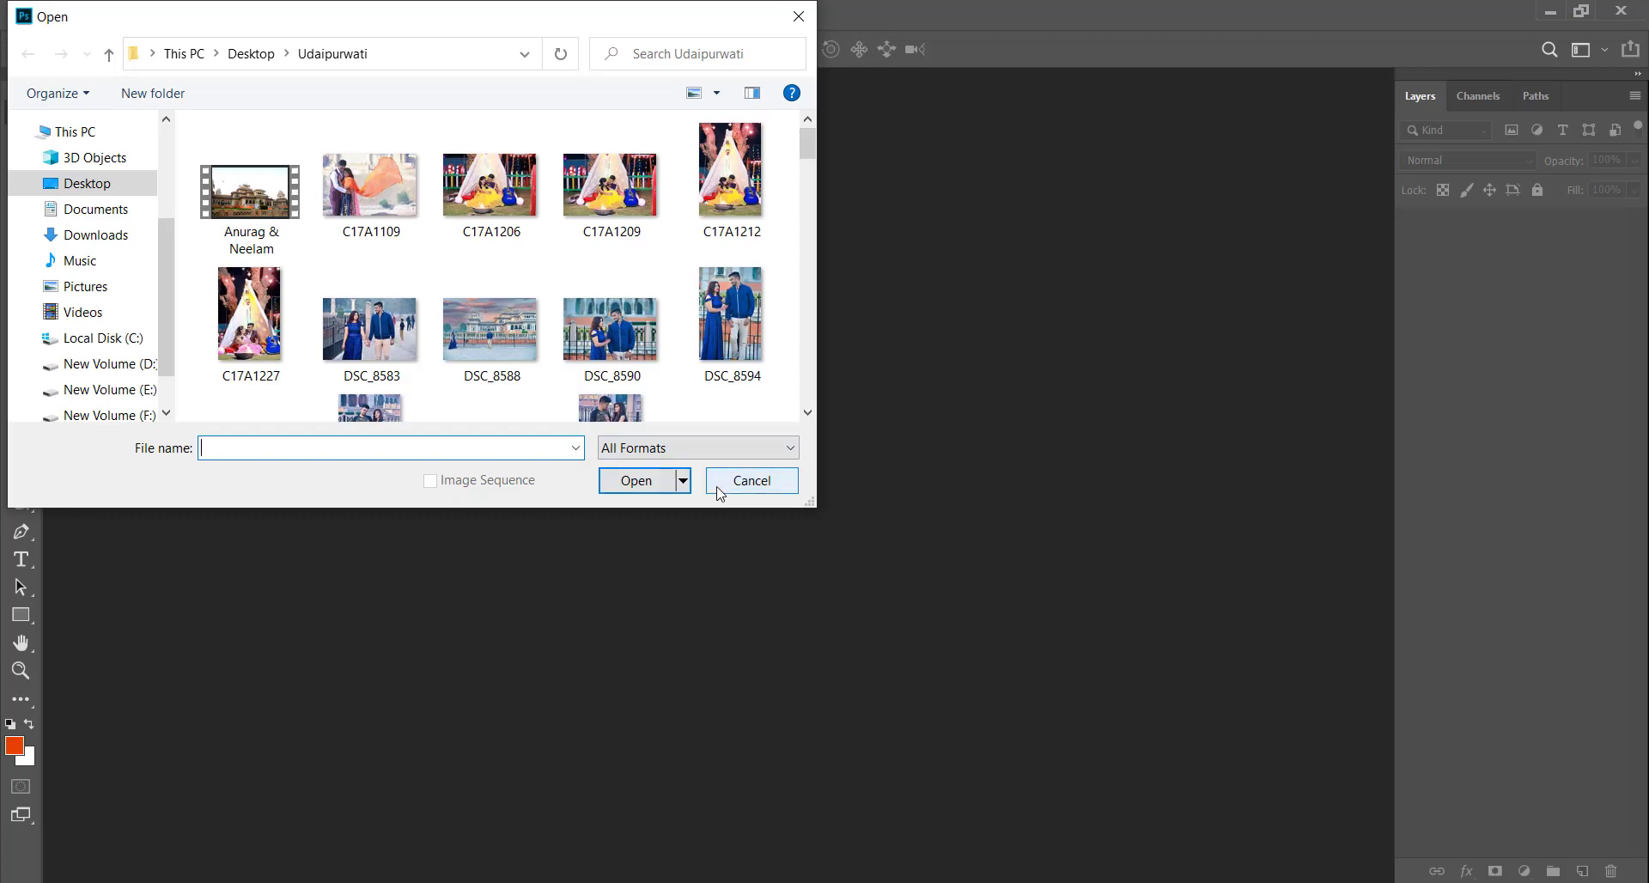
click(718, 488)
click(653, 882)
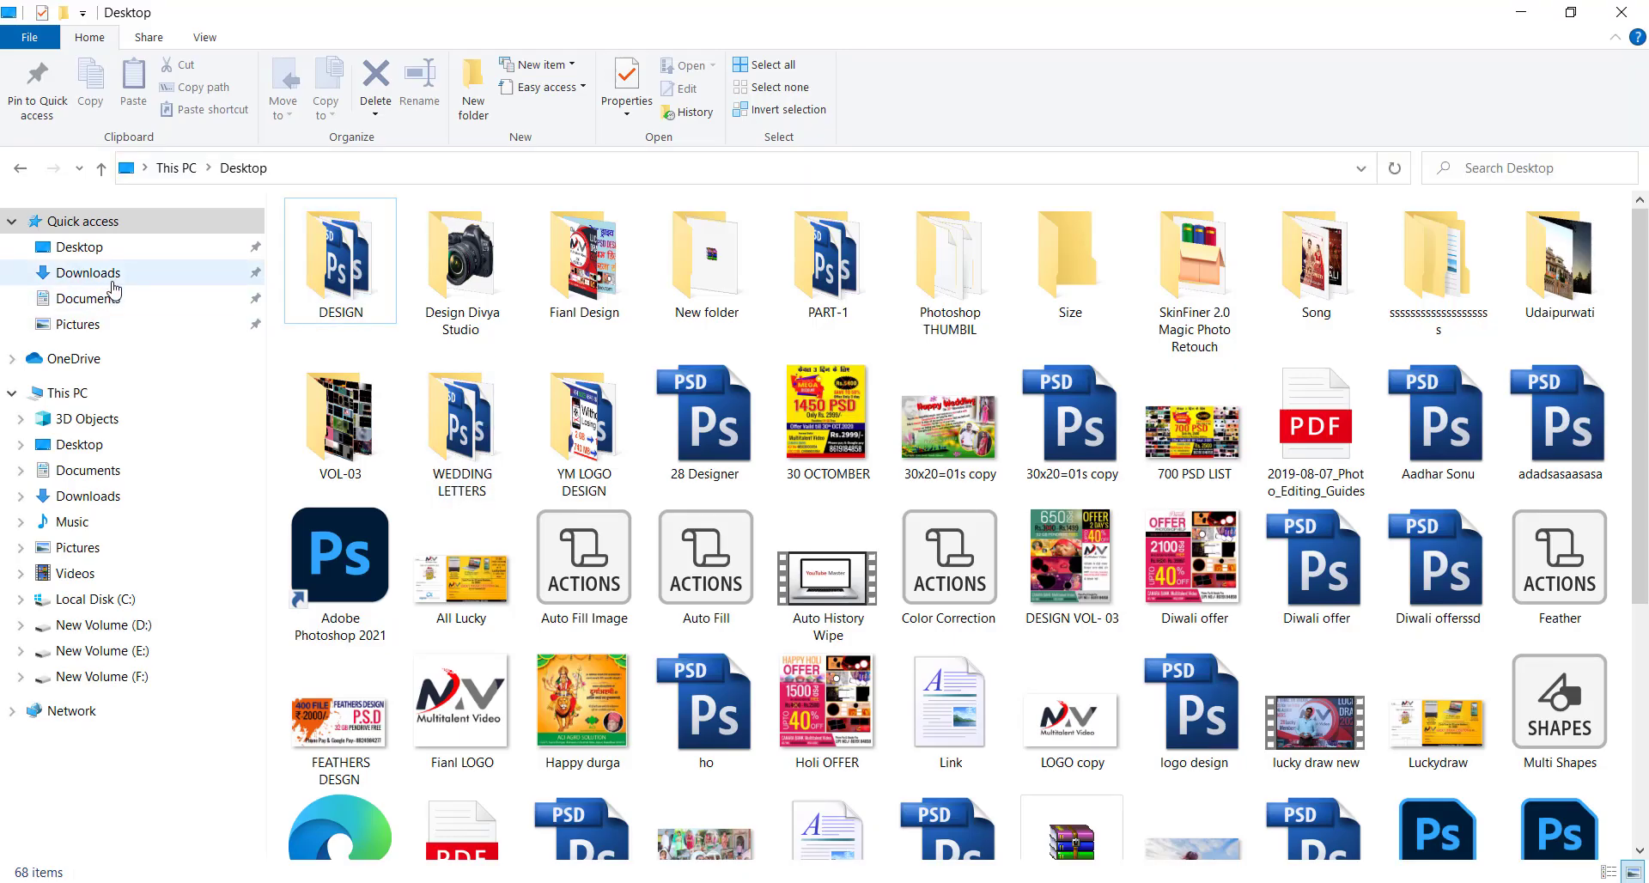
click(104, 275)
click(90, 250)
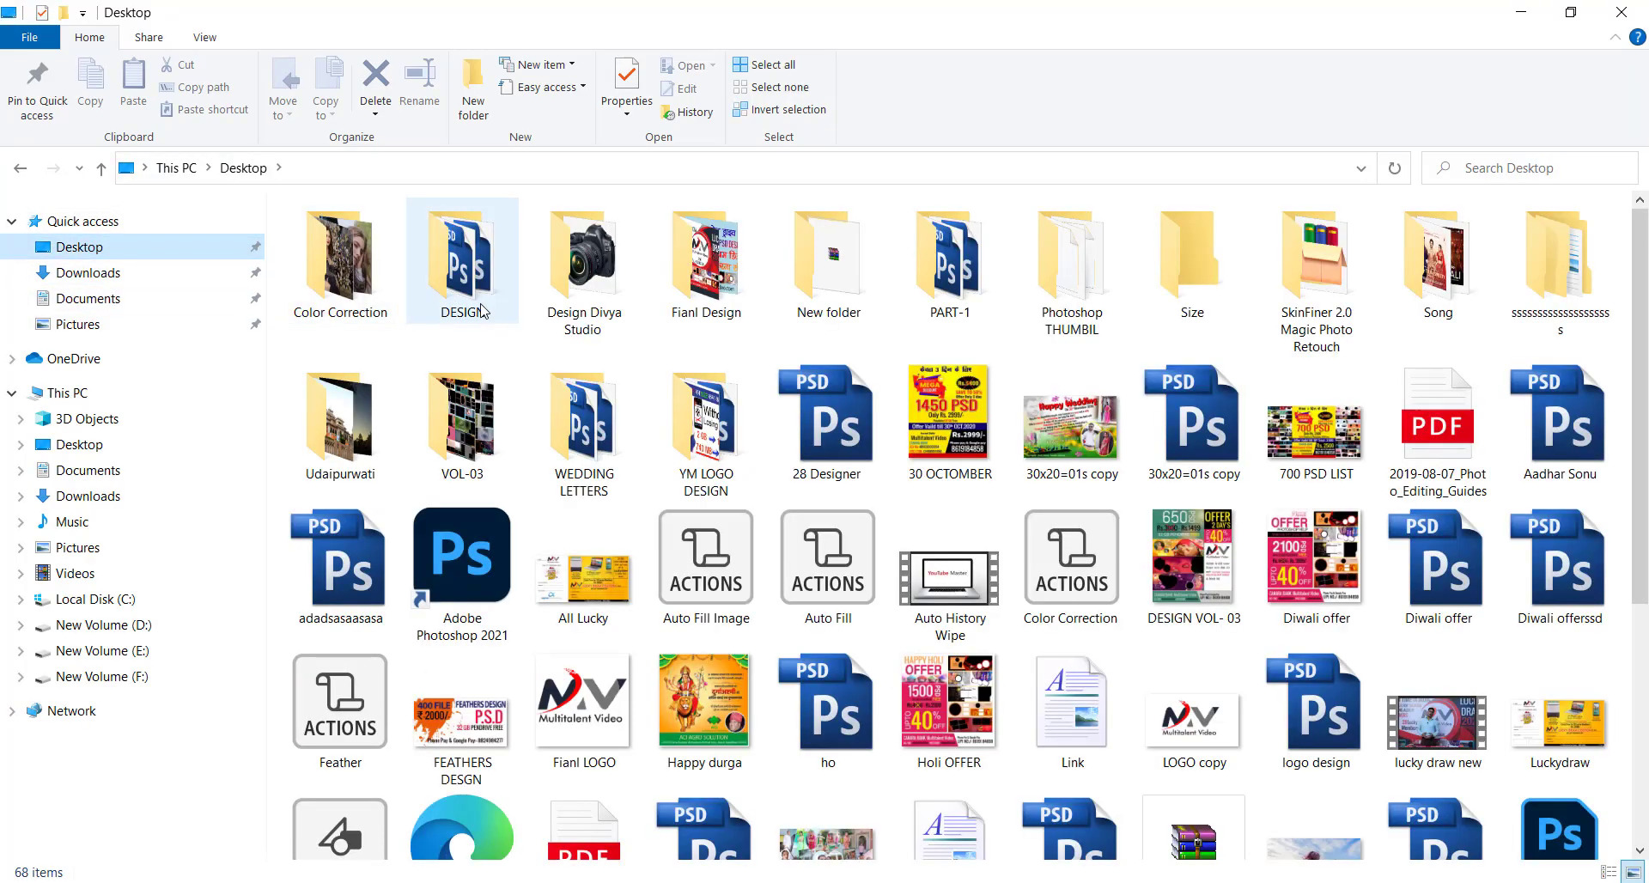
double_click(346, 275)
- Open the two exported stills, Still003 and Still004, from the Color Correction folder in Photoshop
drag(696, 455, 343, 269)
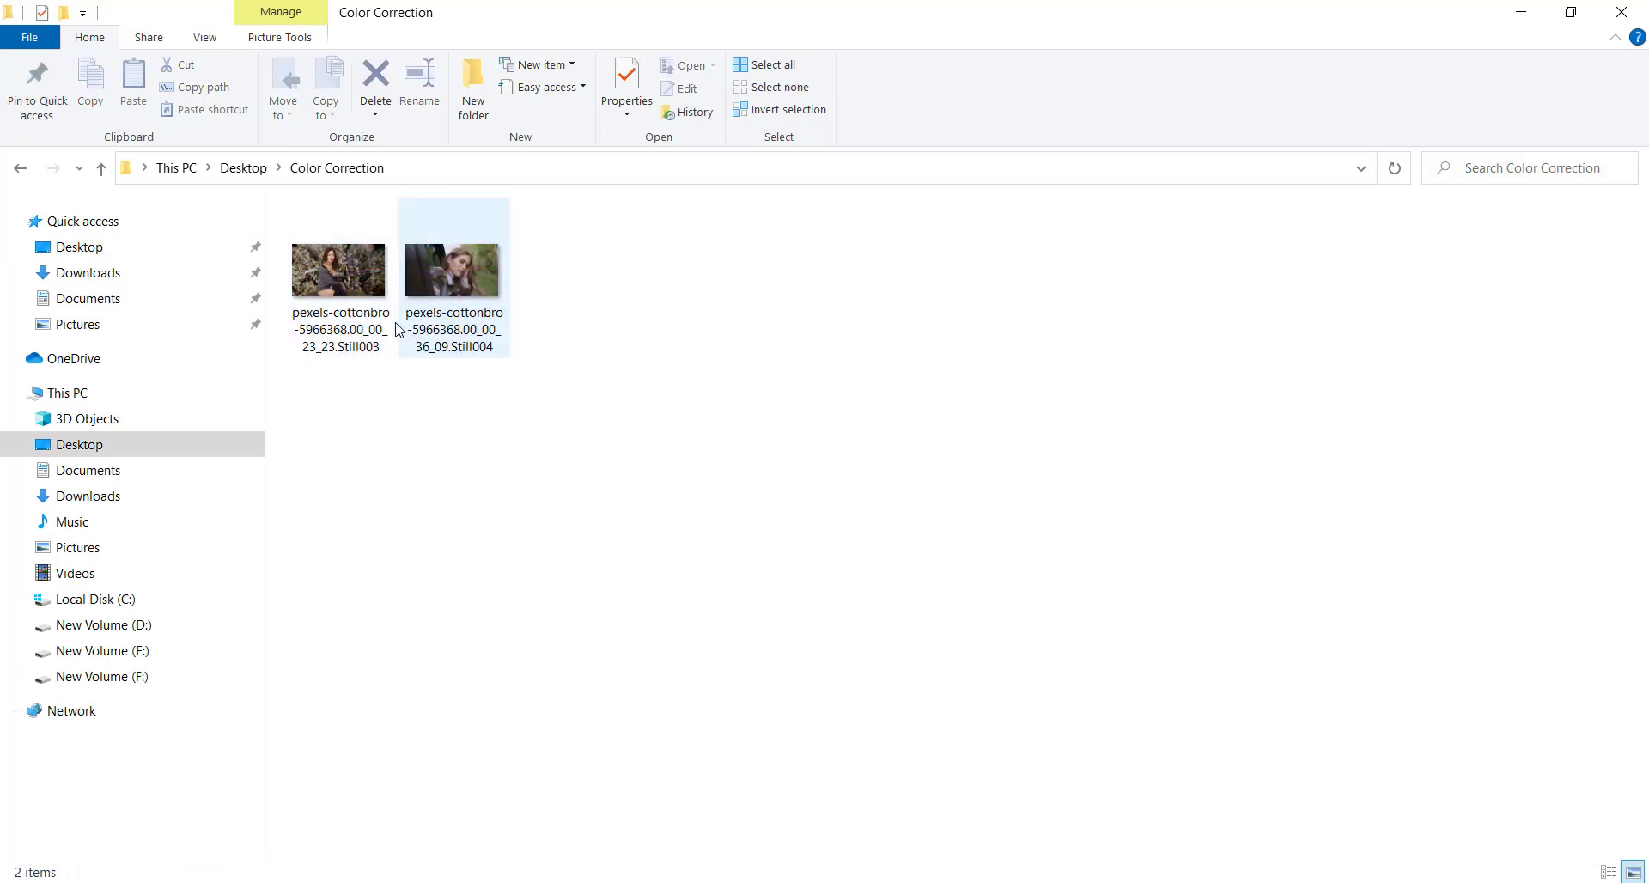
click(385, 296)
click(540, 488)
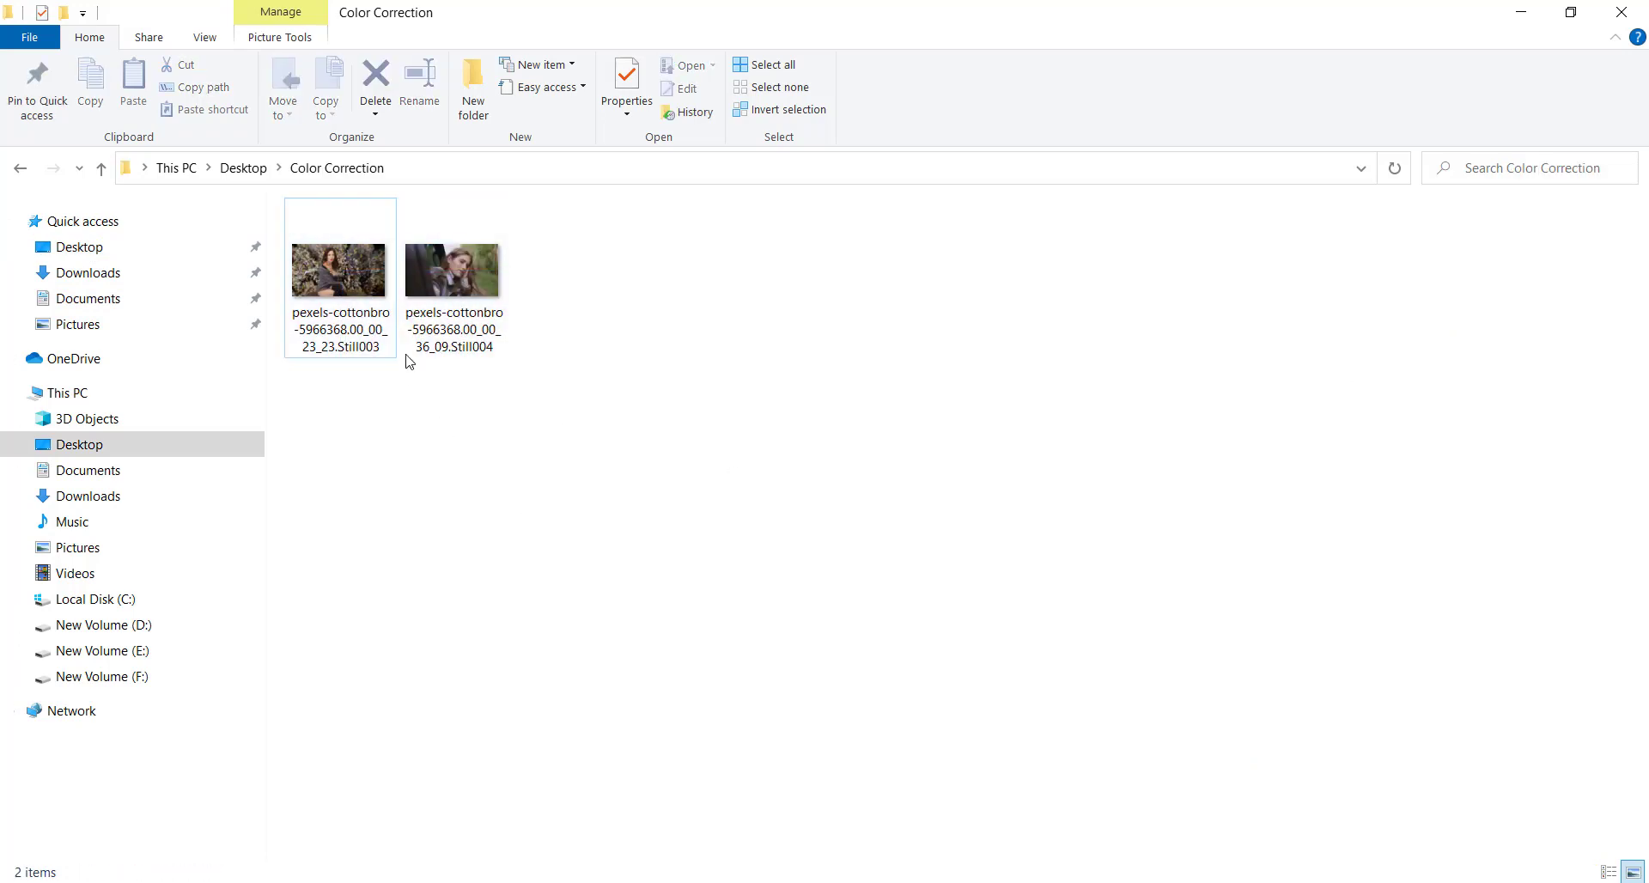
drag(564, 426, 612, 335)
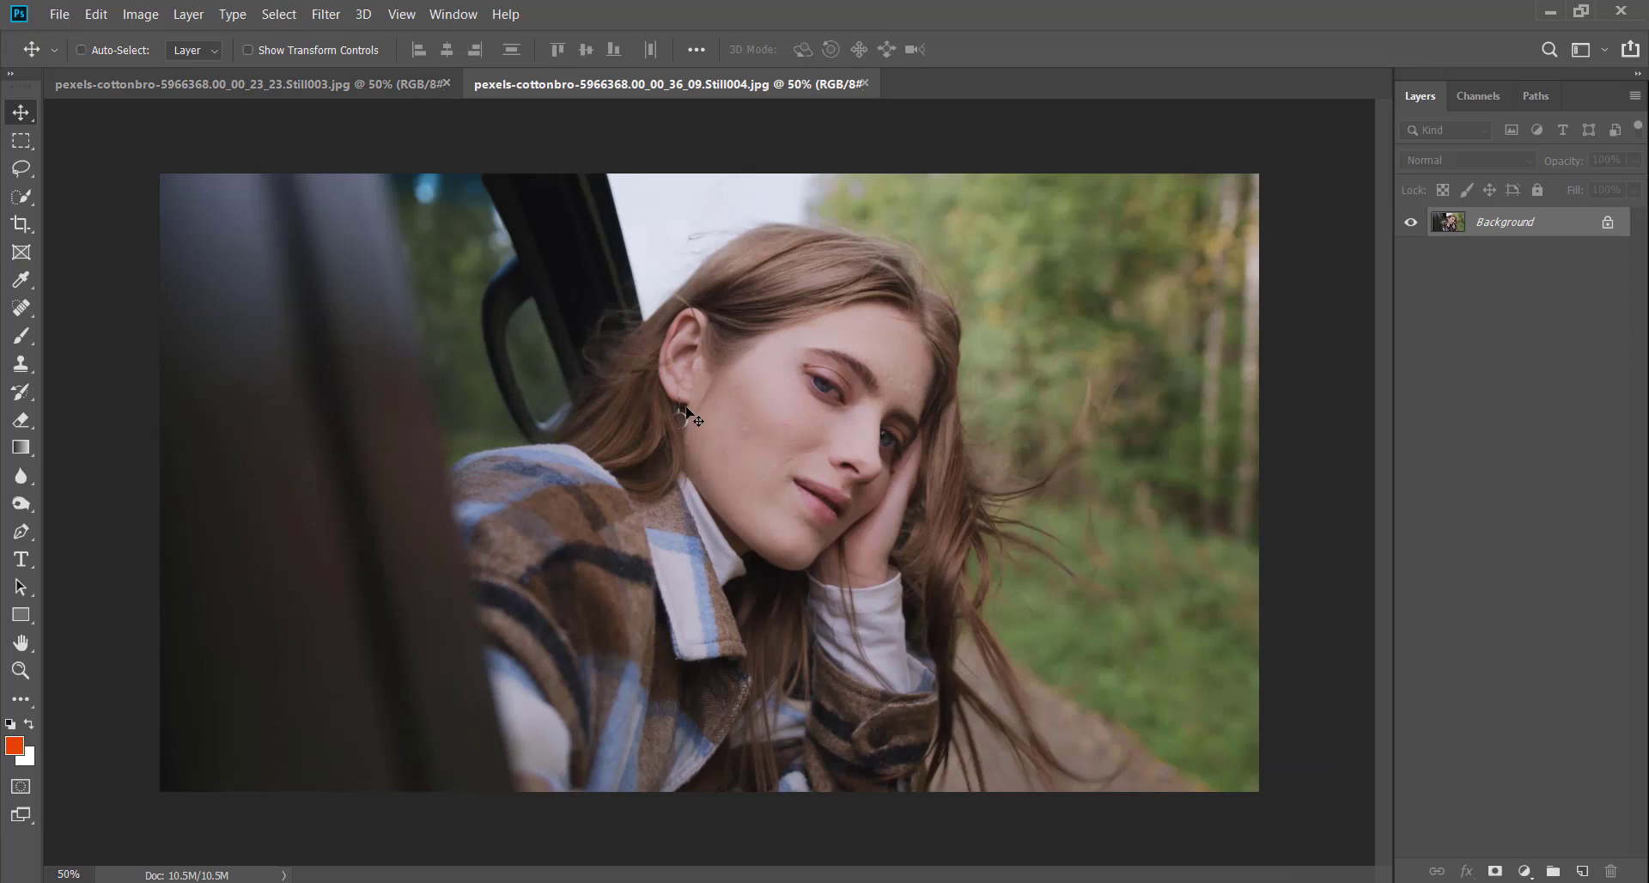
- Inspect the Still003 image at 100% zoom and fit it back on screen
key(ctrl+Tab)
right_click(623, 351)
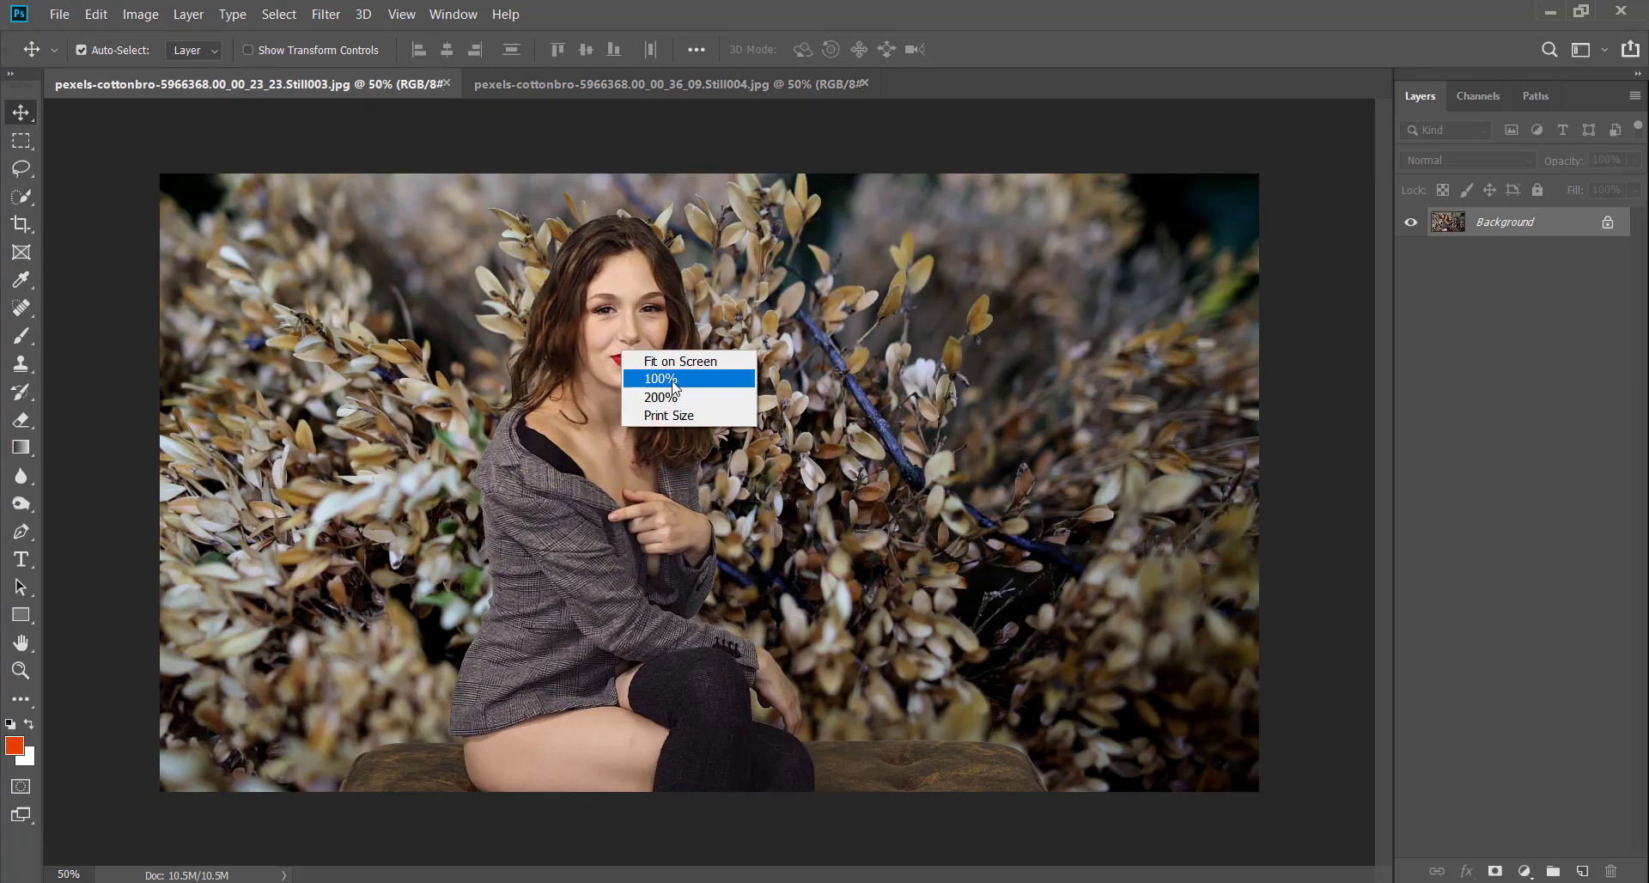
click(671, 379)
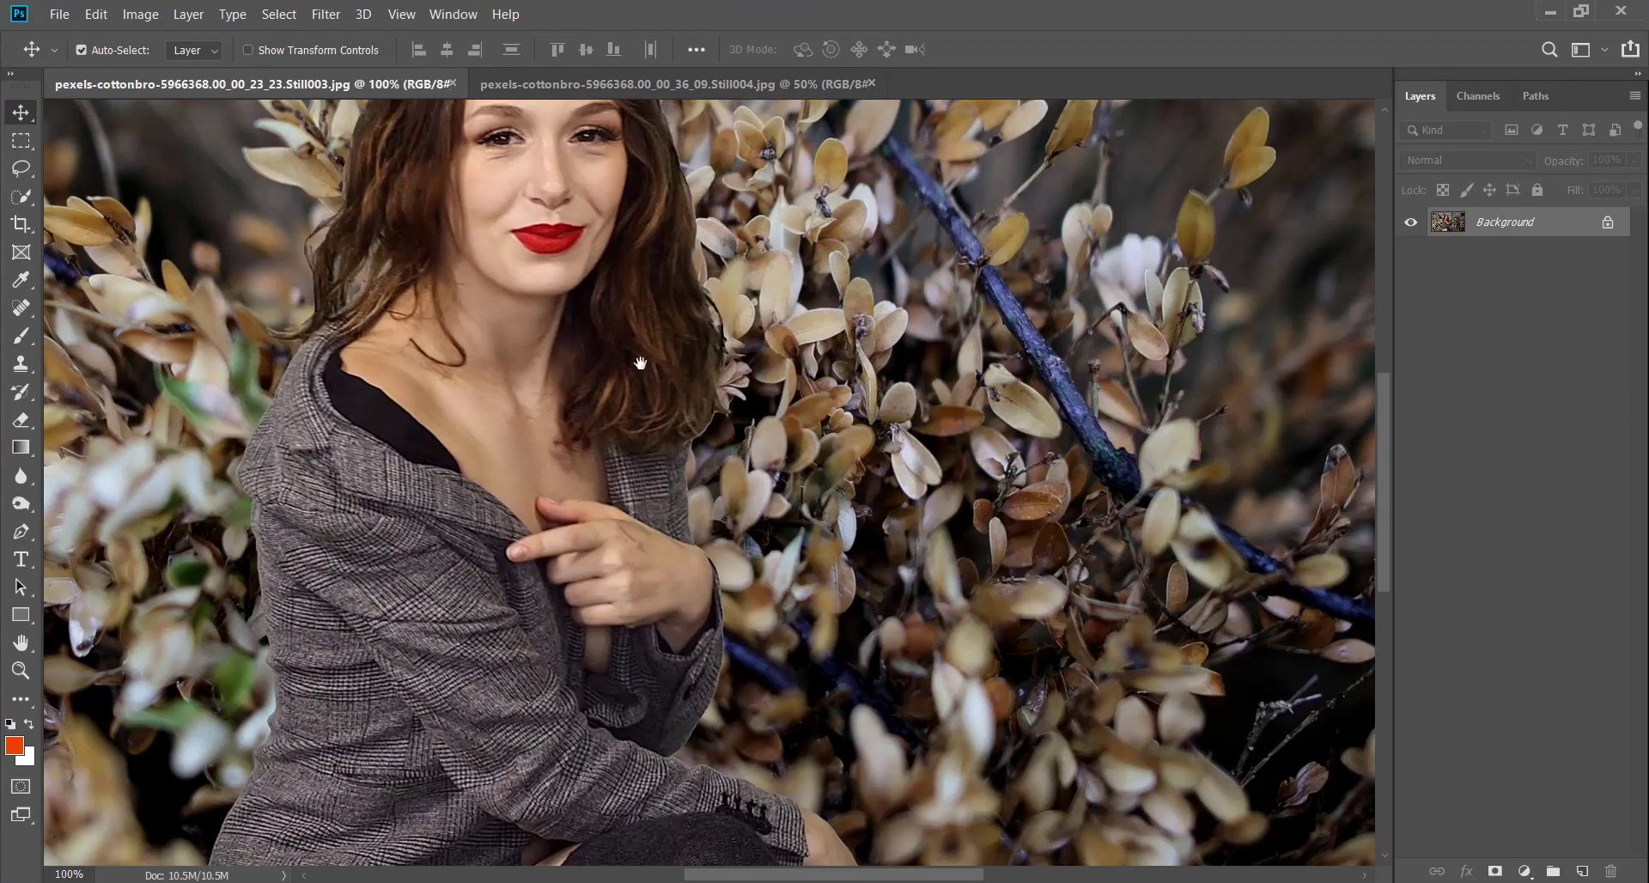
key(ctrl+0)
key(alt+i)
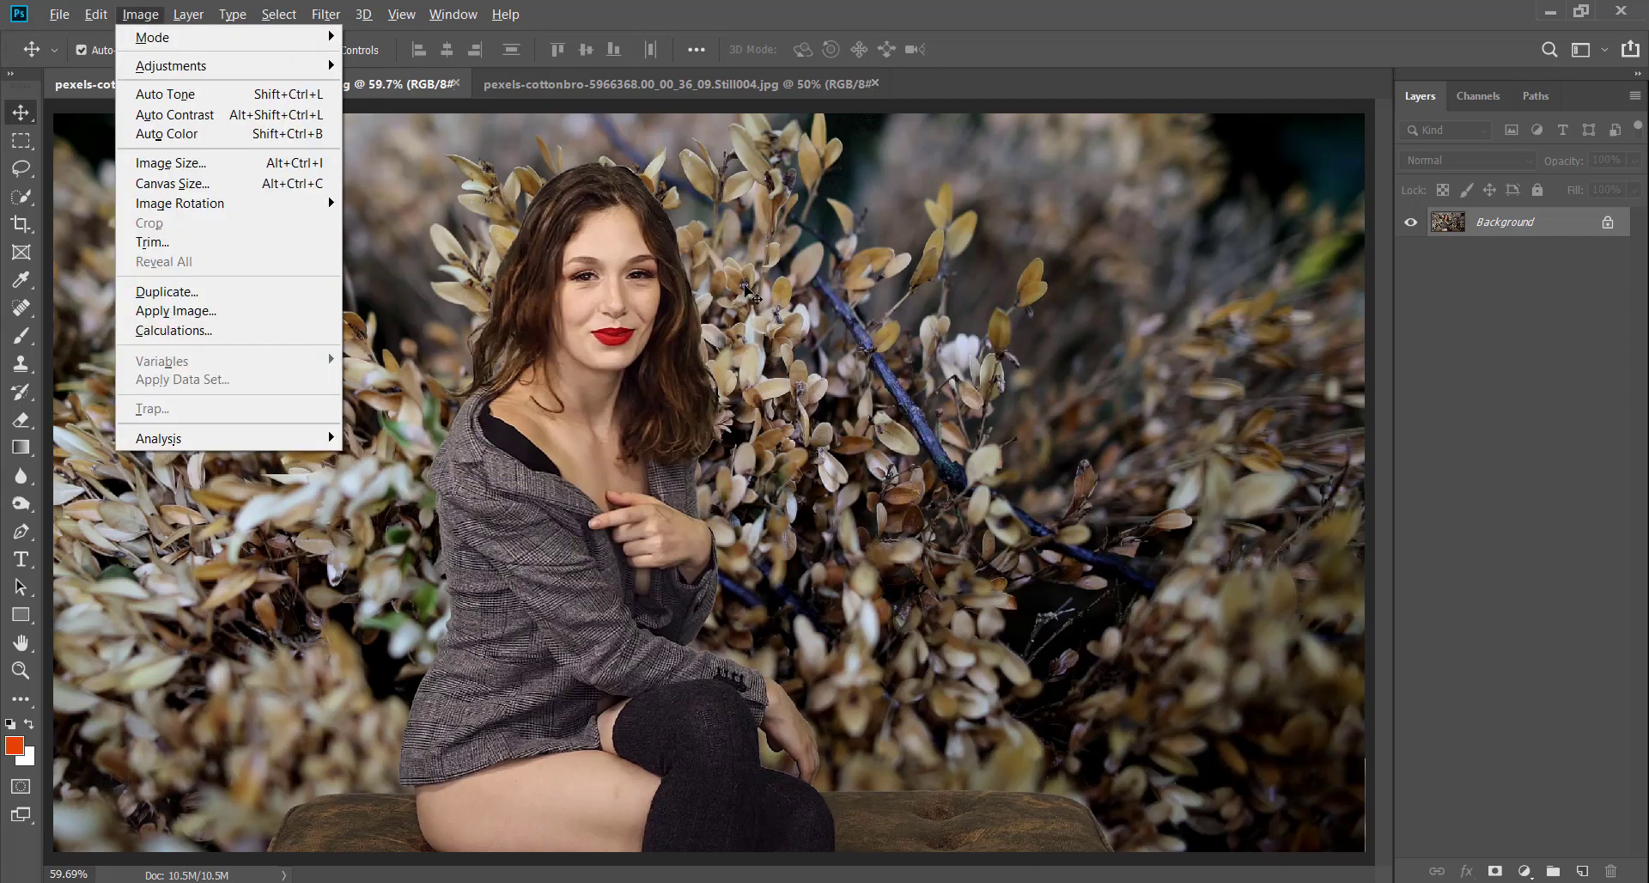
key(Escape)
key(alt+i)
key(a)
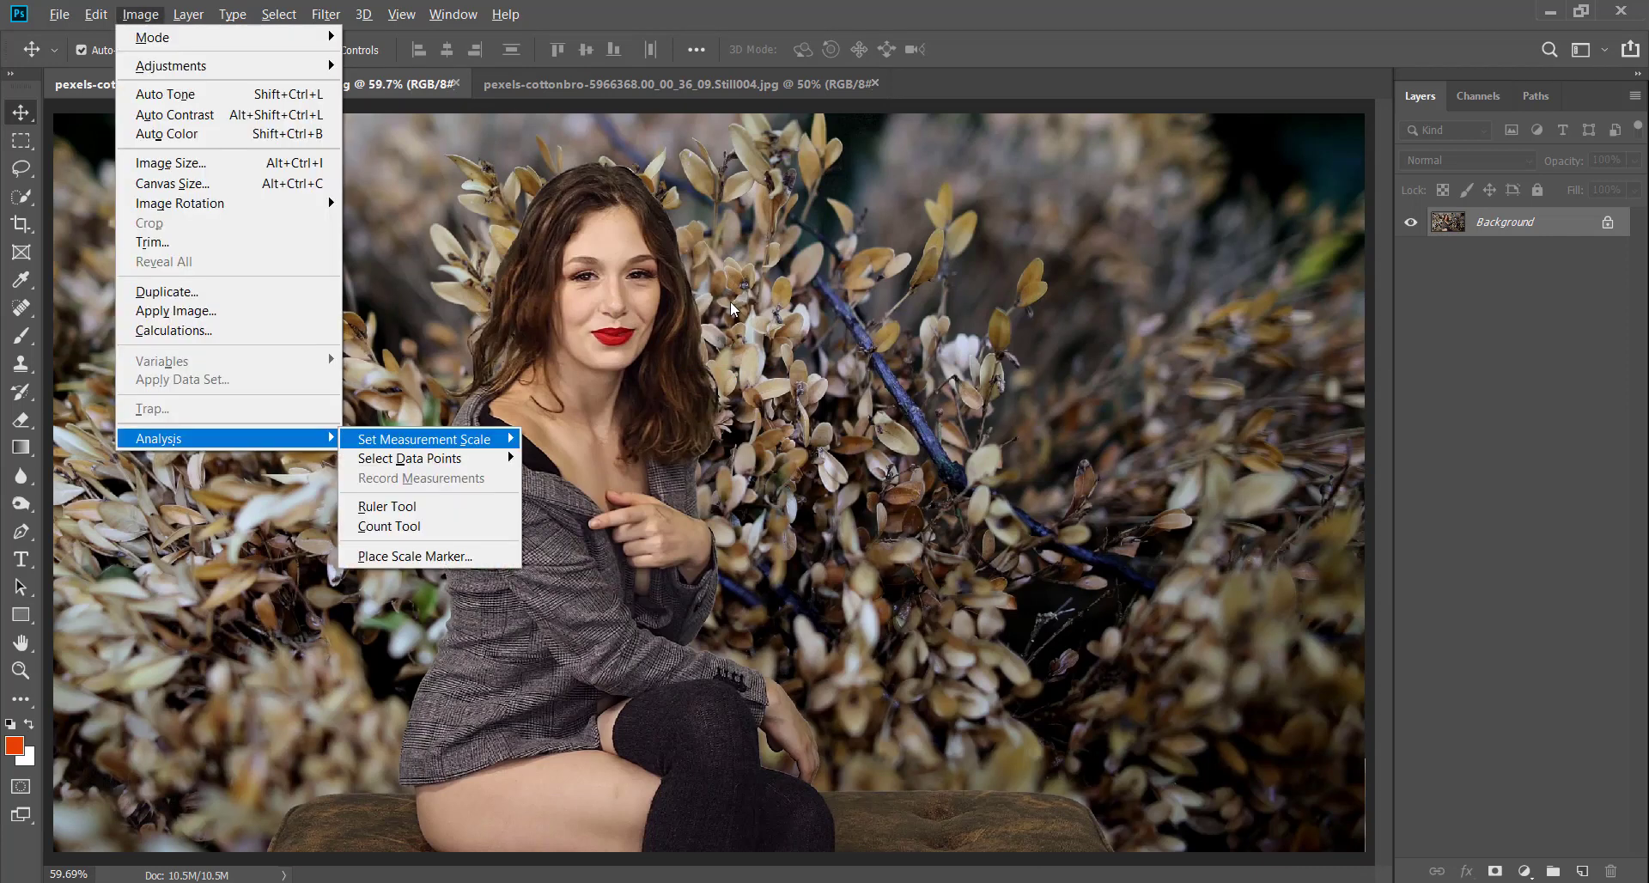
key(Escape)
key(alt+i)
key(Escape)
- Try resolutions of 300 and 200 pixels/inch with Resample turned off in Image Size, and discard the changes
key(ctrl+alt+i)
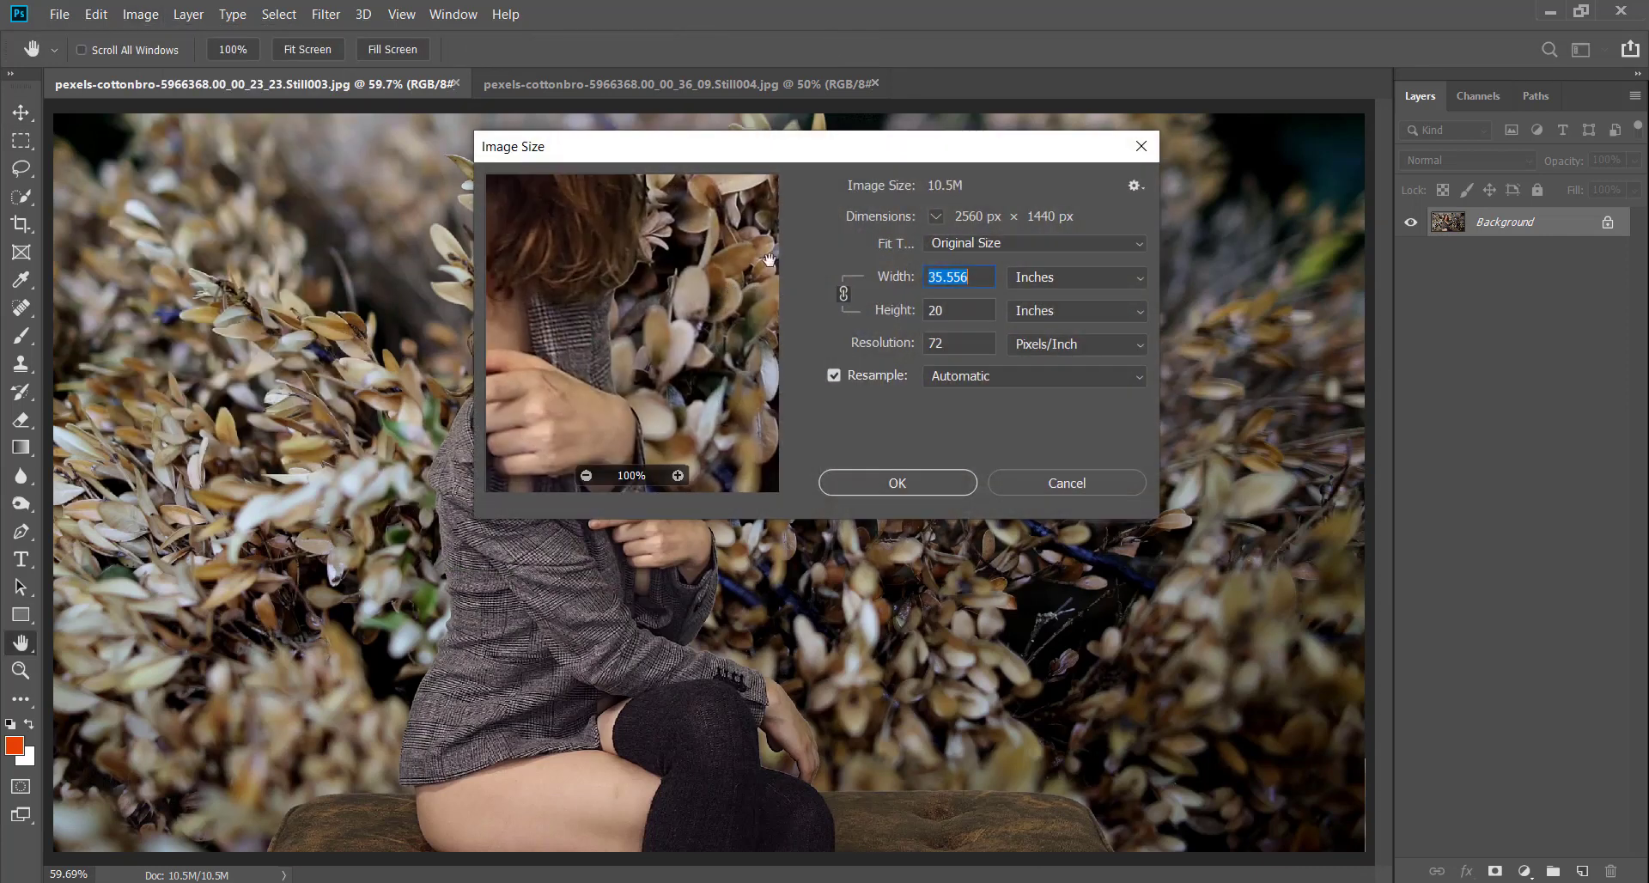
click(835, 376)
double_click(936, 343)
text(3)
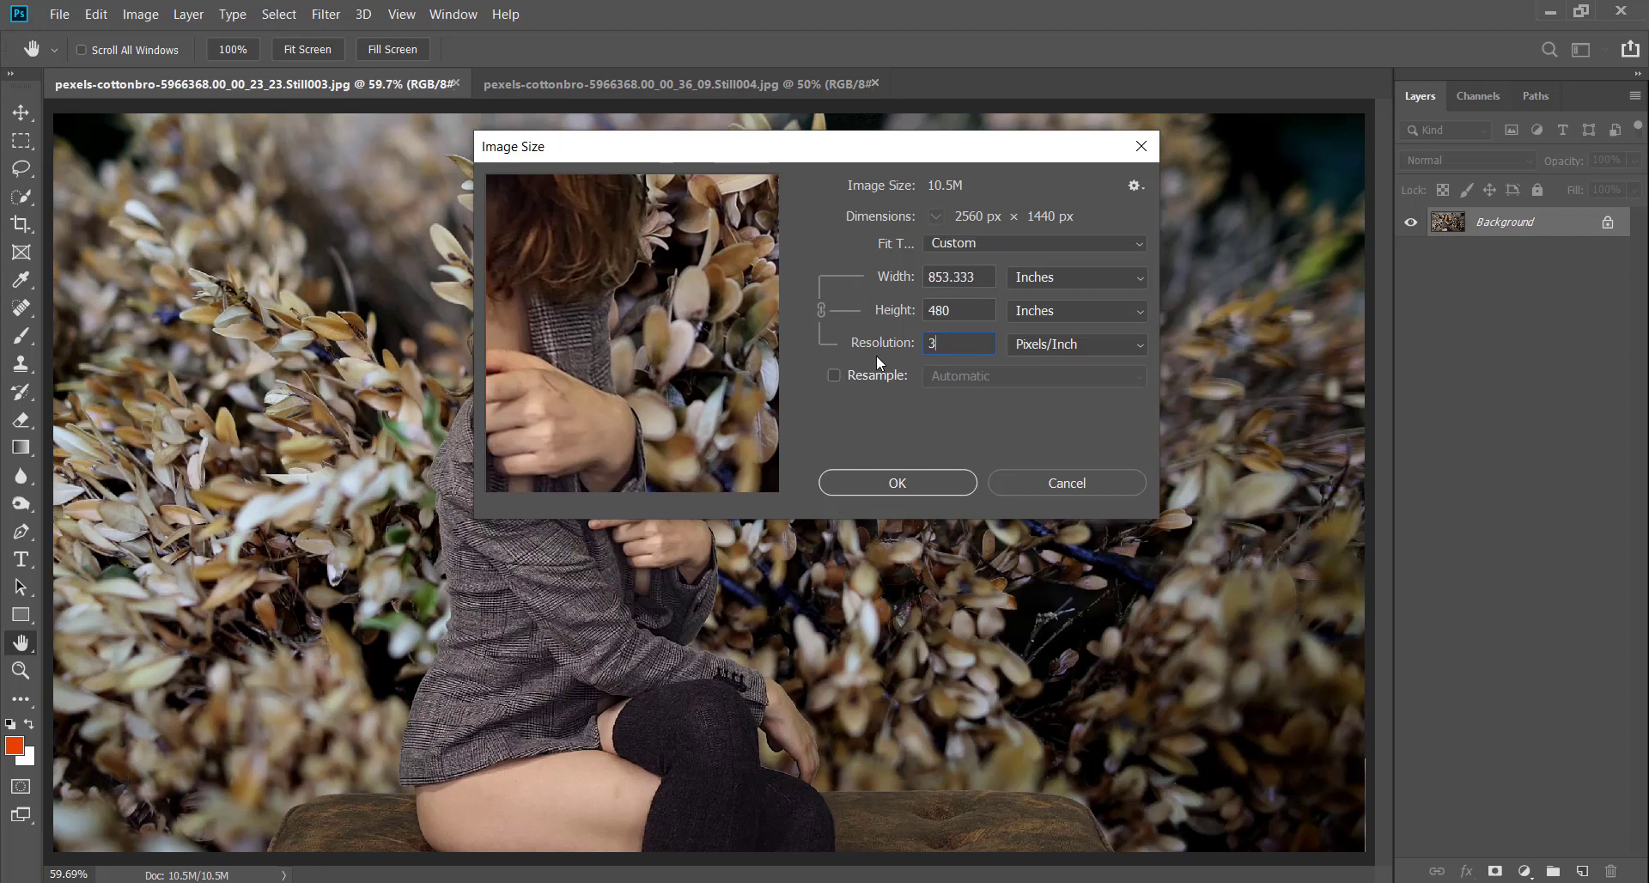
text(00)
double_click(941, 342)
text(200)
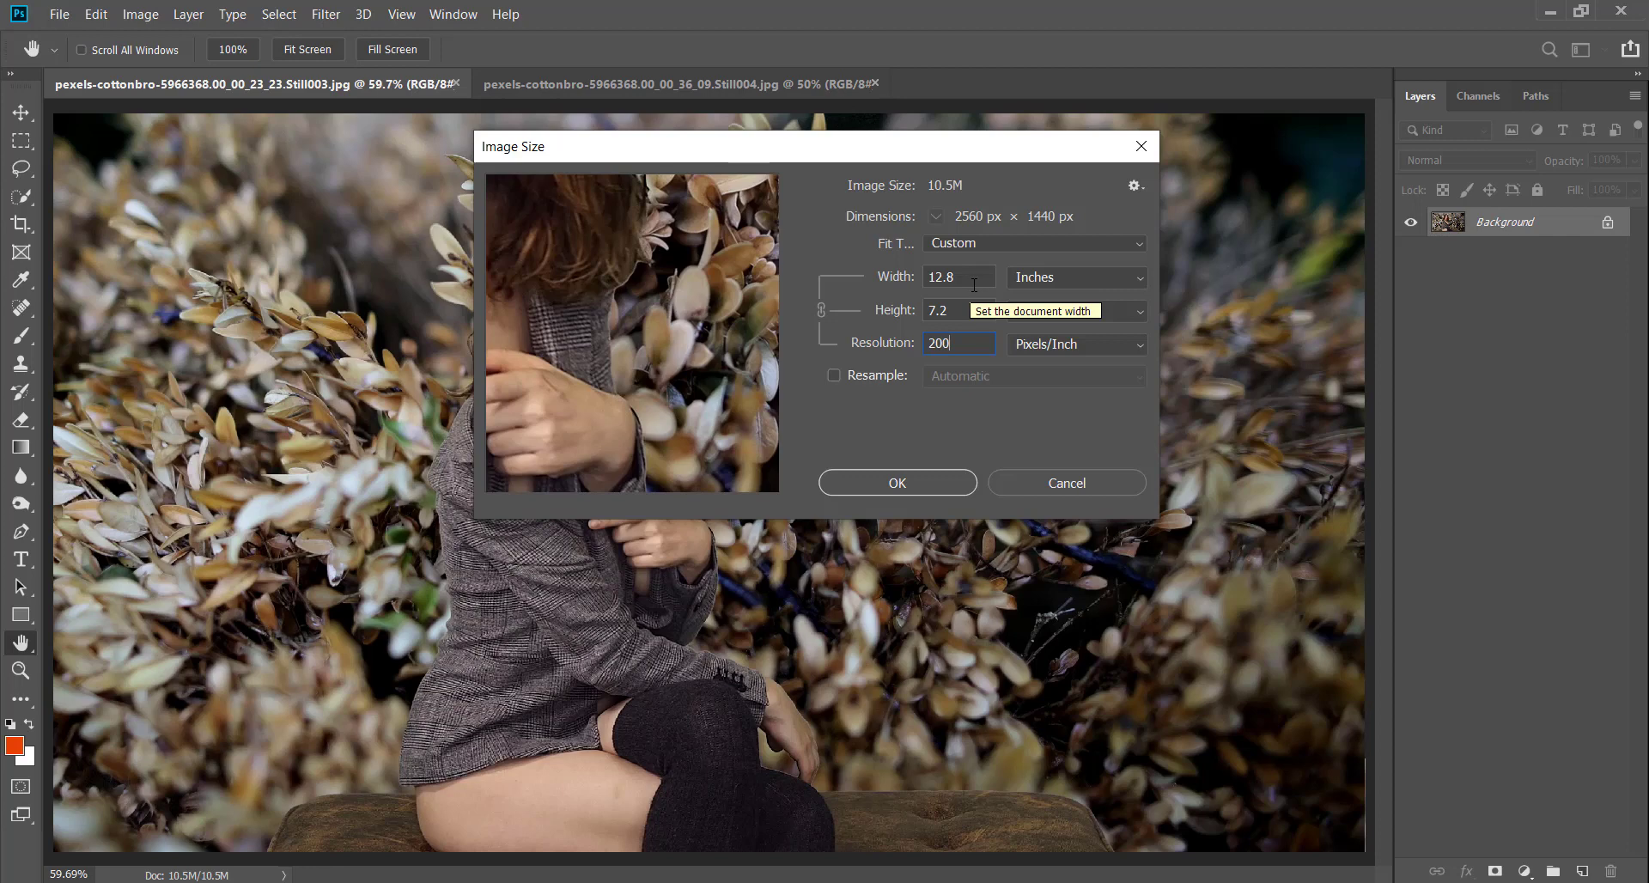
click(1047, 487)
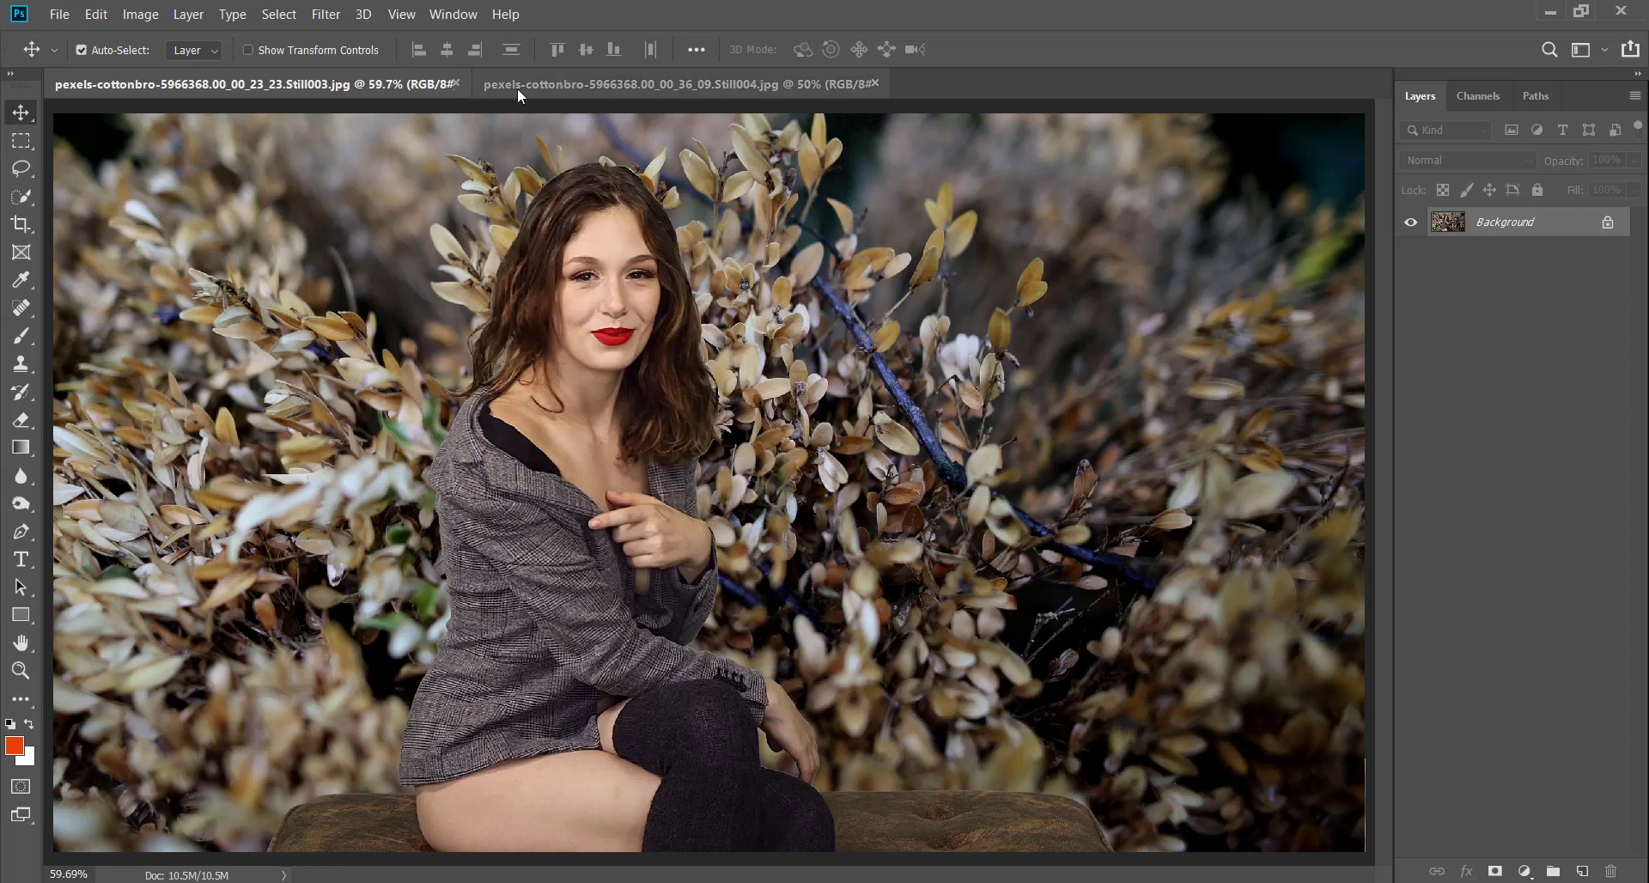
- Inspect the Still004 image at 100% zoom, fit it back on screen, and return to the Still003 image
click(565, 84)
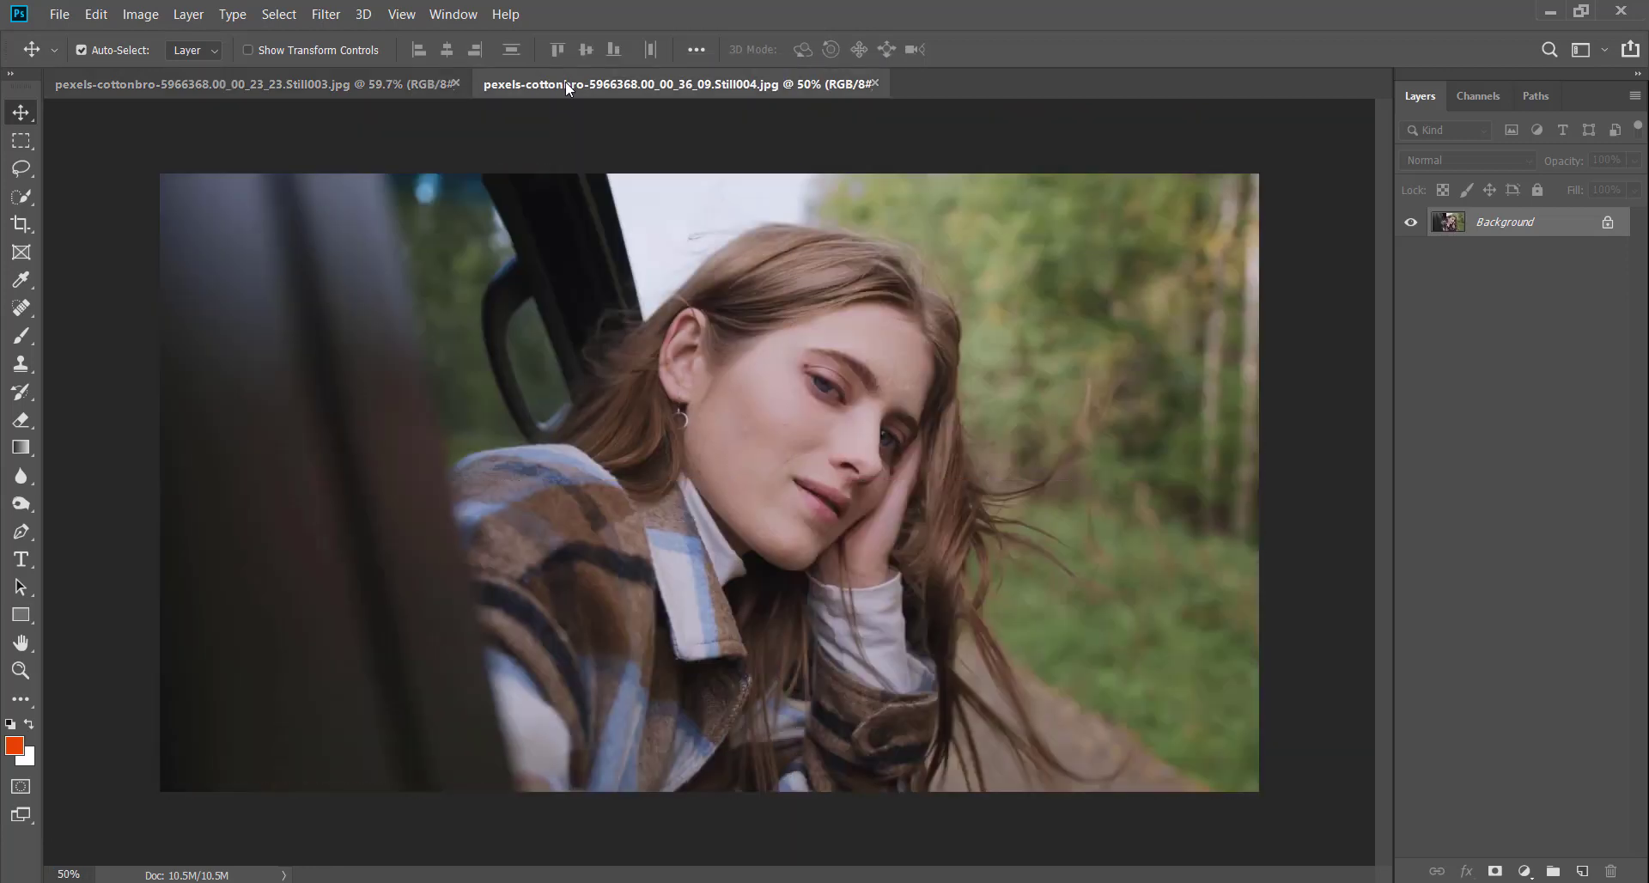
right_click(780, 407)
click(826, 439)
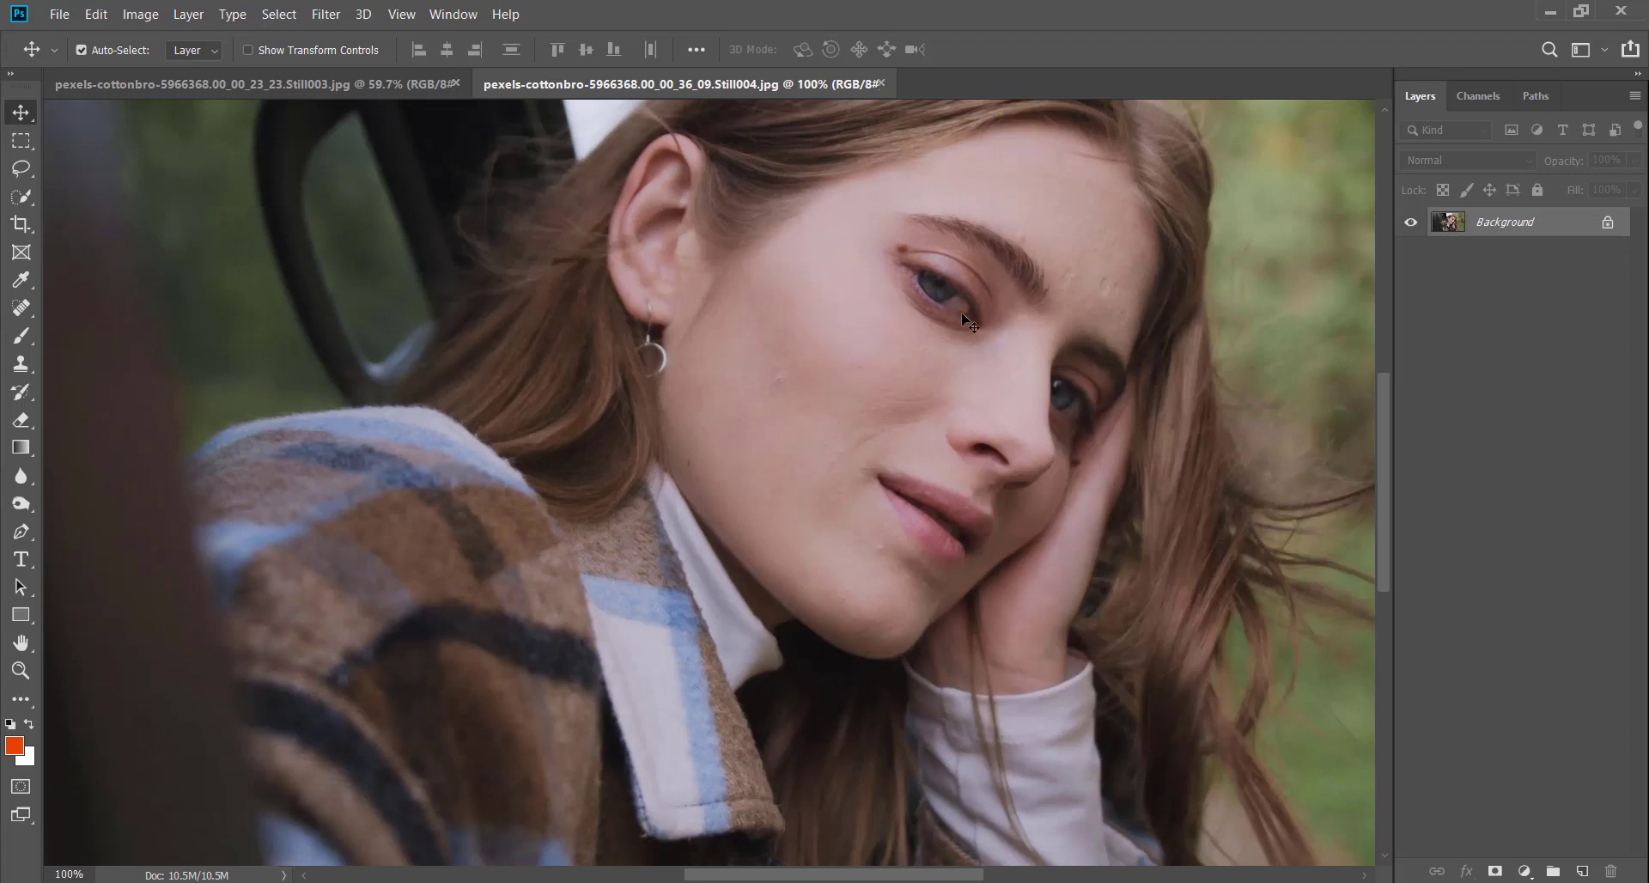
right_click(720, 360)
click(736, 371)
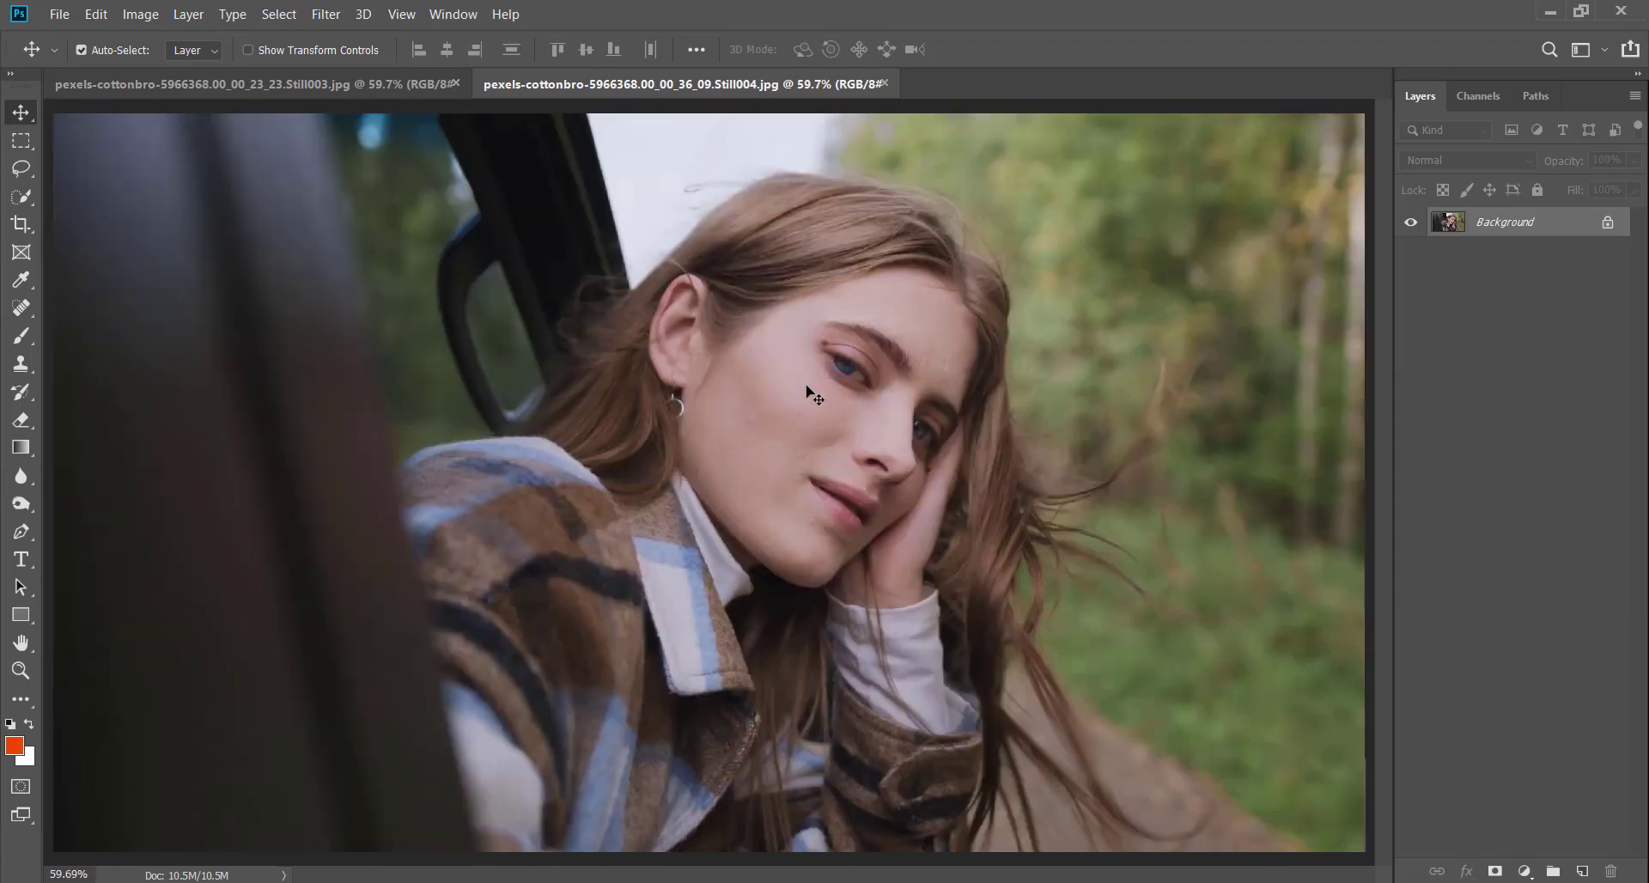
click(232, 84)
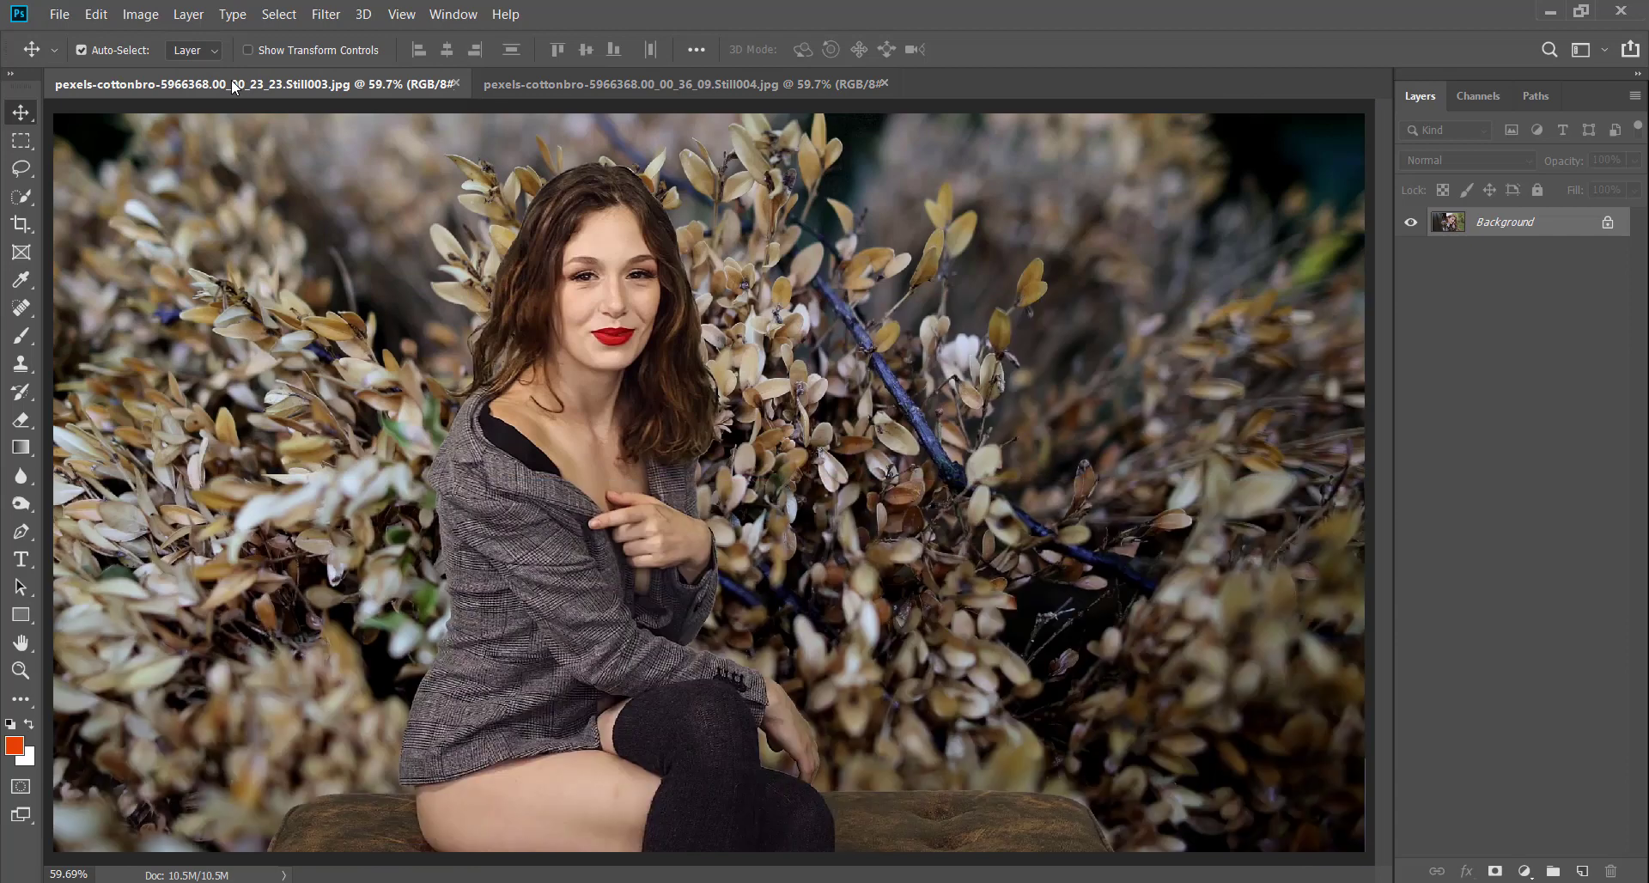
right_click(372, 277)
click(388, 287)
- Add a Selective Color adjustment layer to Still003 and set the Reds' Cyan to -8%
click(1525, 871)
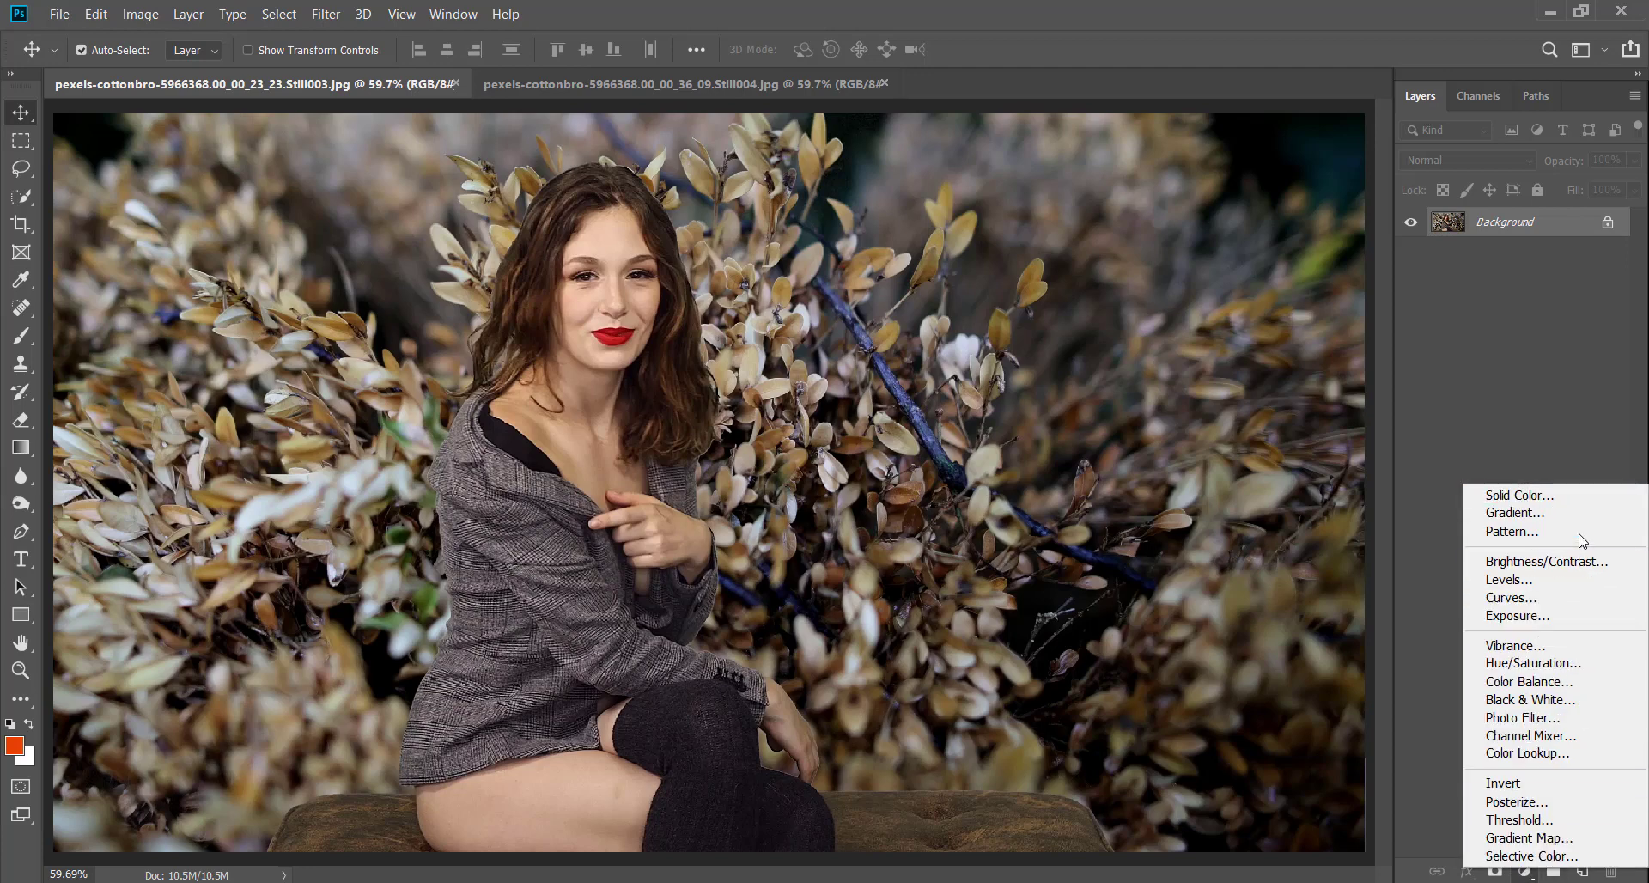
click(1509, 856)
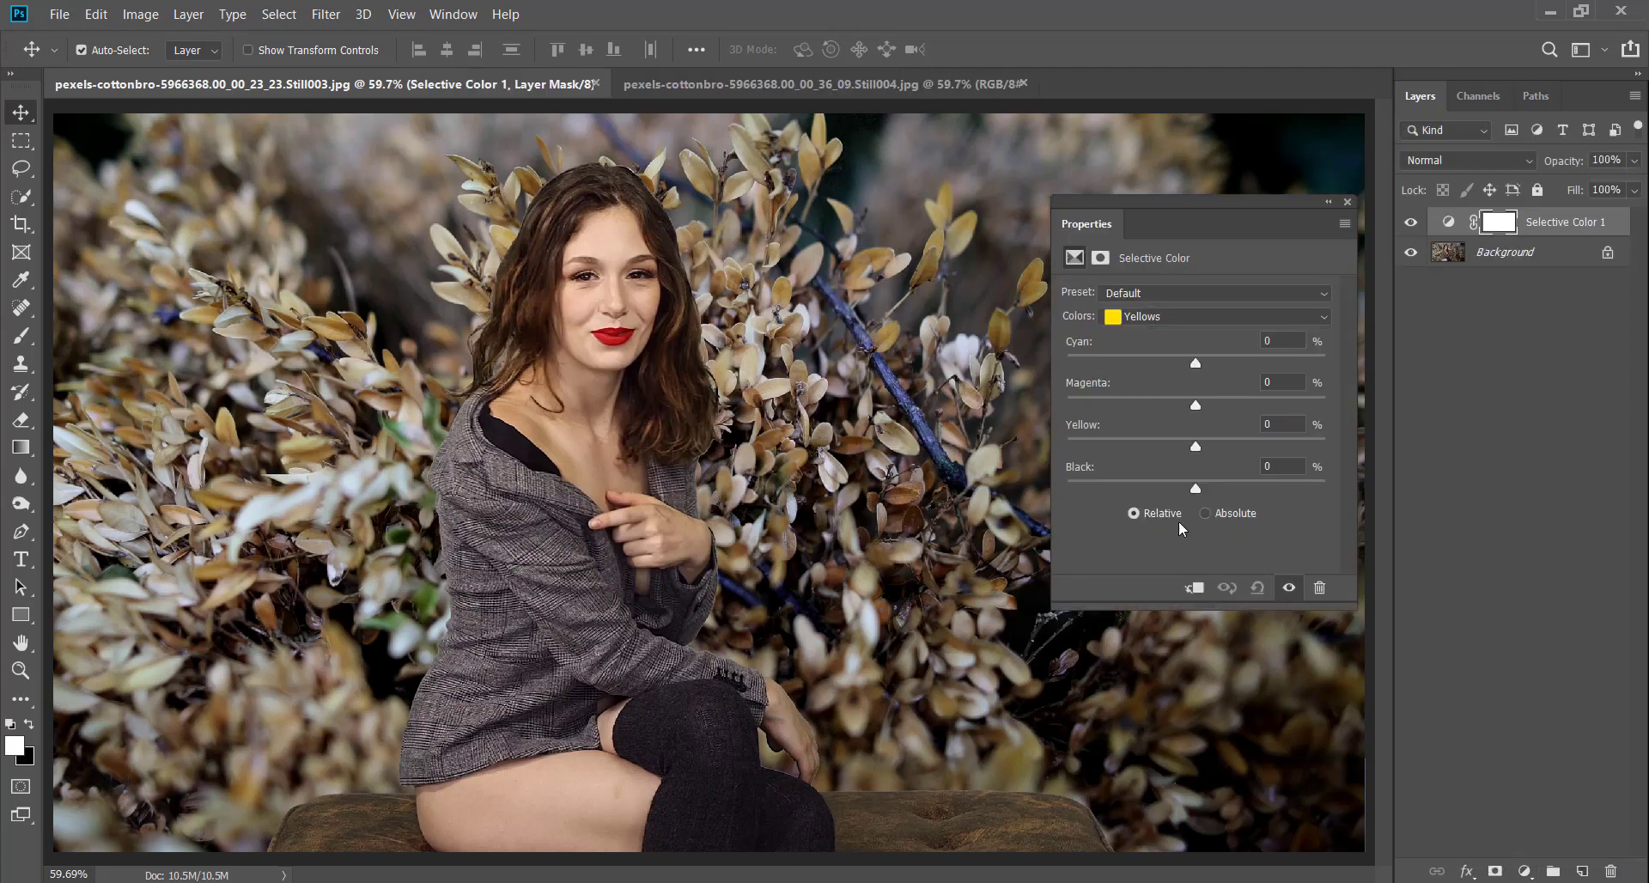
click(1166, 318)
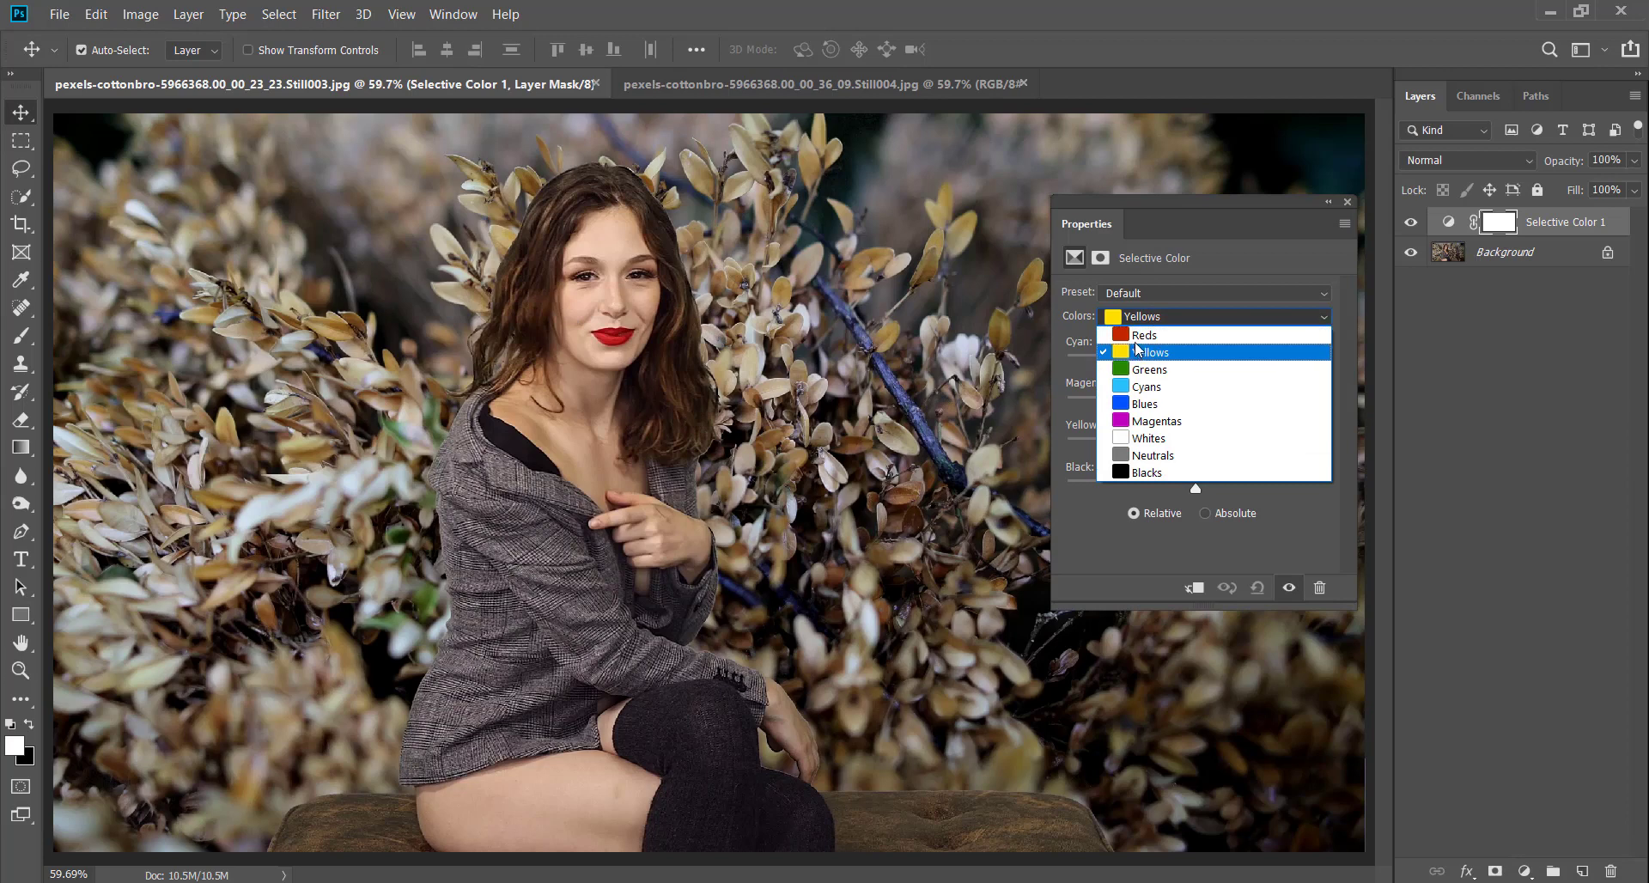
click(1132, 335)
mouse_move(1195, 361)
mouse_down()
mouse_move(1237, 364)
mouse_move(1185, 363)
mouse_up()
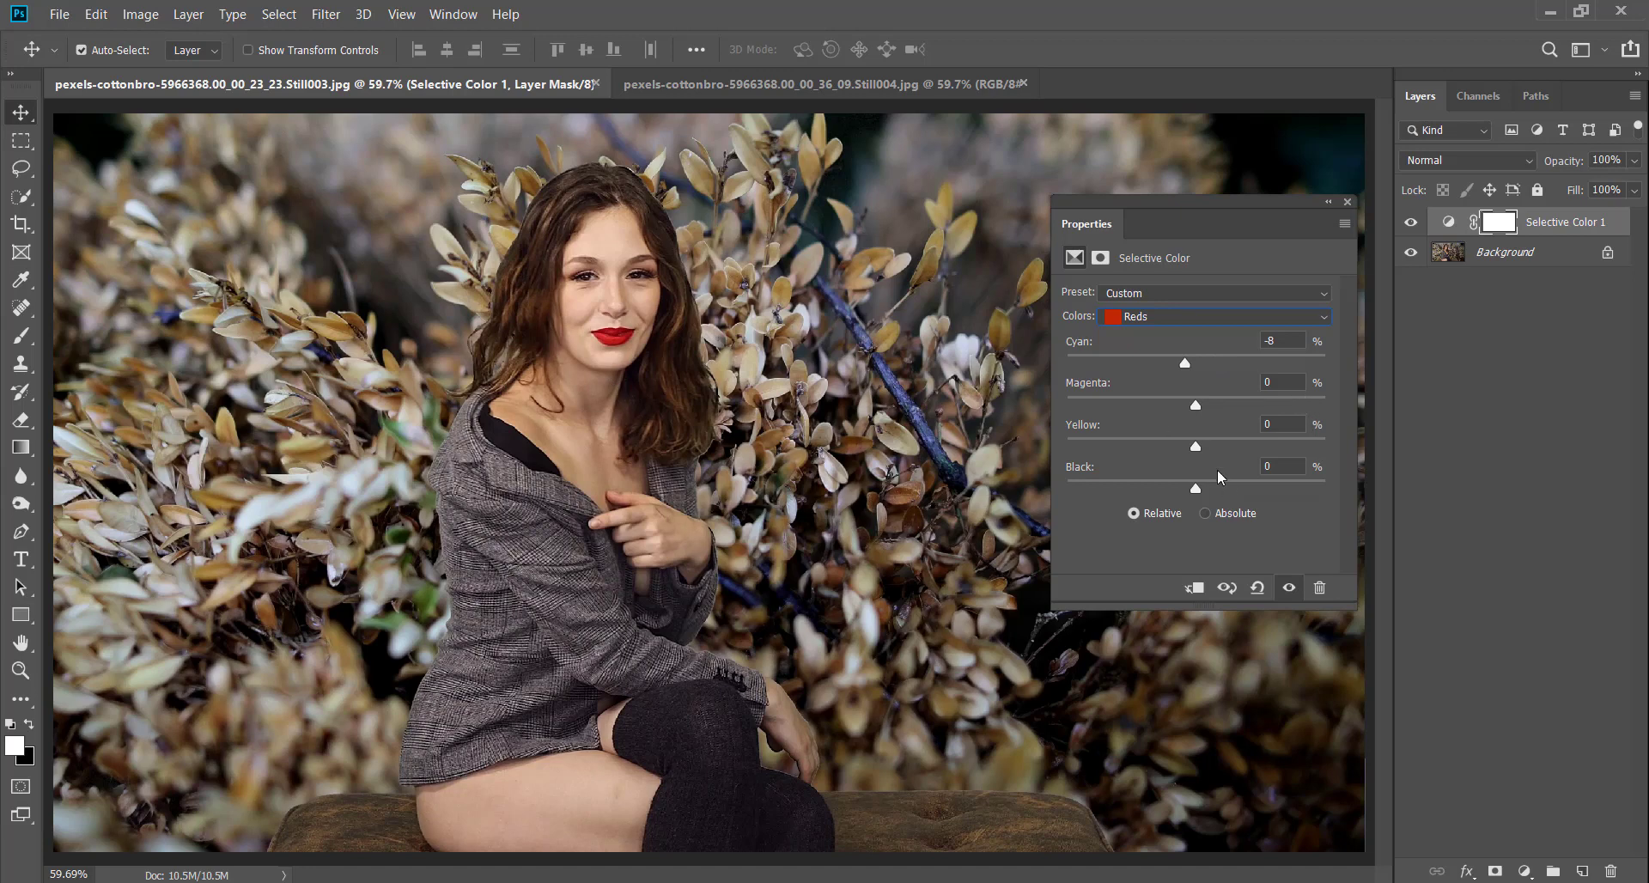
- Set the Selective Color Yellows to +16% Cyan and +63% Yellow
click(1189, 315)
click(1178, 342)
drag(1197, 442, 1224, 443)
drag(1198, 363, 1217, 363)
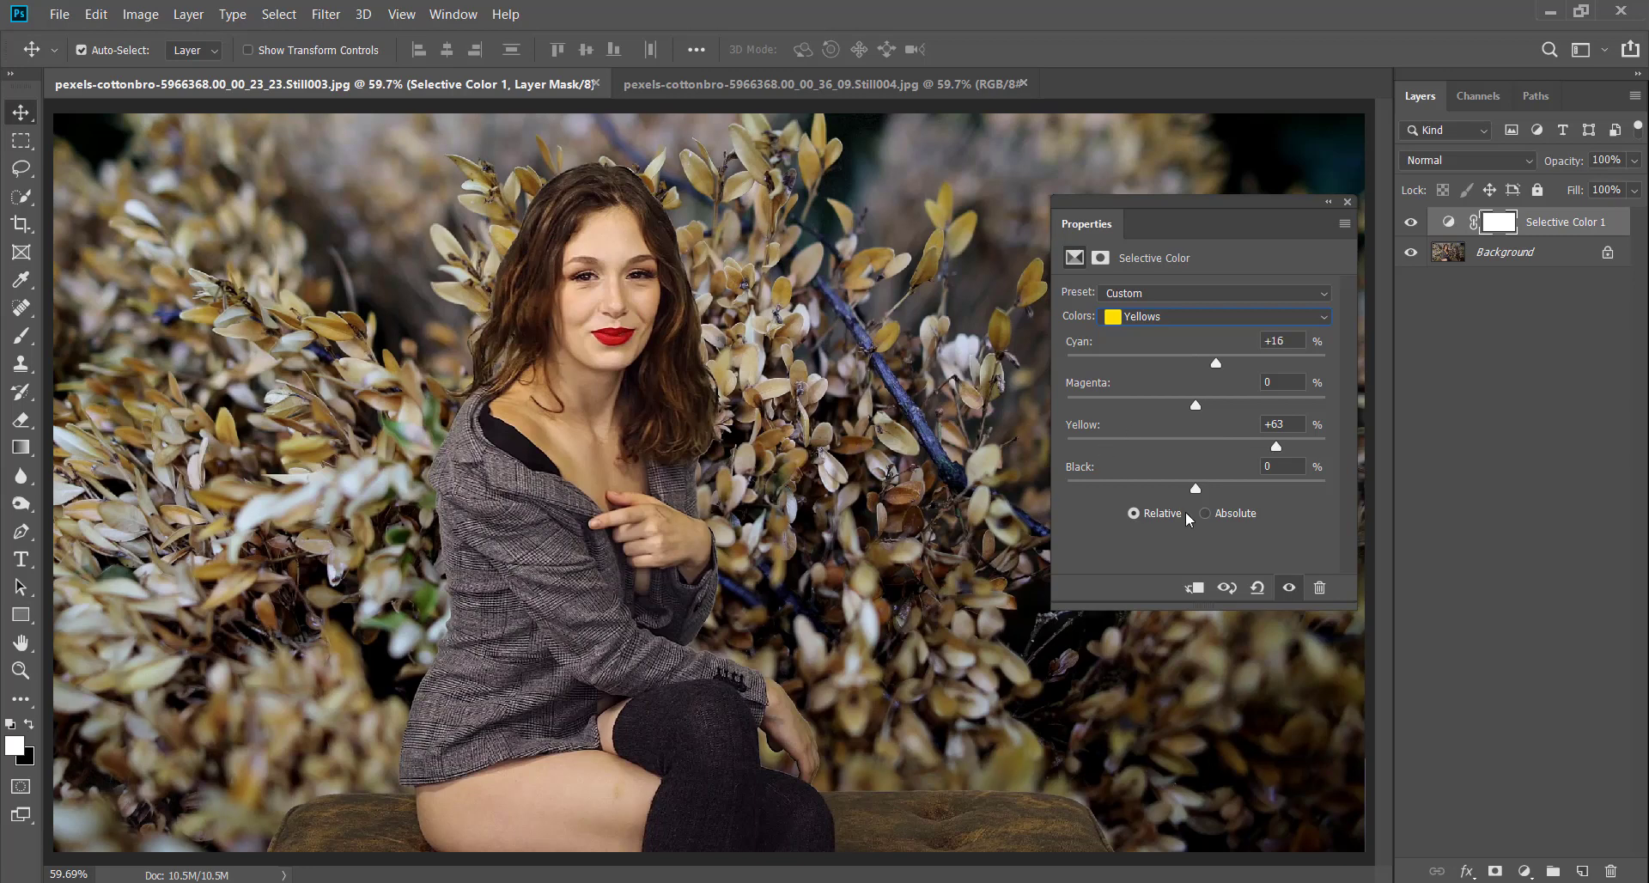
- Adjust the Magenta and Yellow amounts of the Greens in the Selective Color layer and close its properties
click(1161, 320)
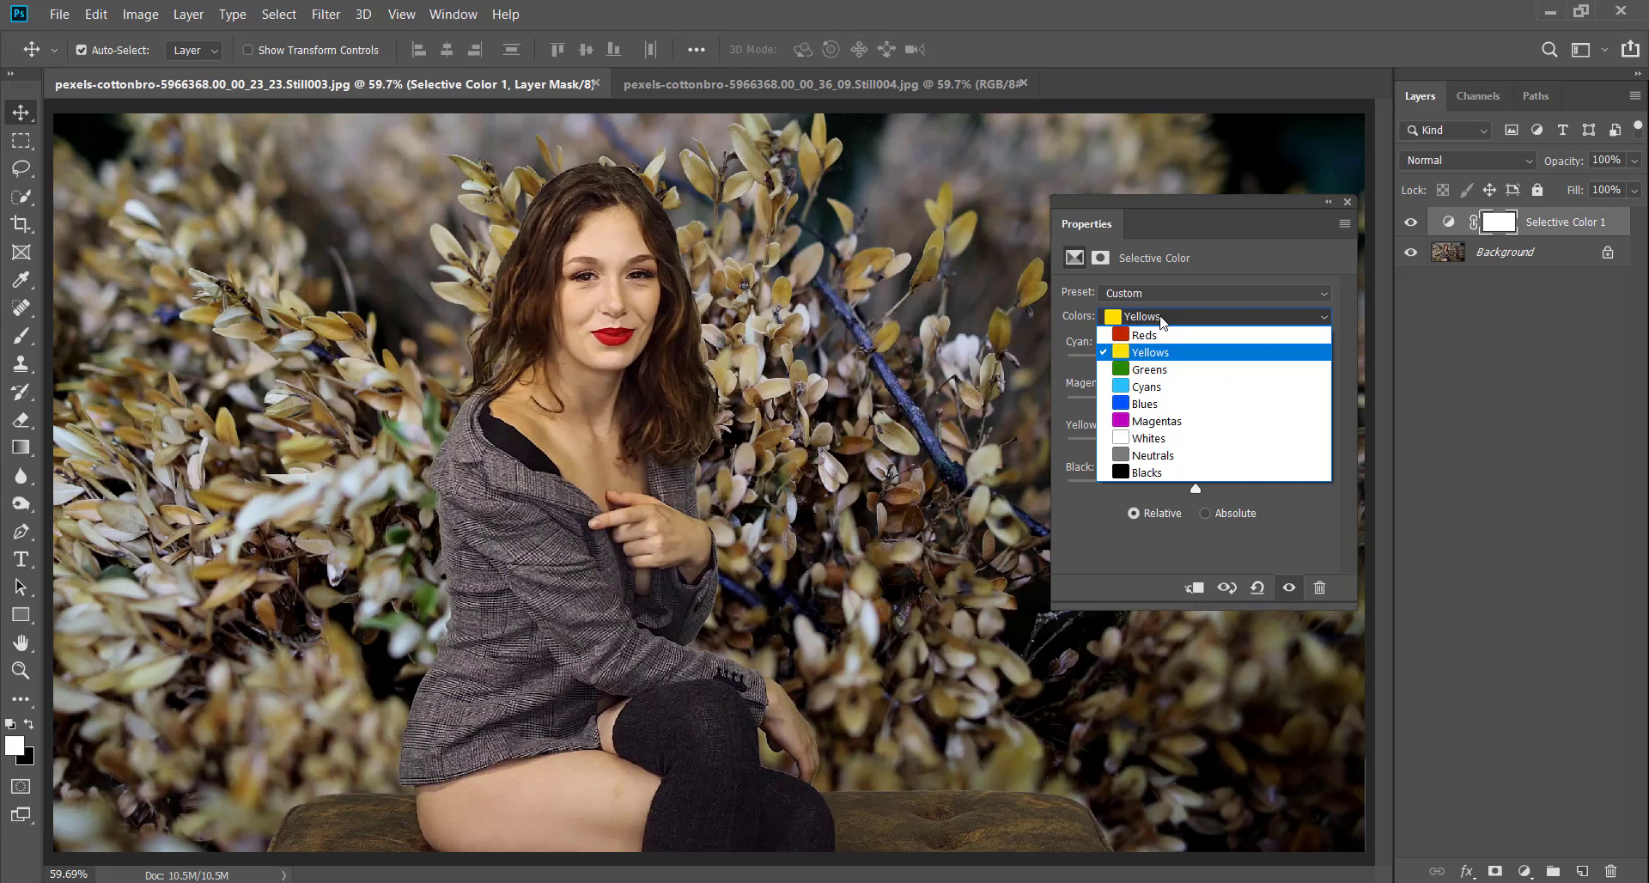
click(1161, 371)
drag(1195, 406, 1126, 406)
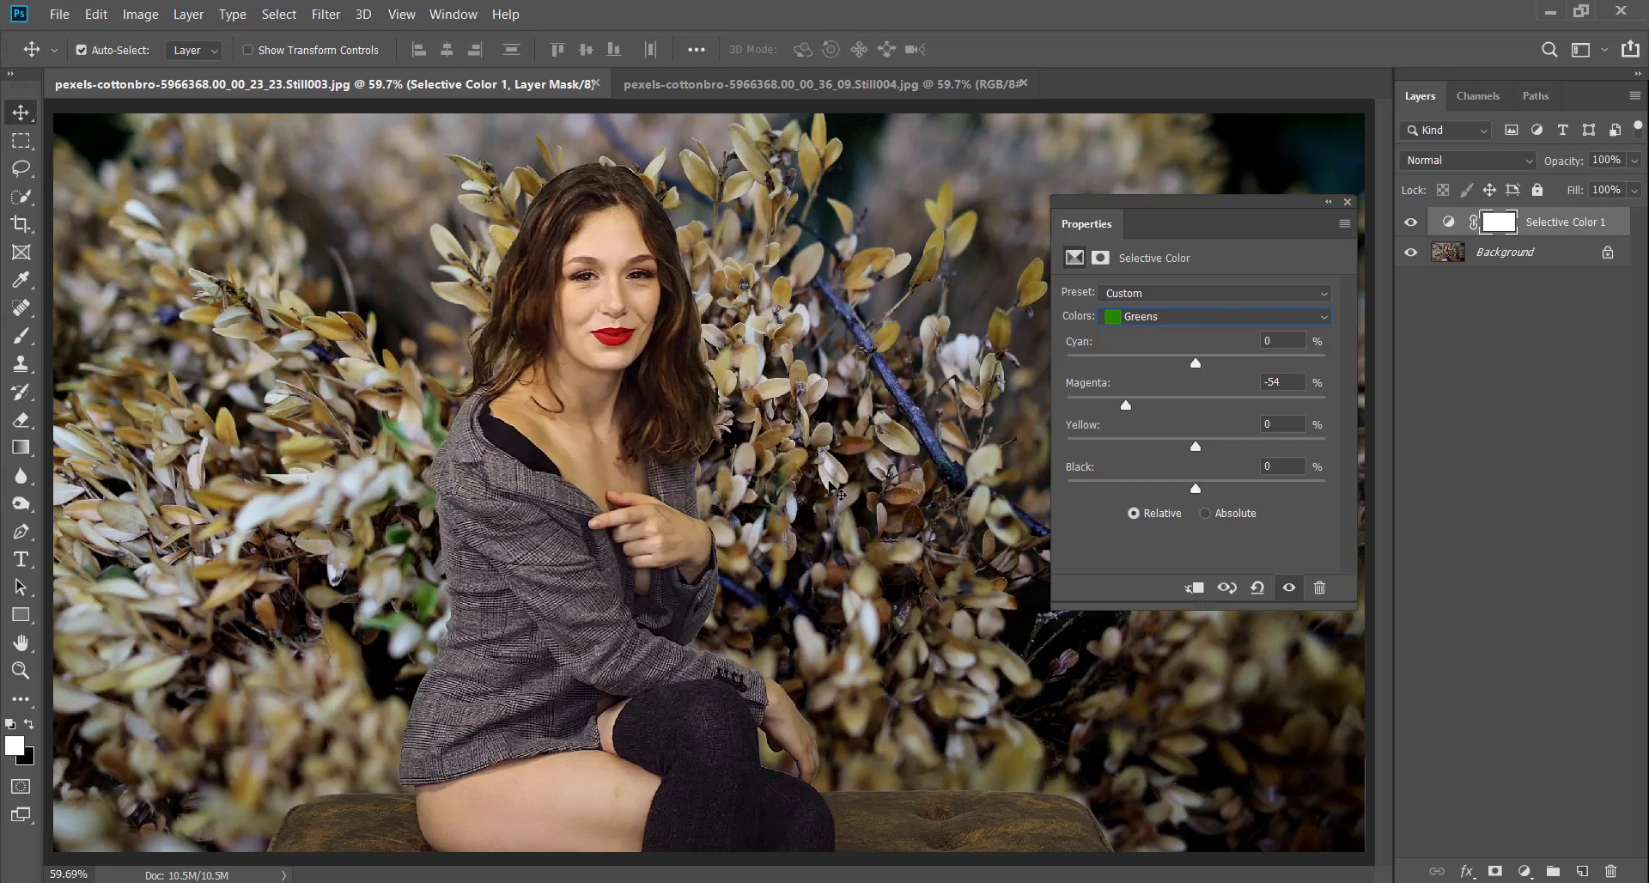
drag(1126, 405, 1168, 407)
drag(1273, 410, 1071, 410)
mouse_move(1274, 451)
mouse_down()
mouse_move(1127, 450)
mouse_move(1254, 454)
mouse_up()
click(1346, 201)
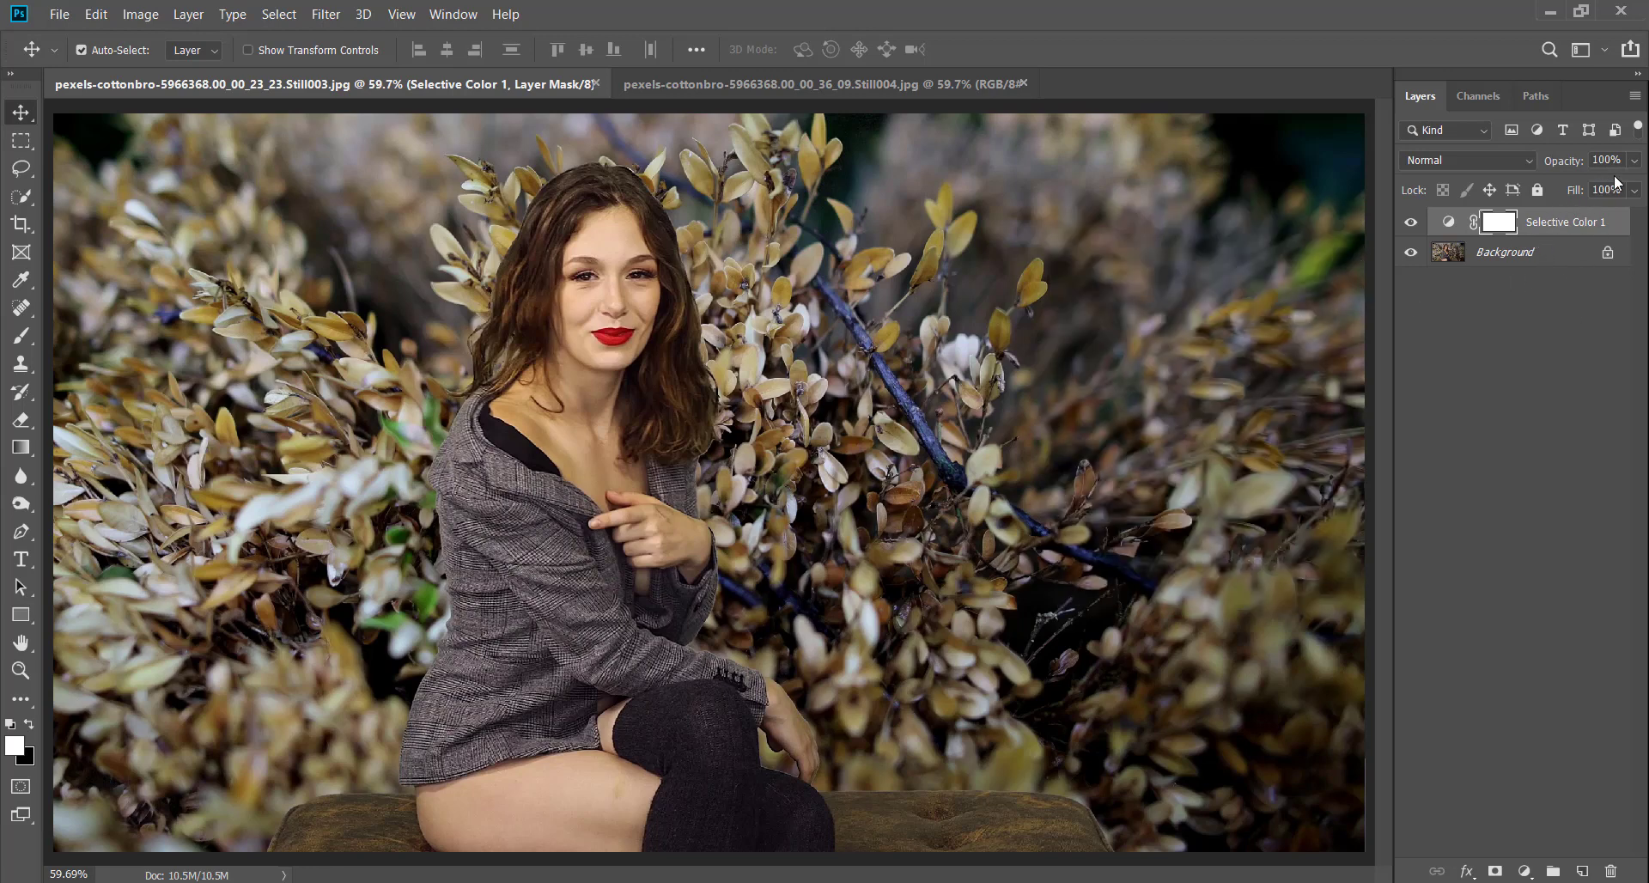
- Lower the Selective Color layer's opacity to 70% and deselect the layer
click(1634, 160)
drag(1636, 185, 1593, 190)
text(70)
click(1529, 339)
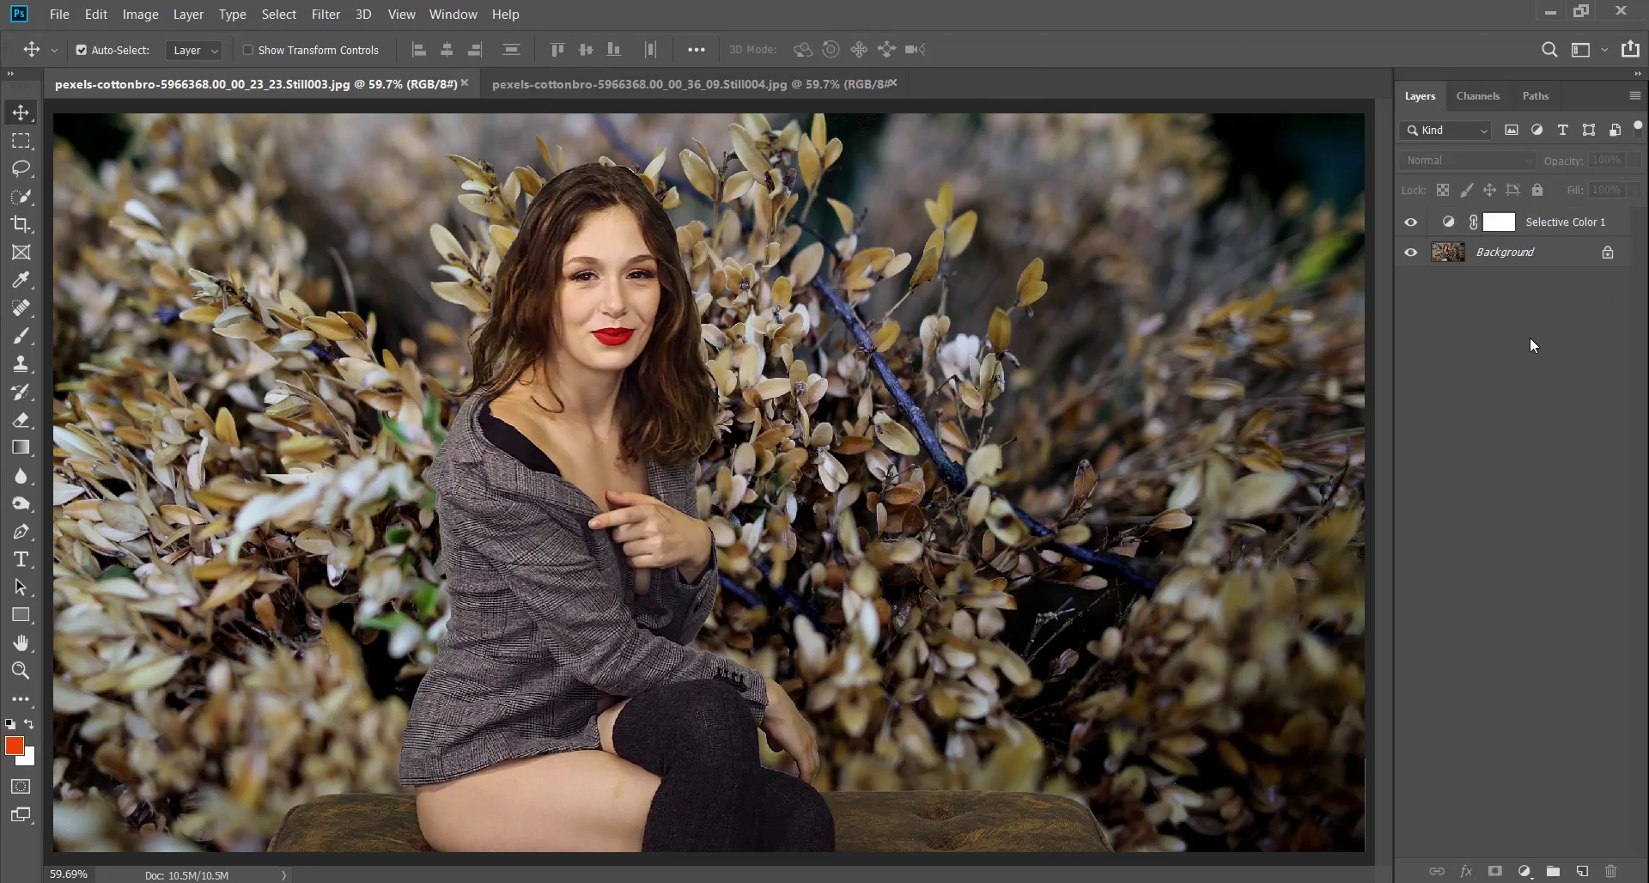
- Add a Photo Filter adjustment layer above the Selective Color layer using the Blue filter
click(1524, 871)
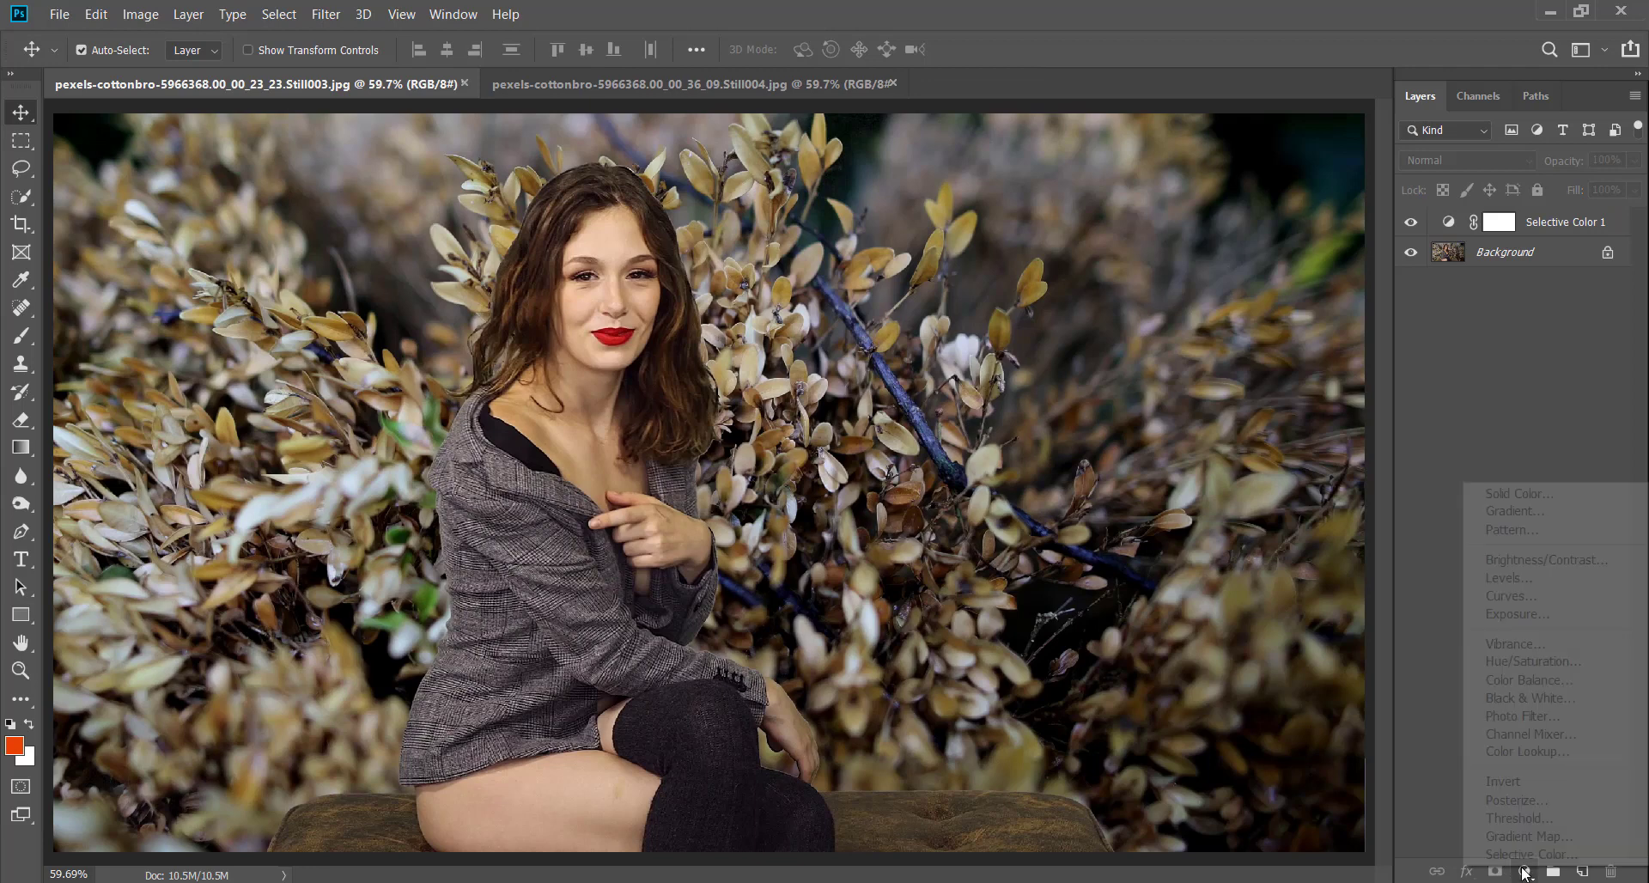
click(1531, 724)
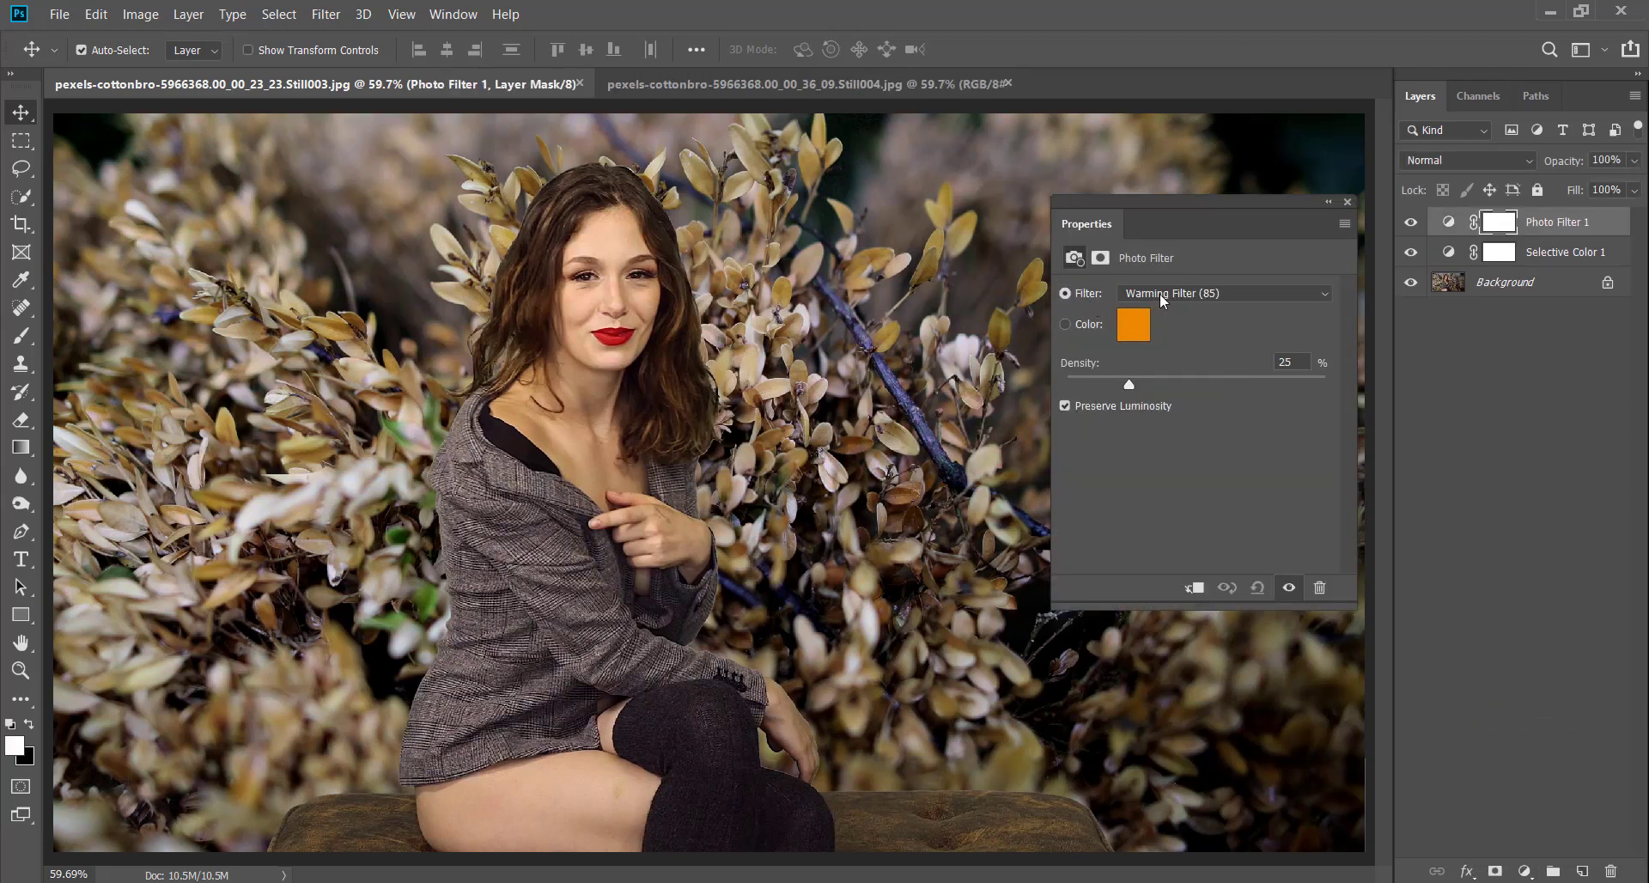
click(1185, 293)
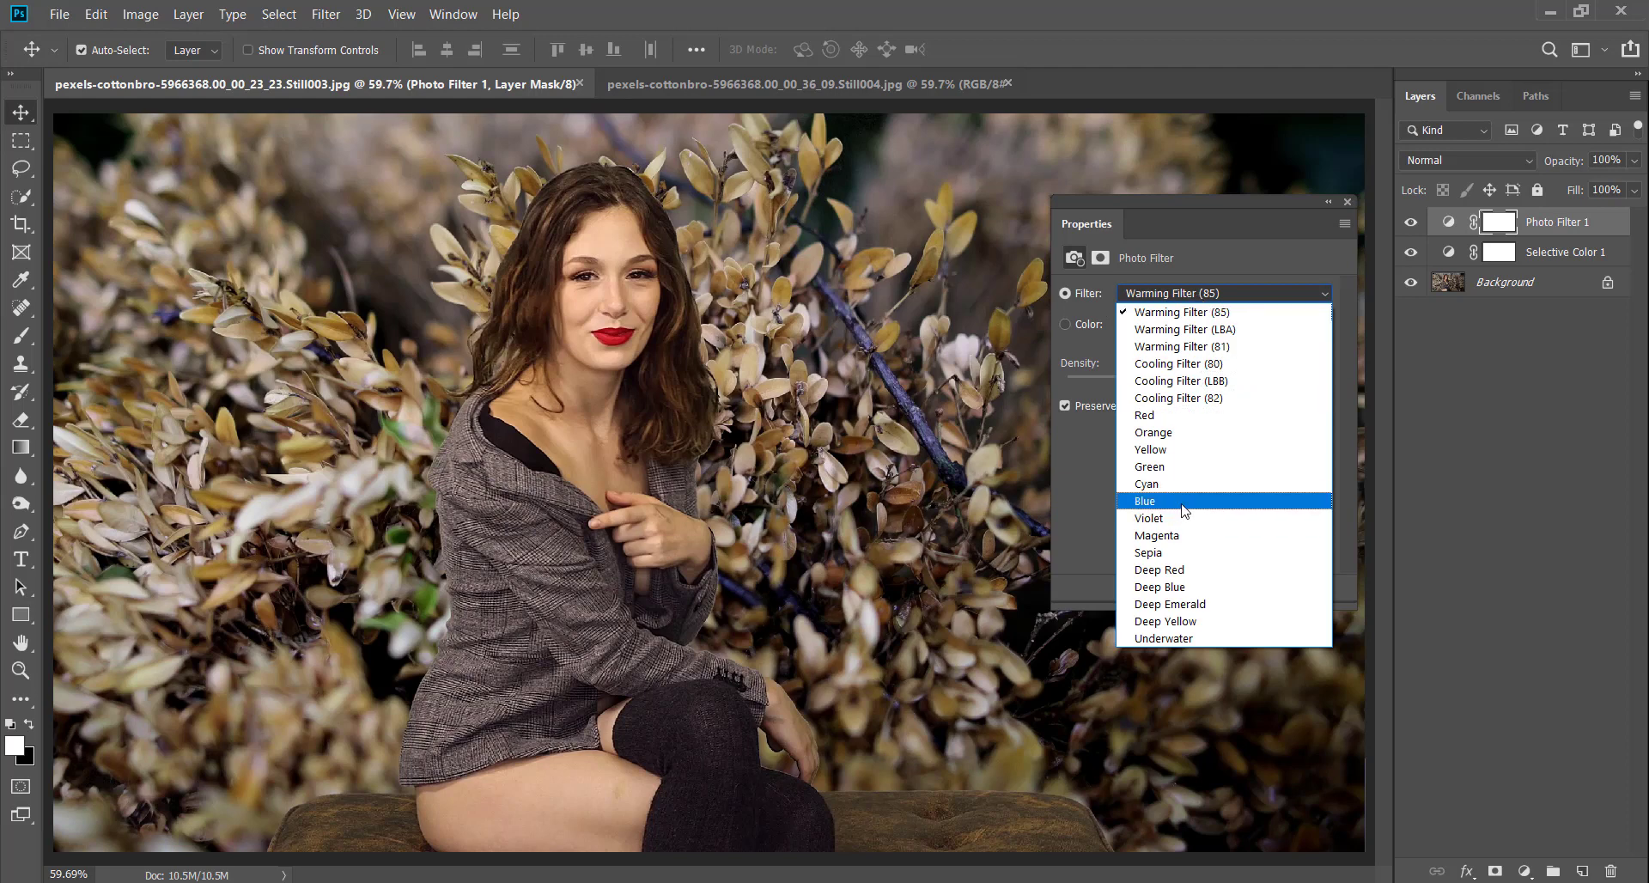
click(1167, 502)
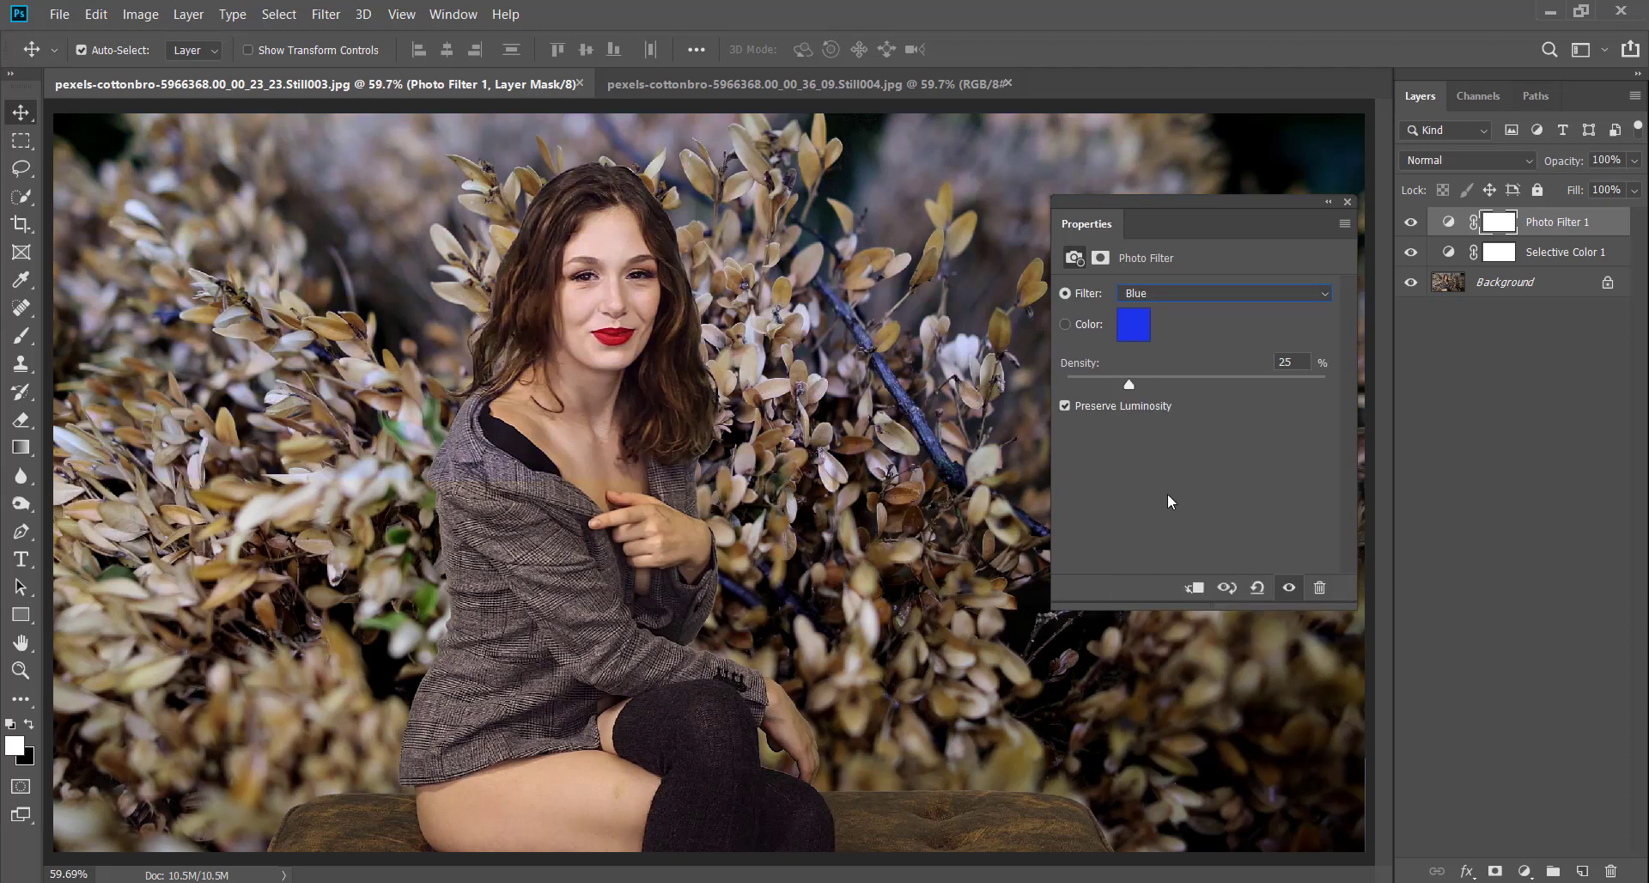
- Change the photo filter color to 2a3fdc, raise its density slightly above 28%, and close its properties
drag(1197, 206, 1130, 264)
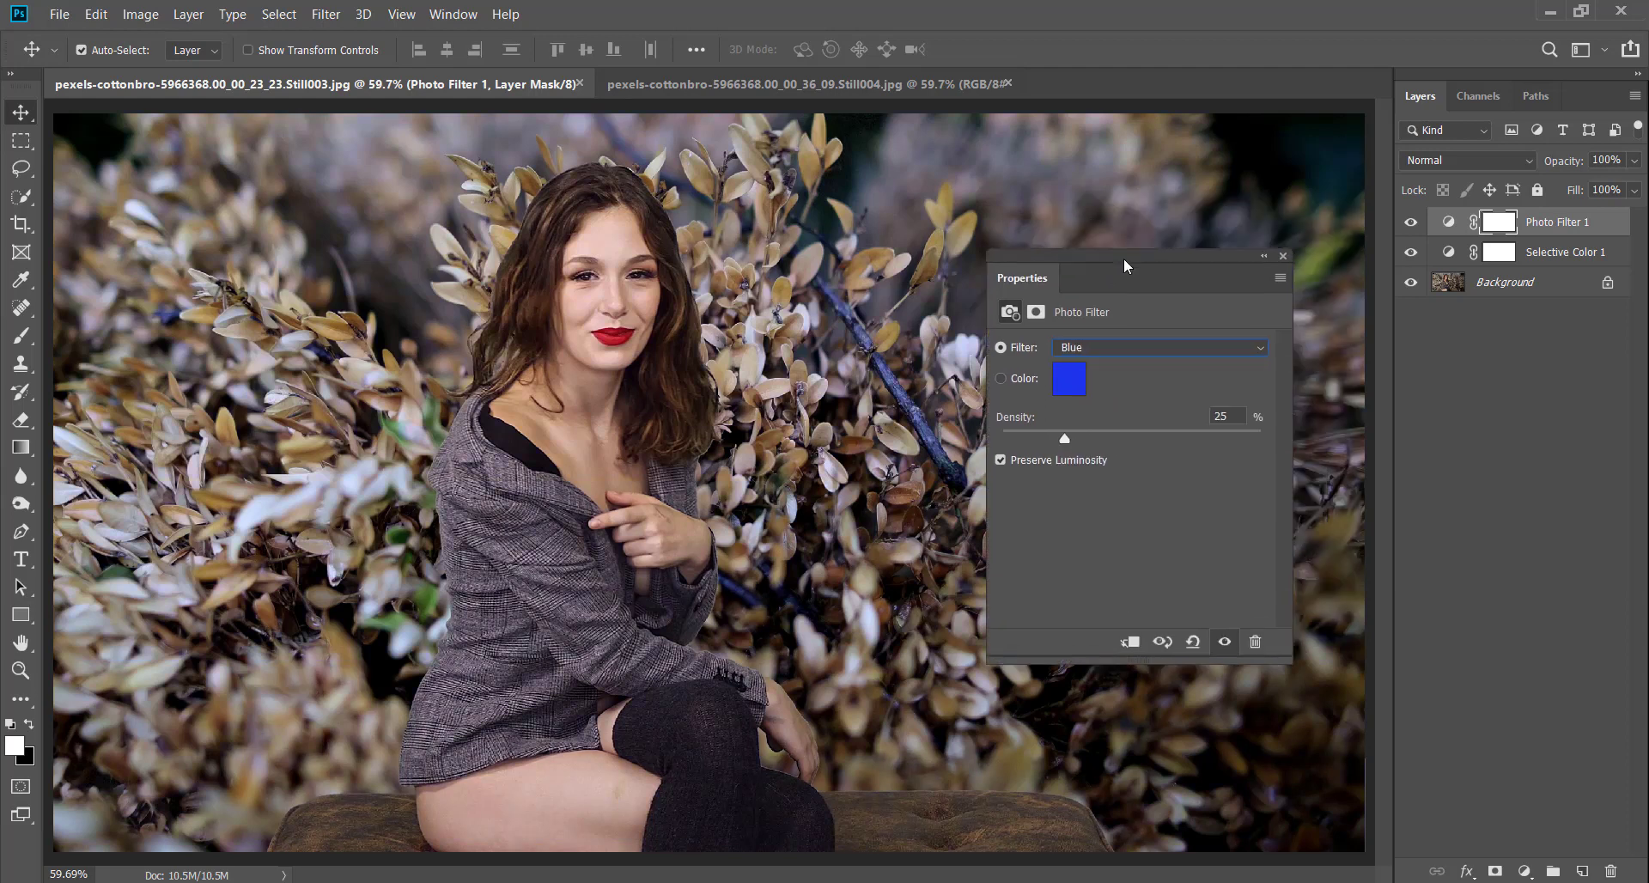
click(1065, 386)
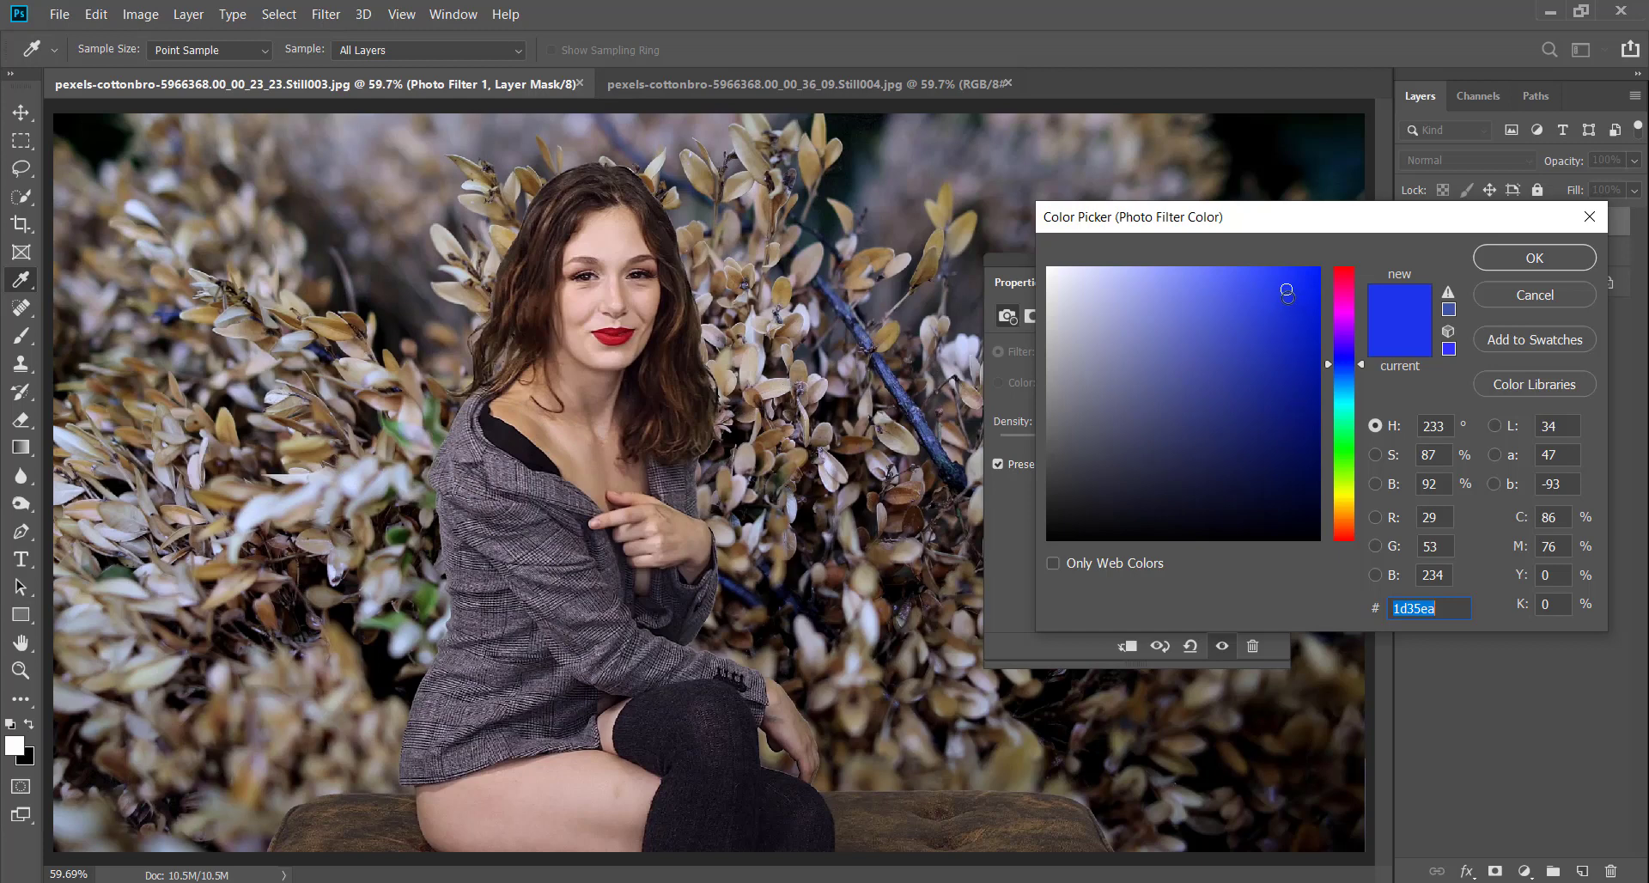
drag(1285, 291, 1268, 304)
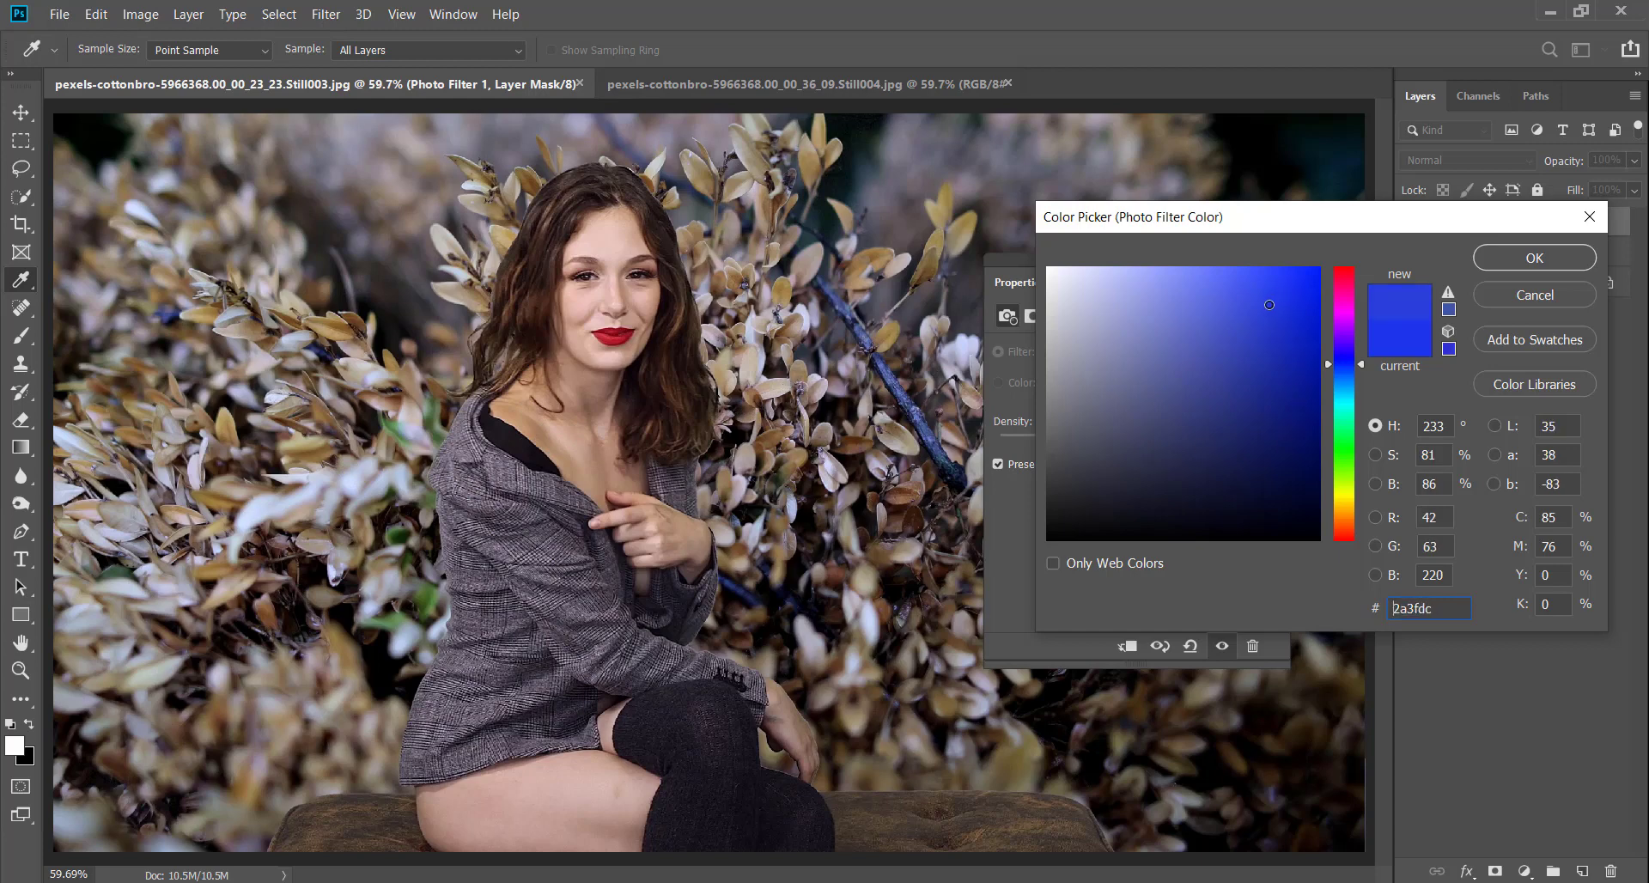
click(1549, 260)
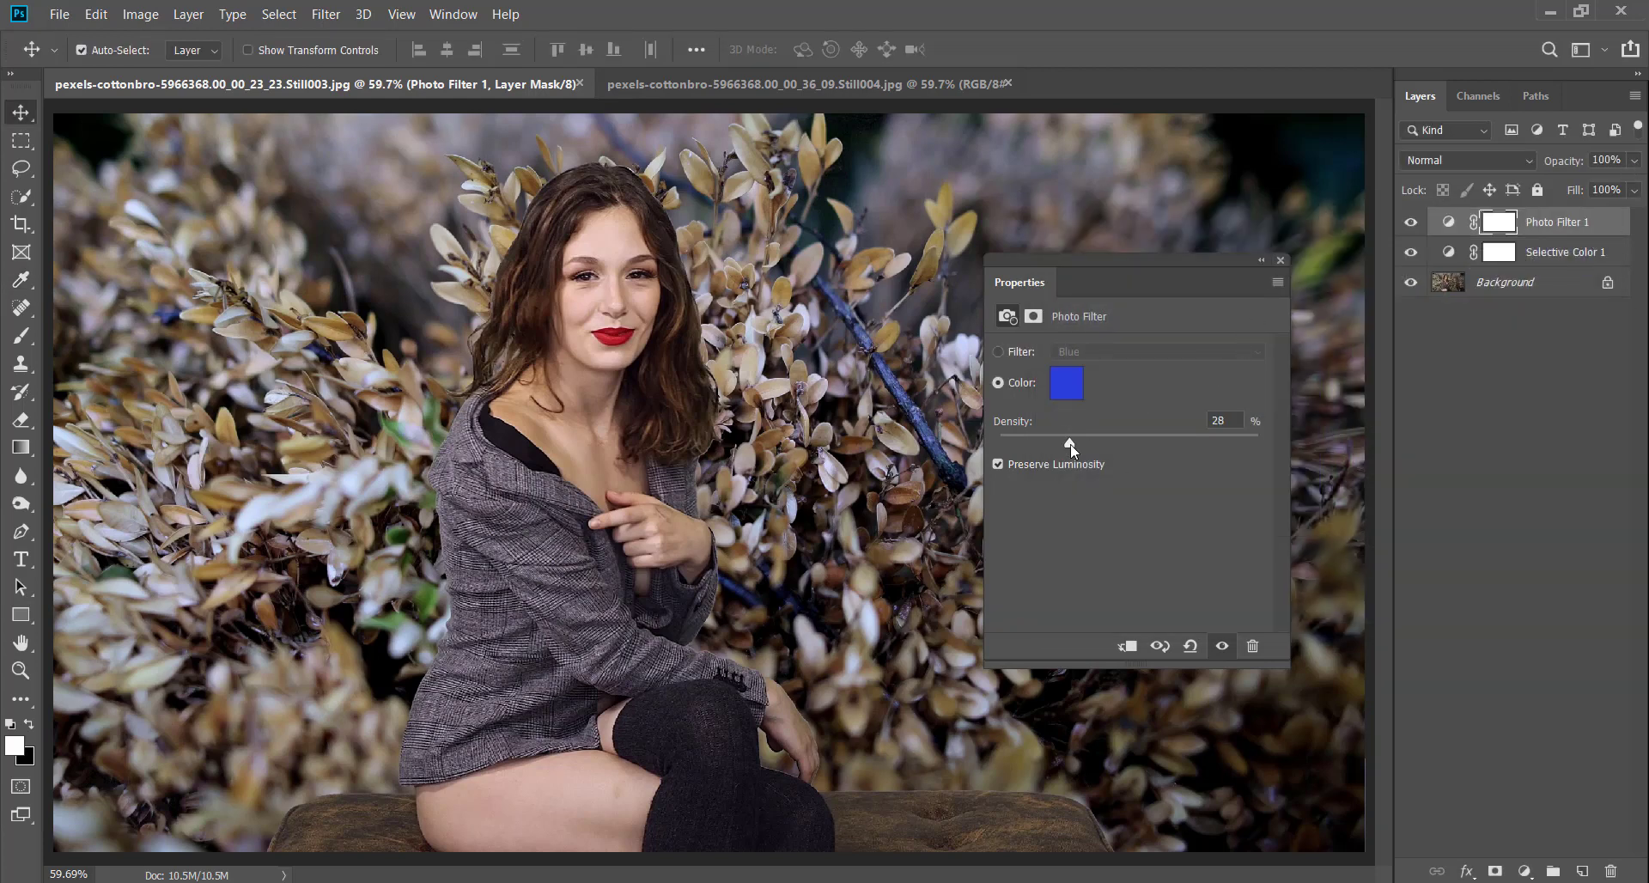
drag(1079, 445, 1082, 445)
click(1280, 260)
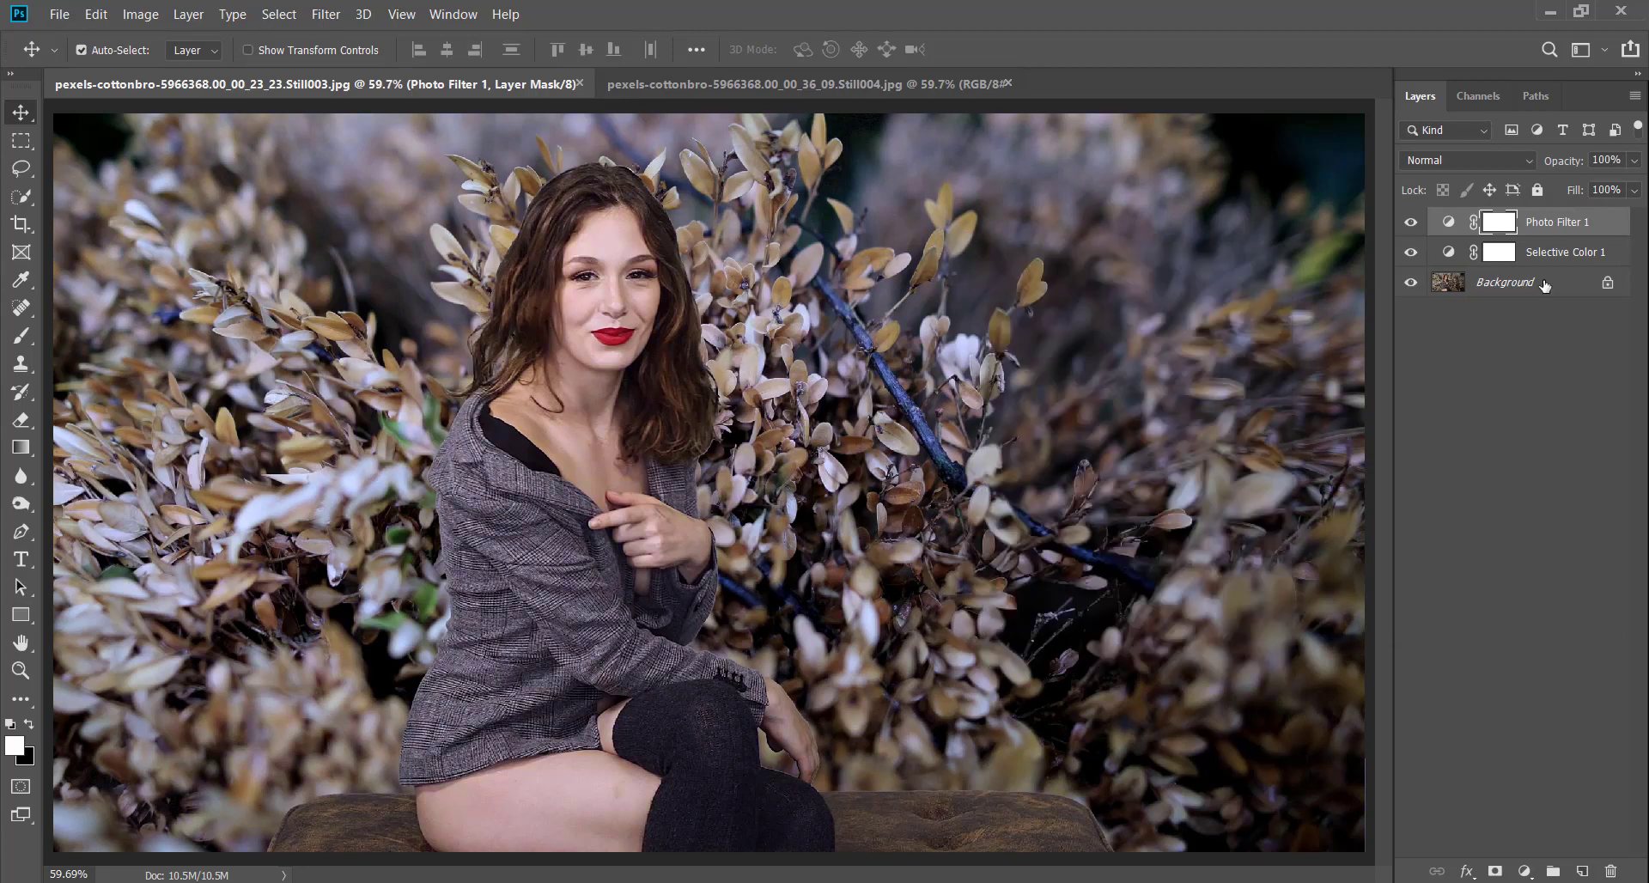
- Reduce the Photo Filter layer's fill and deselect the layer
click(1634, 189)
drag(1633, 189, 1603, 188)
click(1479, 368)
- Add a Gradient Fill layer with Radial style, Reverse turned on, and a scale of 308%
click(1523, 870)
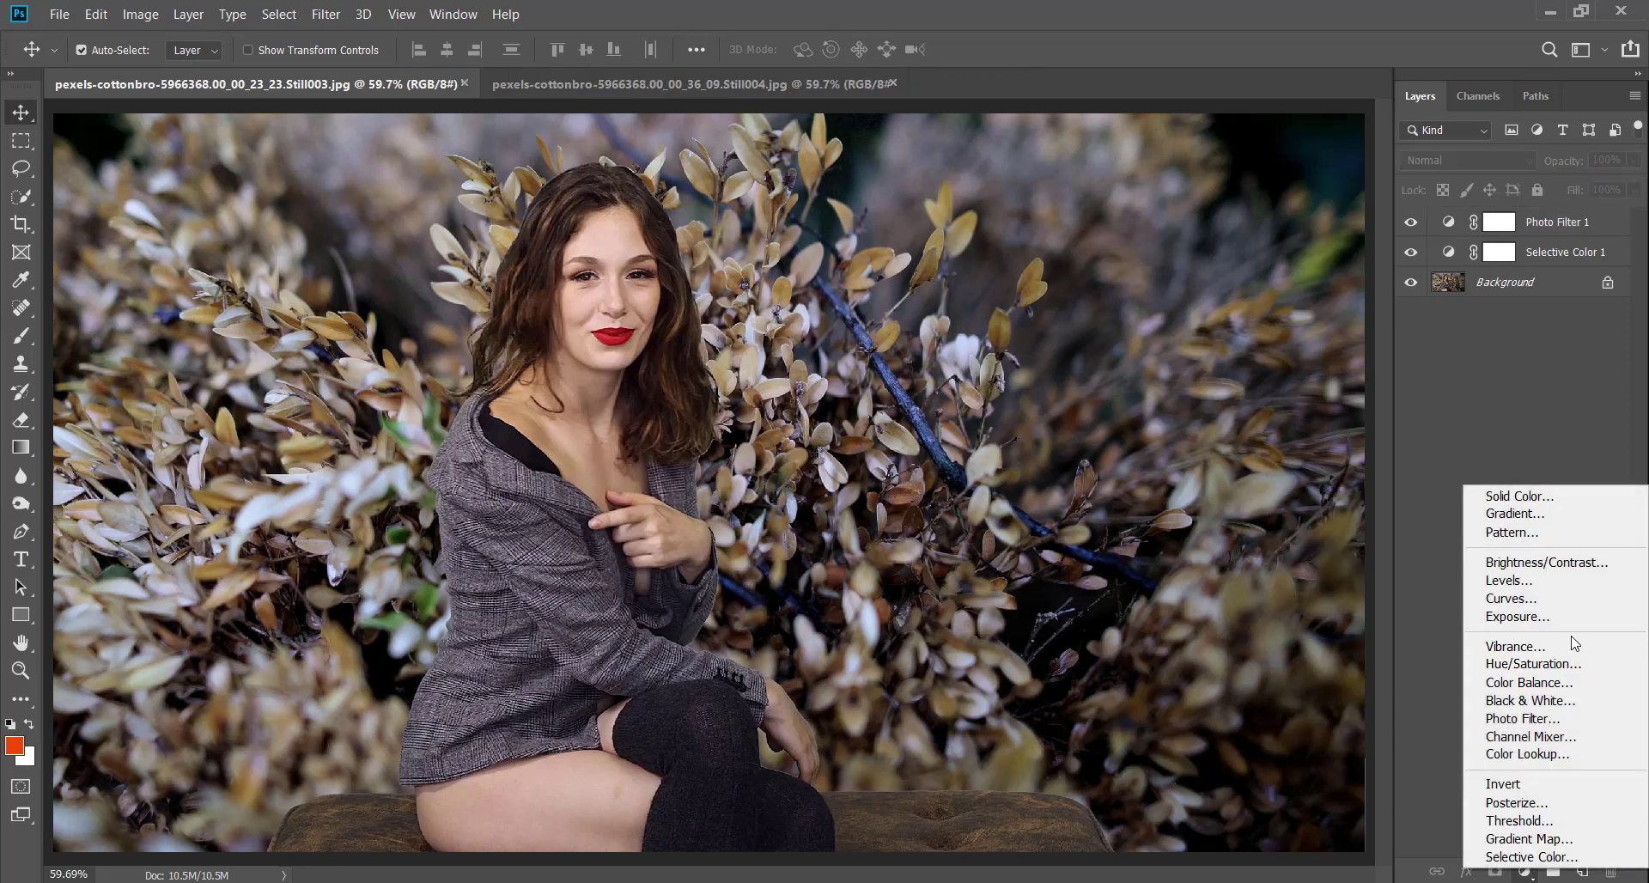
click(1507, 514)
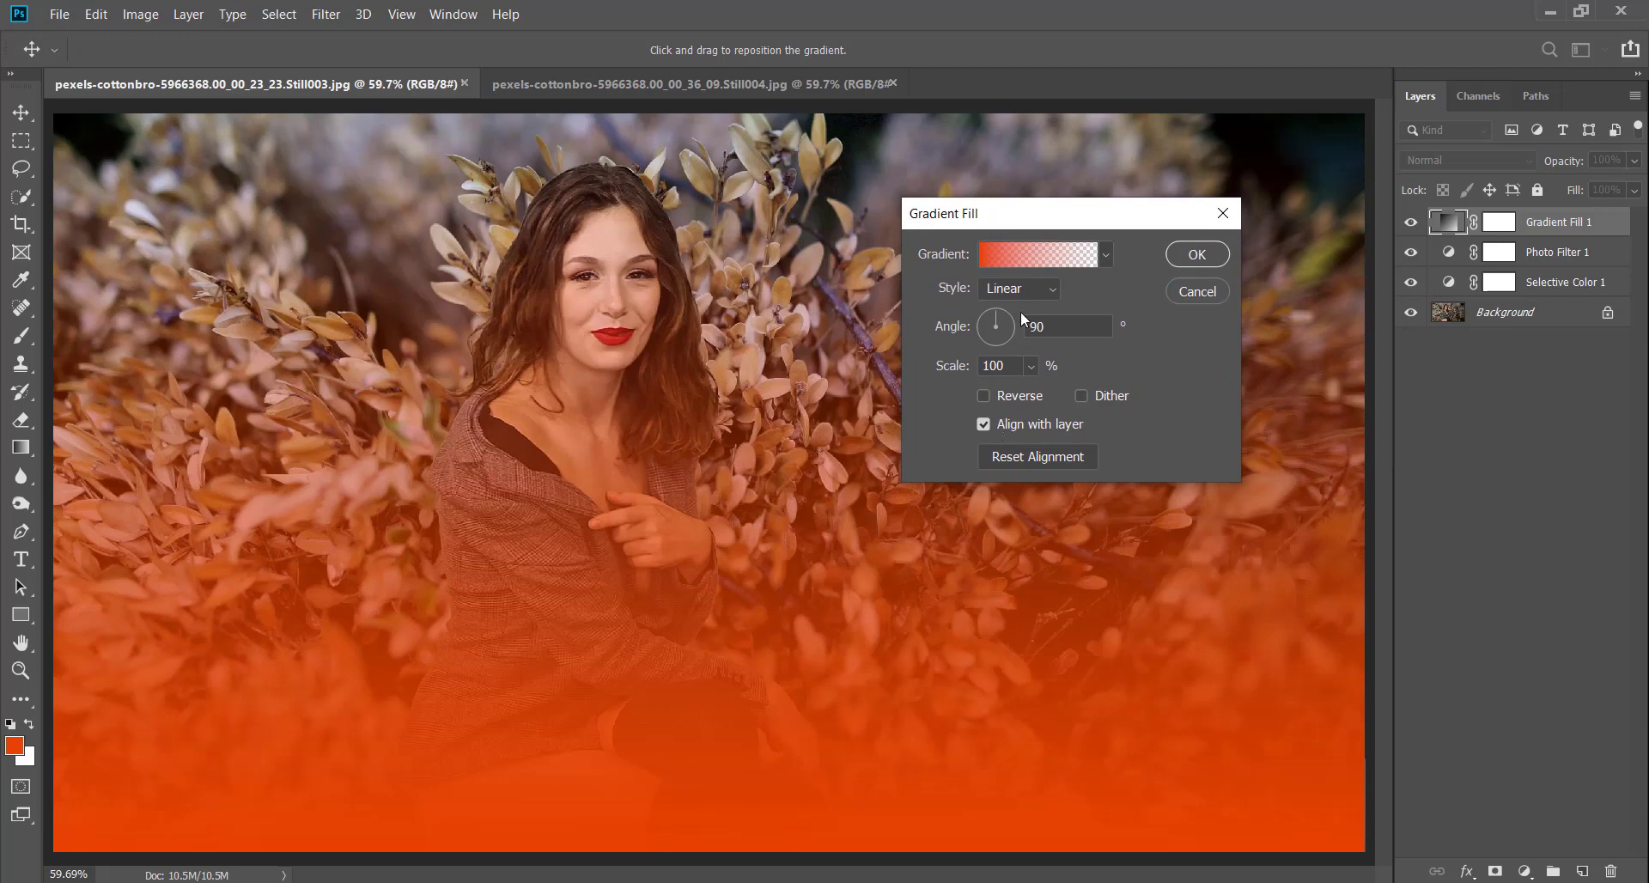
click(1017, 293)
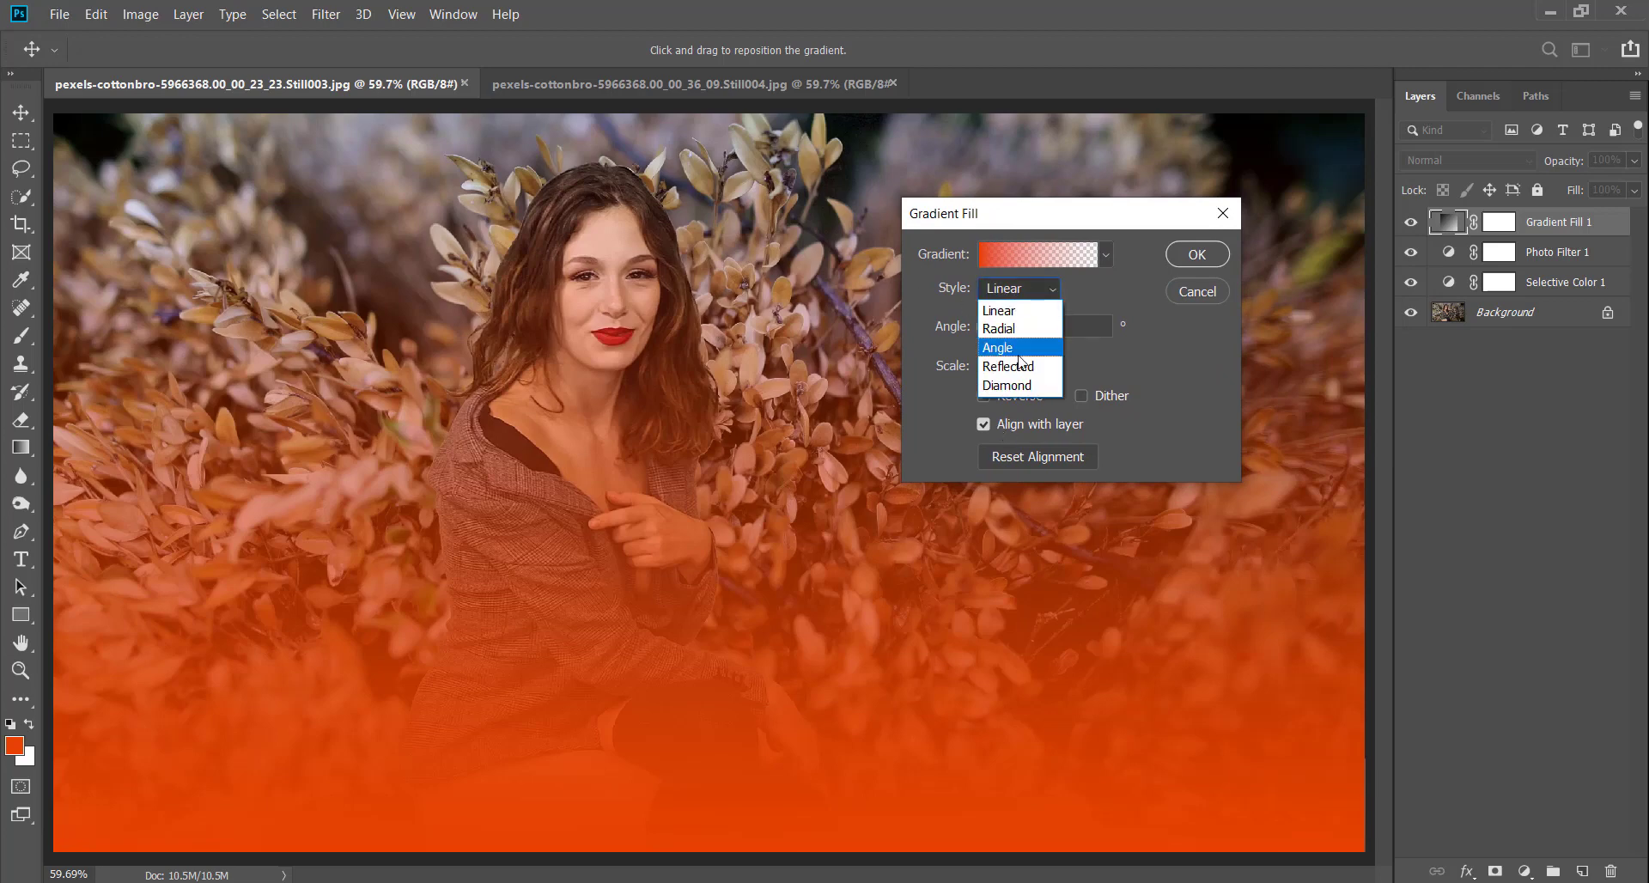
click(1005, 330)
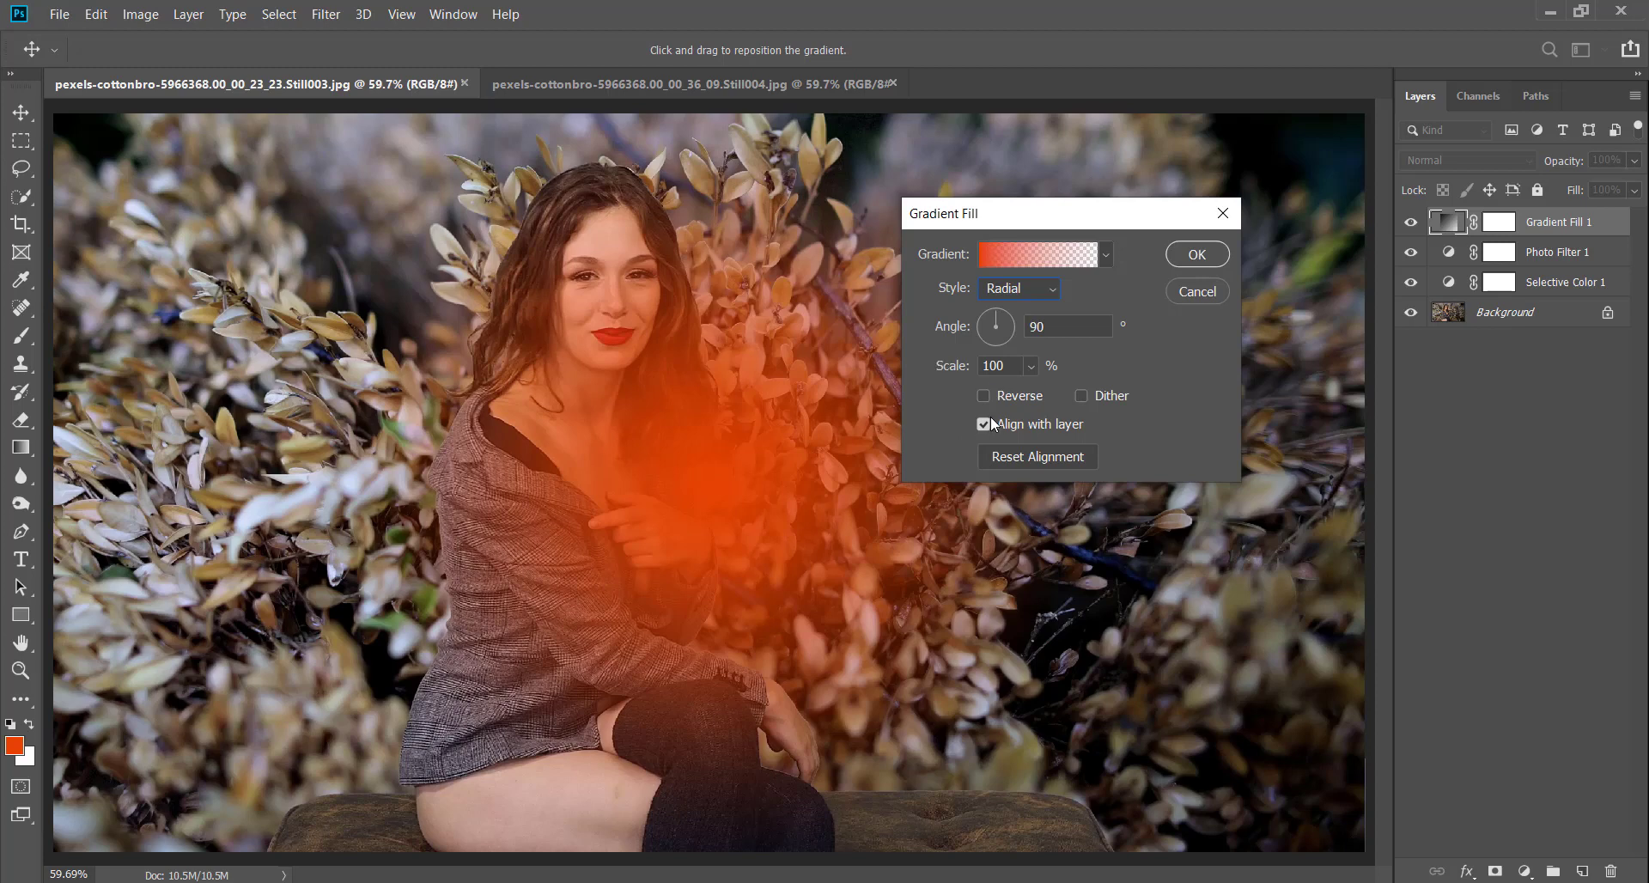
click(983, 396)
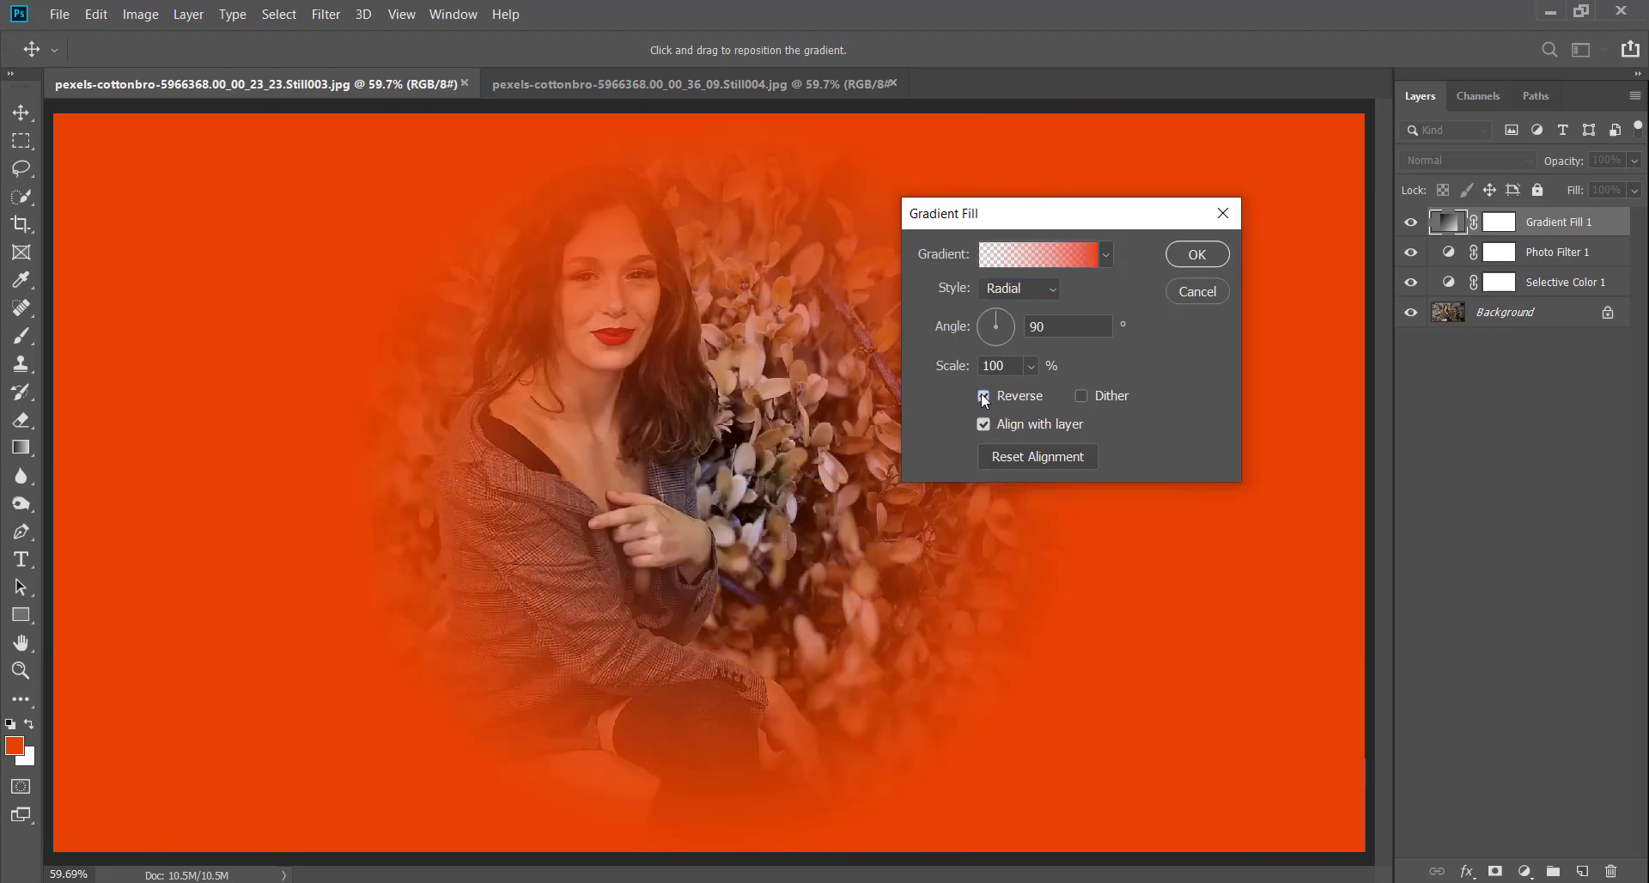
click(1031, 366)
drag(1038, 390, 1054, 388)
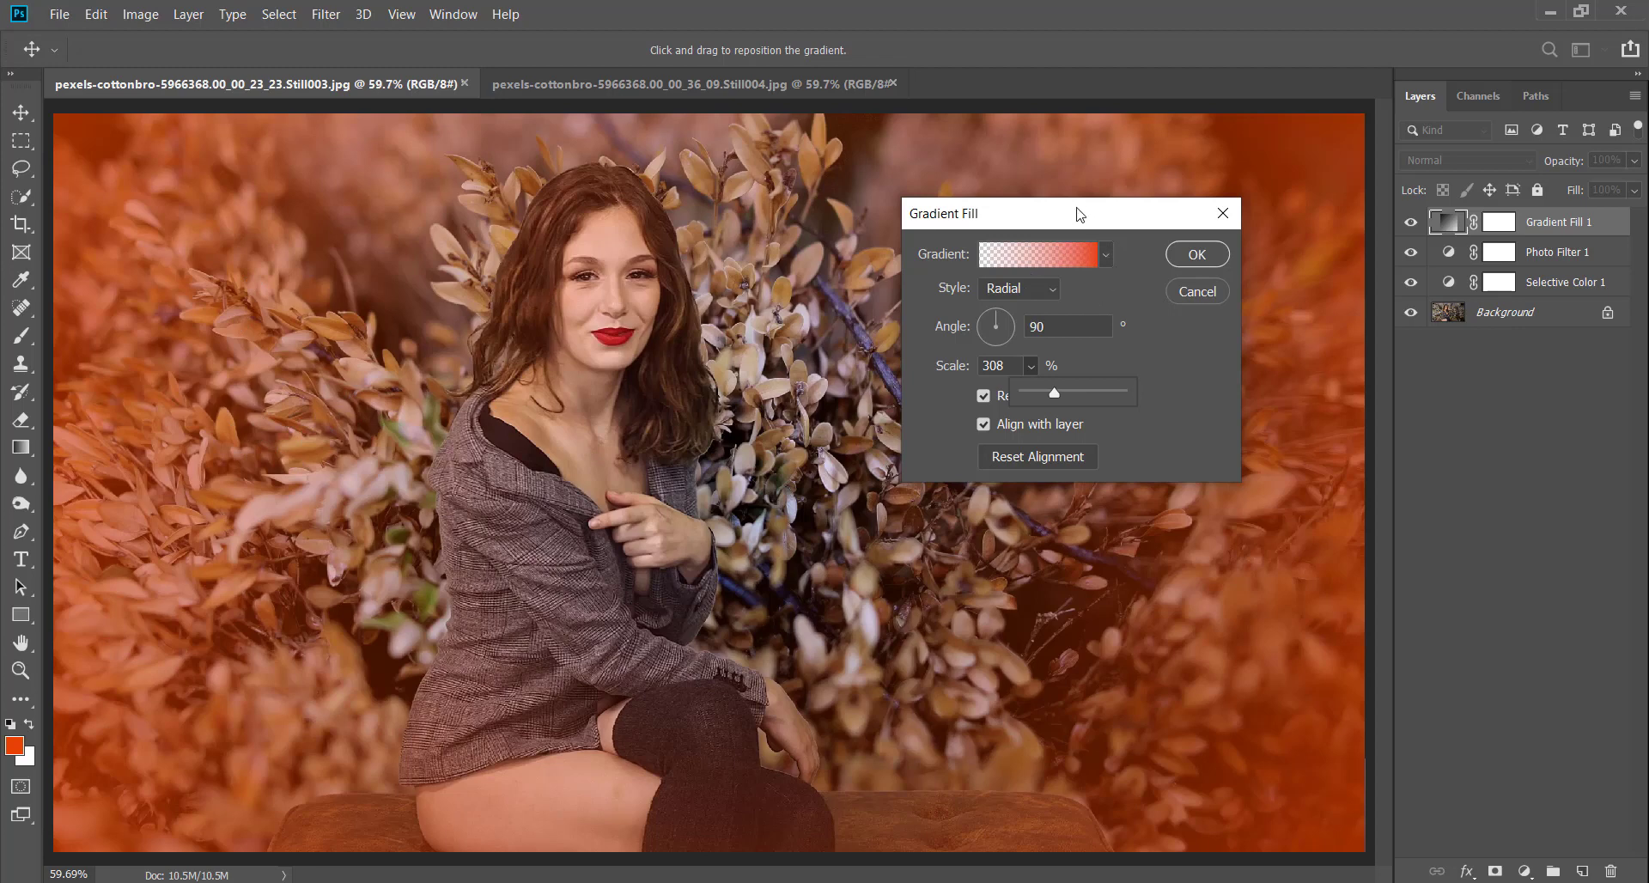
- Edit the fill's gradient and recolor its starting color stop to beige d5af96
drag(1079, 213, 1219, 262)
click(1156, 299)
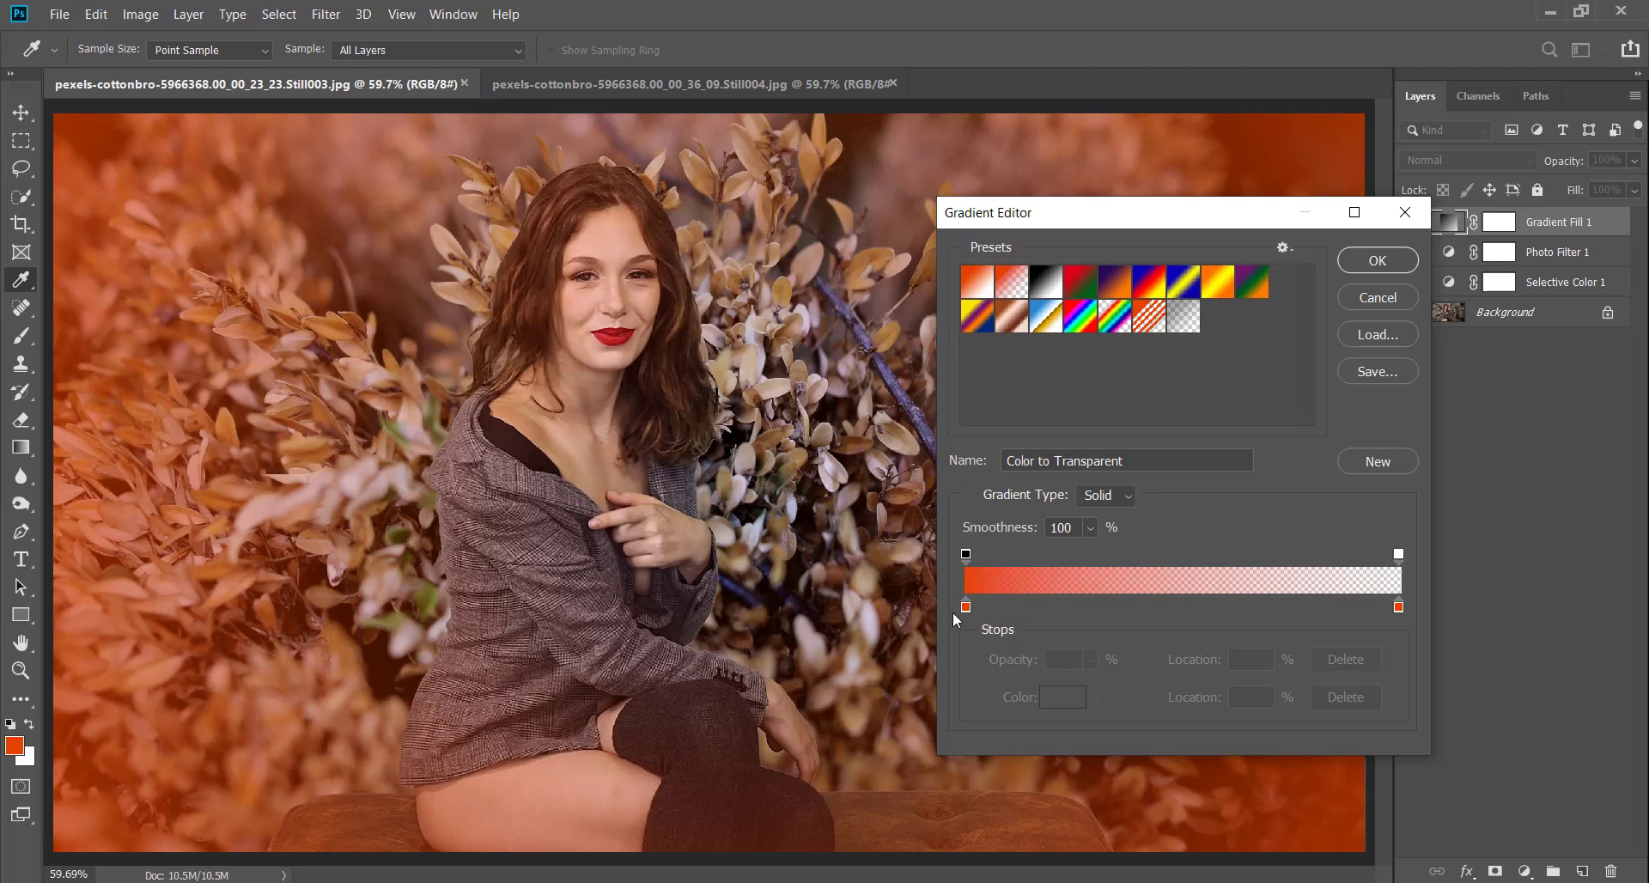
click(967, 607)
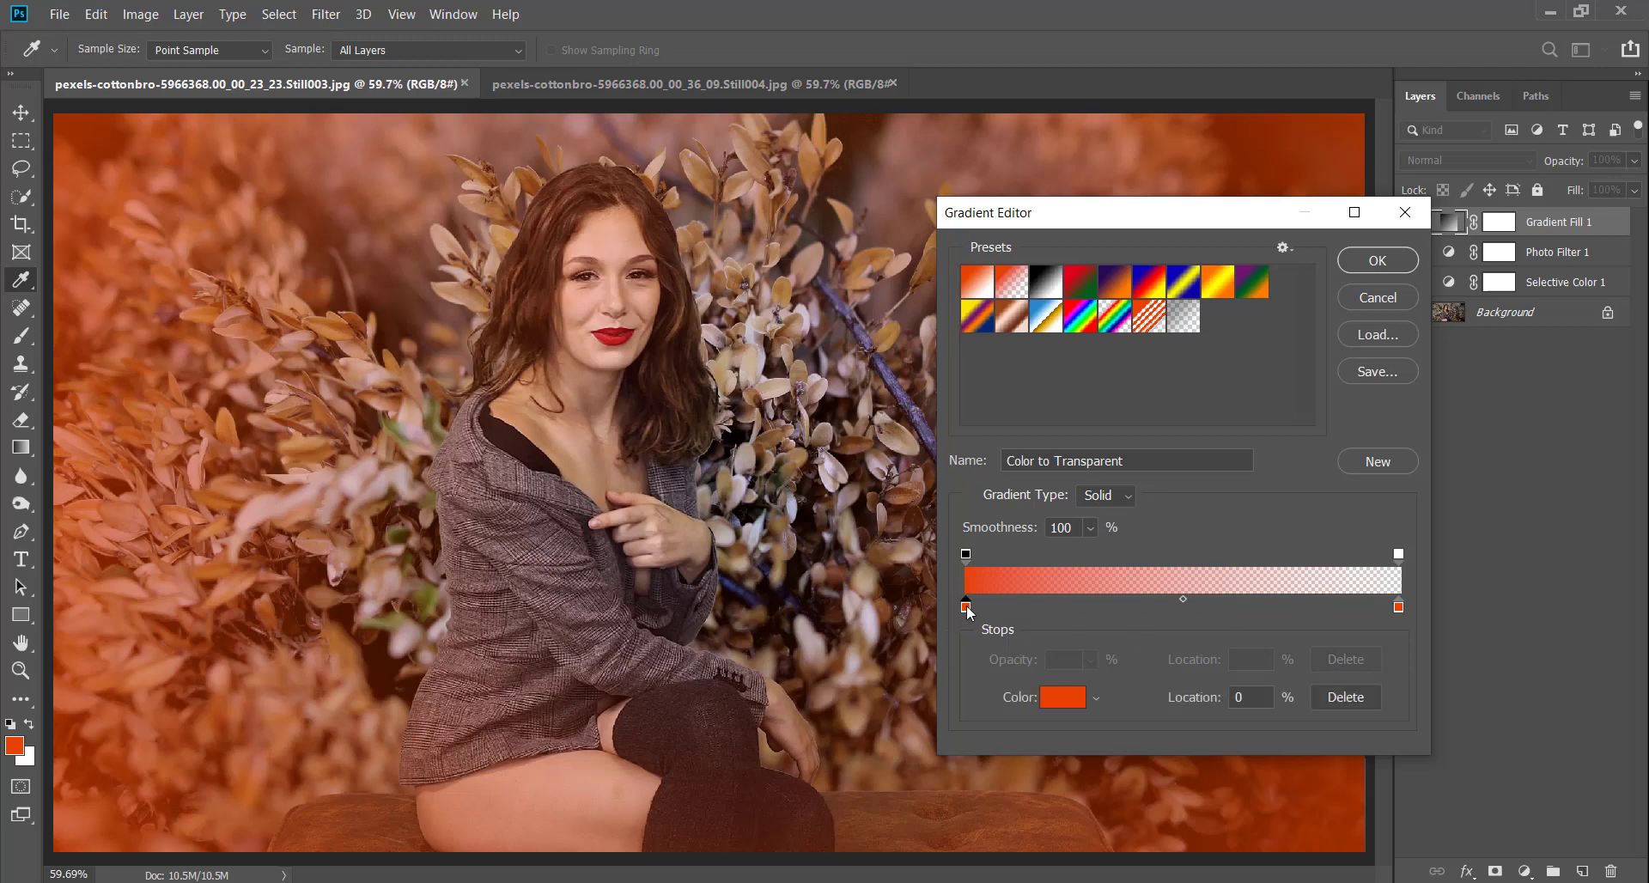
click(1072, 703)
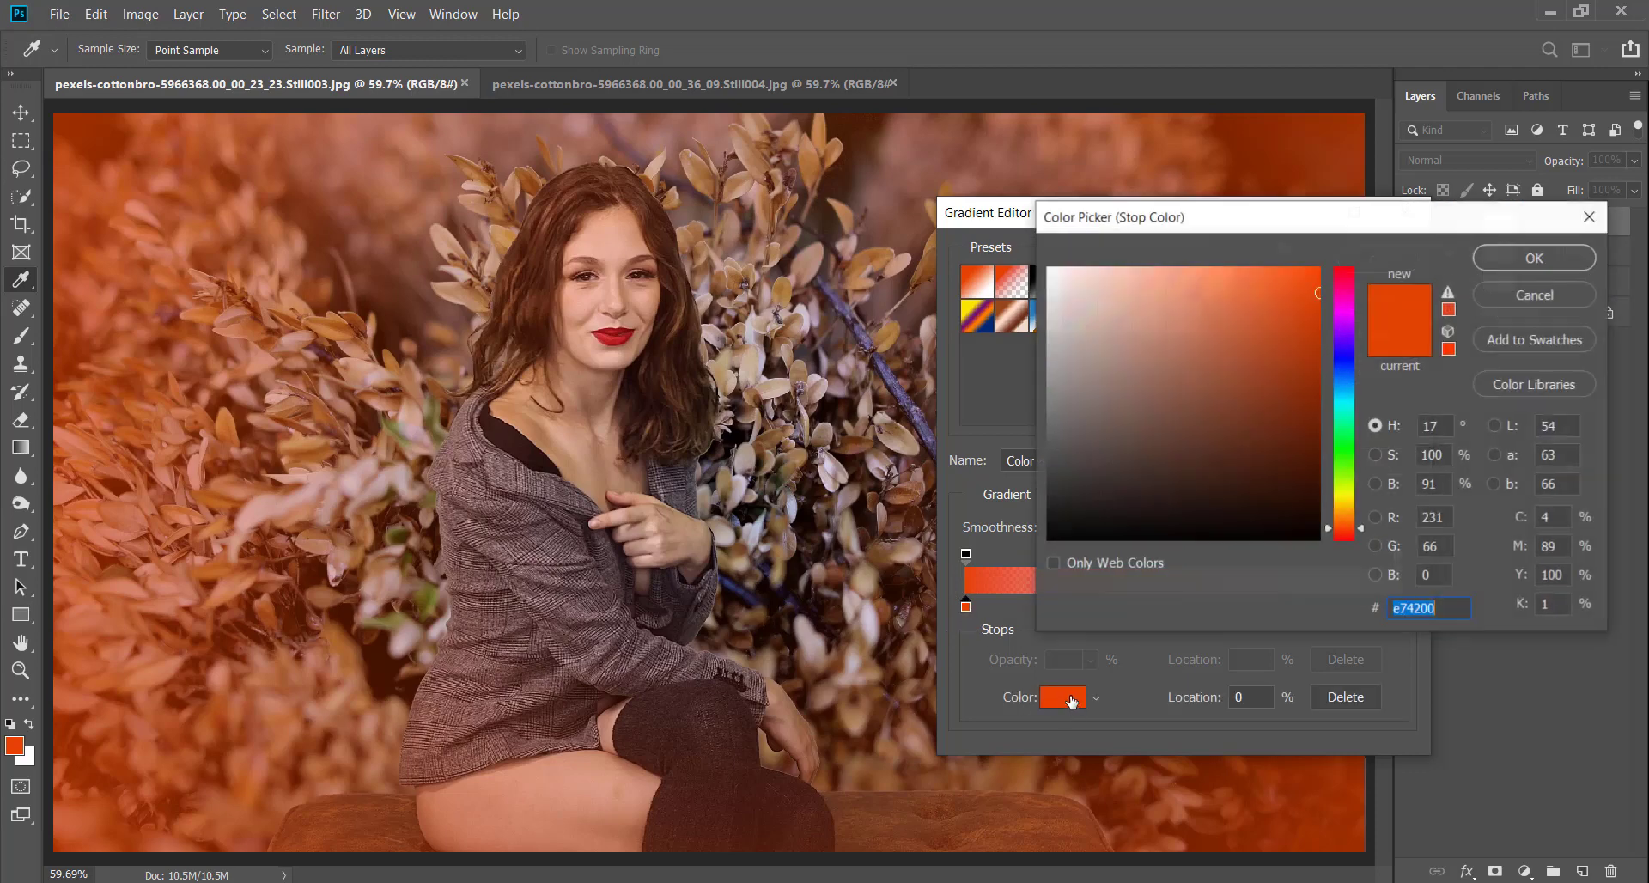
click(778, 400)
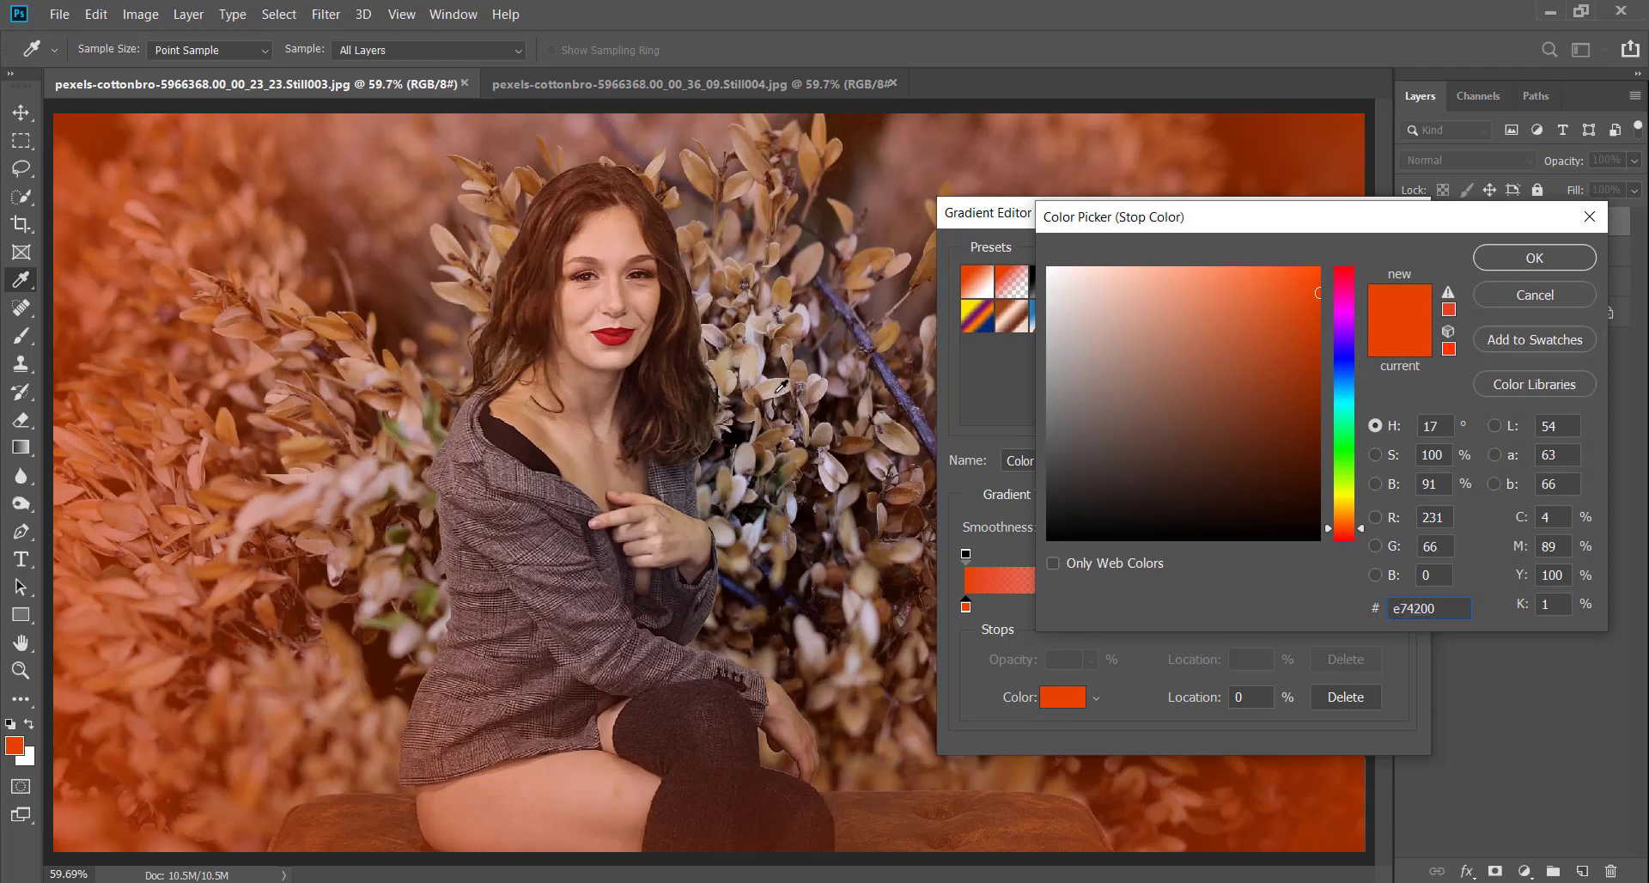
click(782, 393)
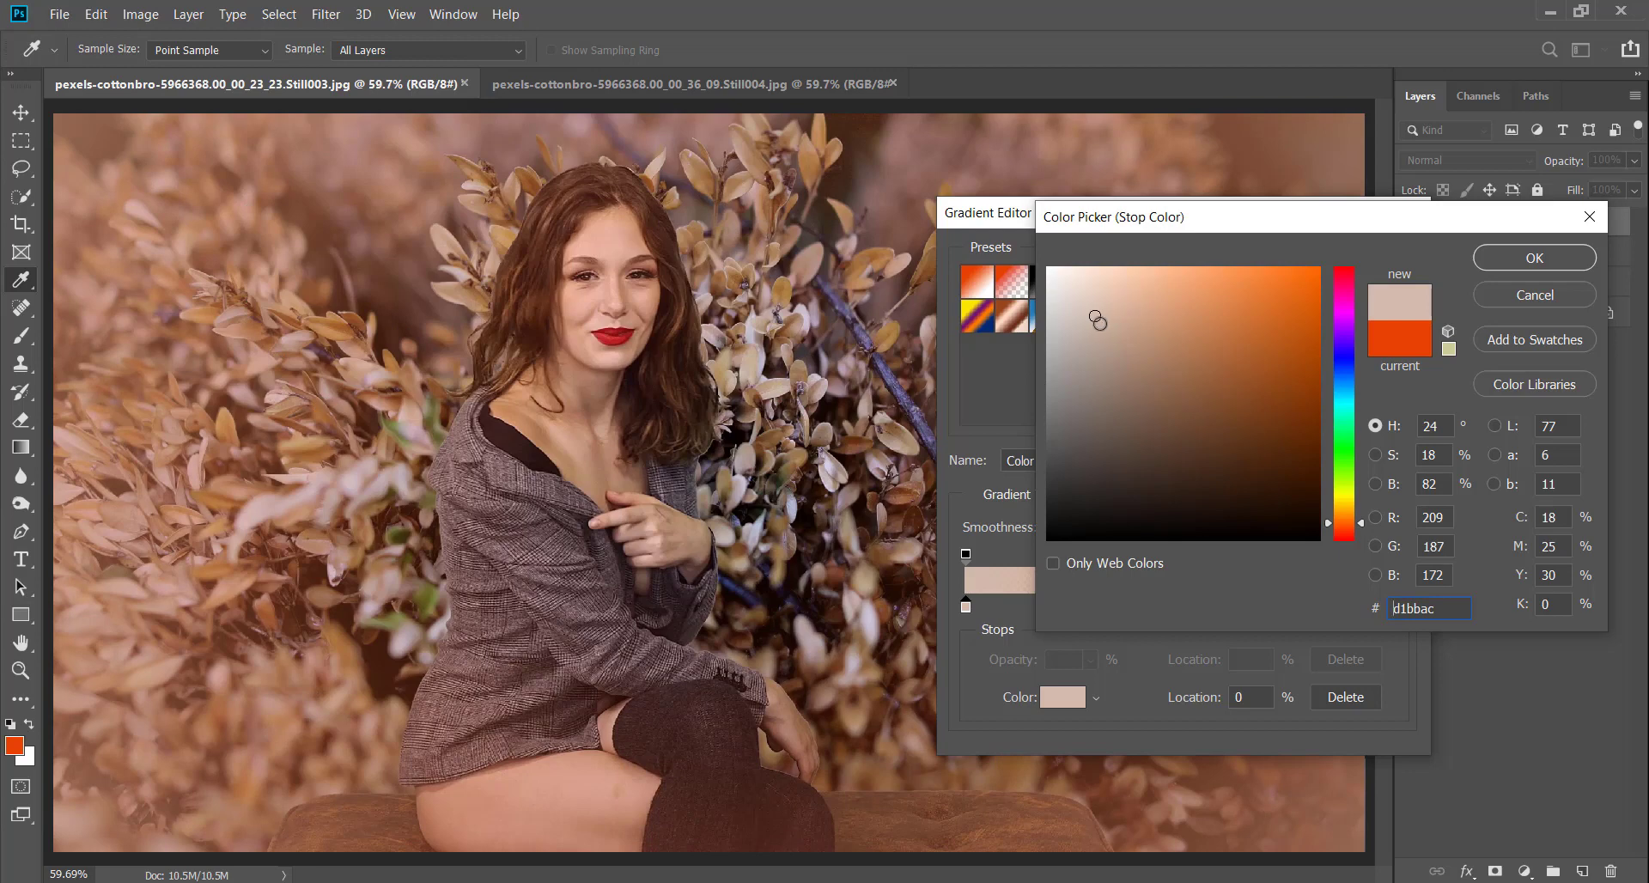
drag(1097, 323, 1130, 310)
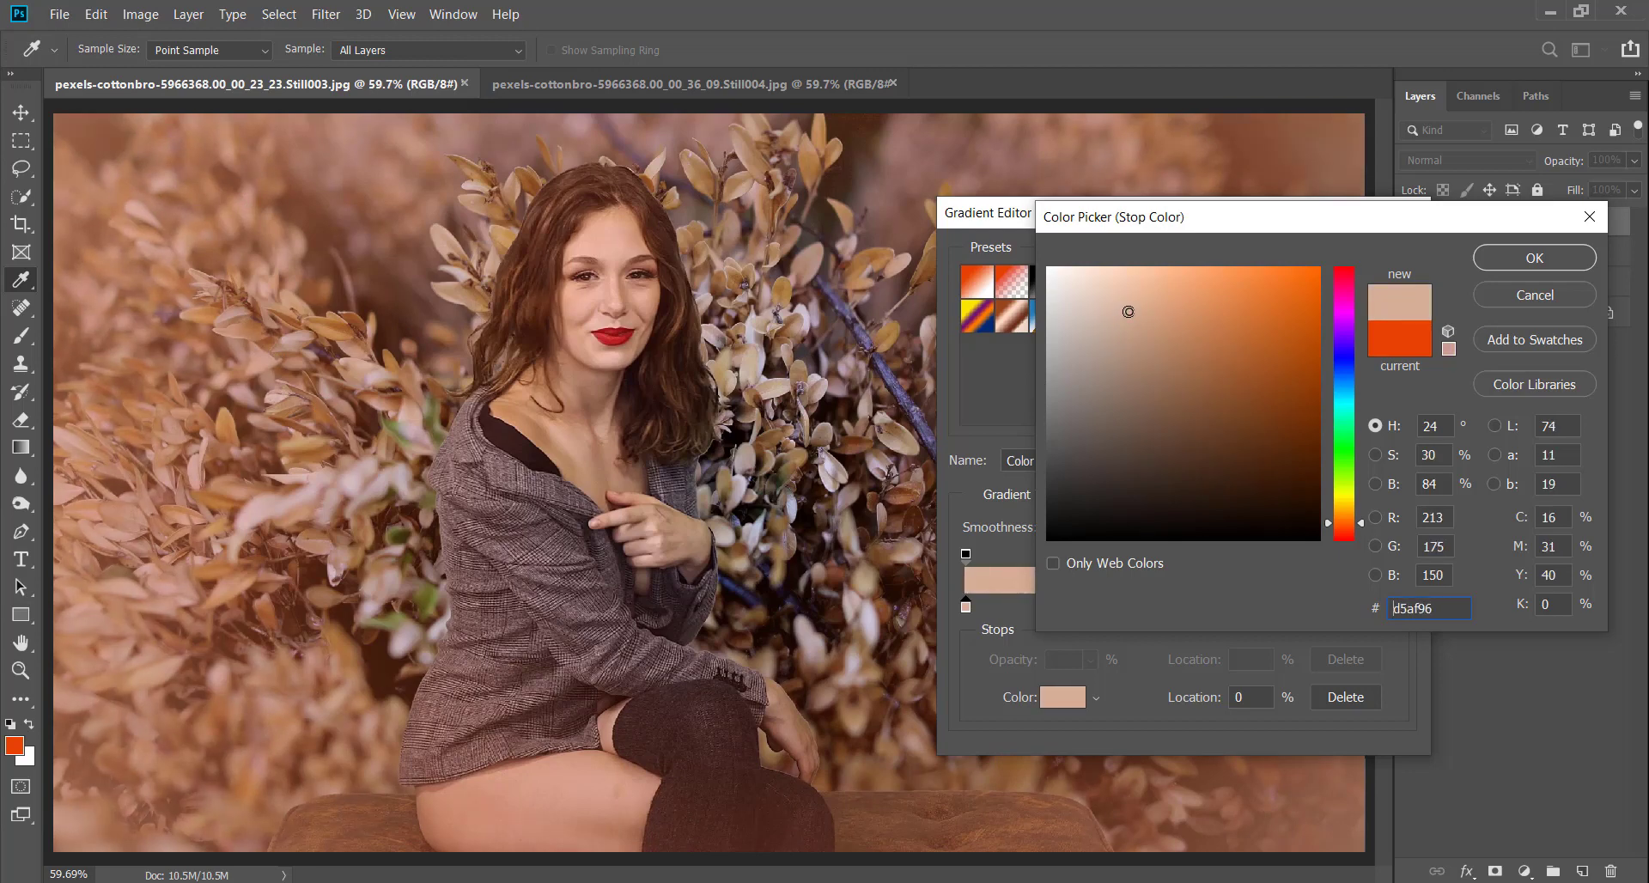
click(1507, 261)
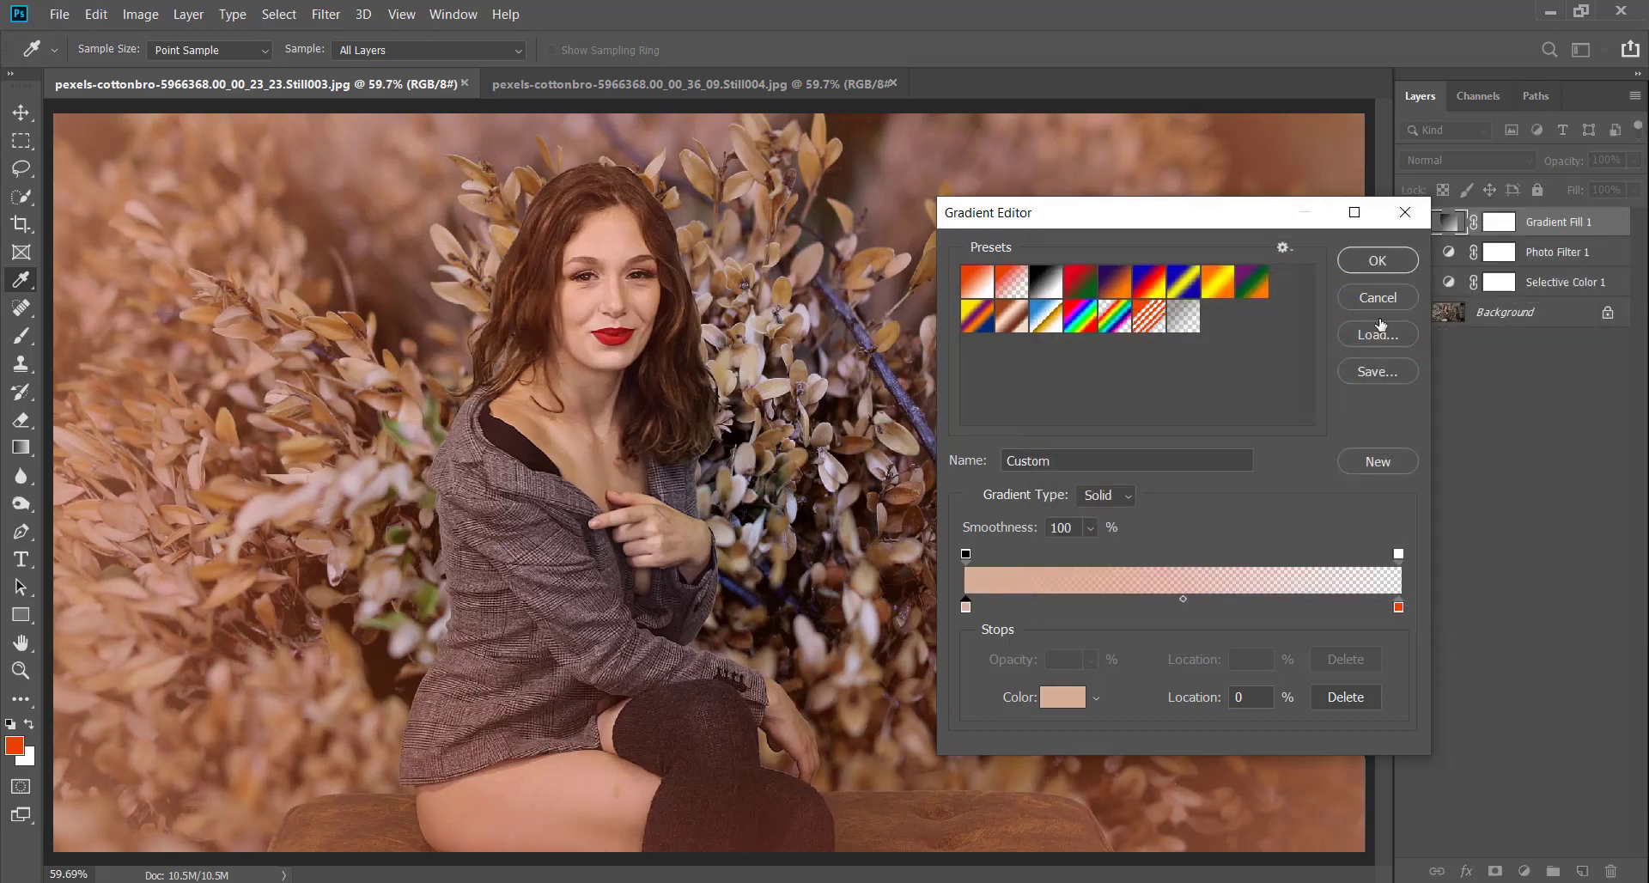
- Accept the recolored gradient fill, set its layer's blending mode to Soft Light, and compare the image with and without it
click(1374, 261)
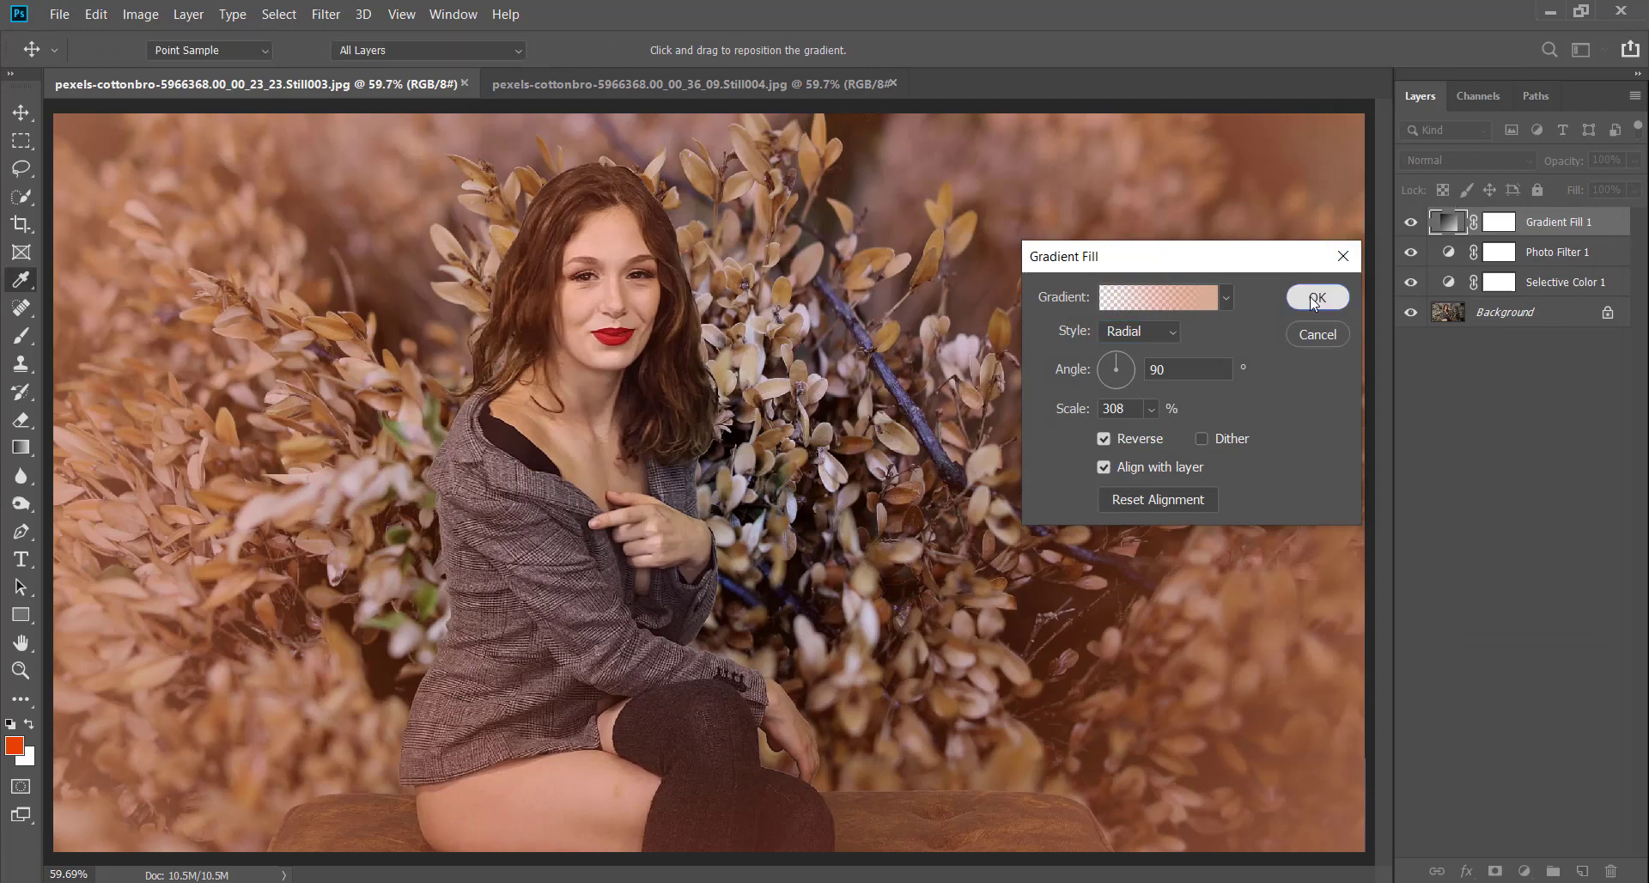
click(1310, 298)
click(1463, 160)
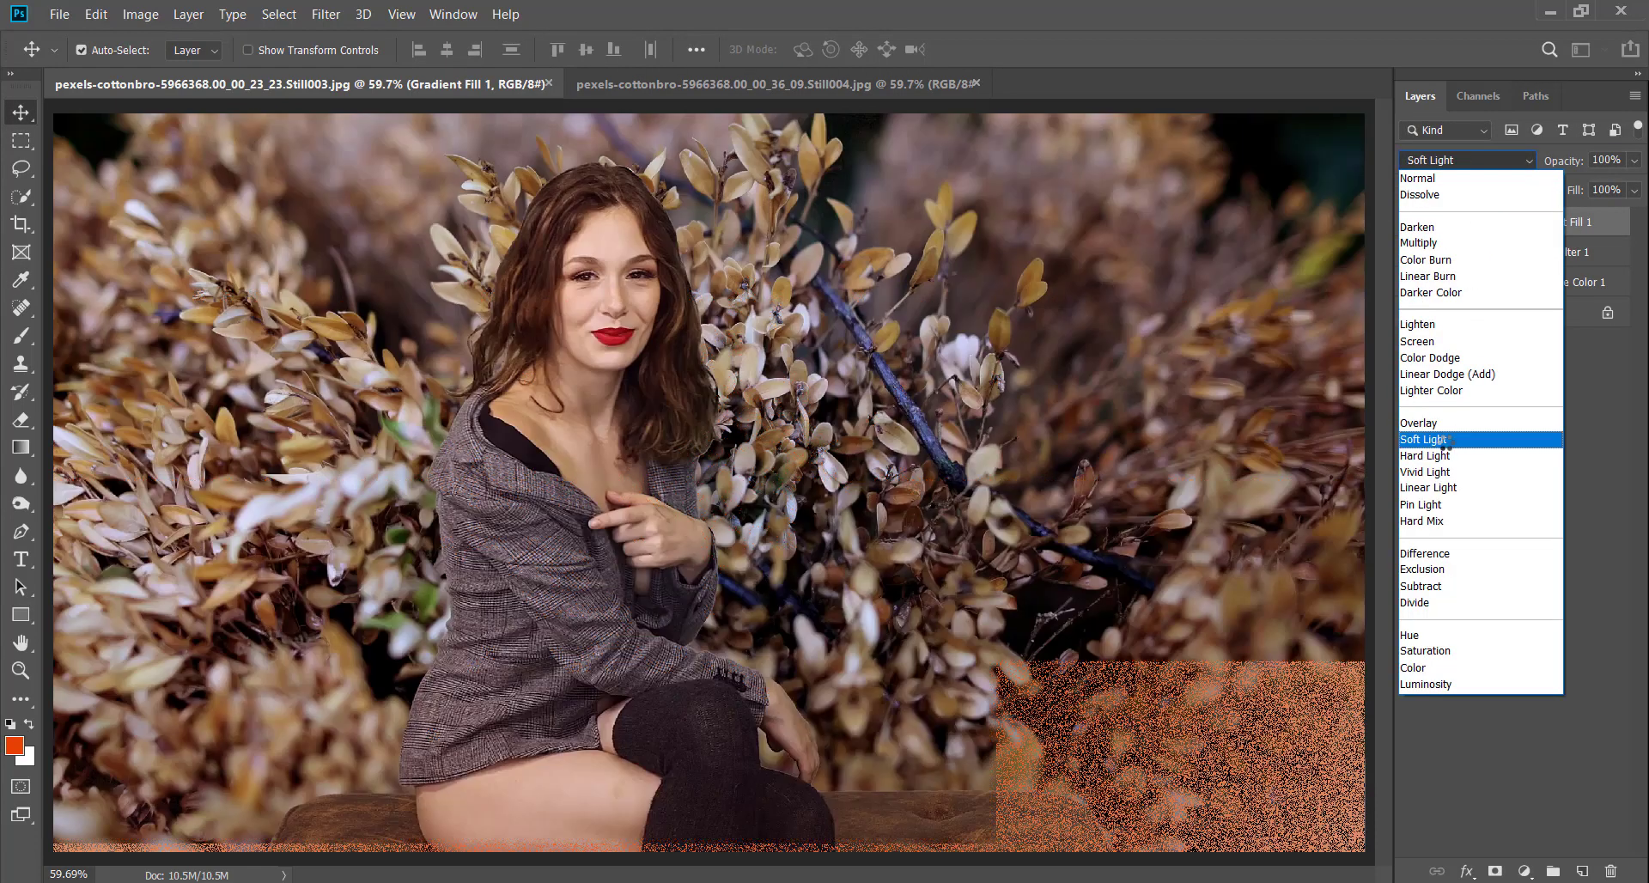
click(1445, 441)
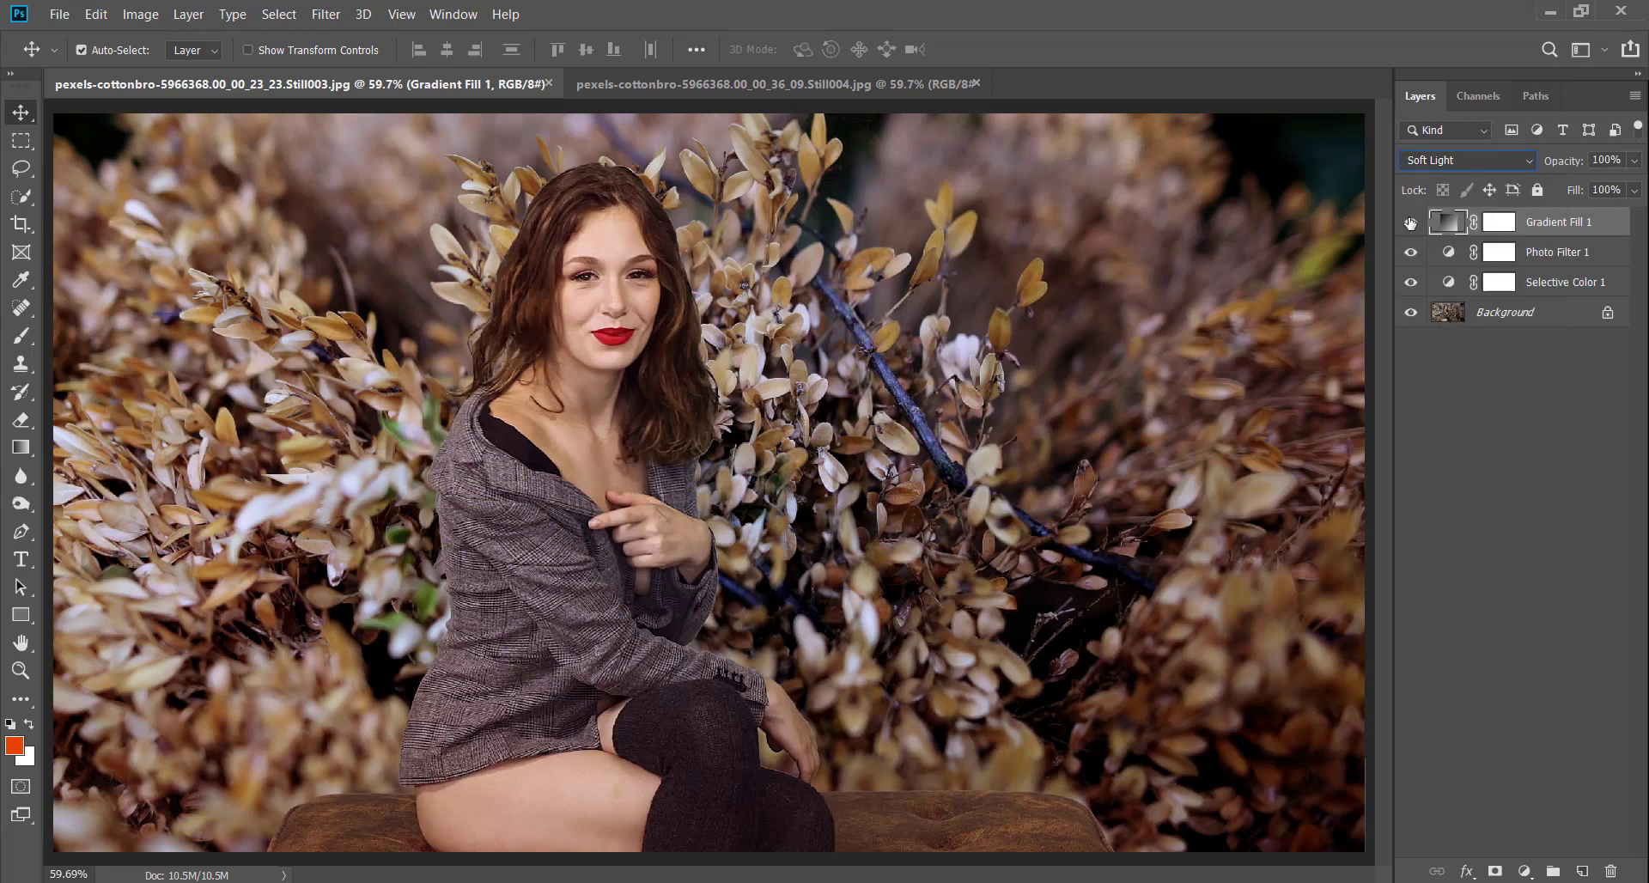
click(1410, 223)
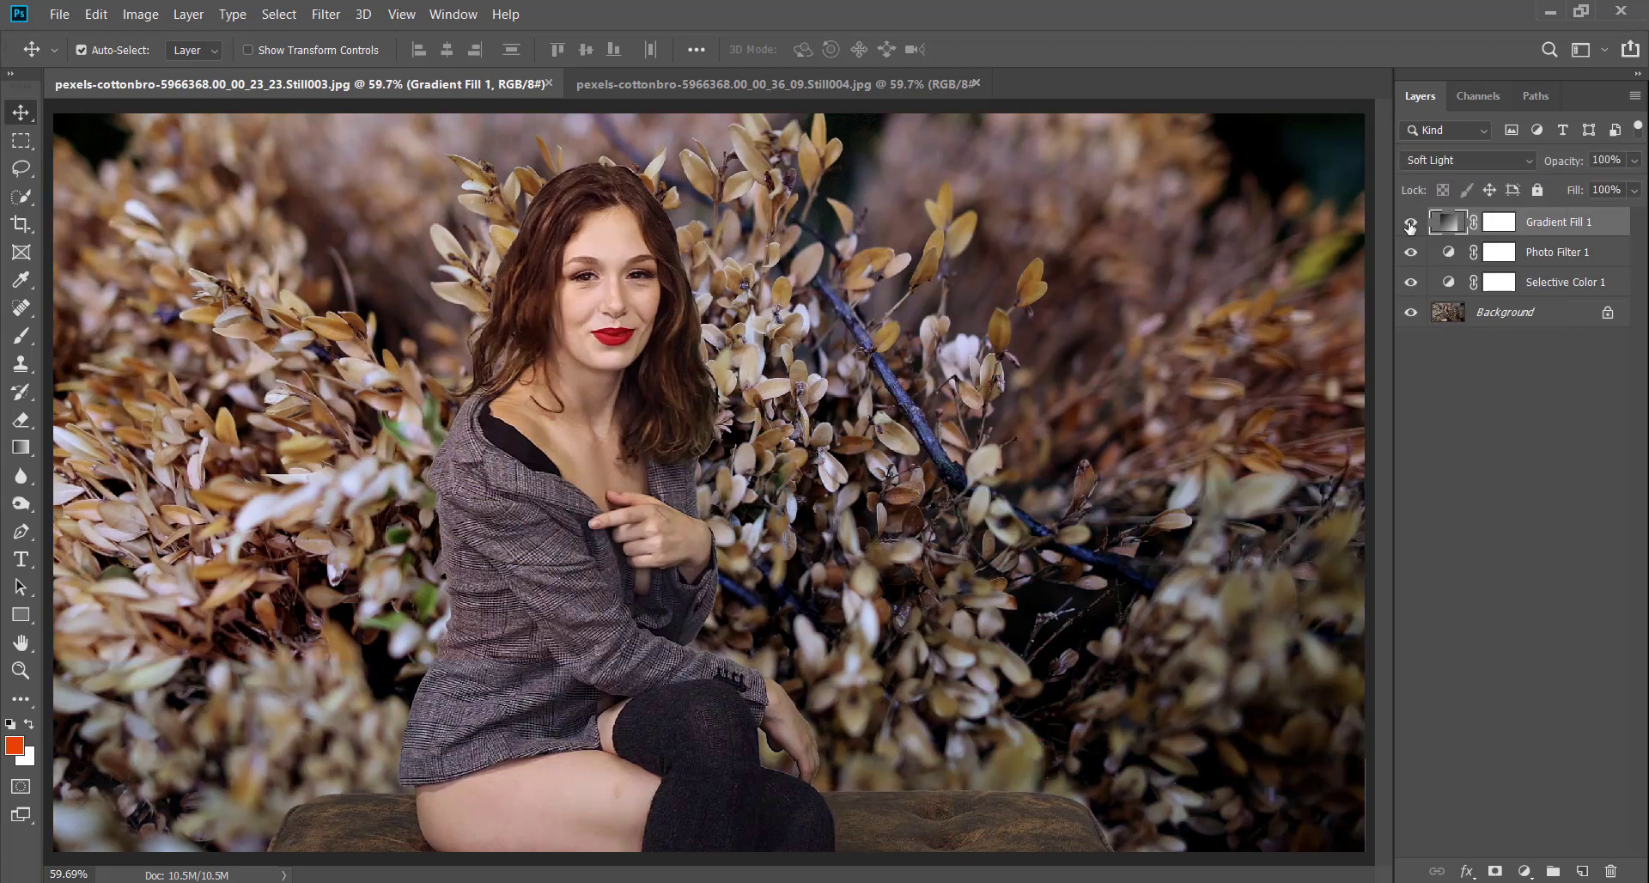
click(1410, 223)
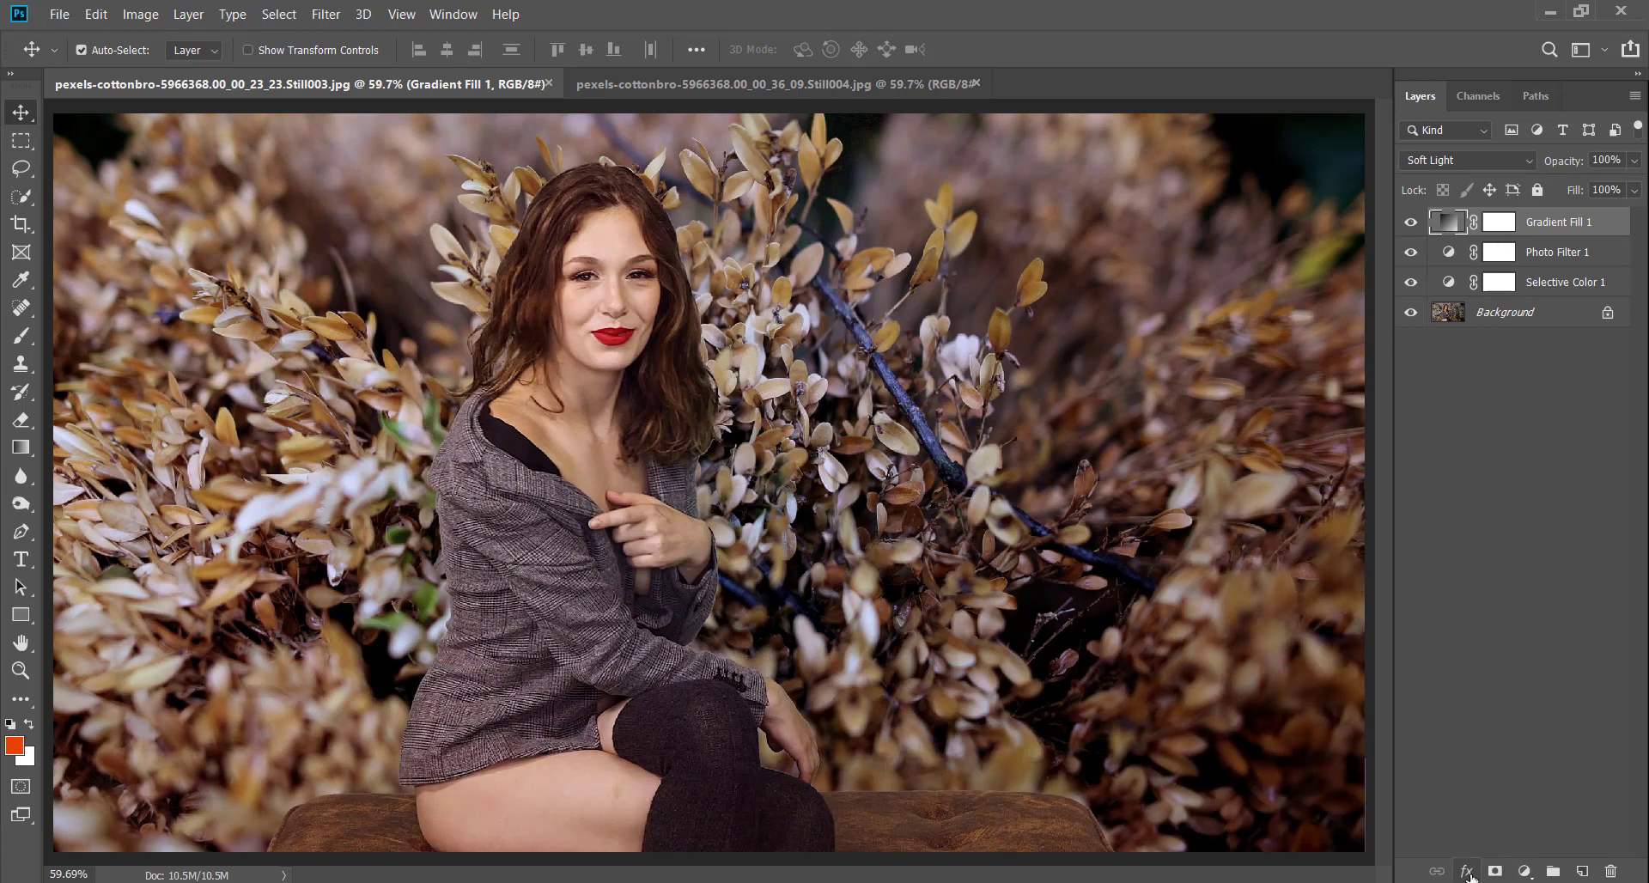
- Add a Solid Color fill layer above the gradient fill in bright blue 00a3e7
click(1521, 872)
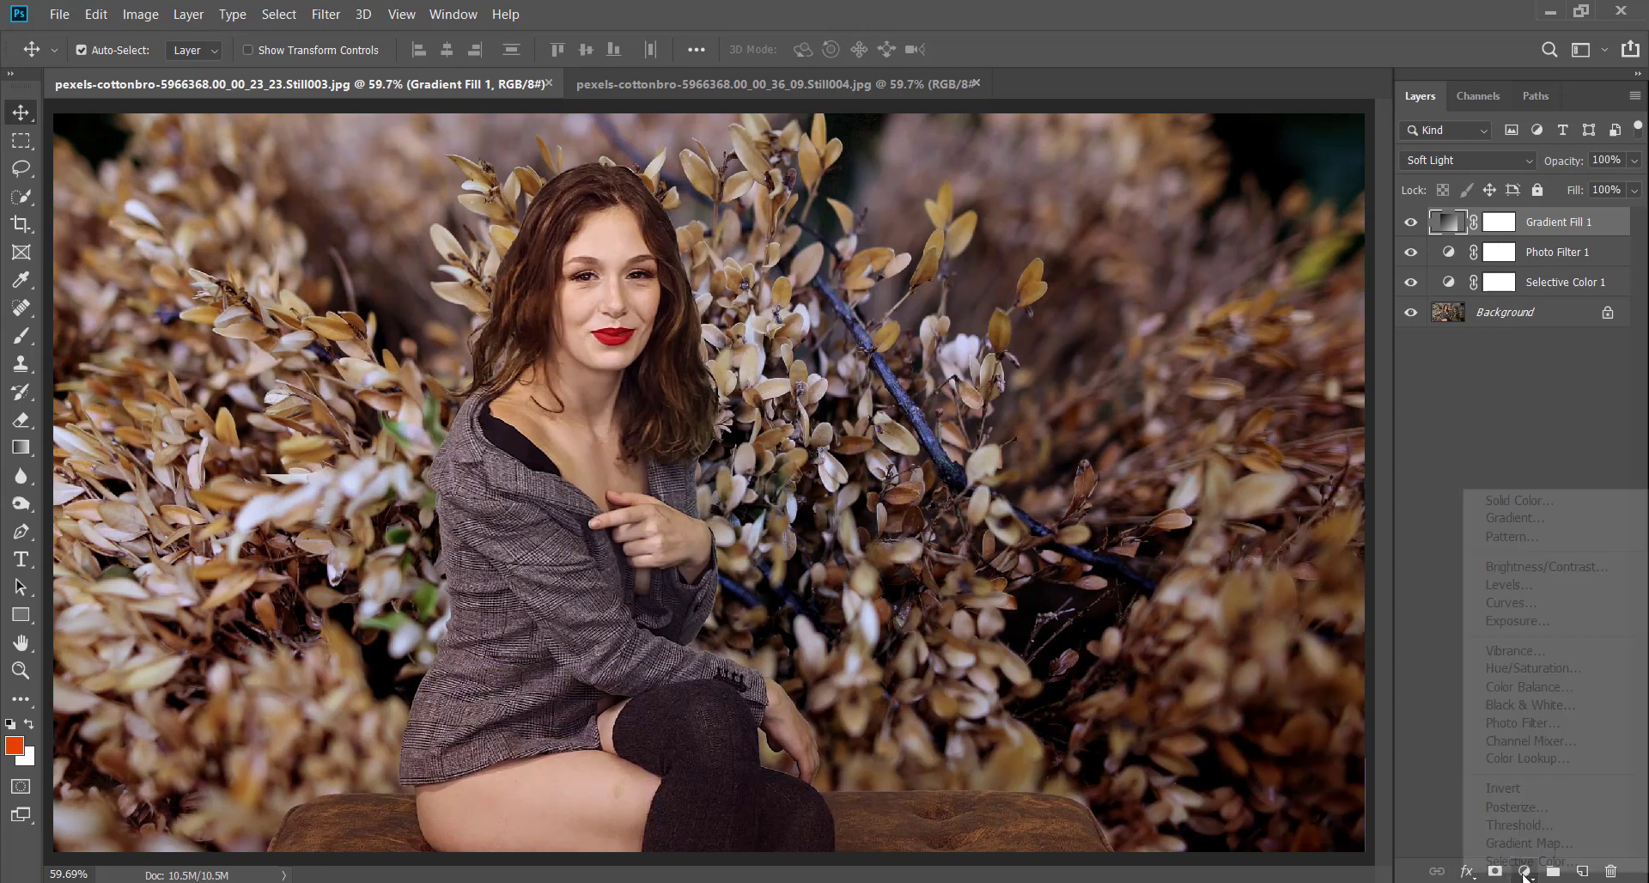
click(1506, 505)
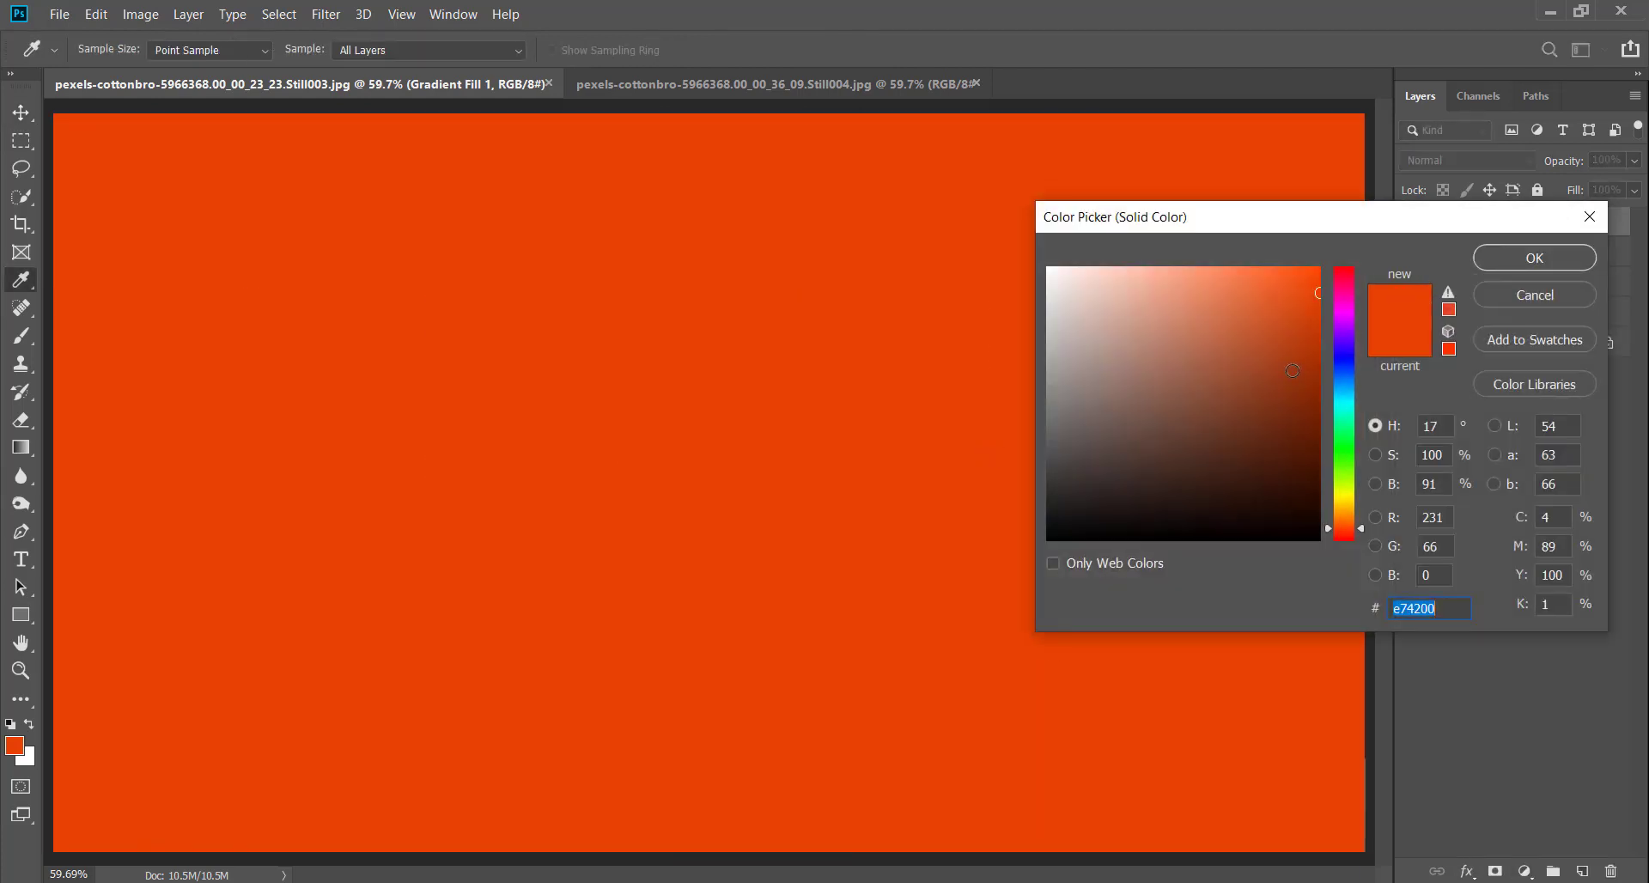
drag(1341, 359, 1340, 389)
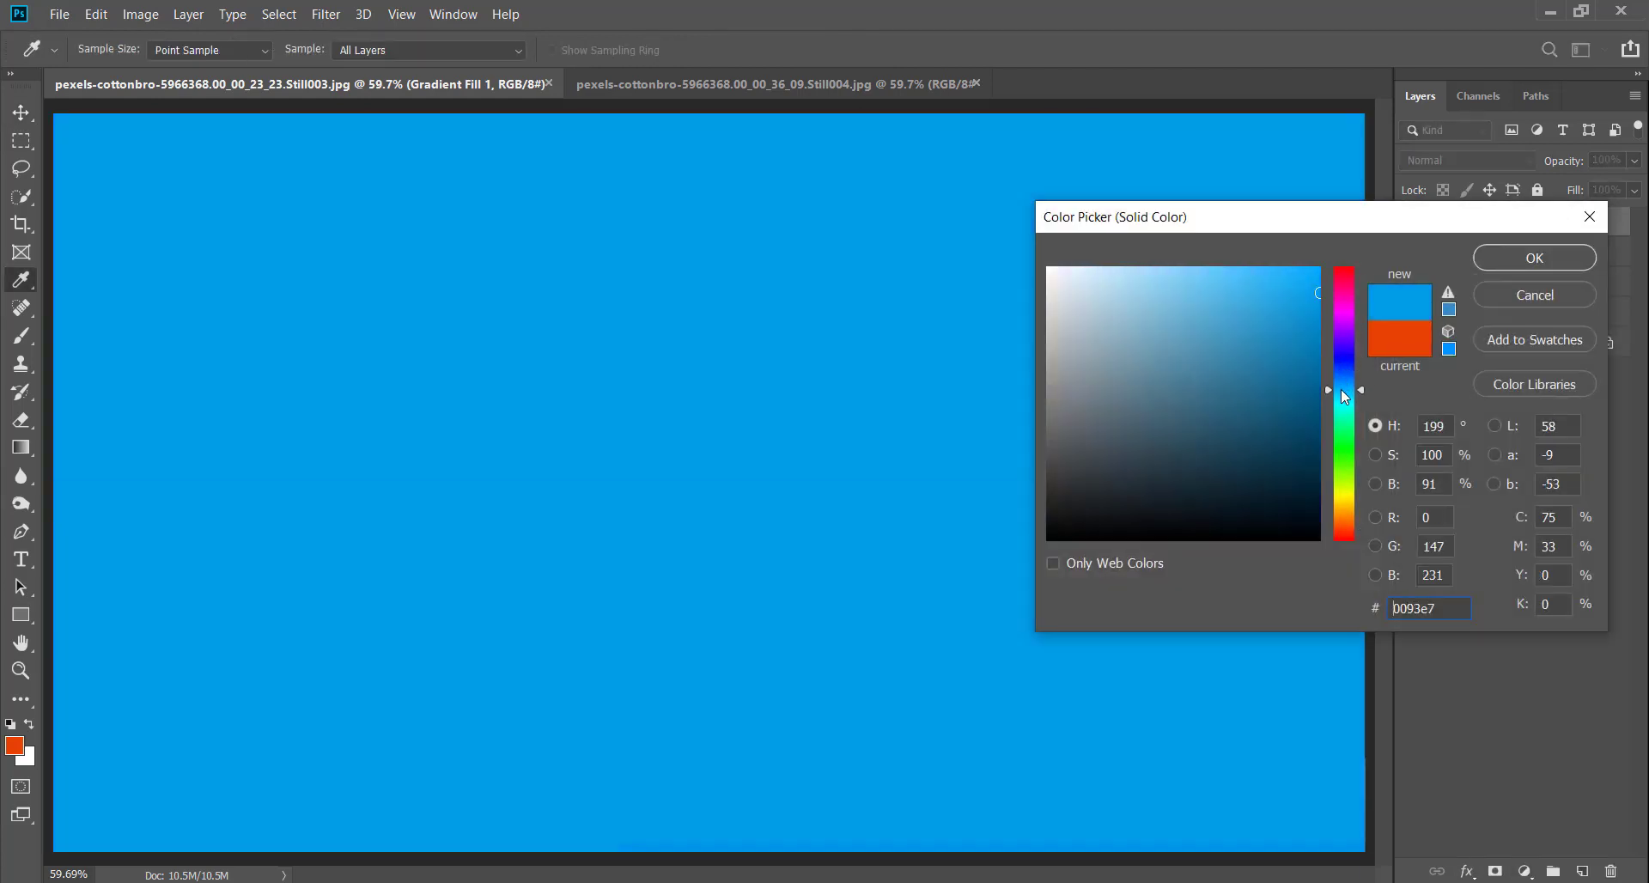
click(1532, 258)
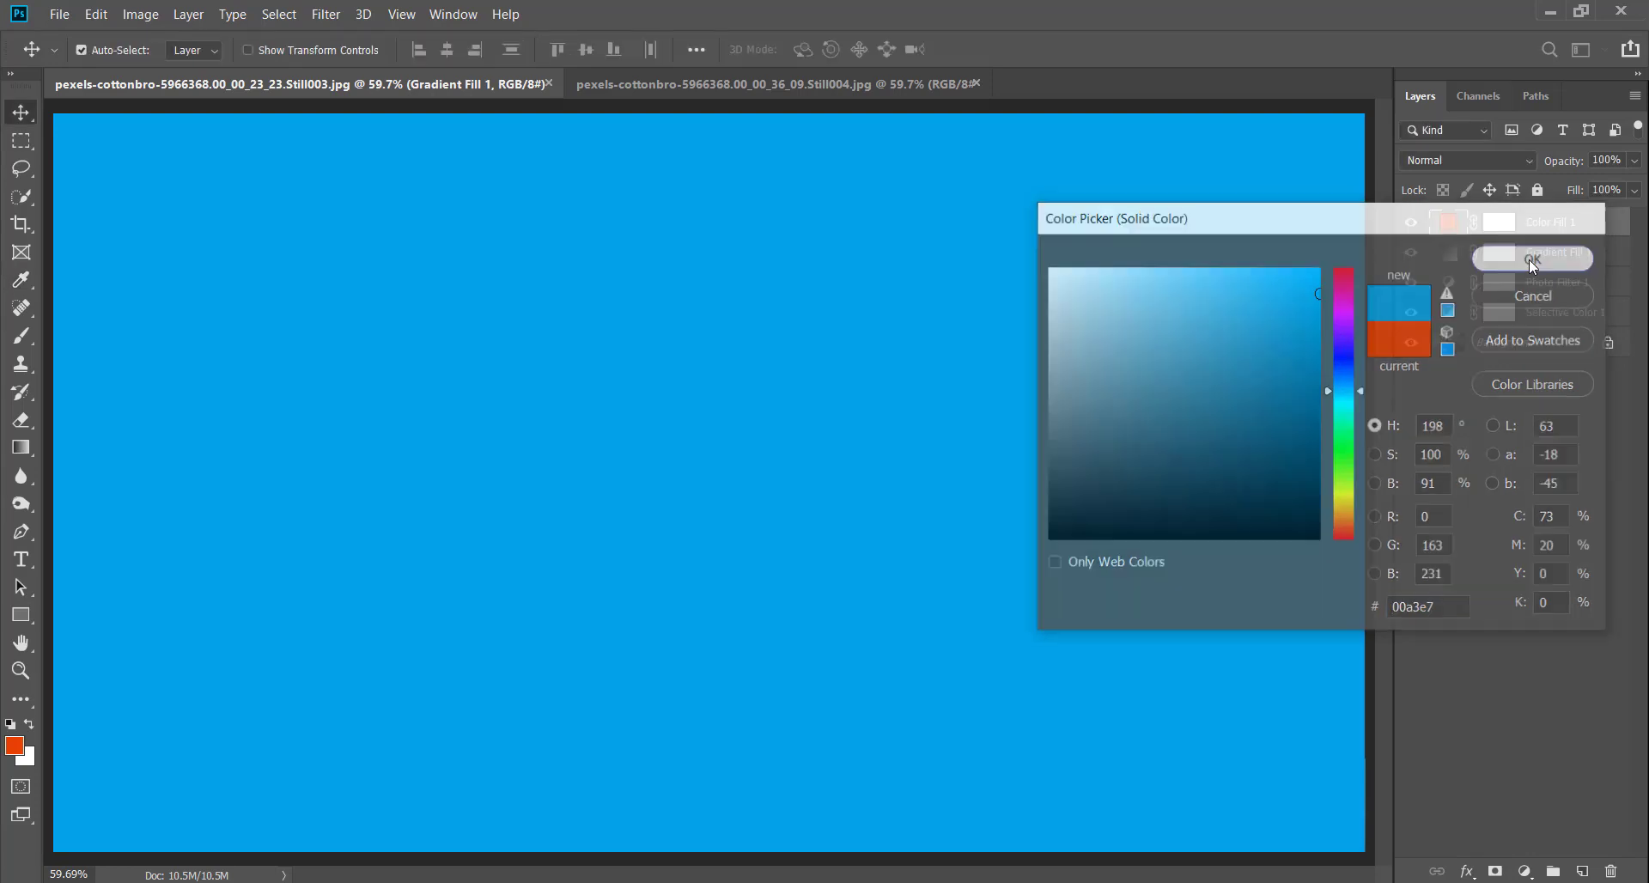
- Set the blue fill layer's blending mode to Overlay and lower its opacity until only a faint tint remains
click(1466, 160)
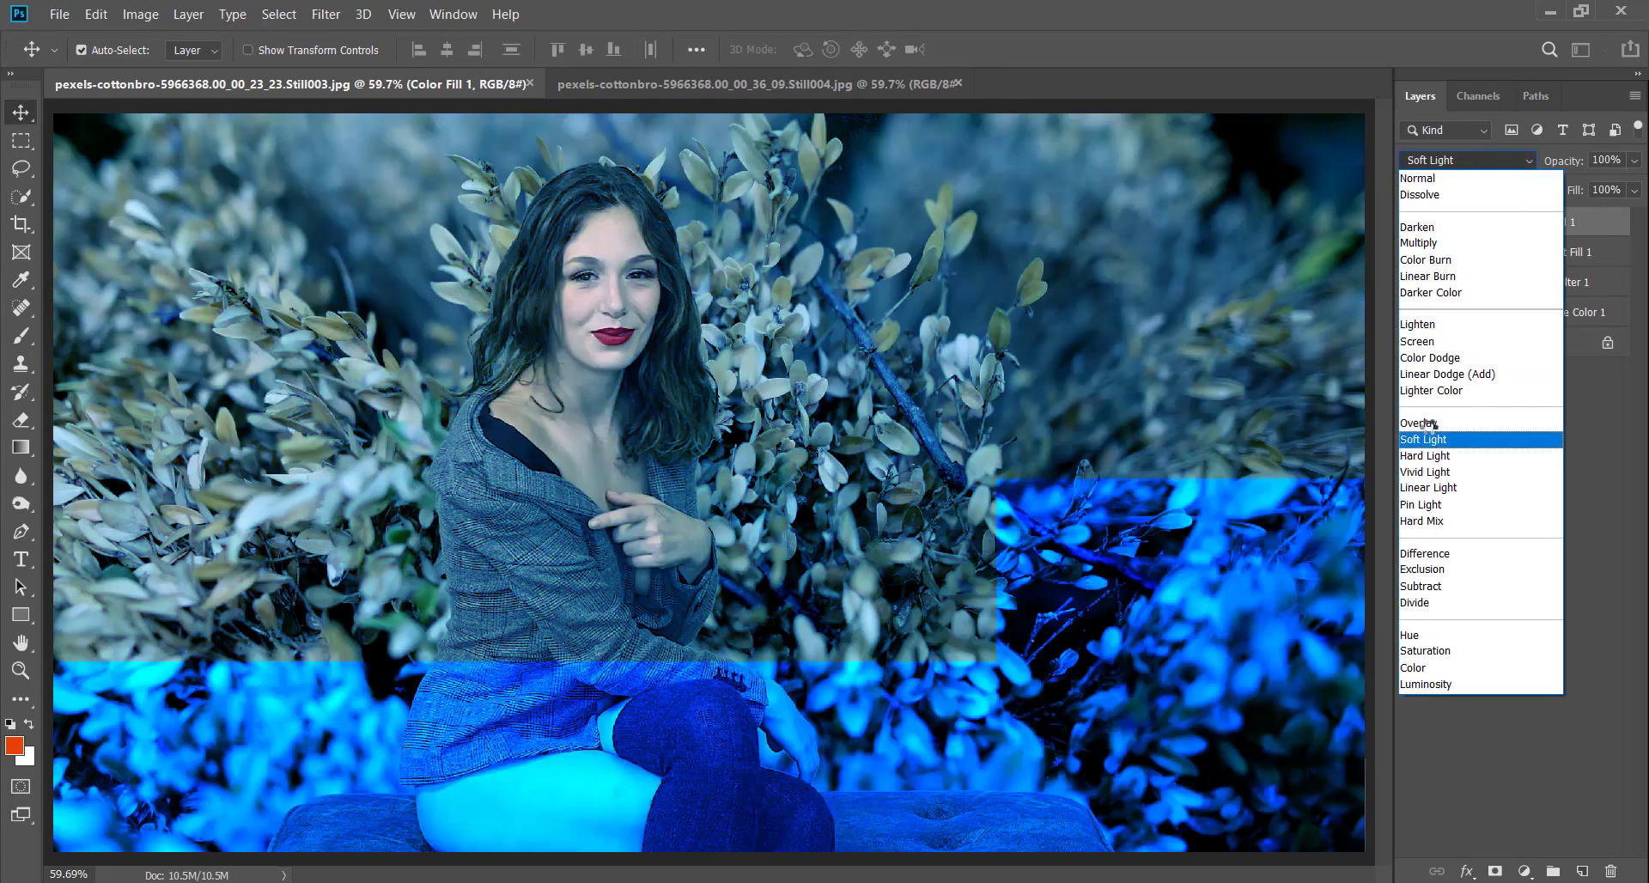
click(1426, 423)
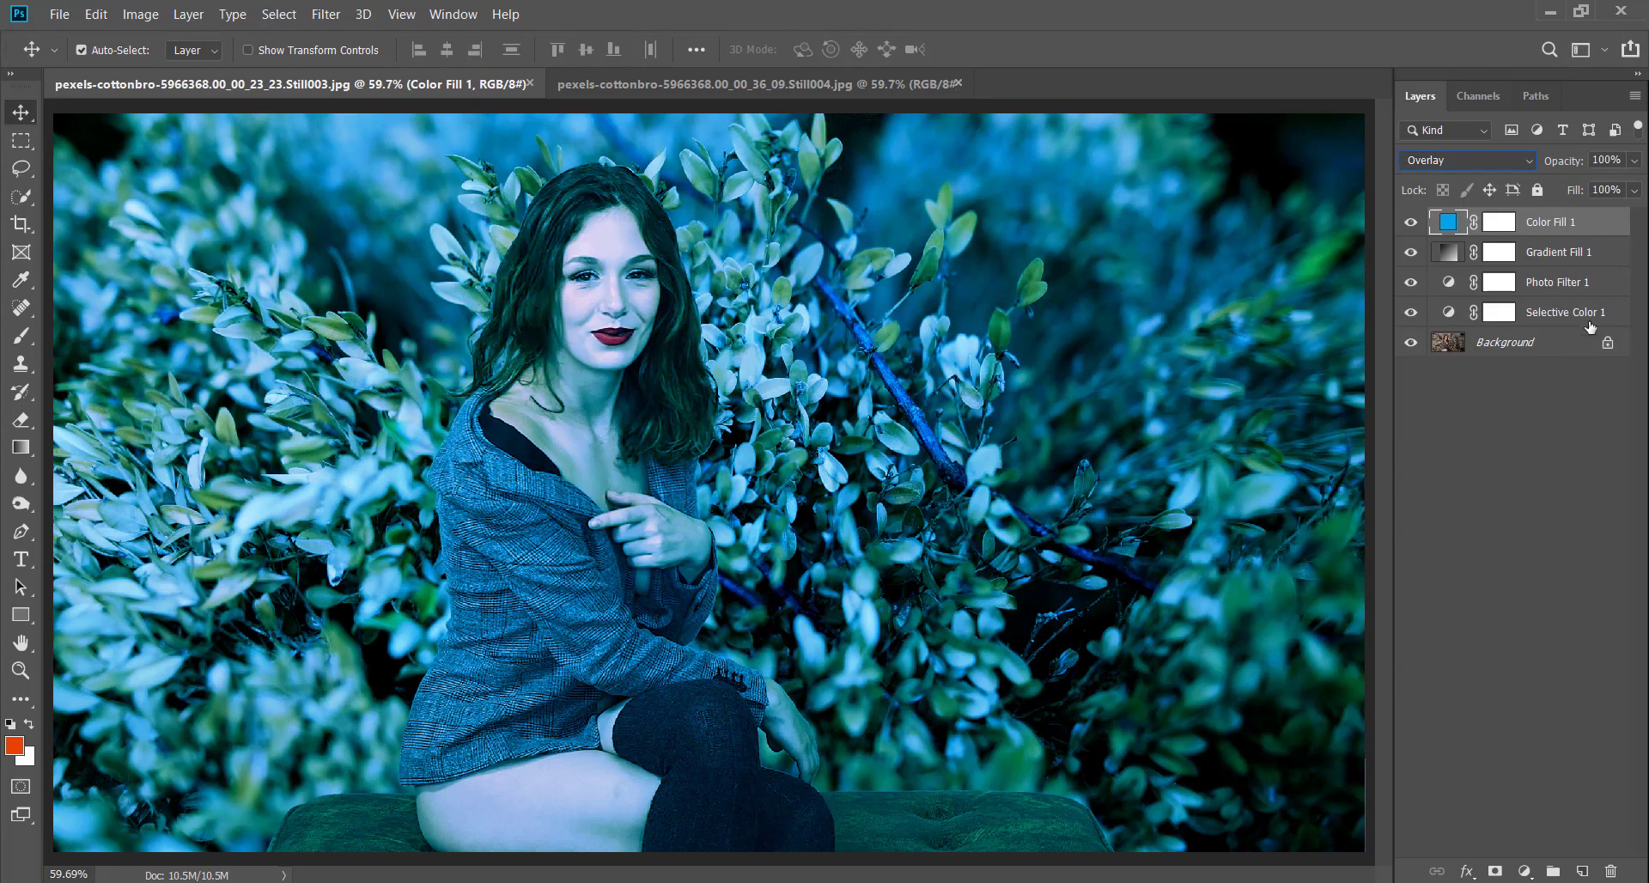
click(1635, 159)
drag(1638, 183, 1540, 177)
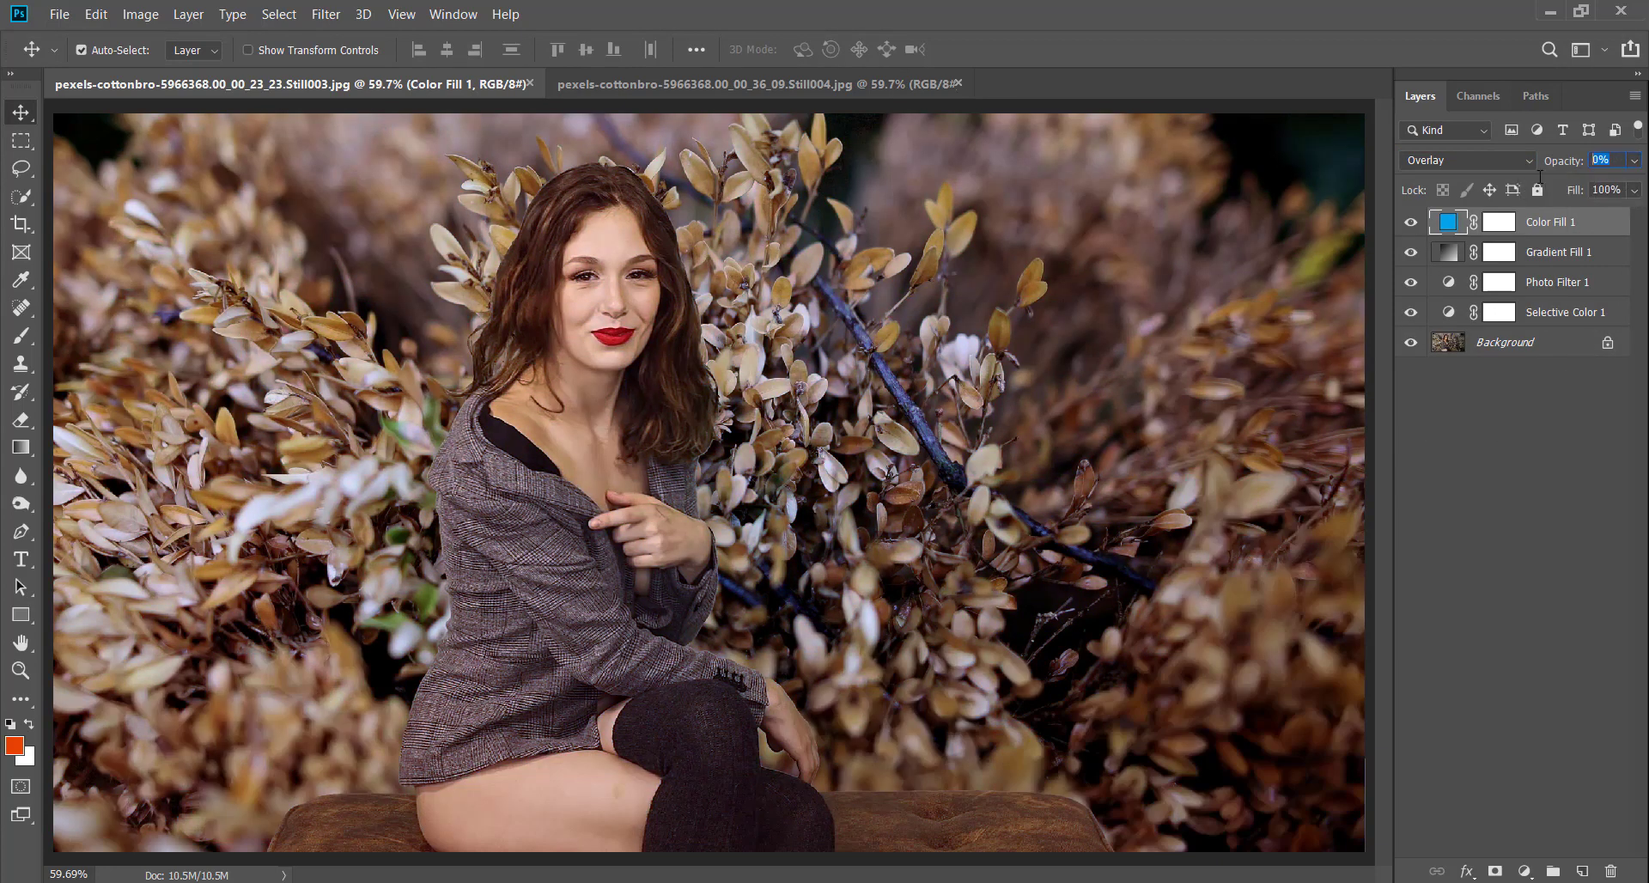
text(1)
click(1482, 554)
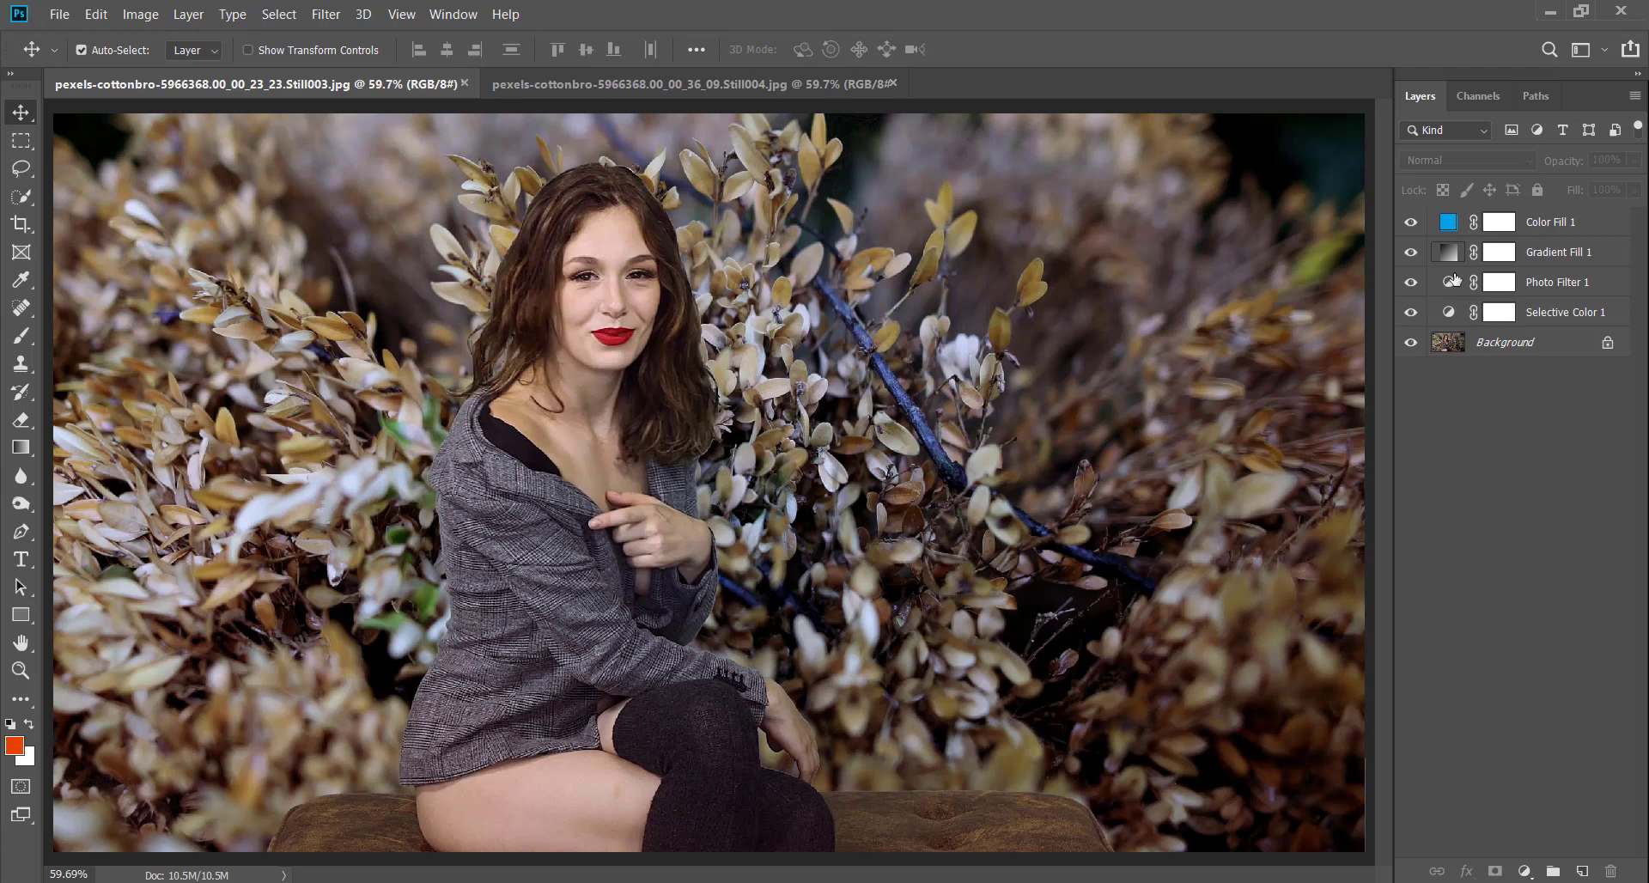
click(1410, 225)
- Add a Color Balance adjustment layer with midtones Cyan-Red -5, Magenta-Green -16 and Yellow-Blue +22, and close its properties
click(1524, 870)
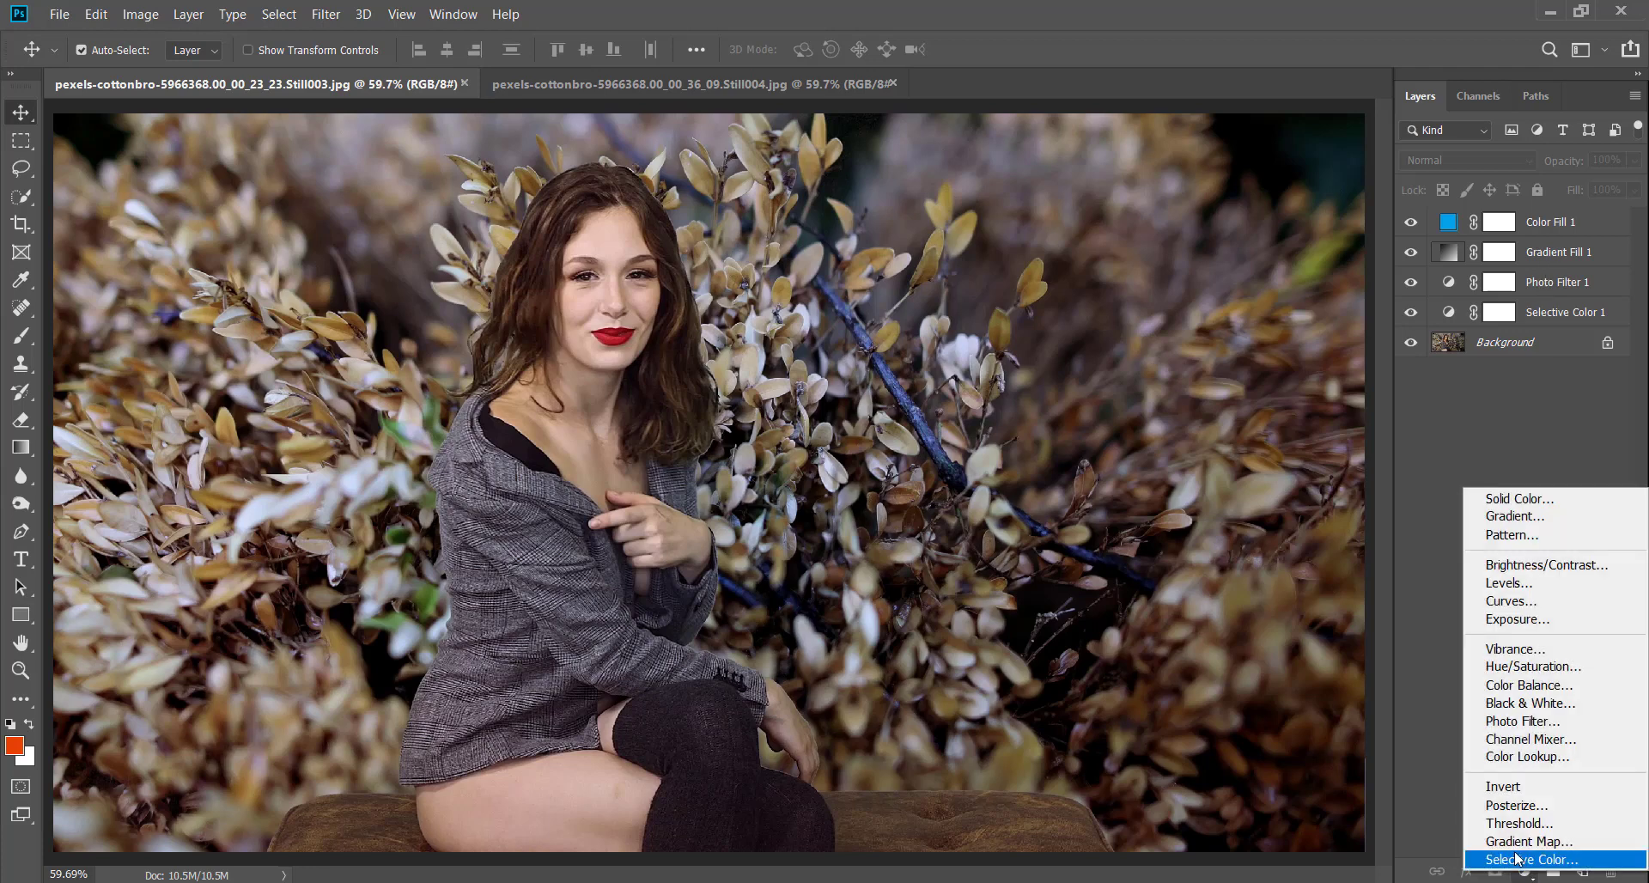
click(1528, 686)
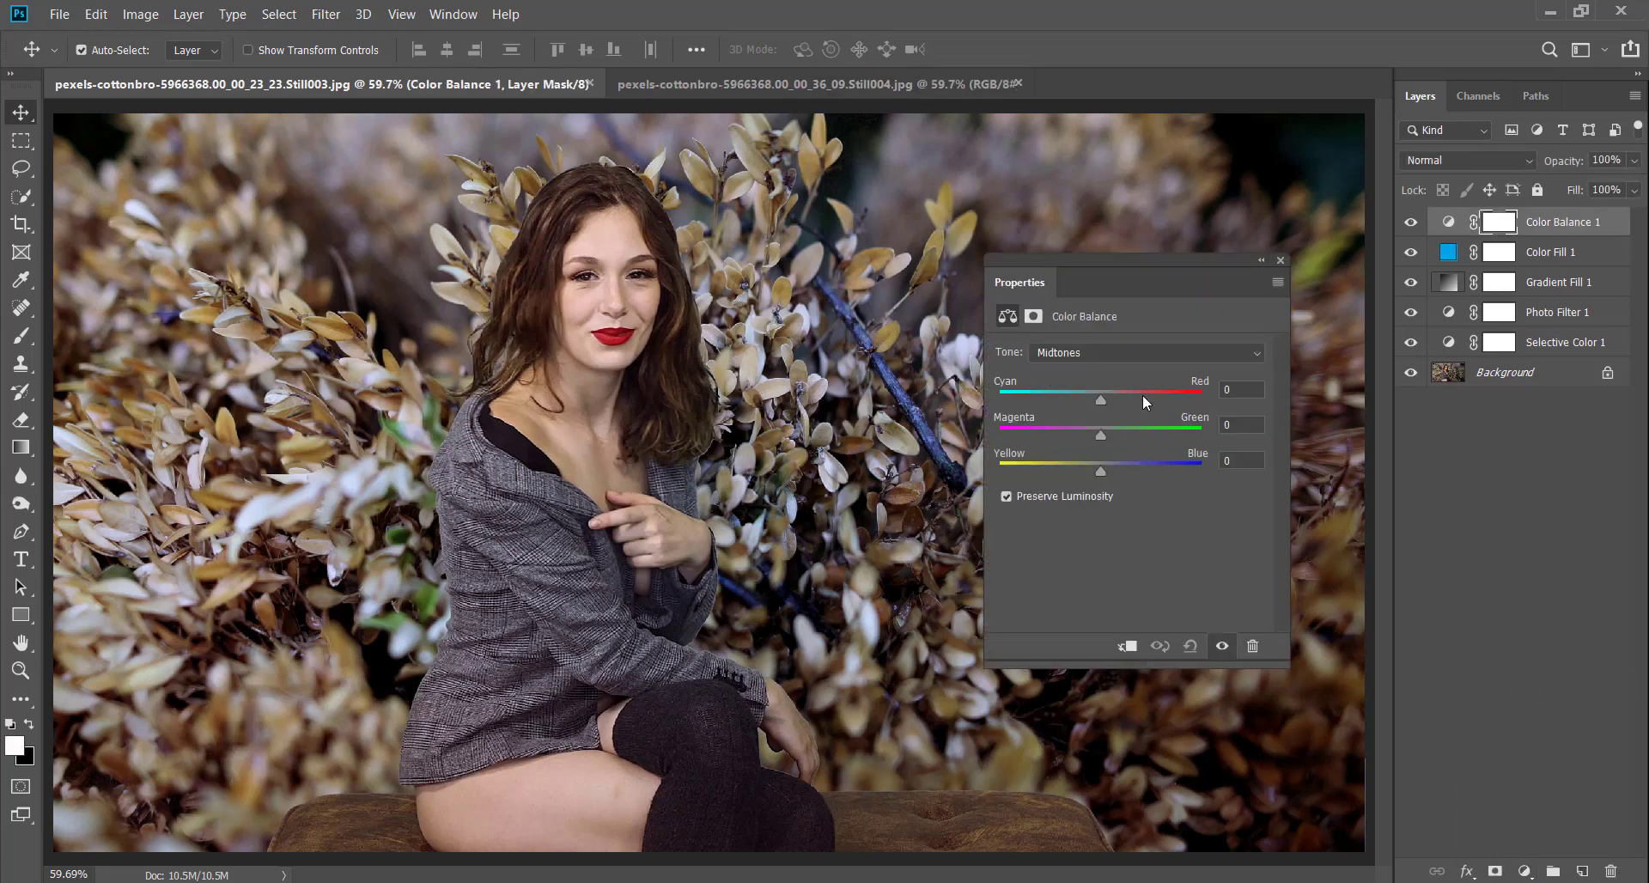
drag(1102, 471, 1095, 407)
click(1281, 261)
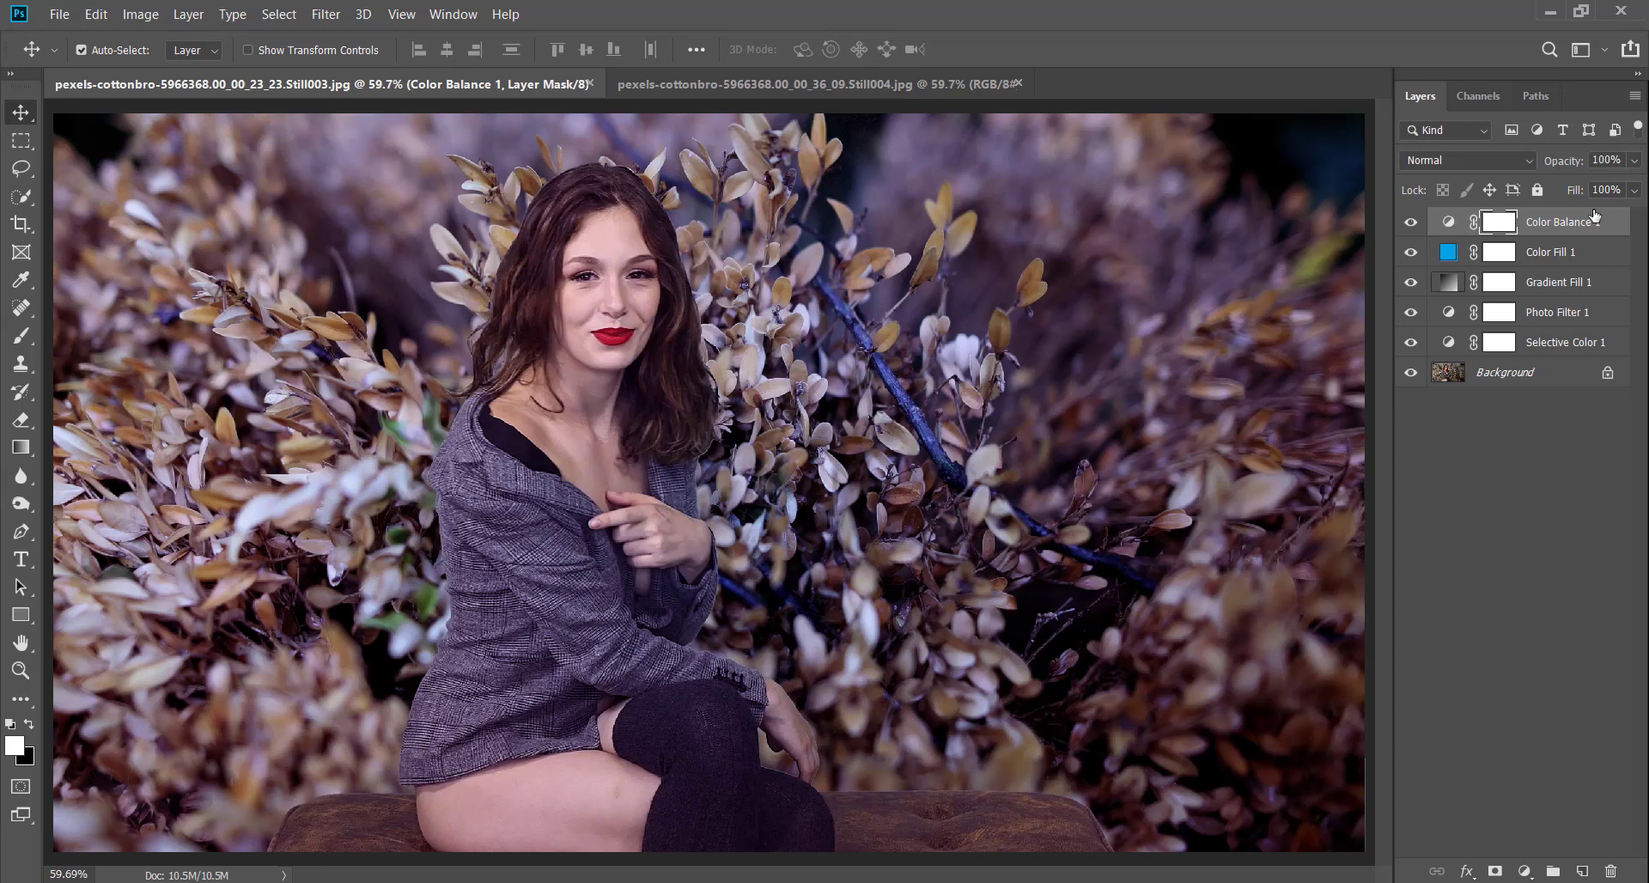
- Set the Color Balance layer's opacity to 50%
click(1634, 160)
drag(1577, 189, 1570, 185)
click(1591, 159)
double_click(1618, 158)
text(50)
click(1528, 438)
- Set the Color Balance layer's blending mode to Soft Light and compare the image with and without the layer
click(1531, 215)
click(1477, 163)
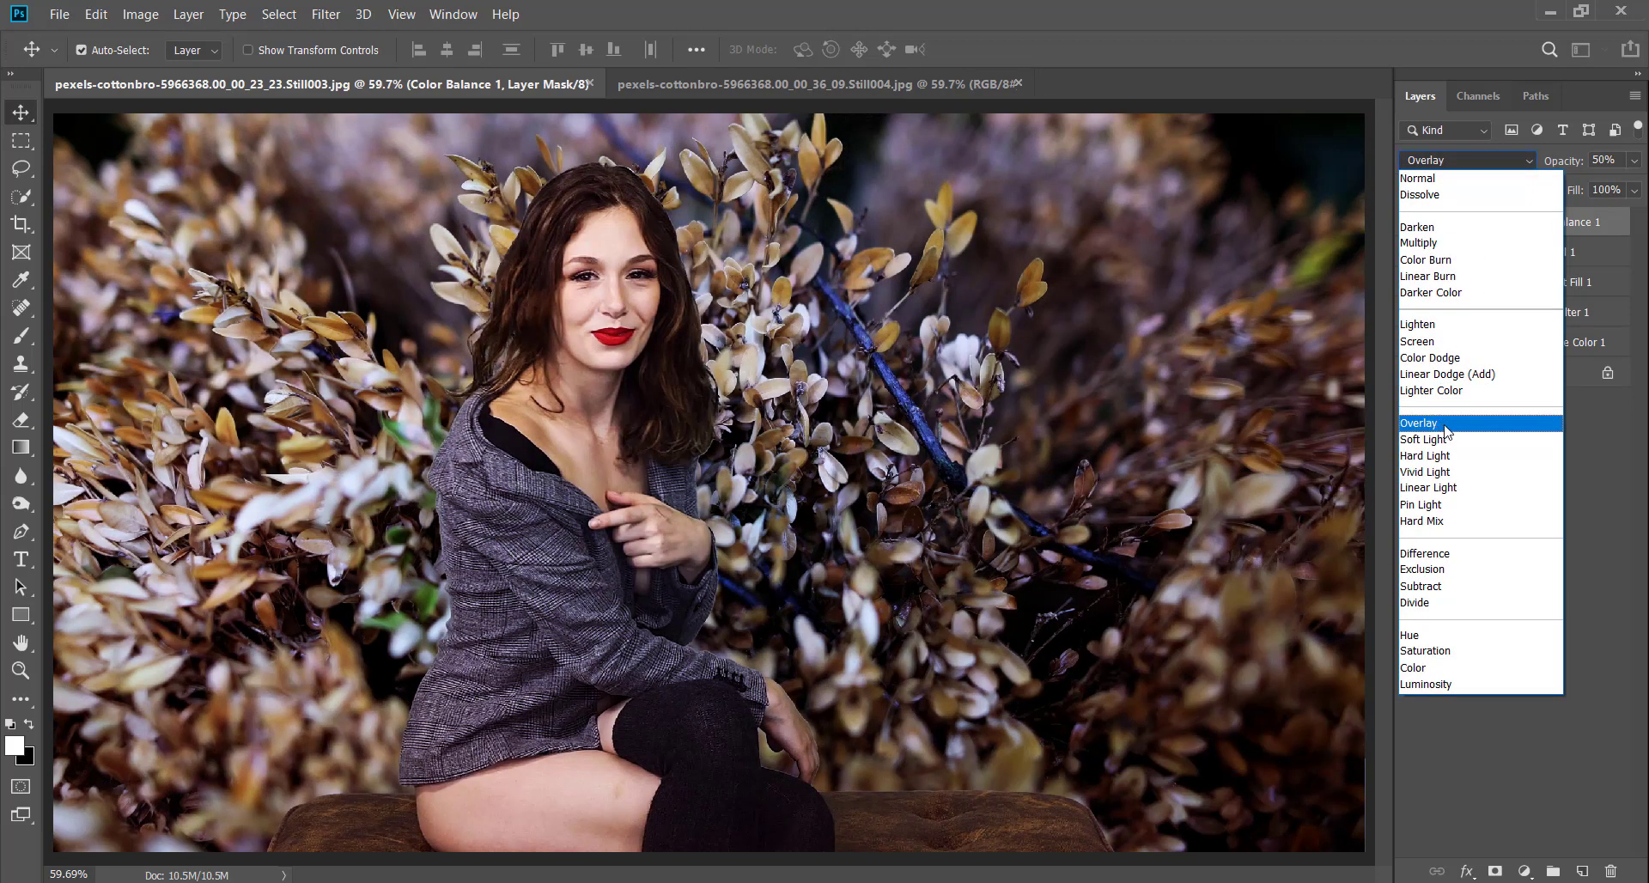
click(1446, 440)
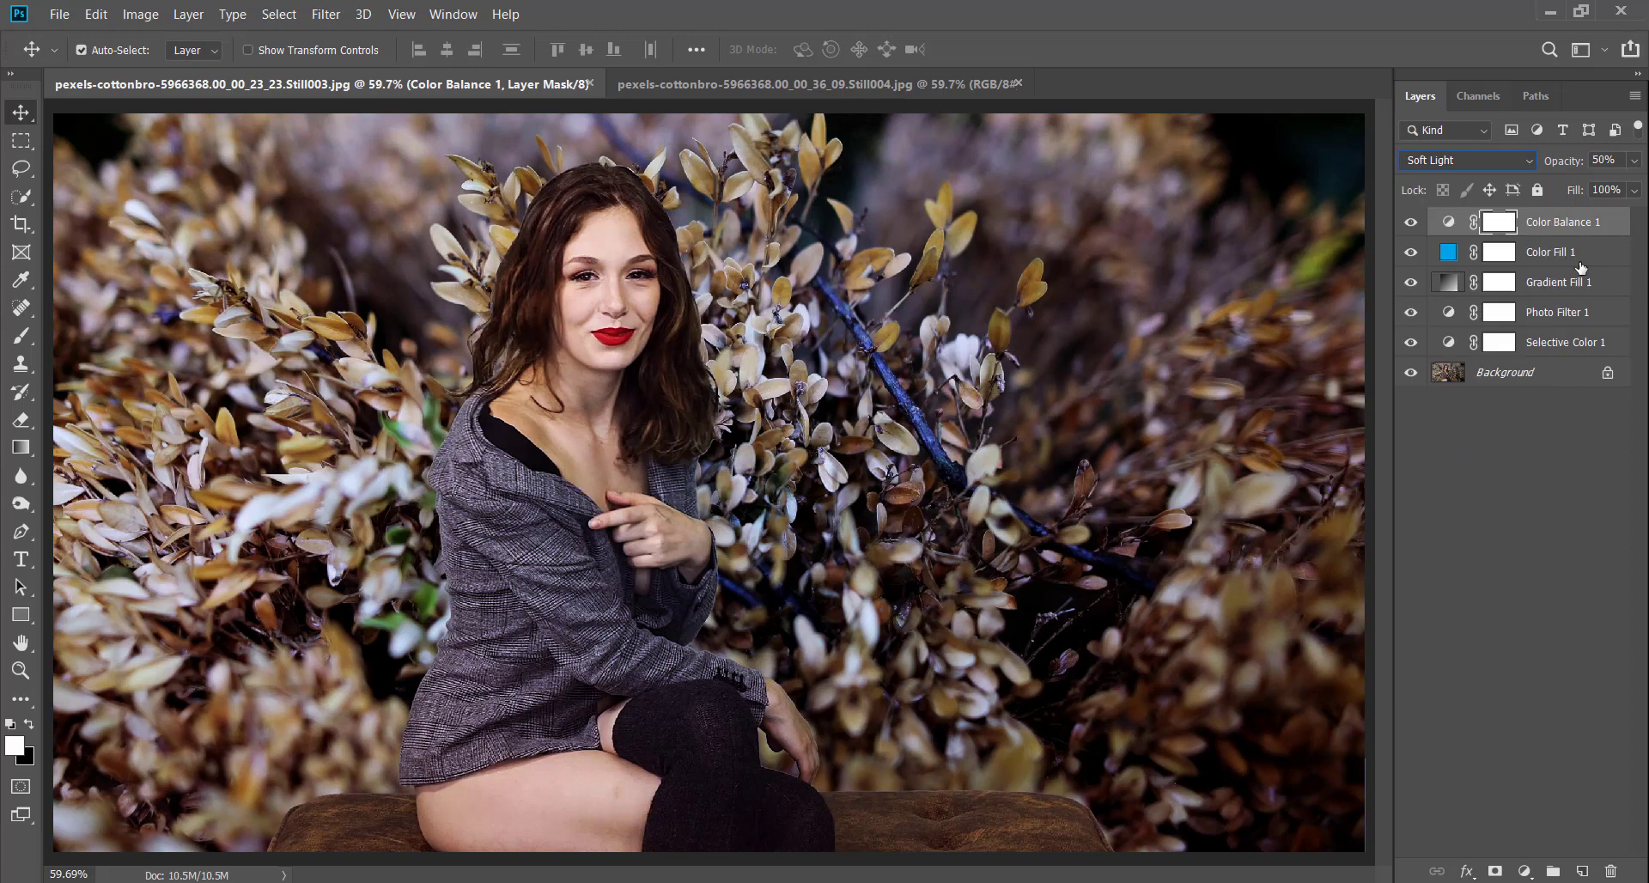
click(1411, 225)
click(1410, 225)
click(1411, 225)
click(1411, 225)
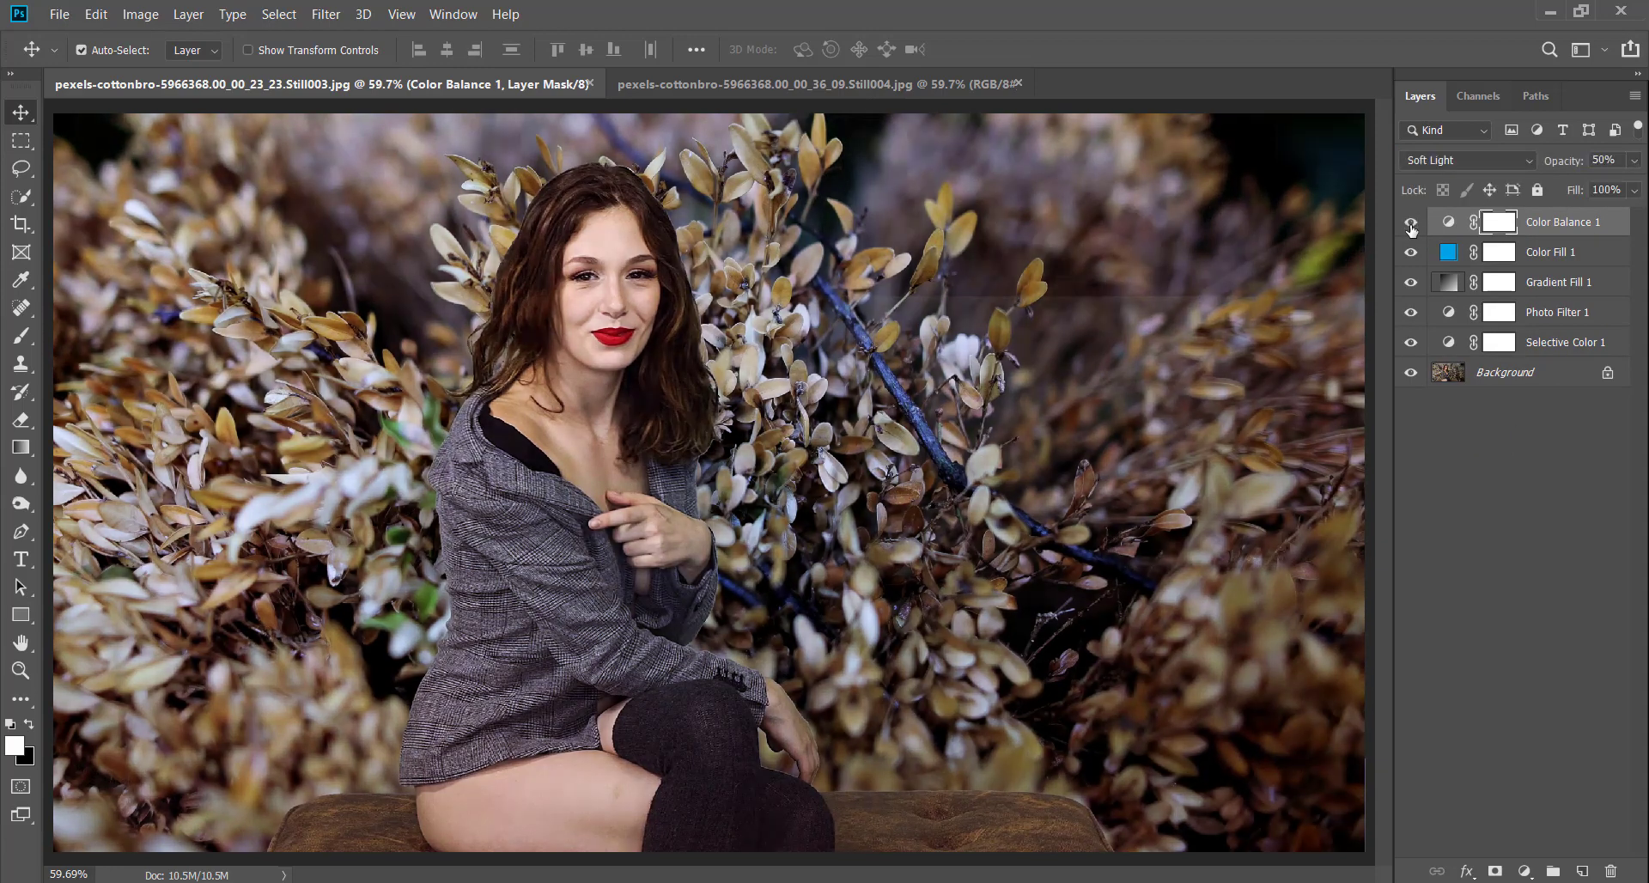
- Lower the Color Balance layer's opacity to 20% and deselect the layer
click(1634, 160)
drag(1568, 184, 1553, 186)
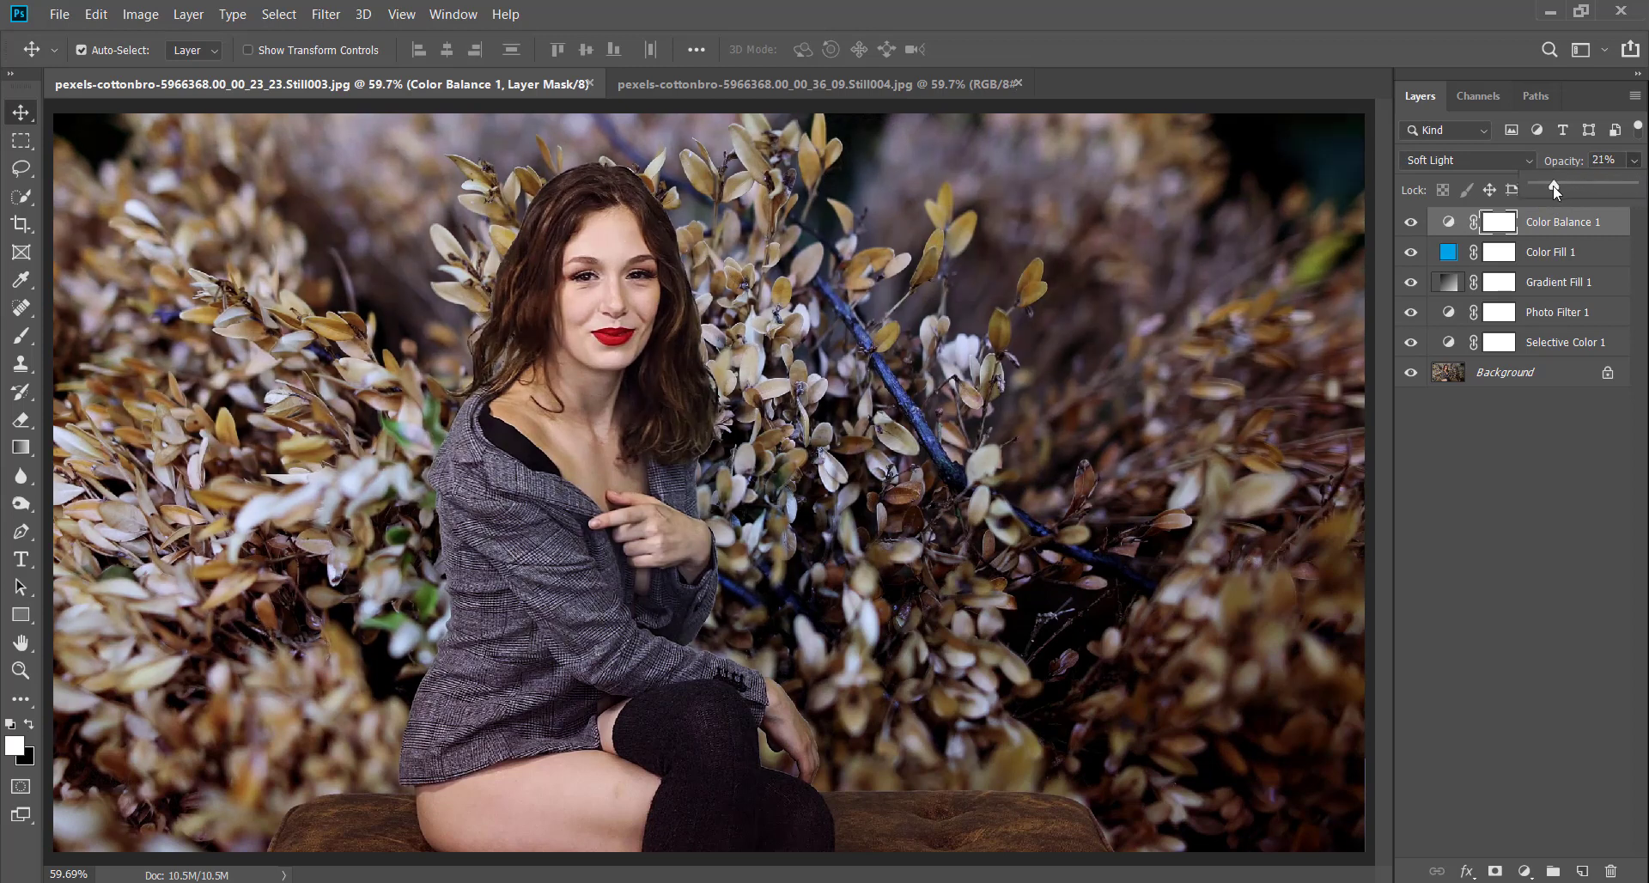
click(1544, 514)
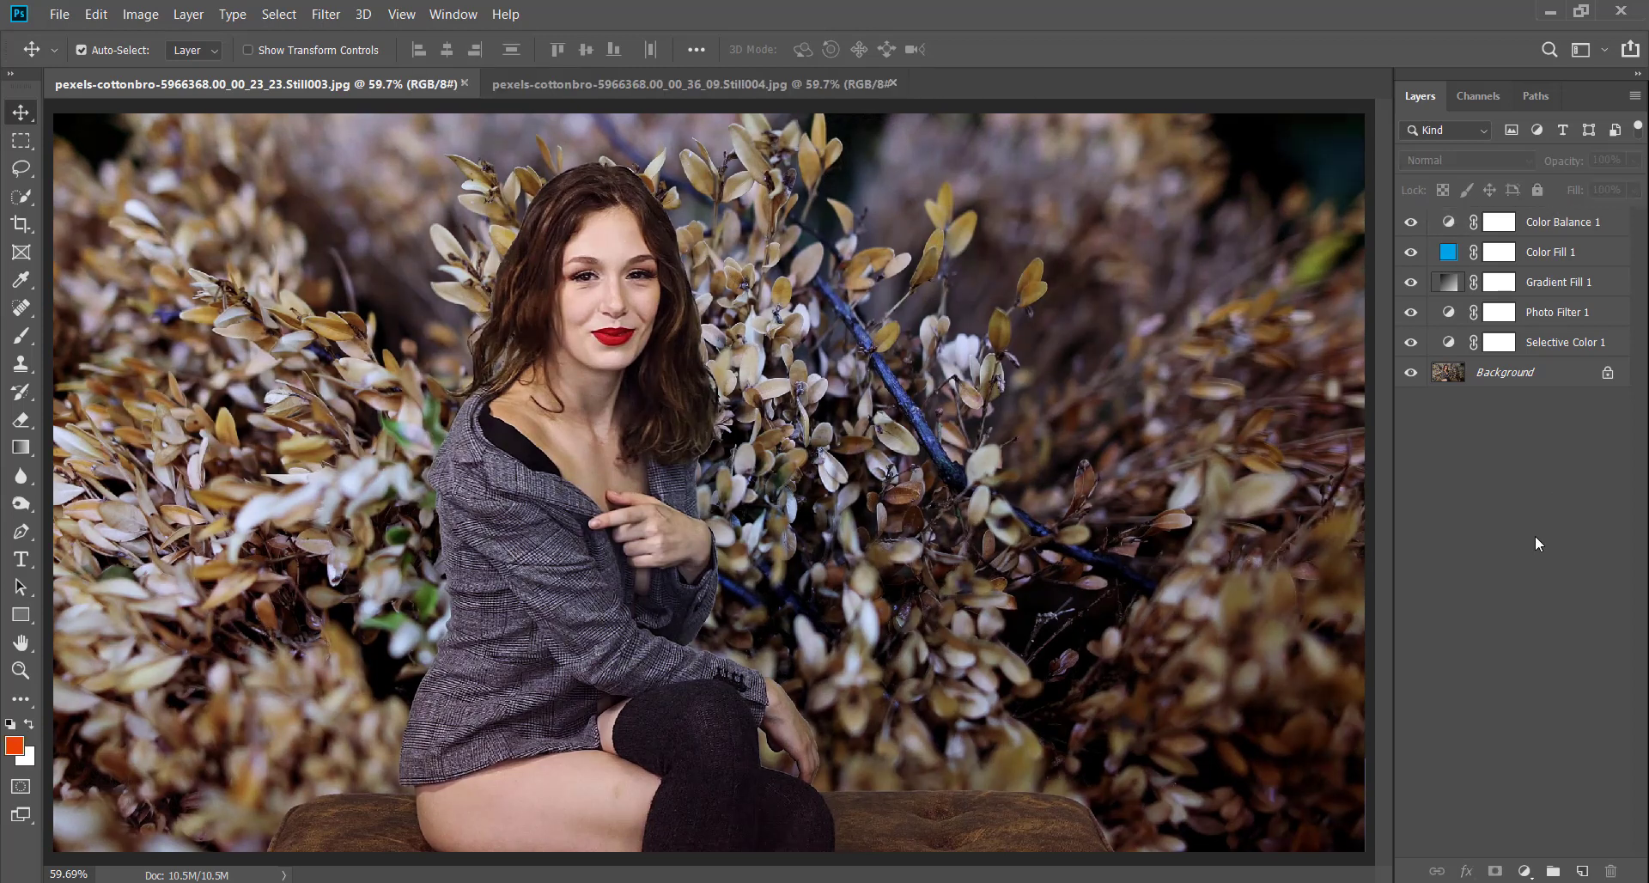
- Group all five adjustment and fill layers above the background, from Color Balance down to Selective Color, and deselect the group
click(1582, 221)
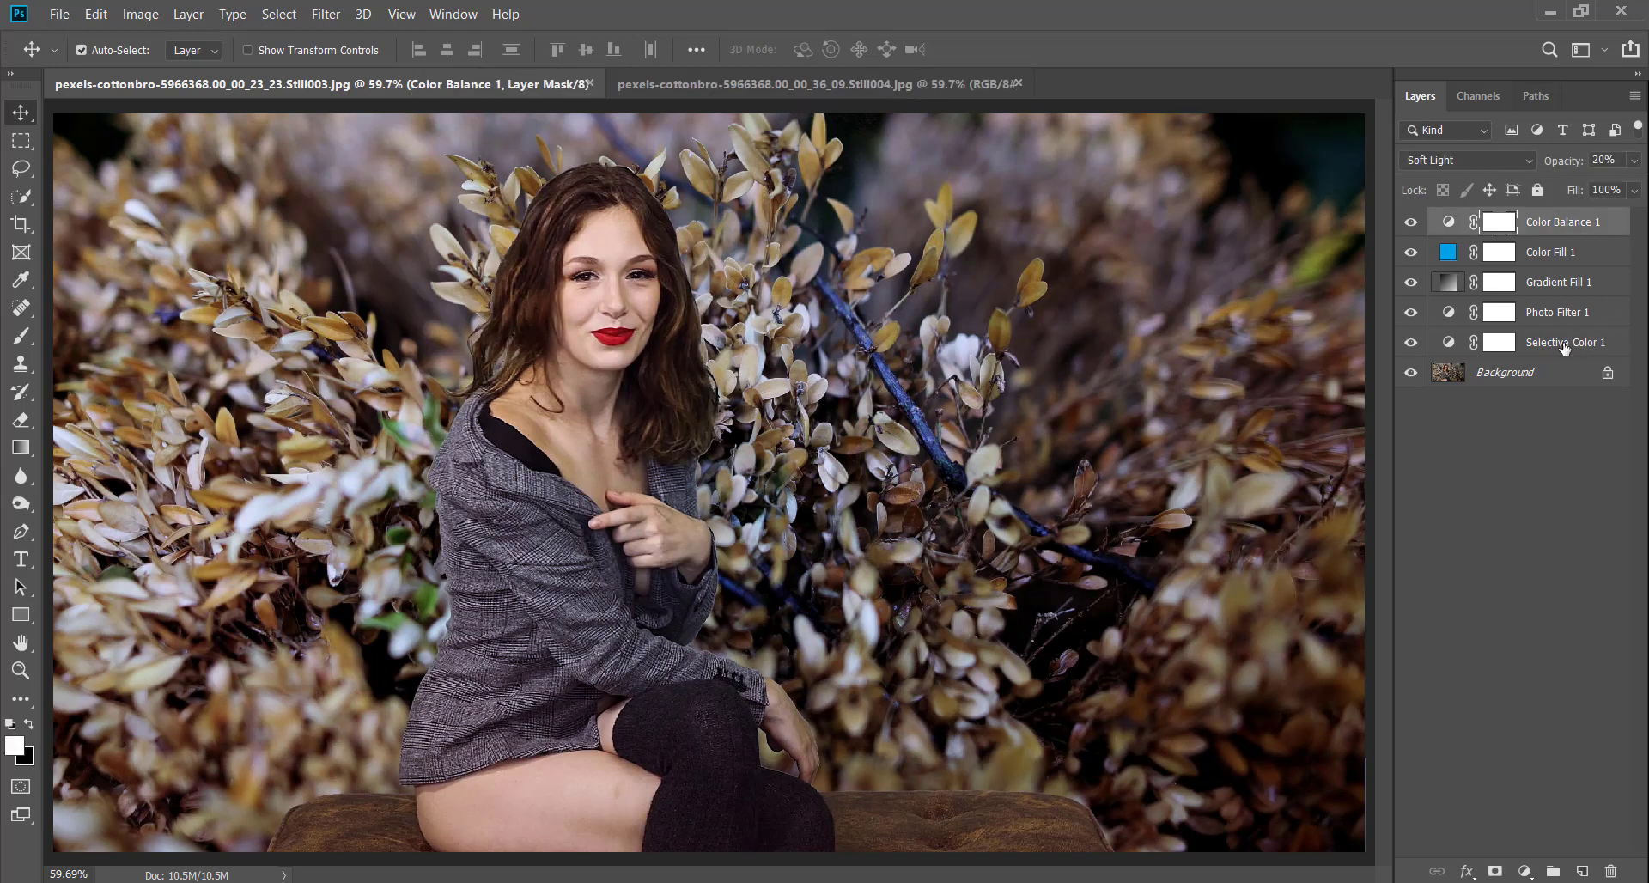
shift+click(1575, 342)
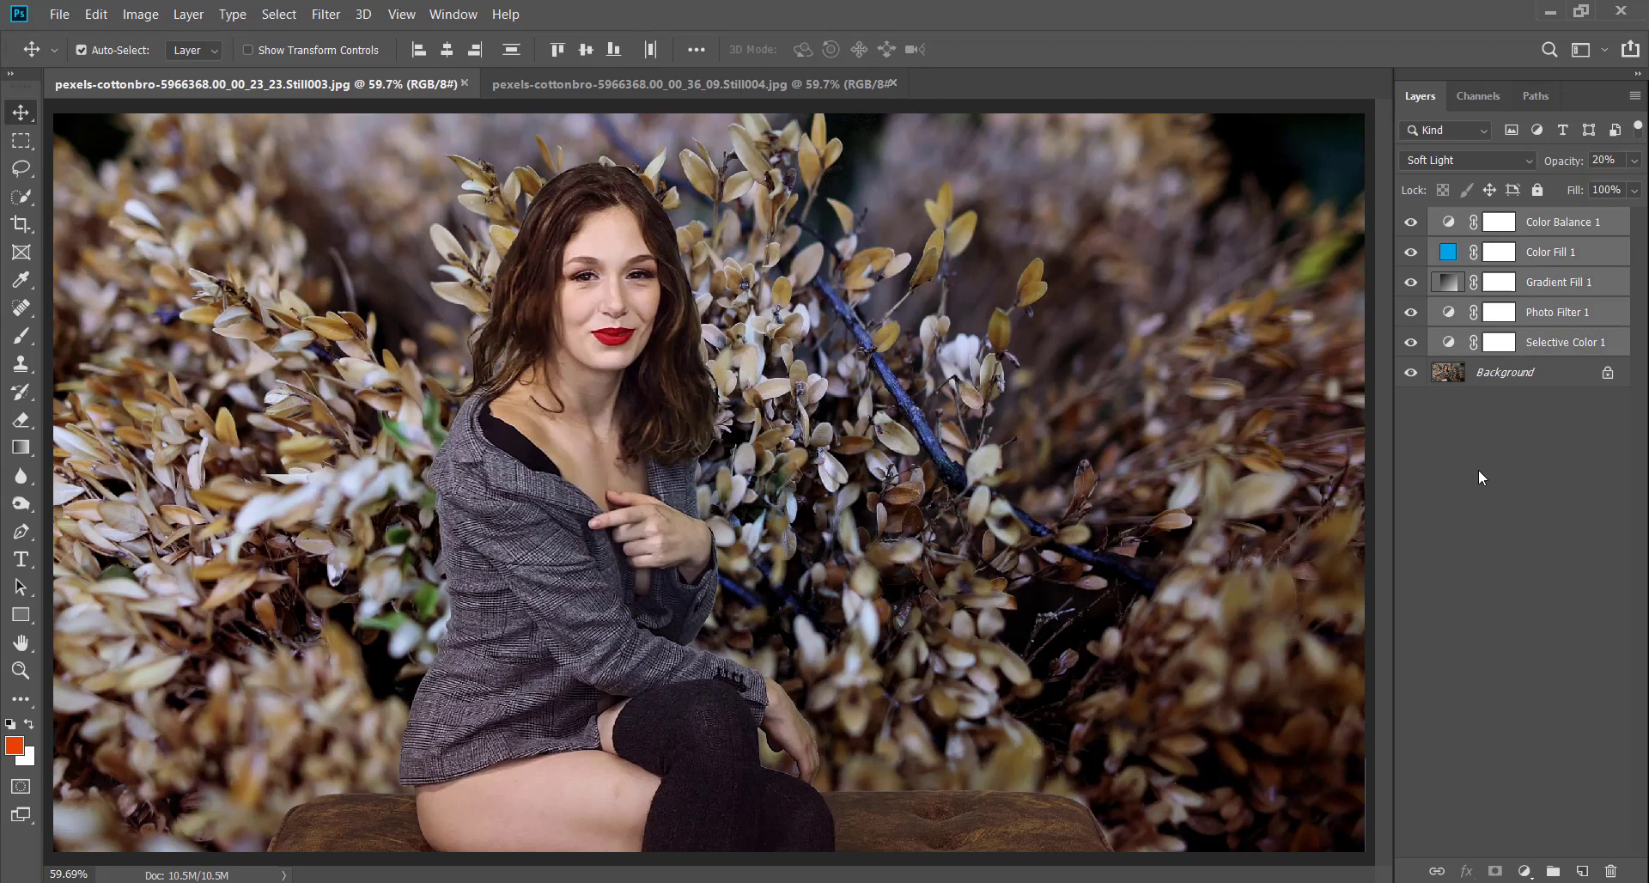
key(ctrl+g)
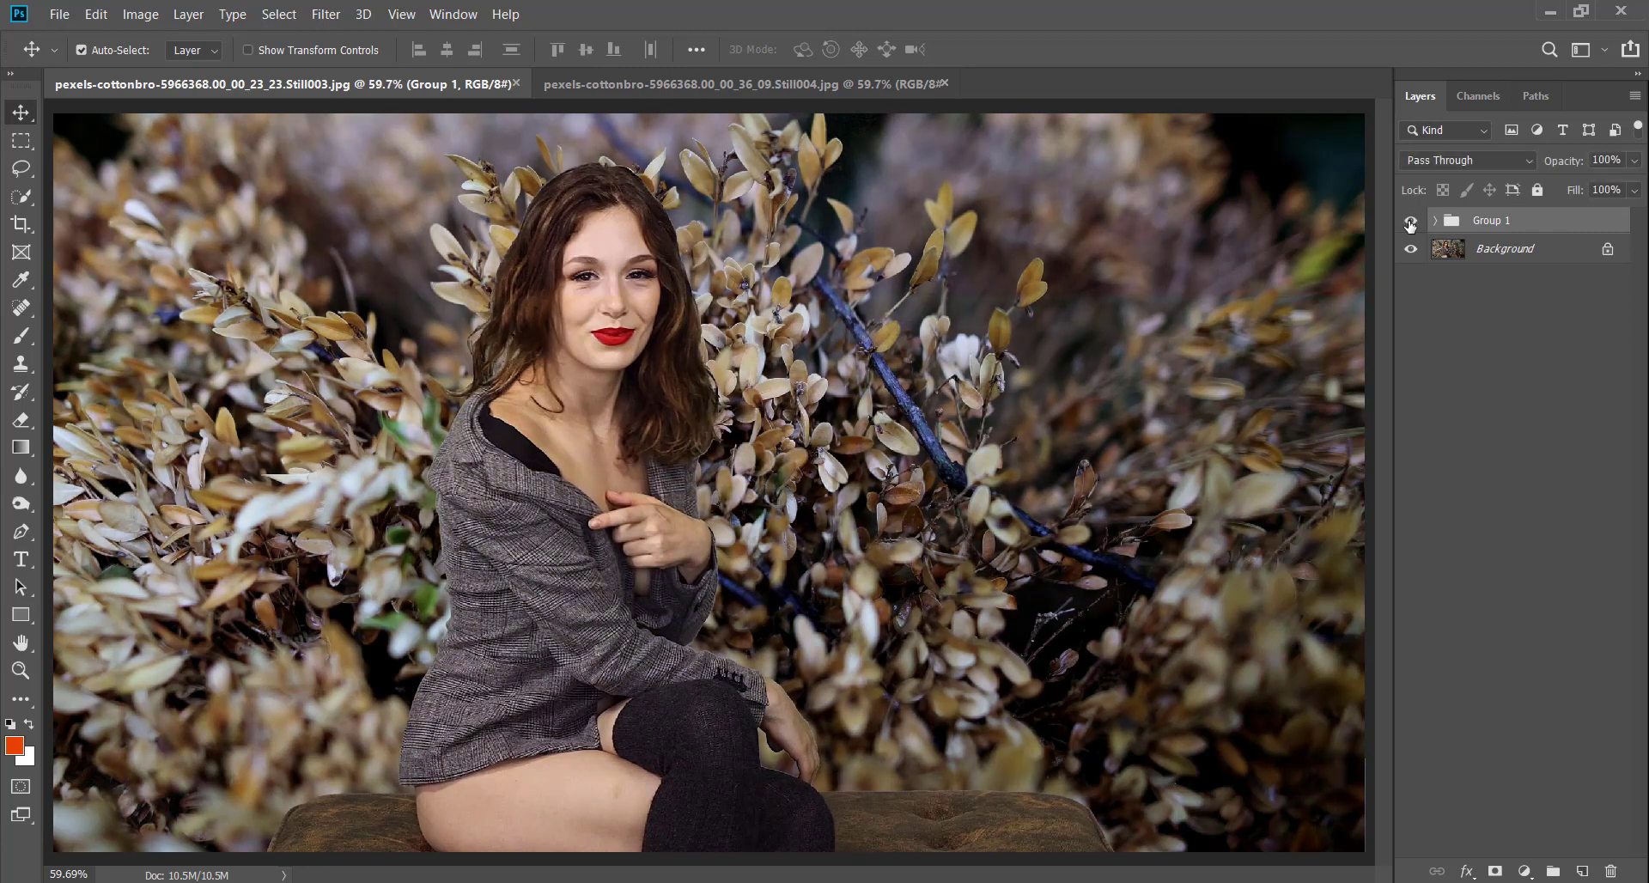
click(880, 201)
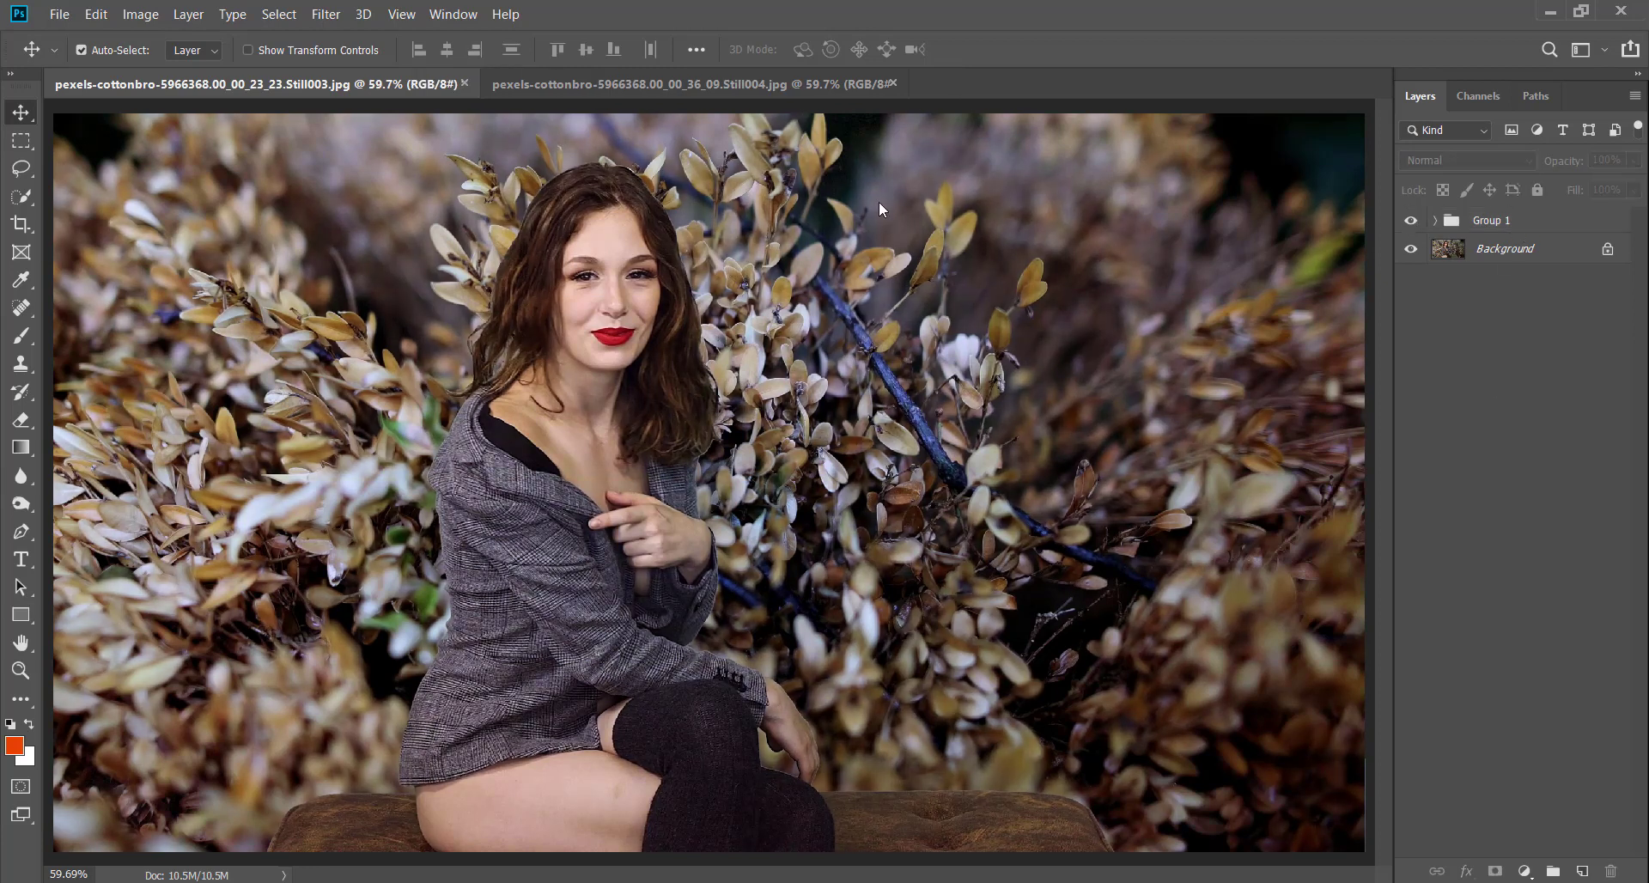
- Switch to the Still004 image and add a Selective Color adjustment layer, moving its properties clear of the photo
click(718, 85)
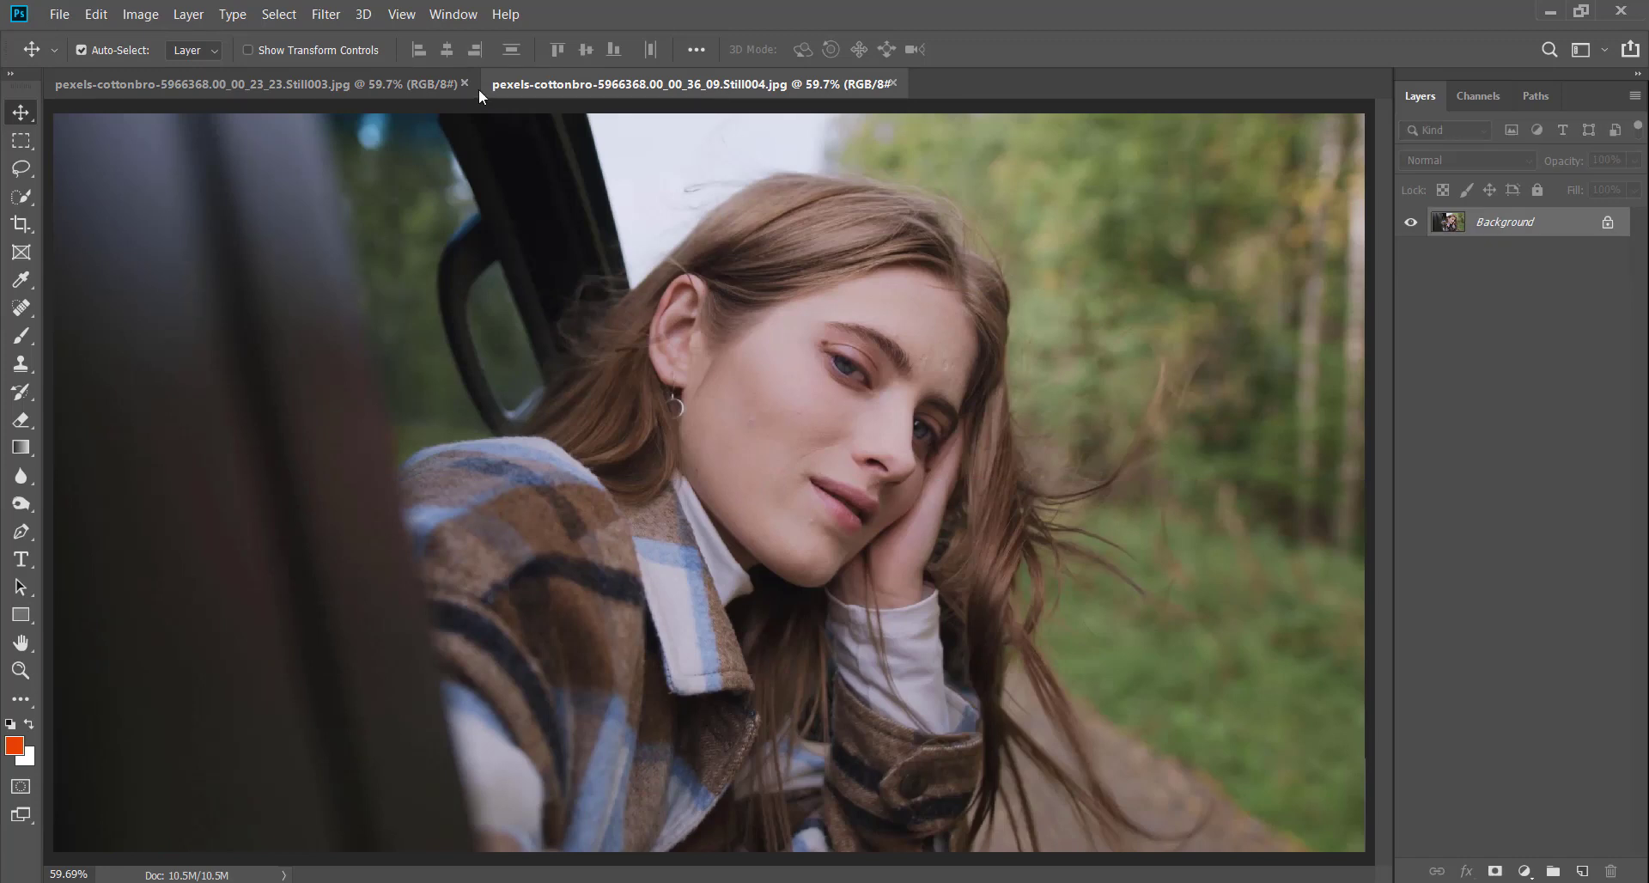
click(1525, 871)
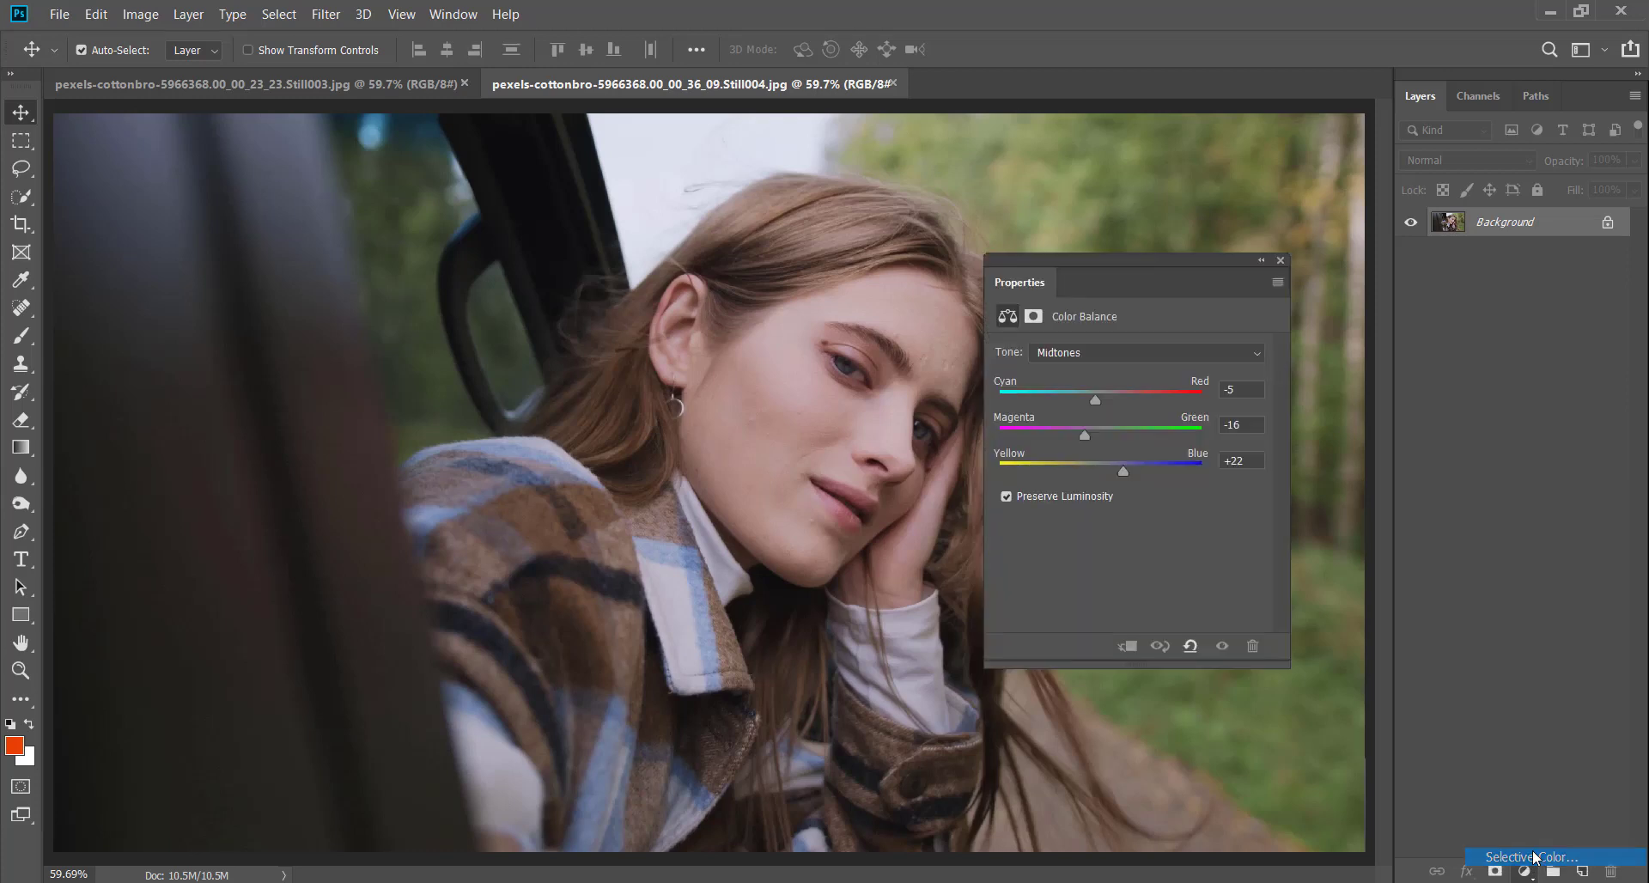
click(1534, 857)
drag(1117, 260, 1449, 275)
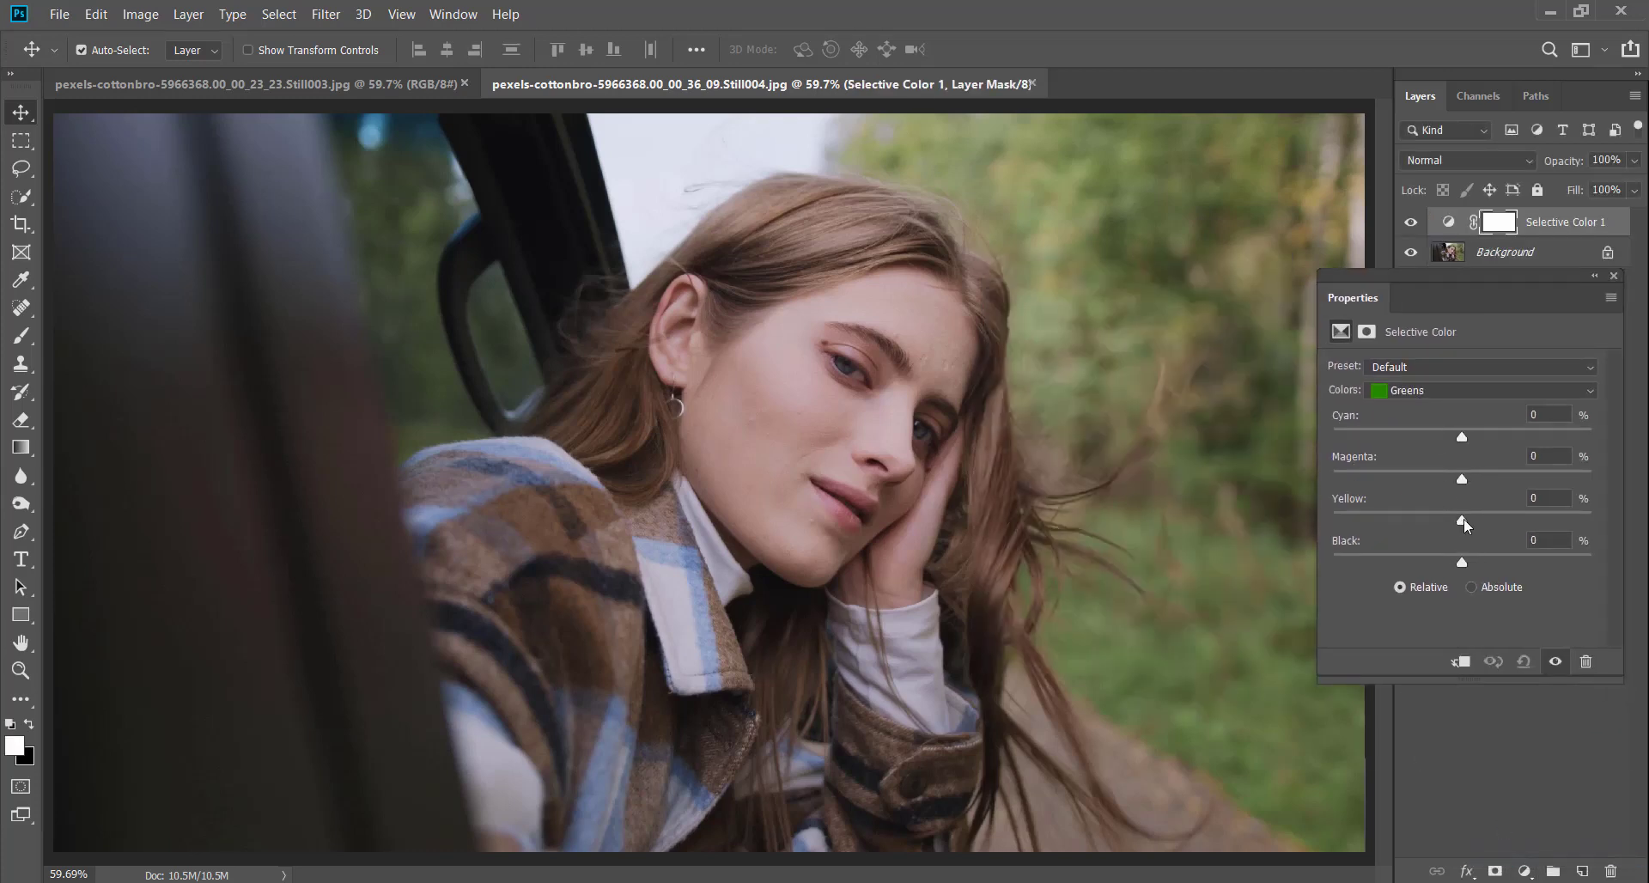
- For the Greens in Selective Color, set Magenta to -60% and reduce both Cyan and Yellow
mouse_move(1461, 478)
mouse_down()
mouse_move(1310, 480)
mouse_move(1464, 475)
mouse_up()
drag(1605, 472, 1384, 474)
drag(1463, 435, 1357, 438)
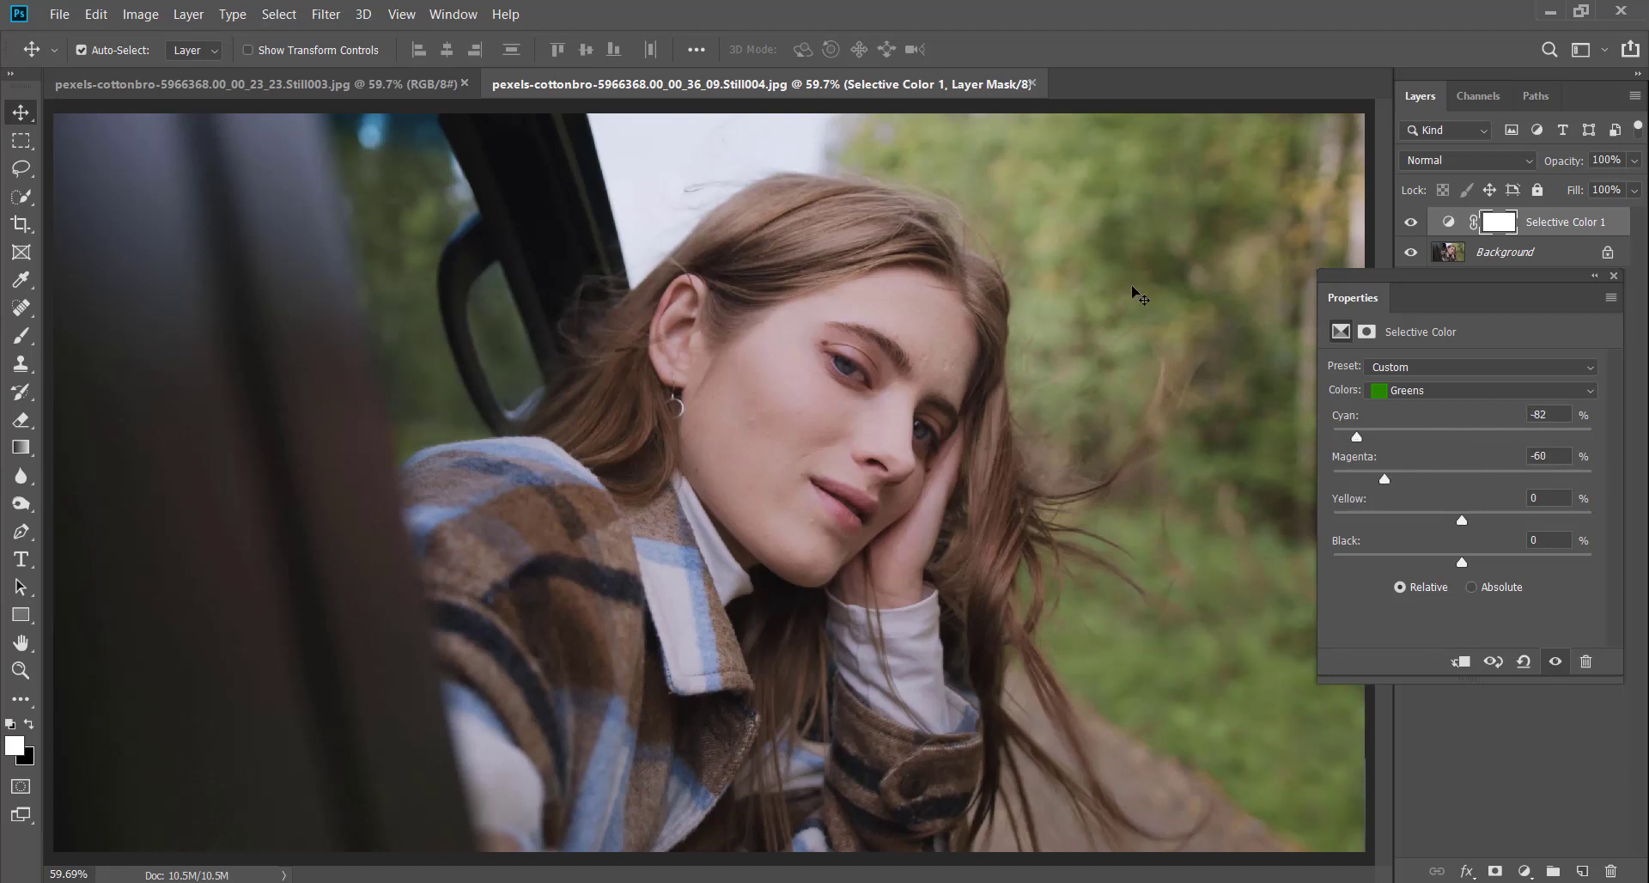
drag(1357, 436, 1441, 455)
drag(1461, 521, 1358, 517)
- For the Reds in Selective Color, reduce Cyan and Yellow, raise Magenta slightly, and close the properties
click(1409, 390)
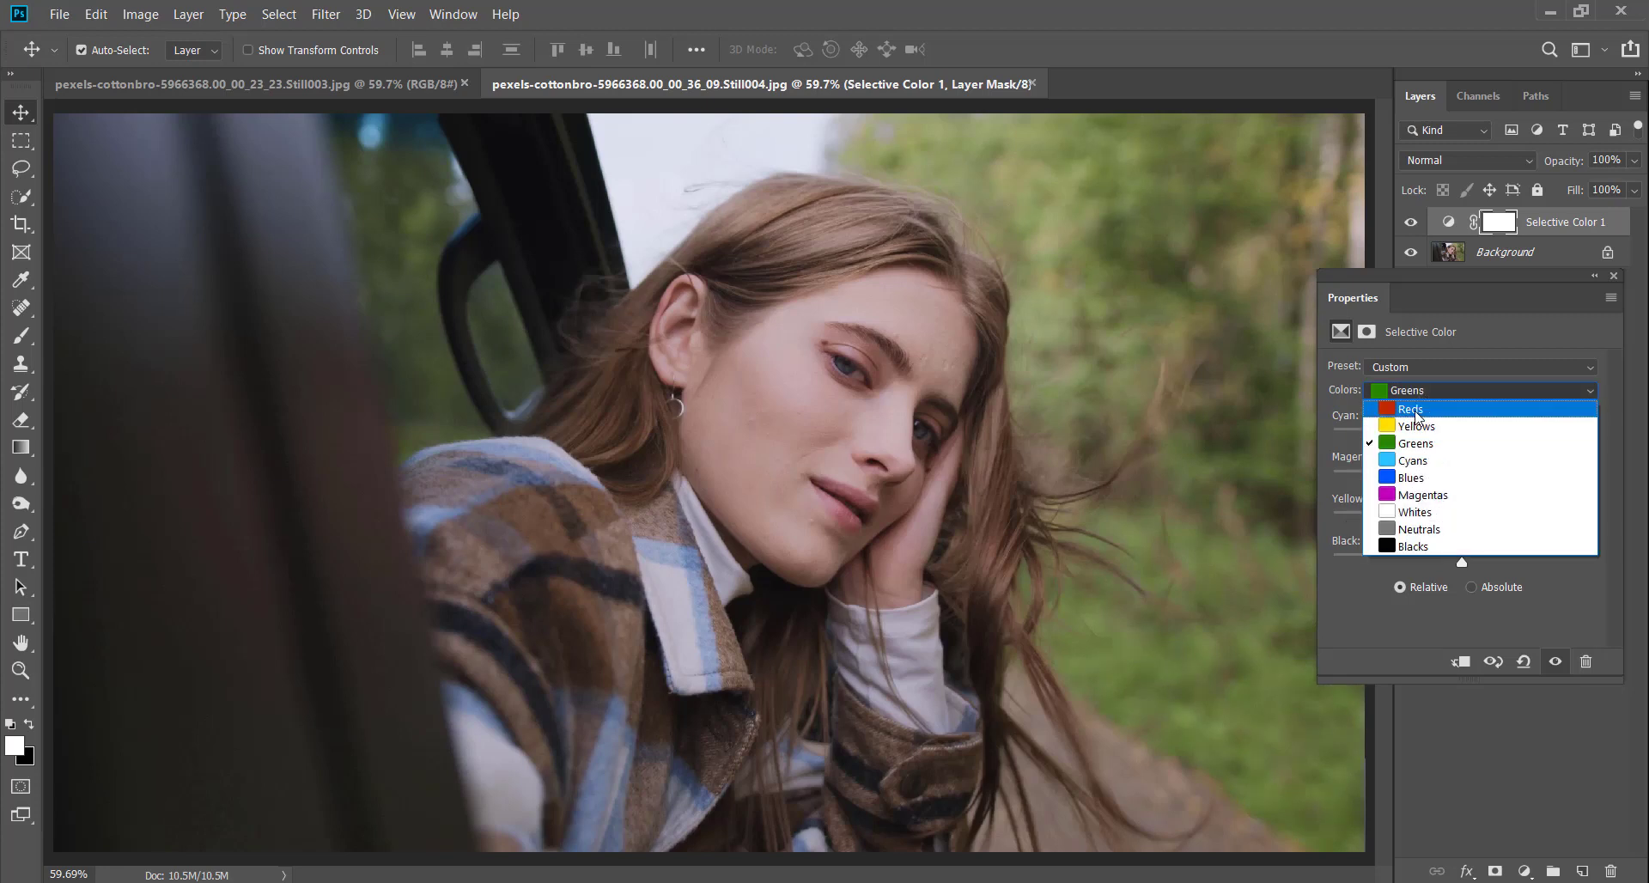
click(1416, 412)
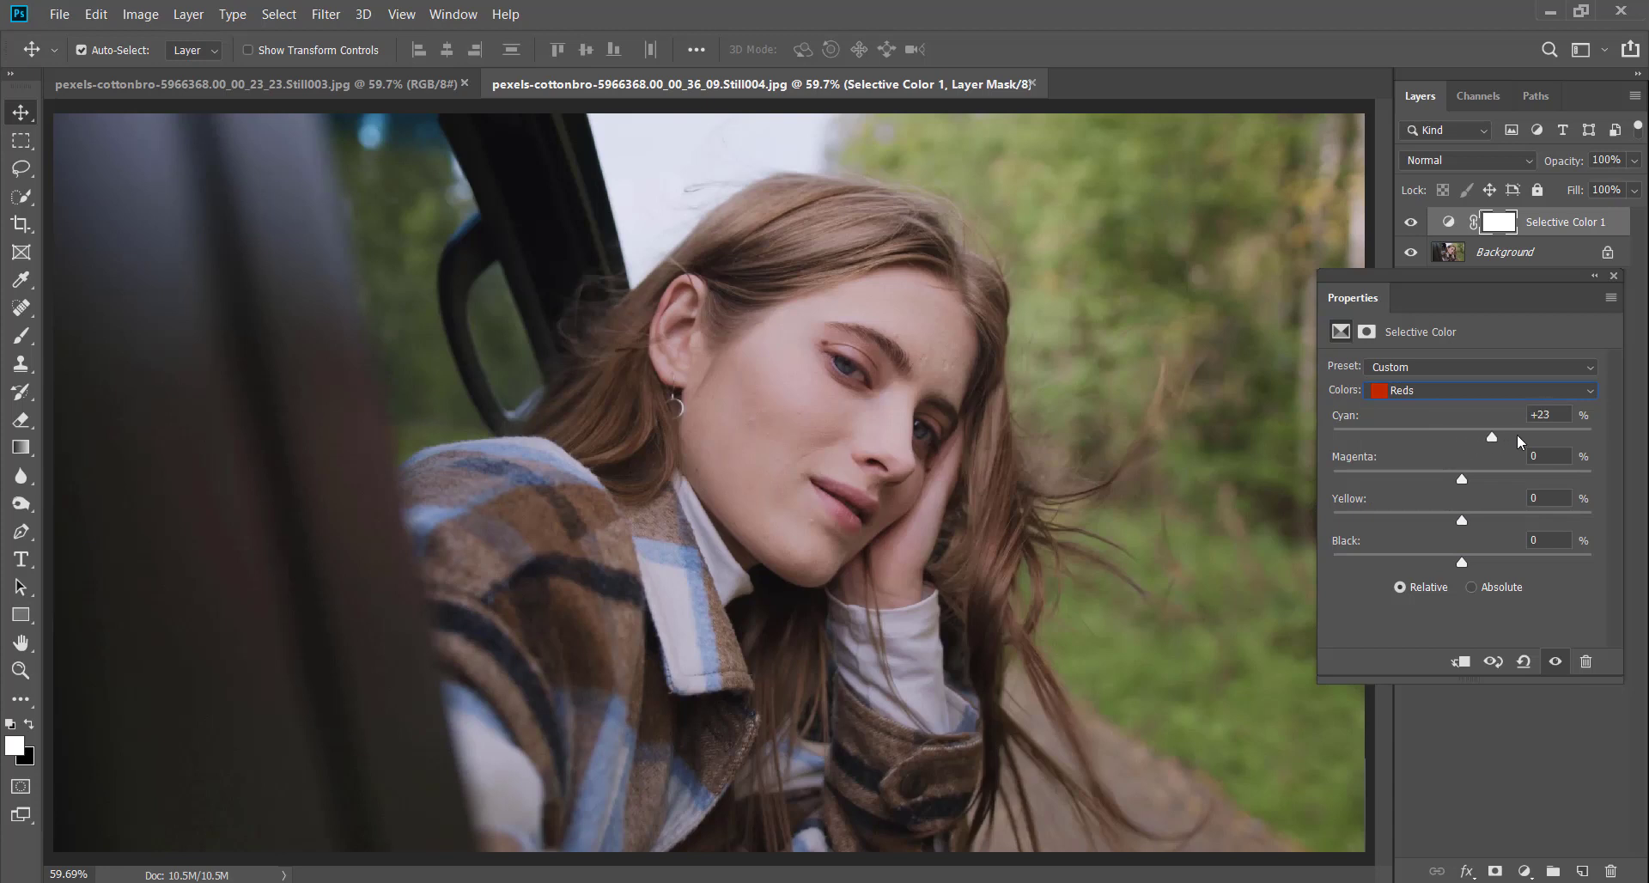
drag(1492, 437, 1429, 446)
drag(1451, 520, 1396, 521)
drag(1470, 482, 1481, 480)
click(1614, 277)
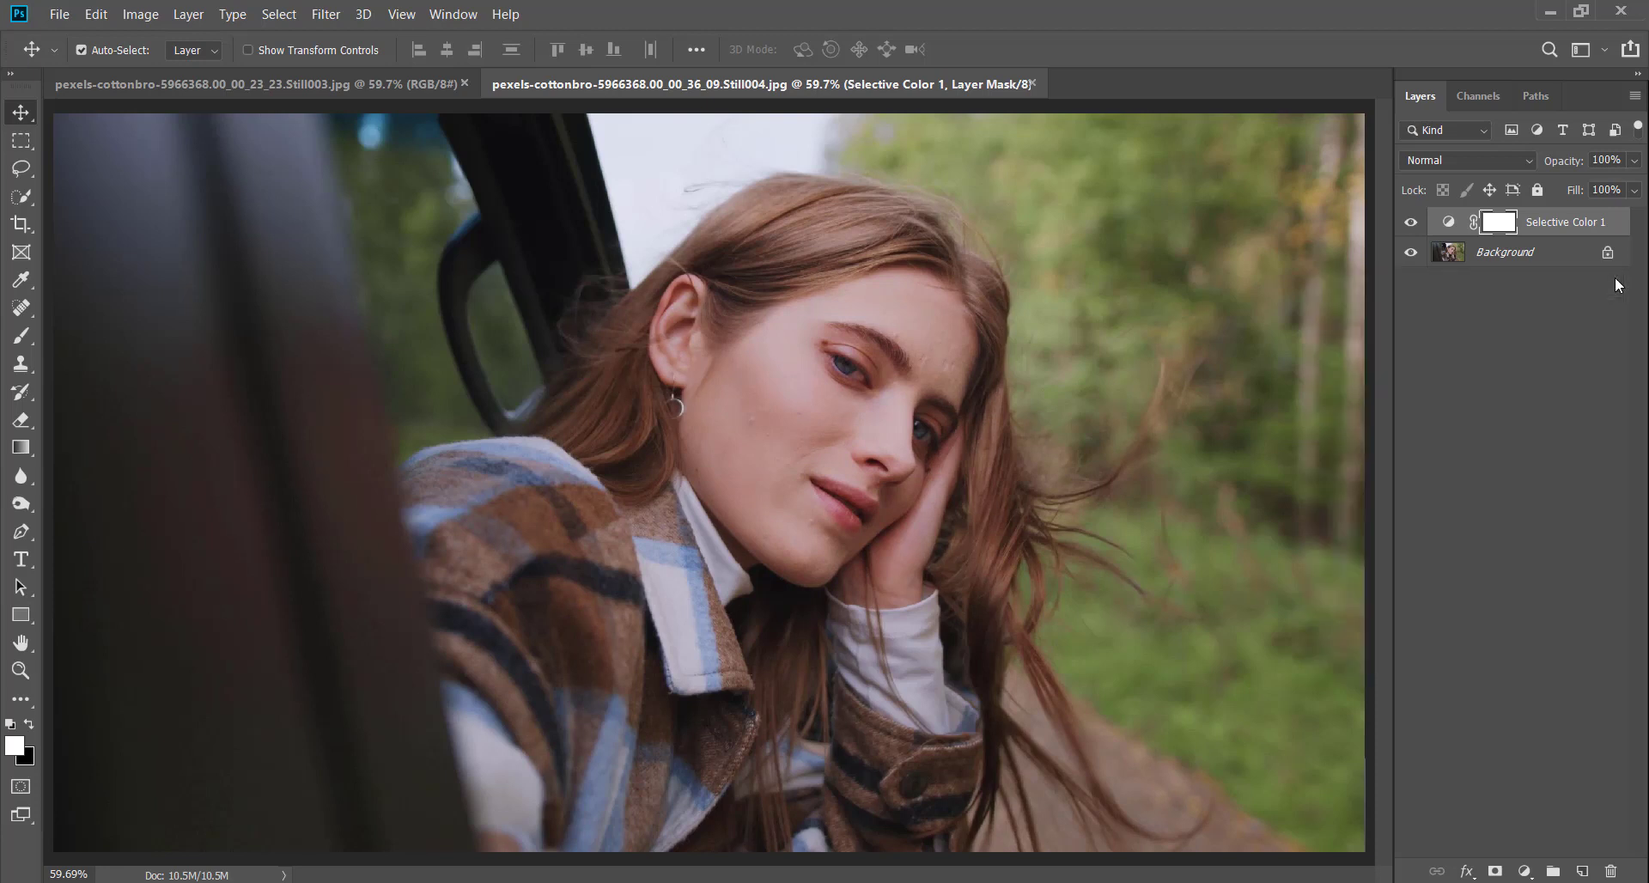
- Compare the image with and without the Selective Color layer, set the layer's opacity to 70%, and deselect it
click(1413, 228)
click(1413, 227)
click(1634, 160)
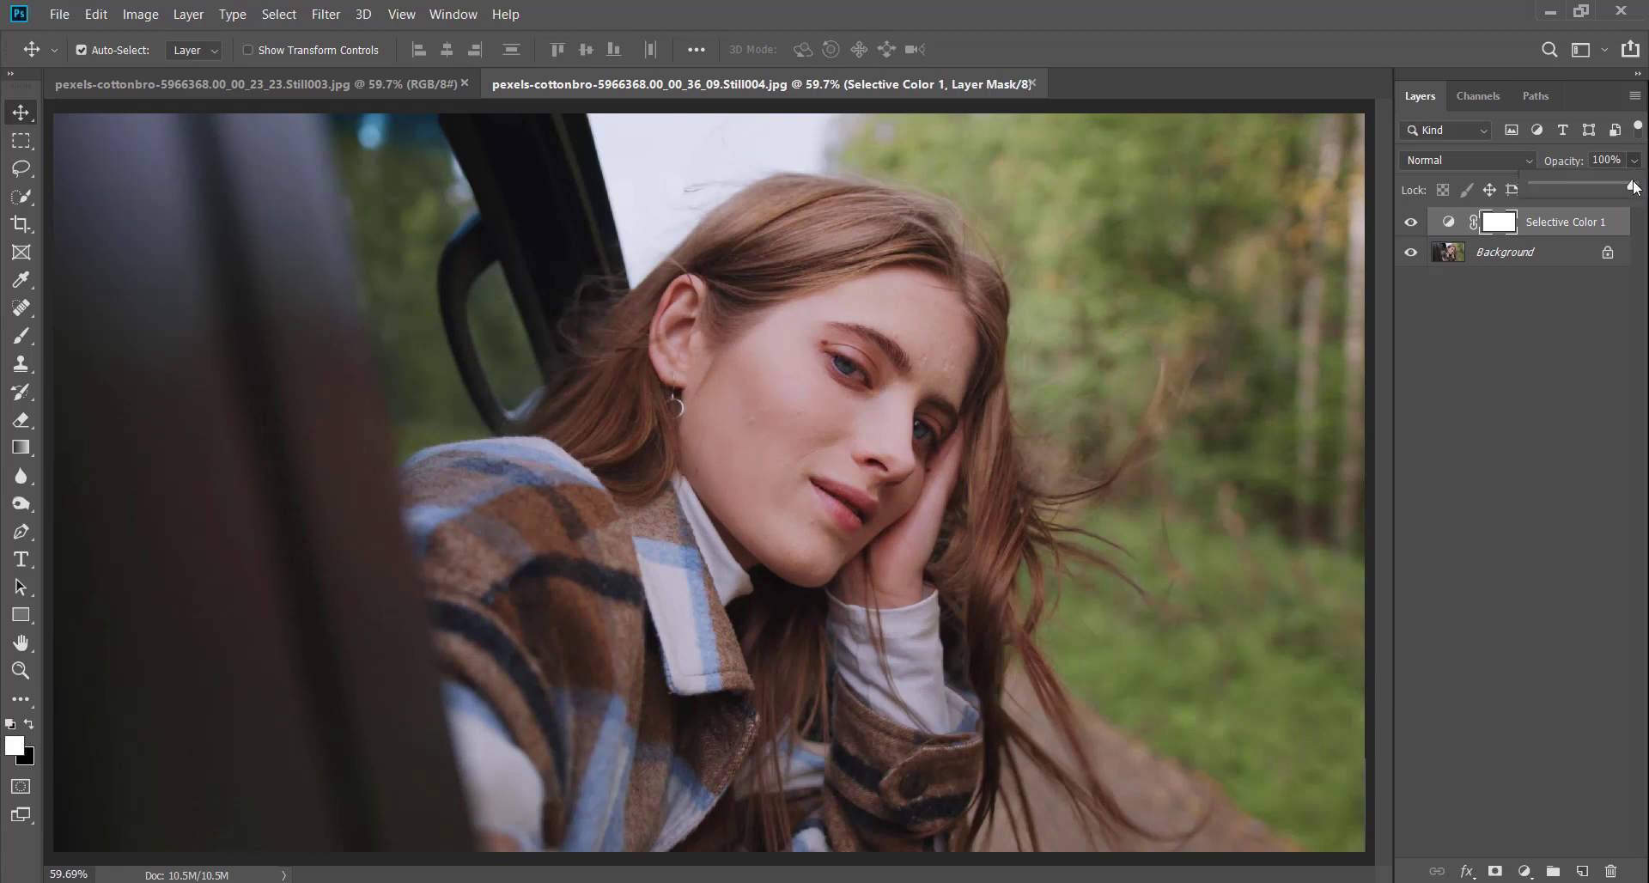
drag(1636, 184, 1599, 187)
click(1618, 160)
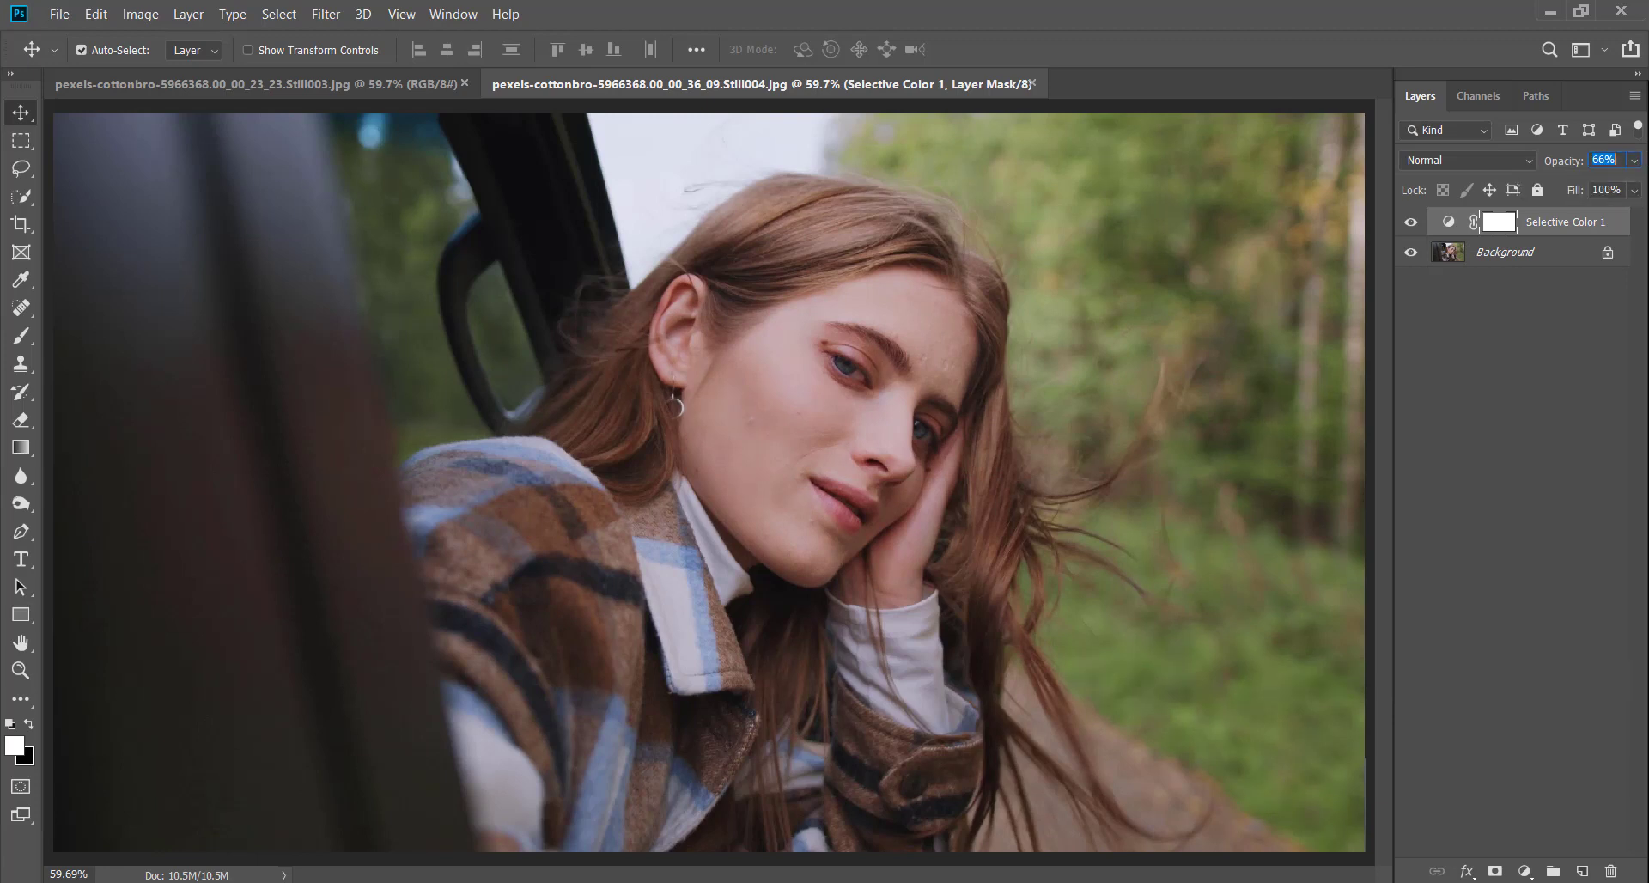
text(70)
click(1514, 315)
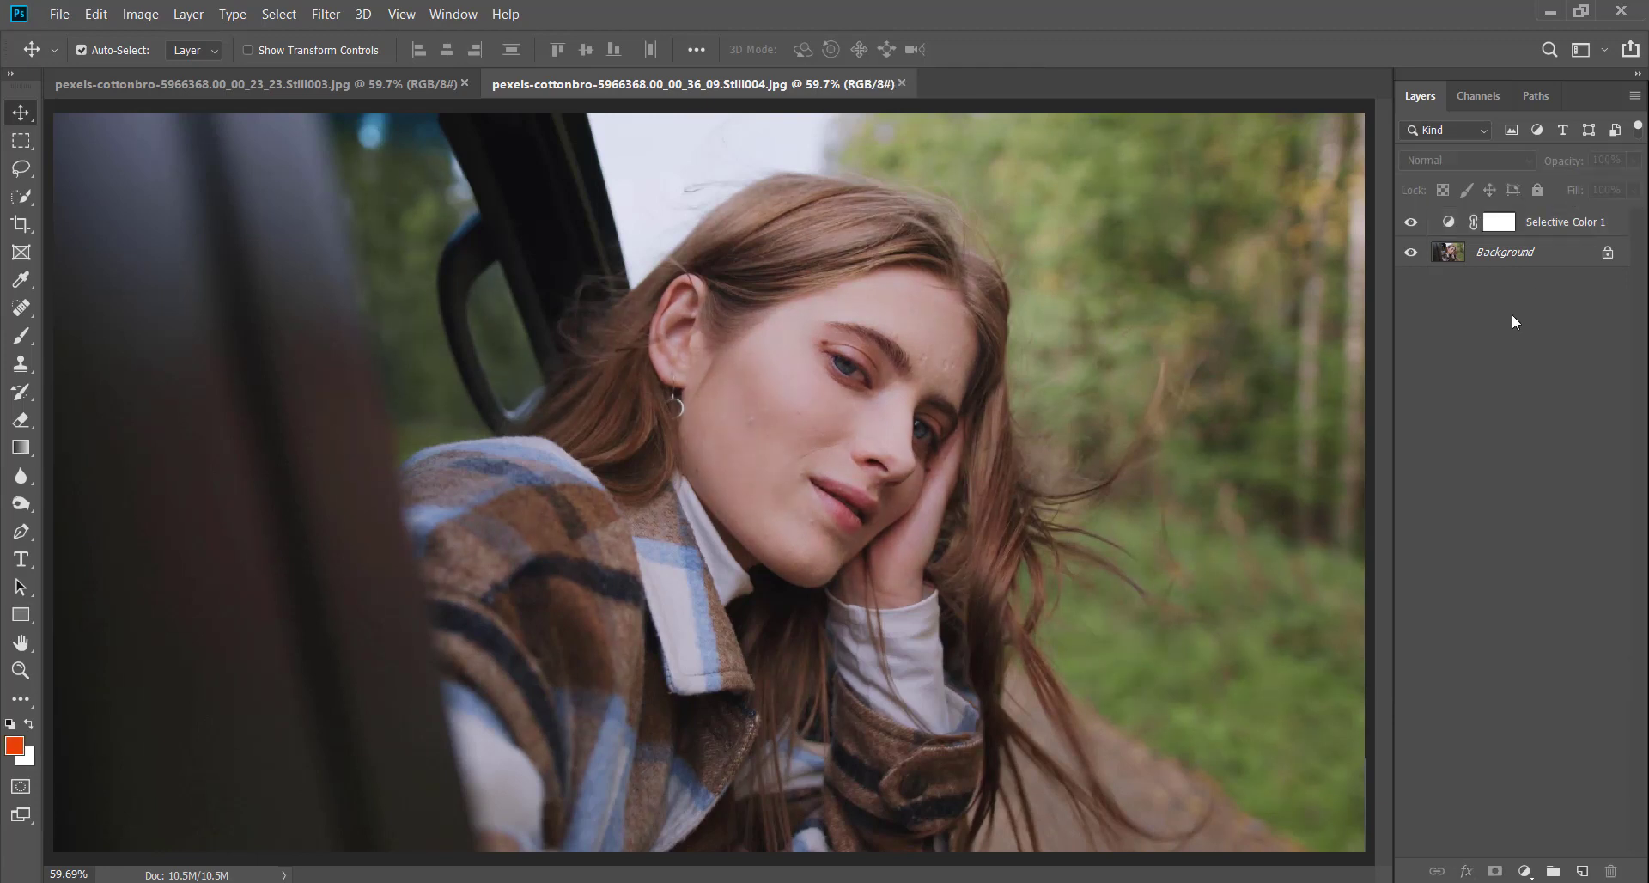
- Add a Photo Filter adjustment layer above Selective Color 1, set its color to bright blue 0db8ff, and close the properties
click(1531, 229)
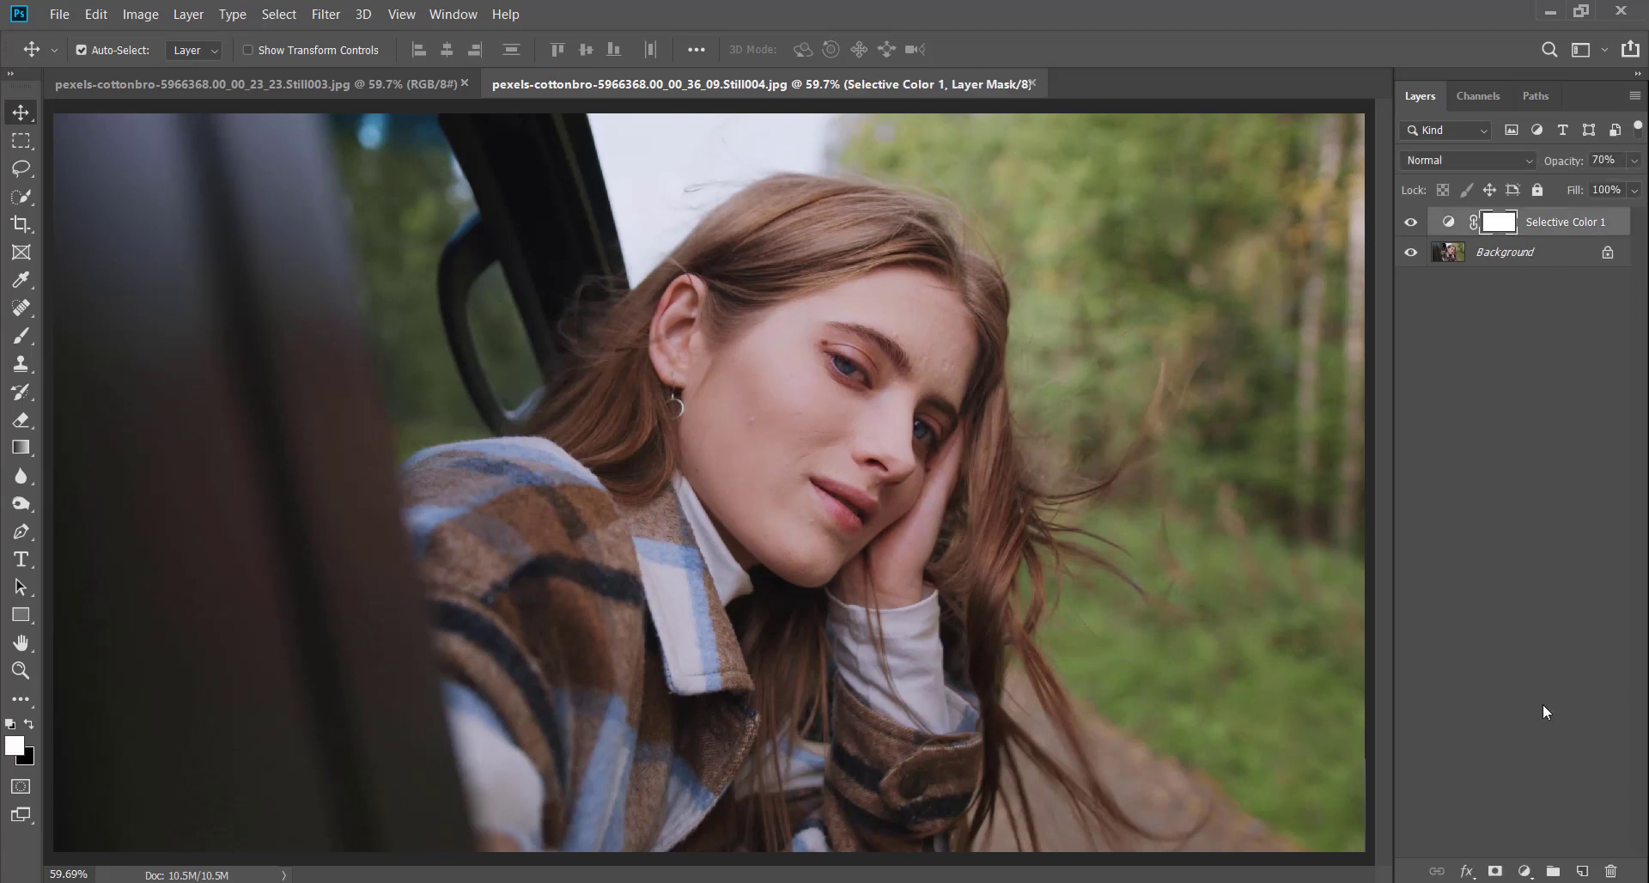
click(1523, 872)
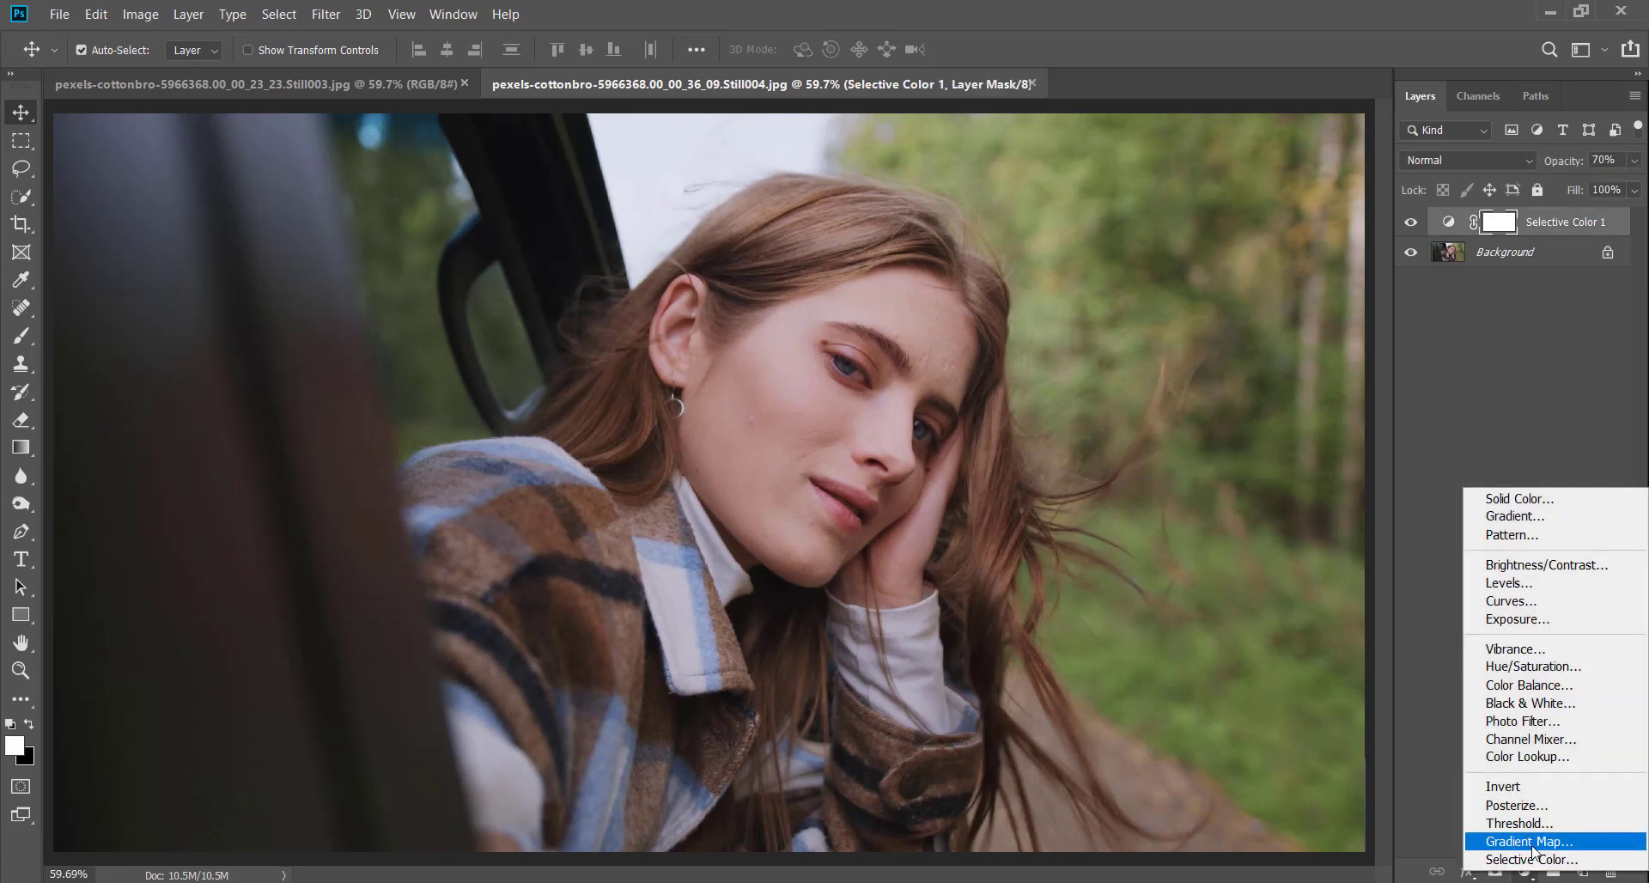
click(1532, 721)
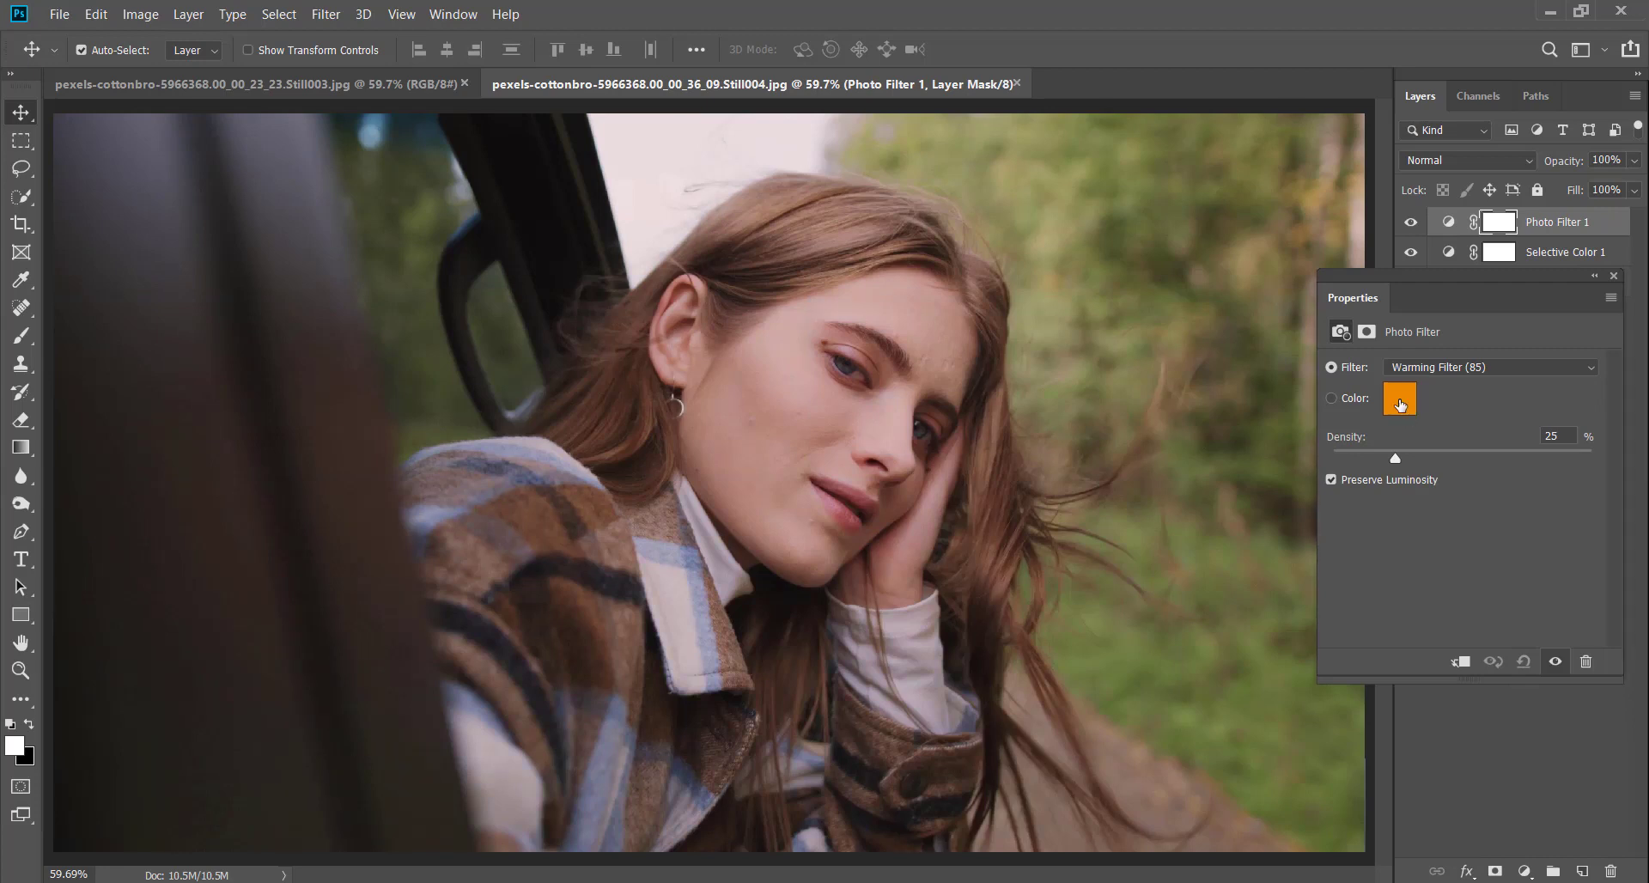
click(1400, 404)
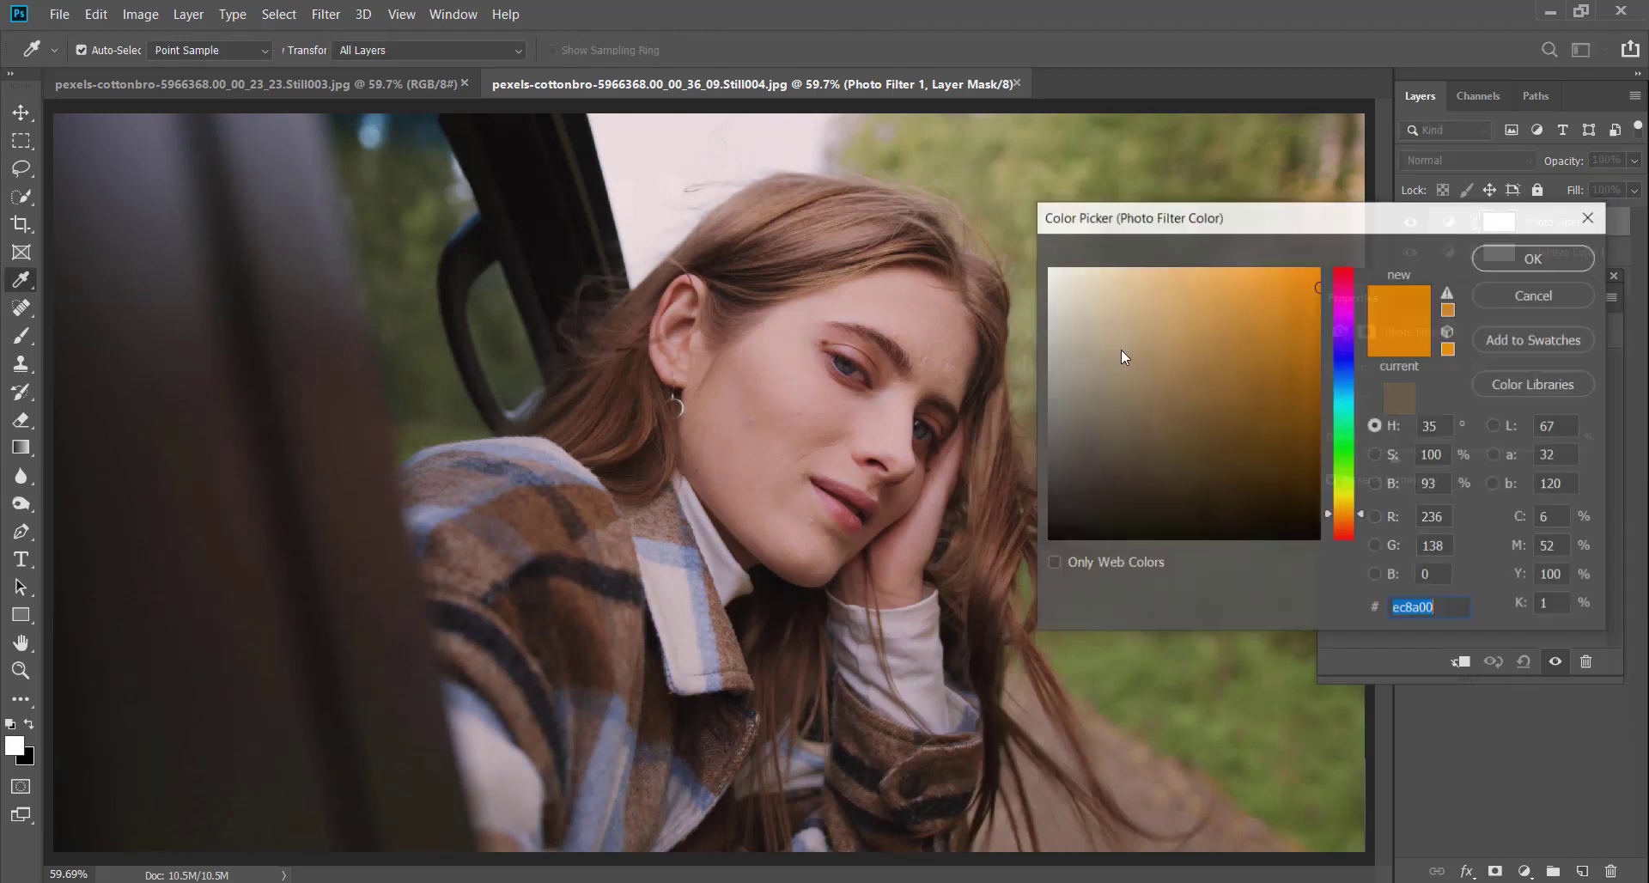
click(1344, 416)
click(1343, 389)
click(1306, 266)
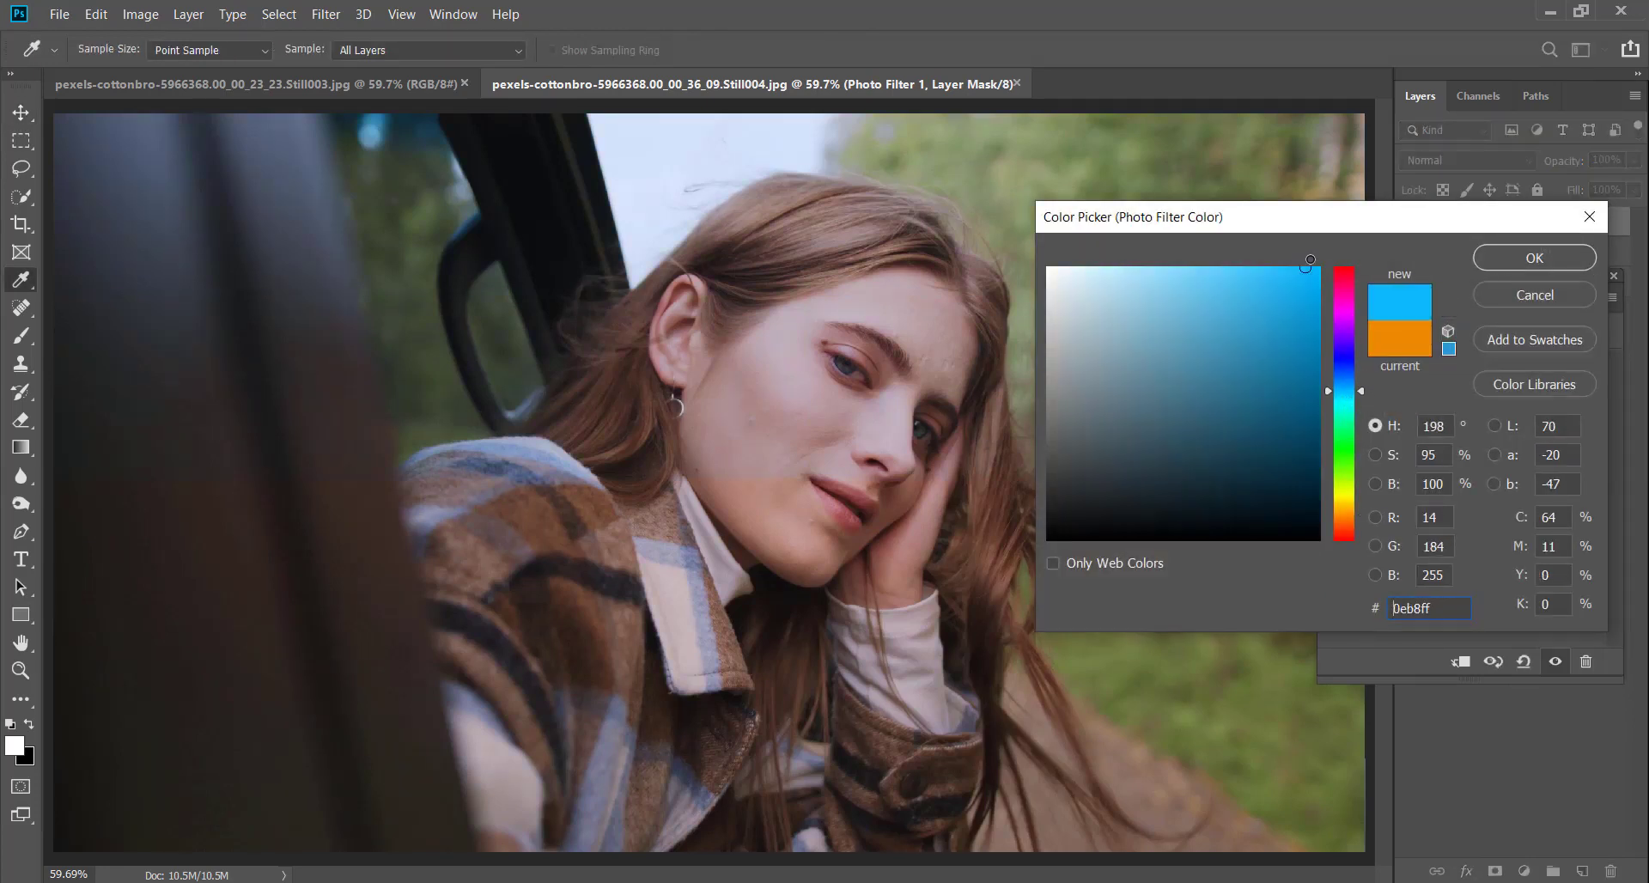
click(1520, 259)
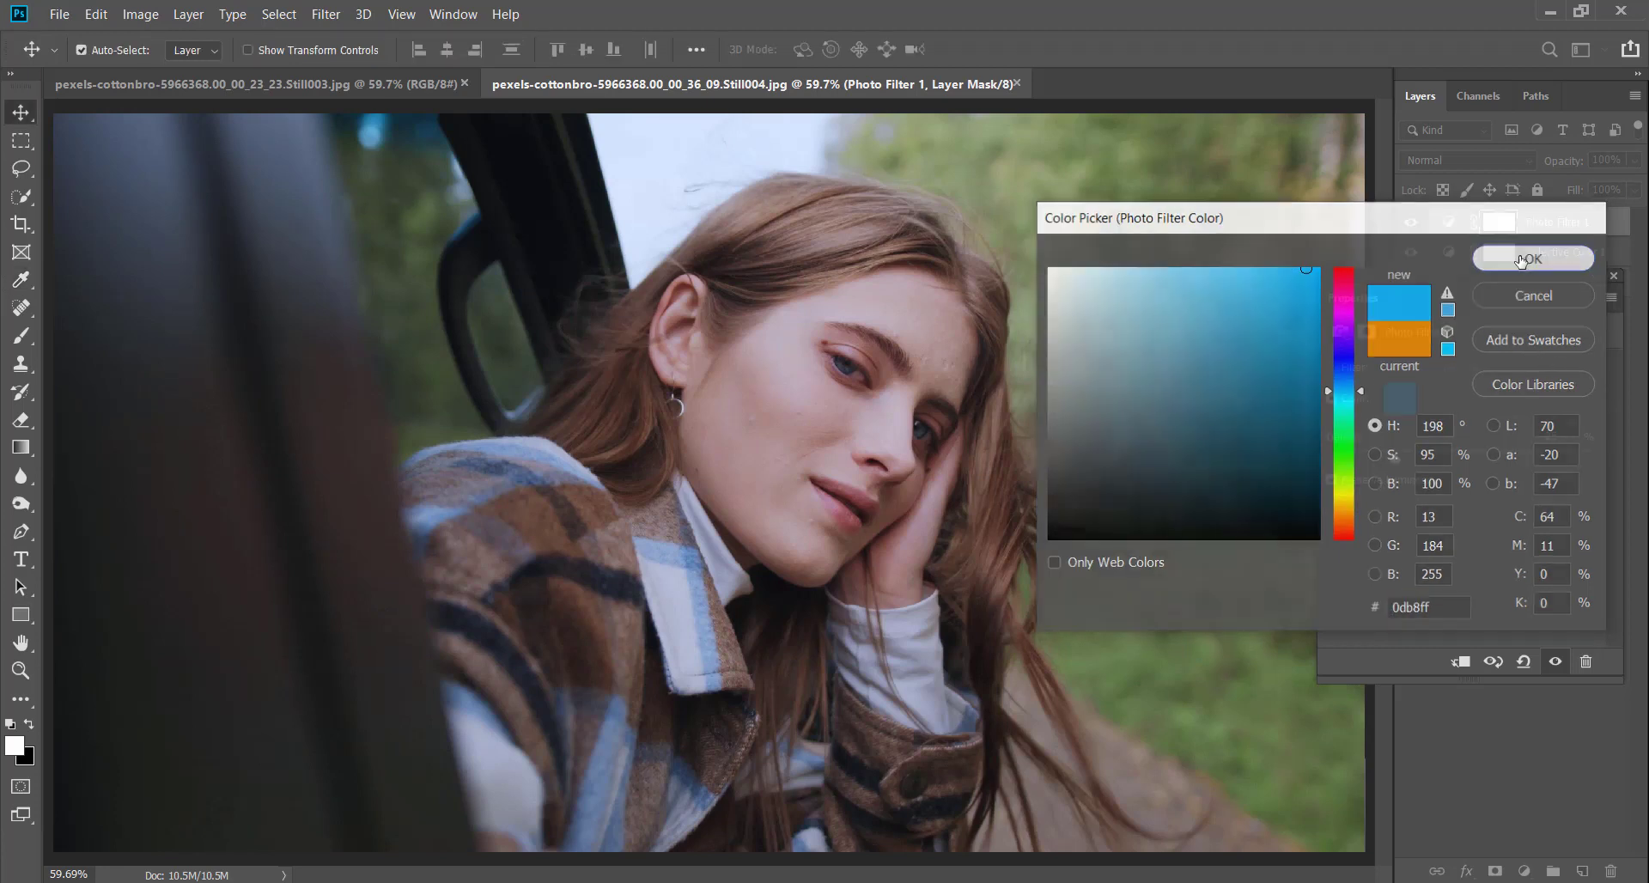
click(1614, 275)
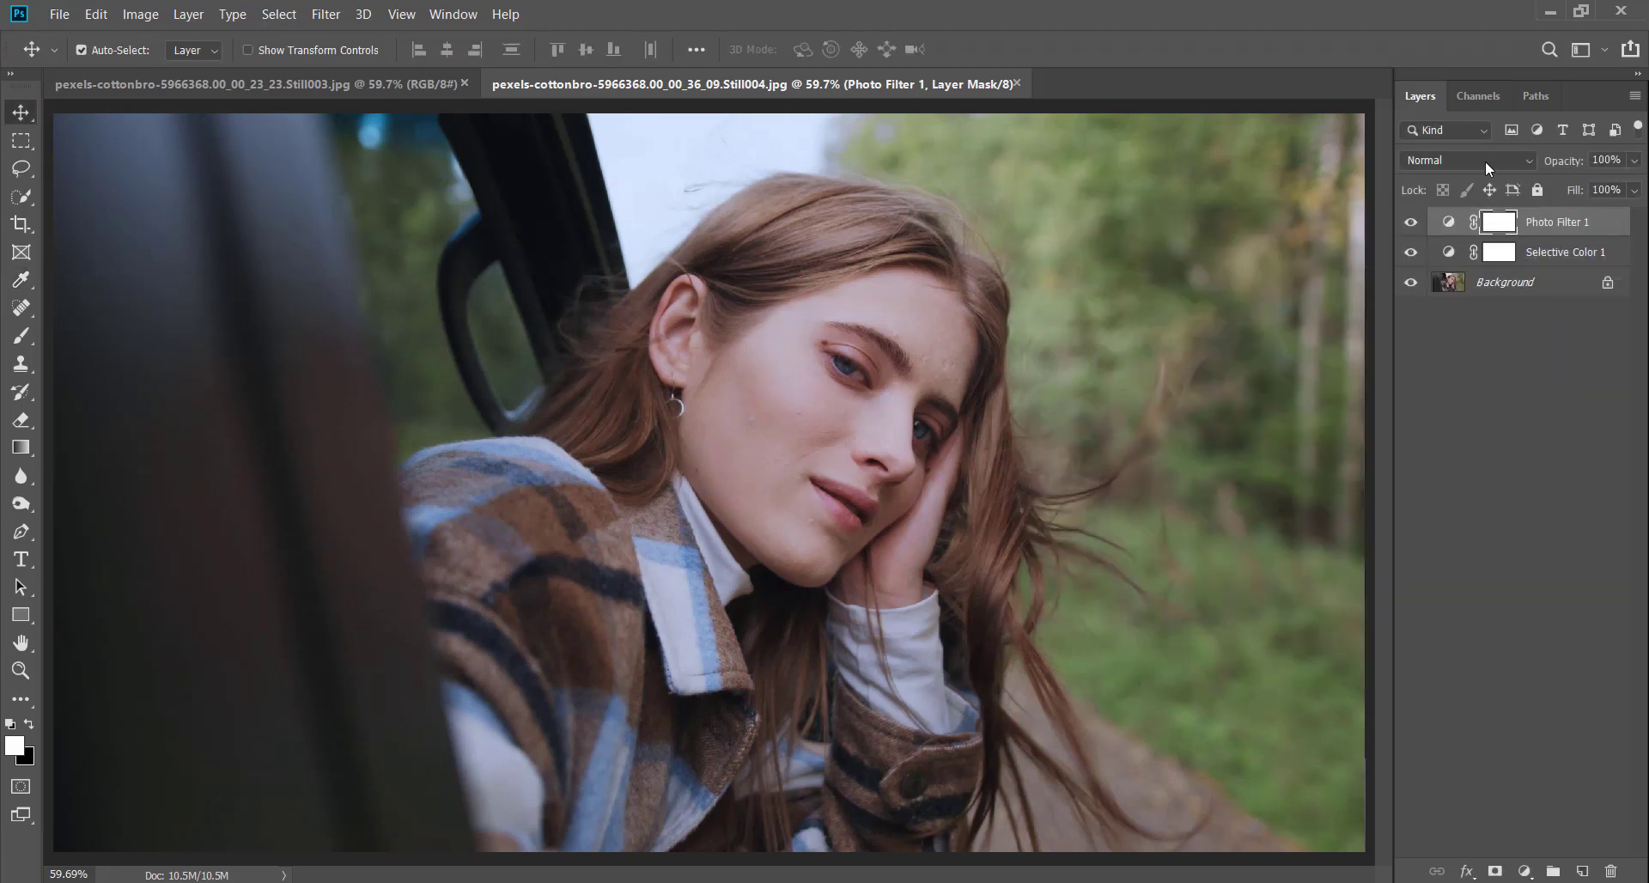
- Set the Photo Filter layer's blend mode to Soft Light and its opacity to 30%, and deselect it
click(1477, 160)
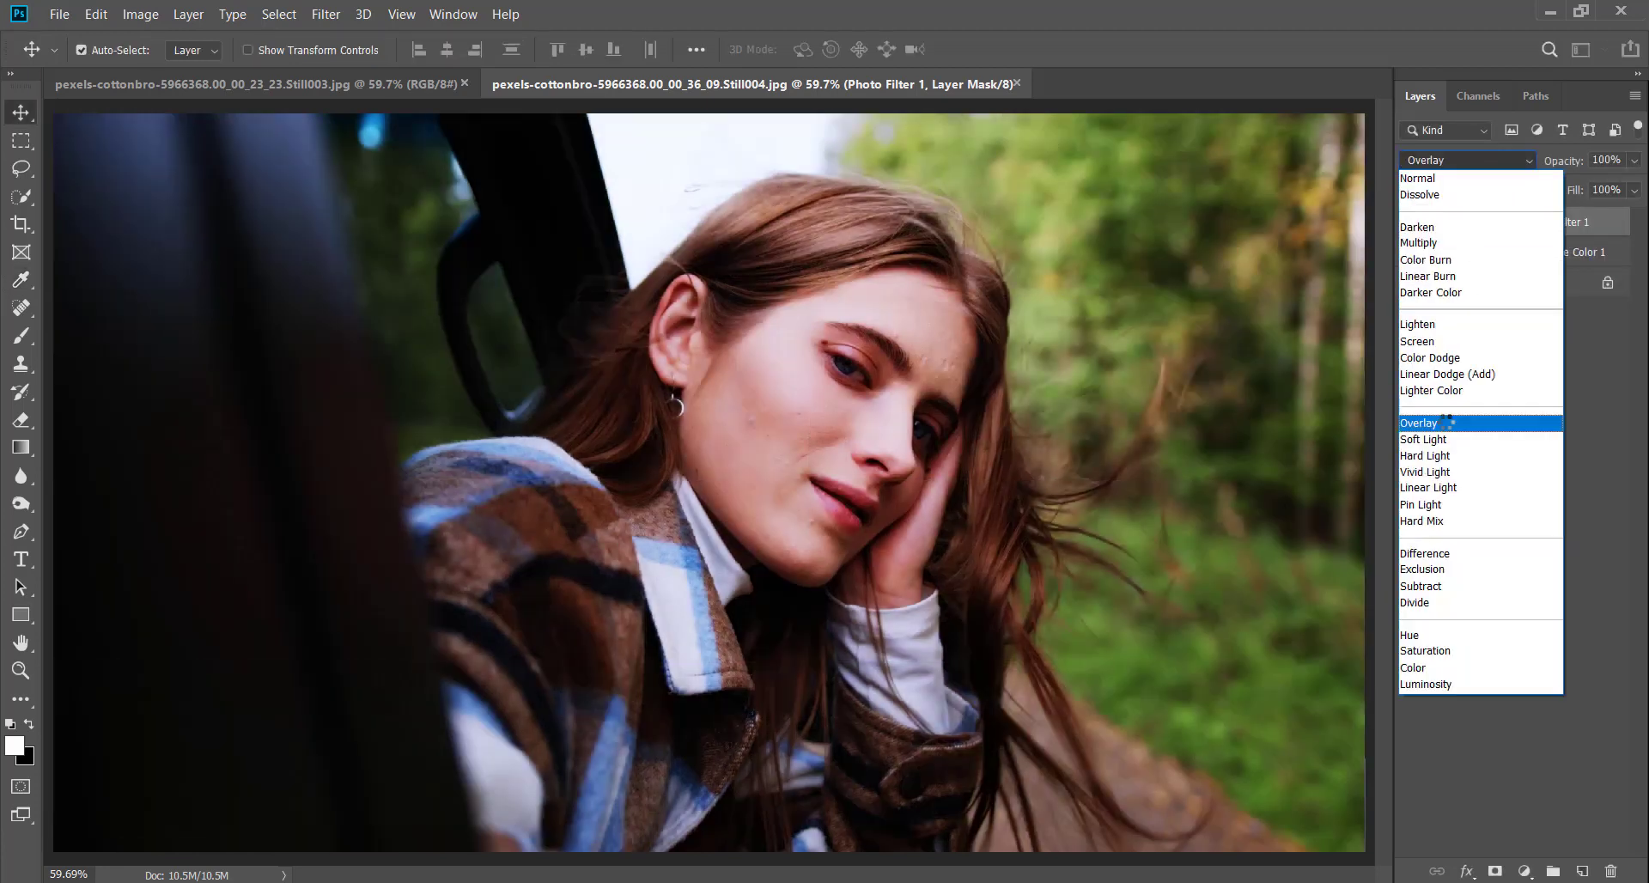
click(1450, 439)
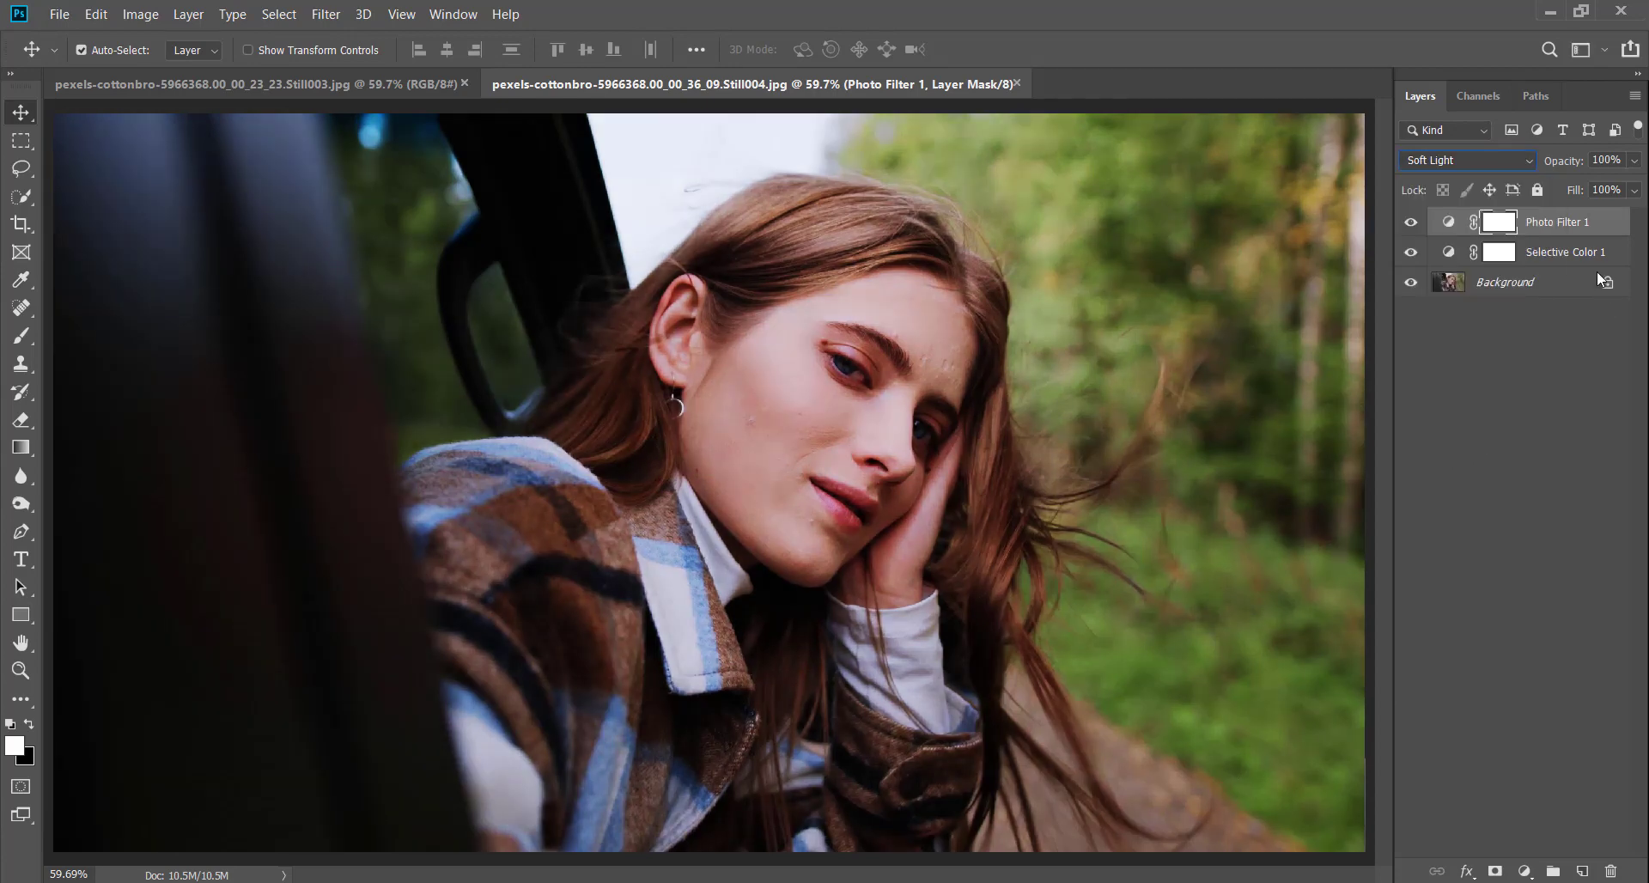
click(1635, 161)
drag(1634, 186, 1567, 182)
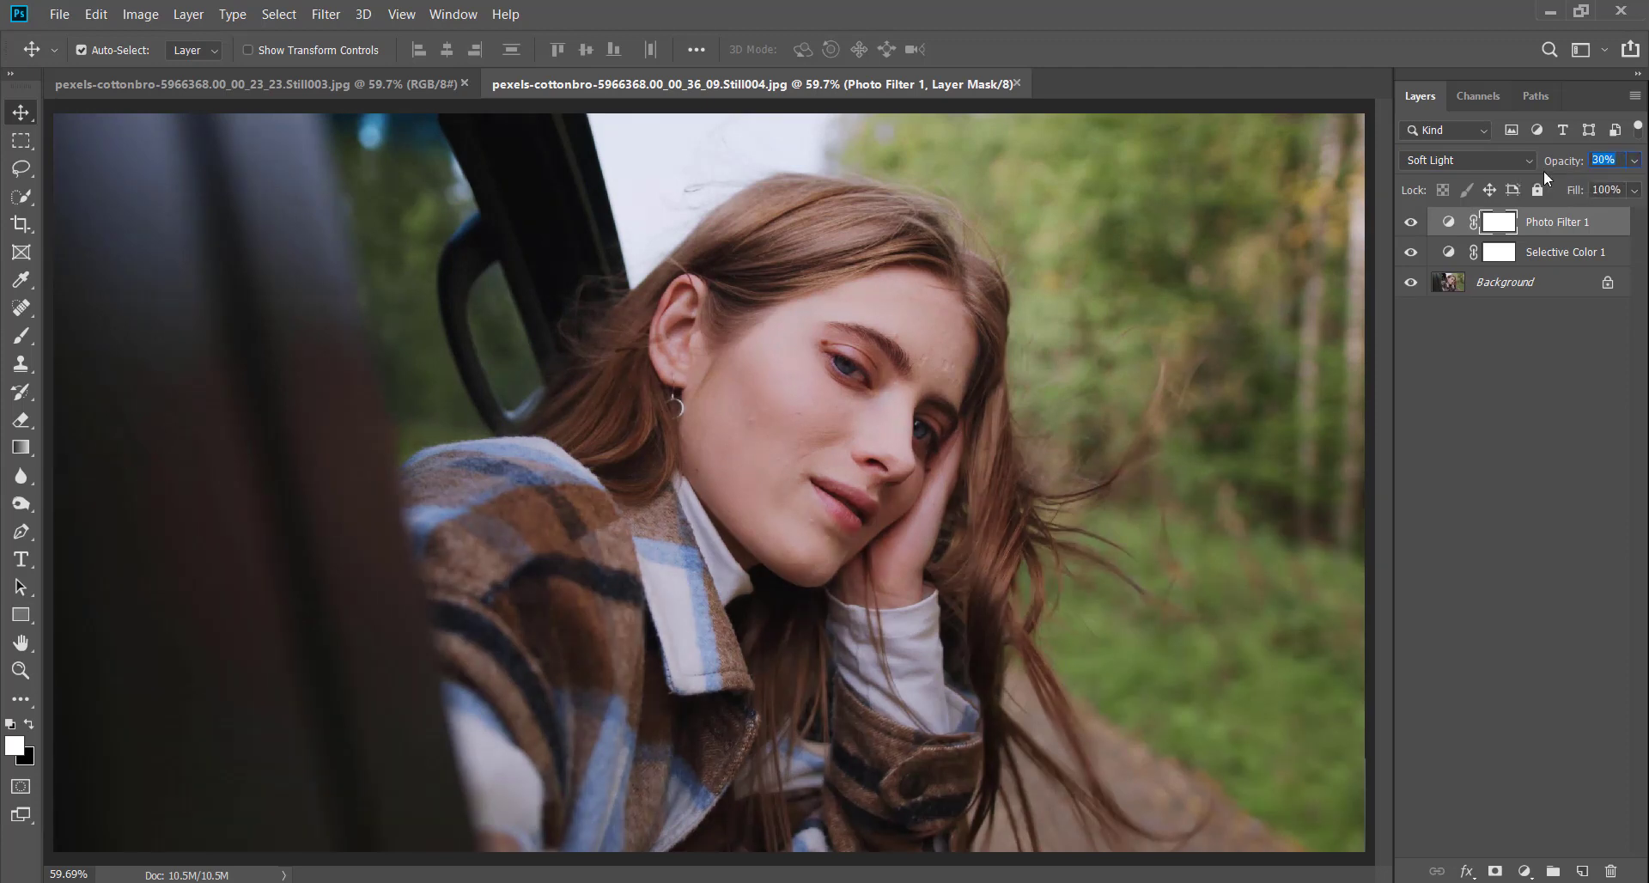
click(1526, 364)
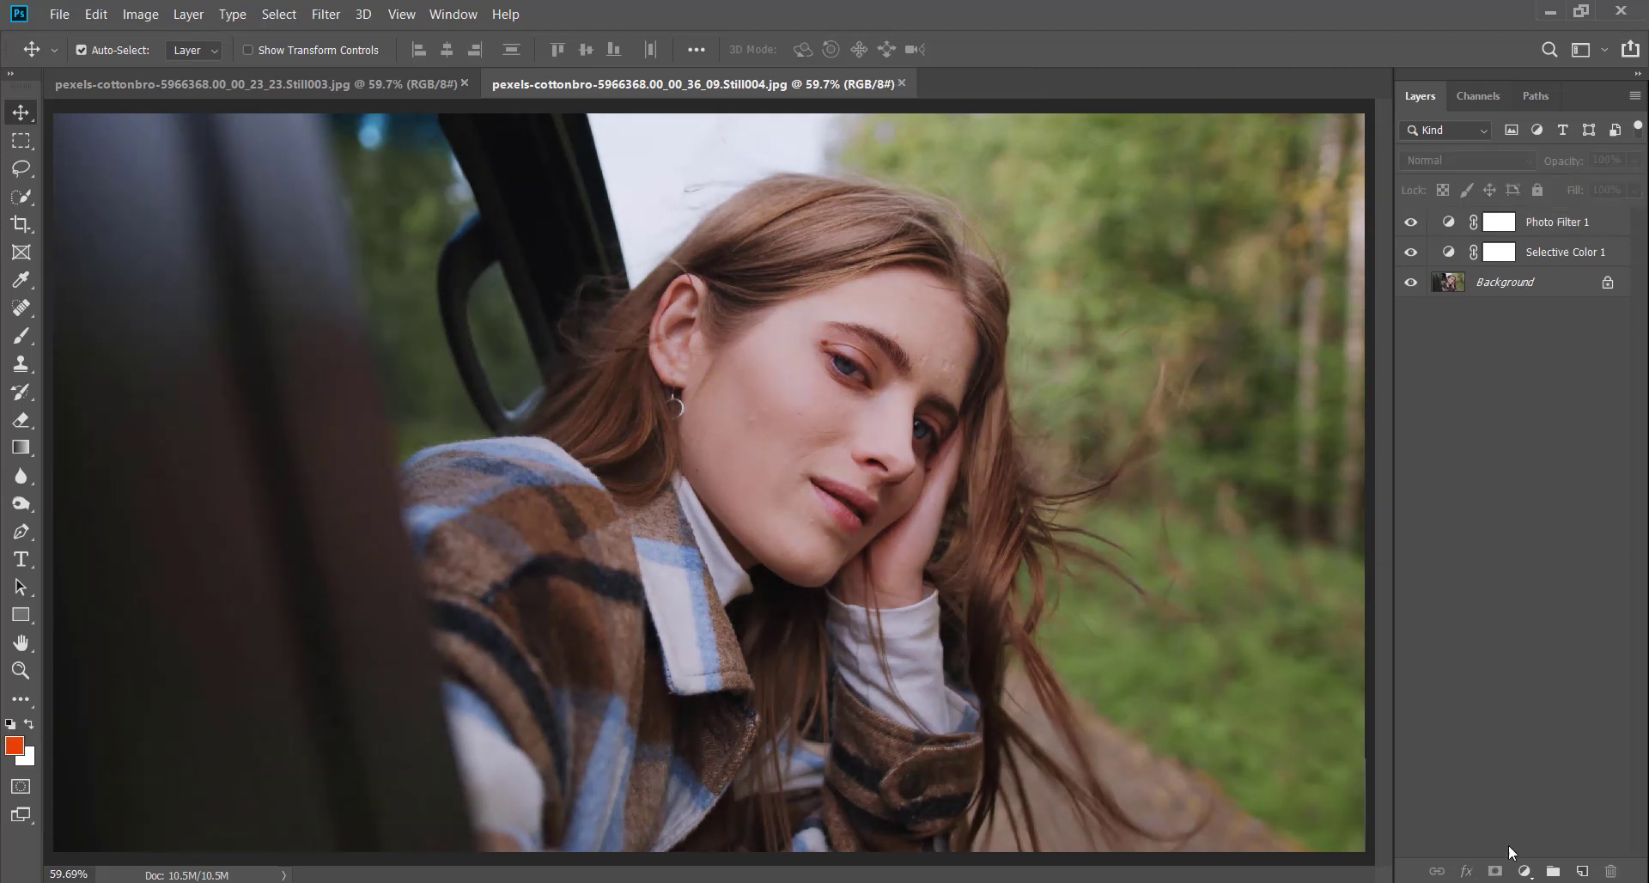
- Add a Vibrance adjustment layer on top, raise both Vibrance and Saturation, and close the properties
click(1523, 871)
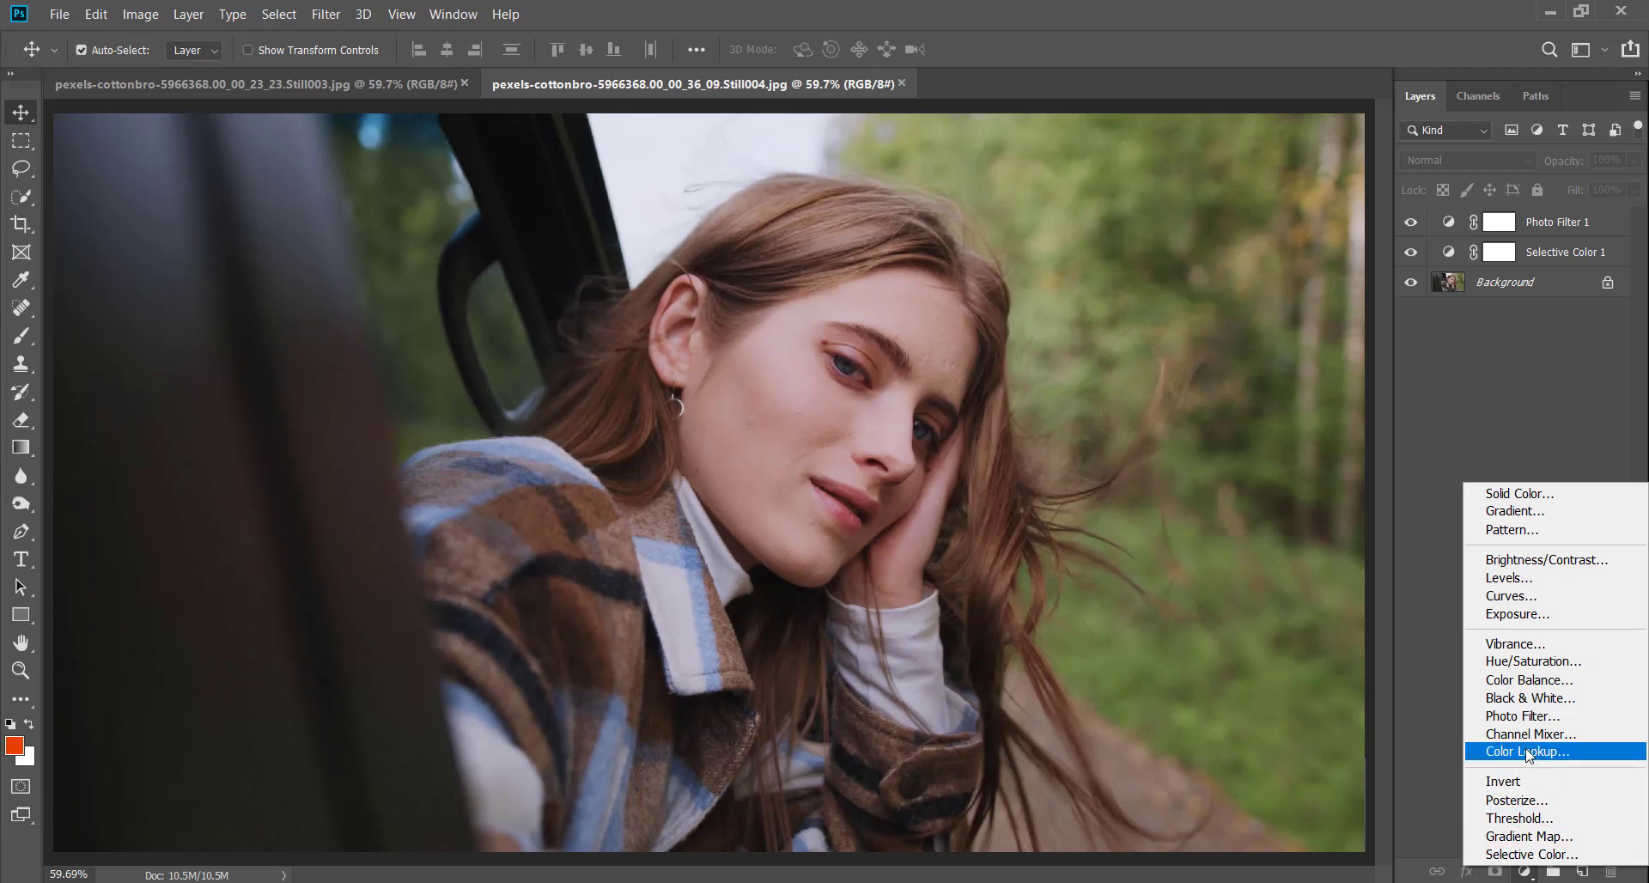
click(1501, 646)
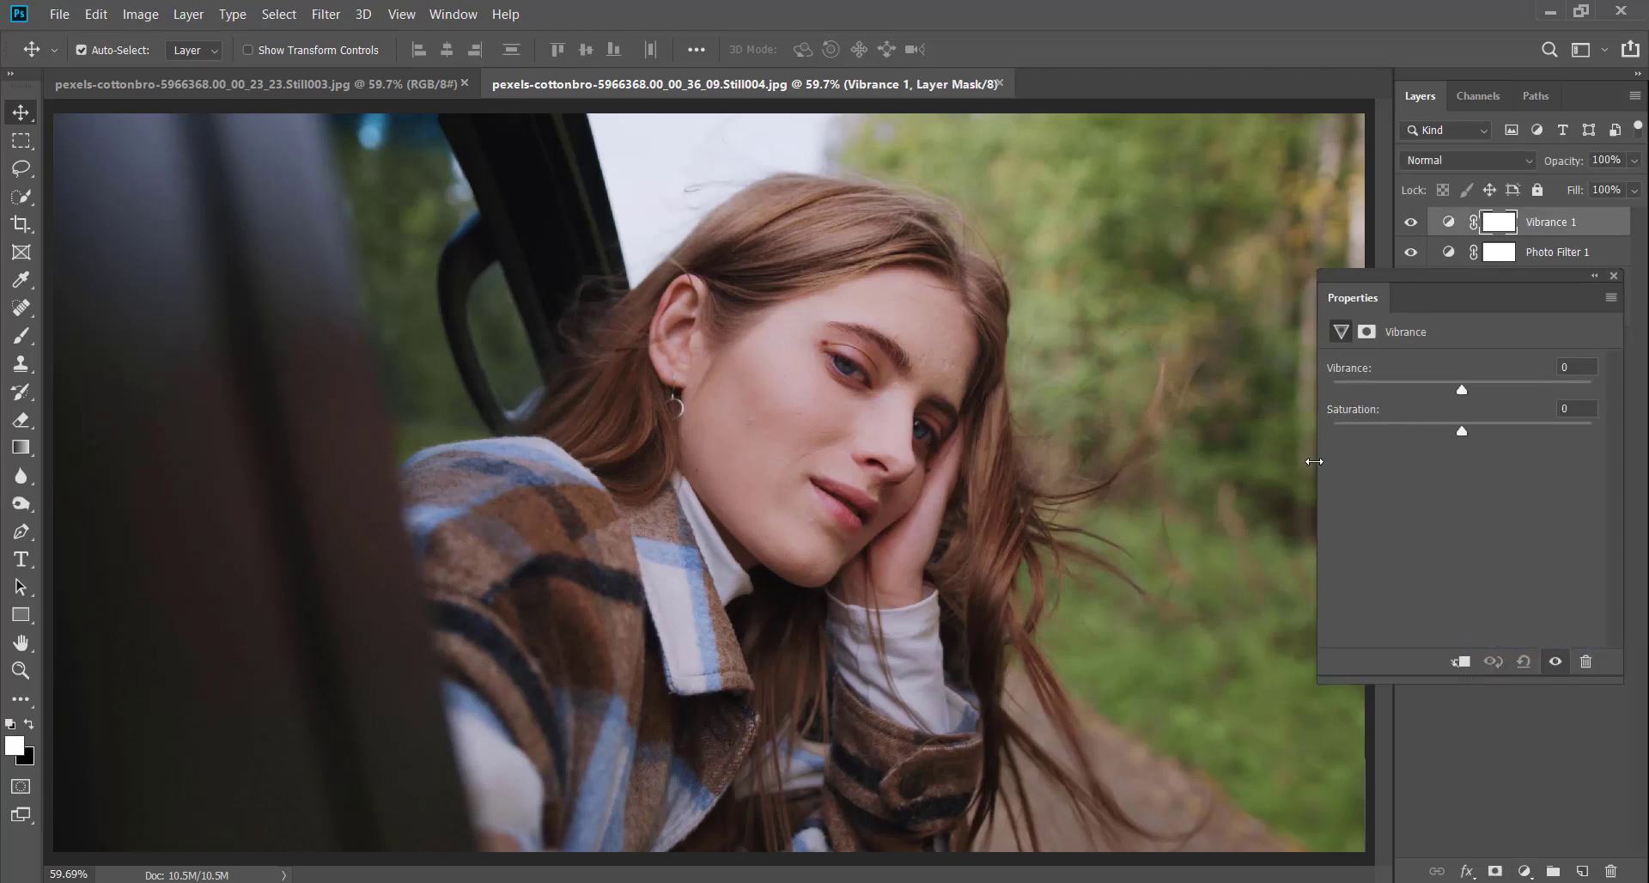
drag(1461, 385, 1481, 389)
drag(1498, 394, 1496, 431)
click(1613, 276)
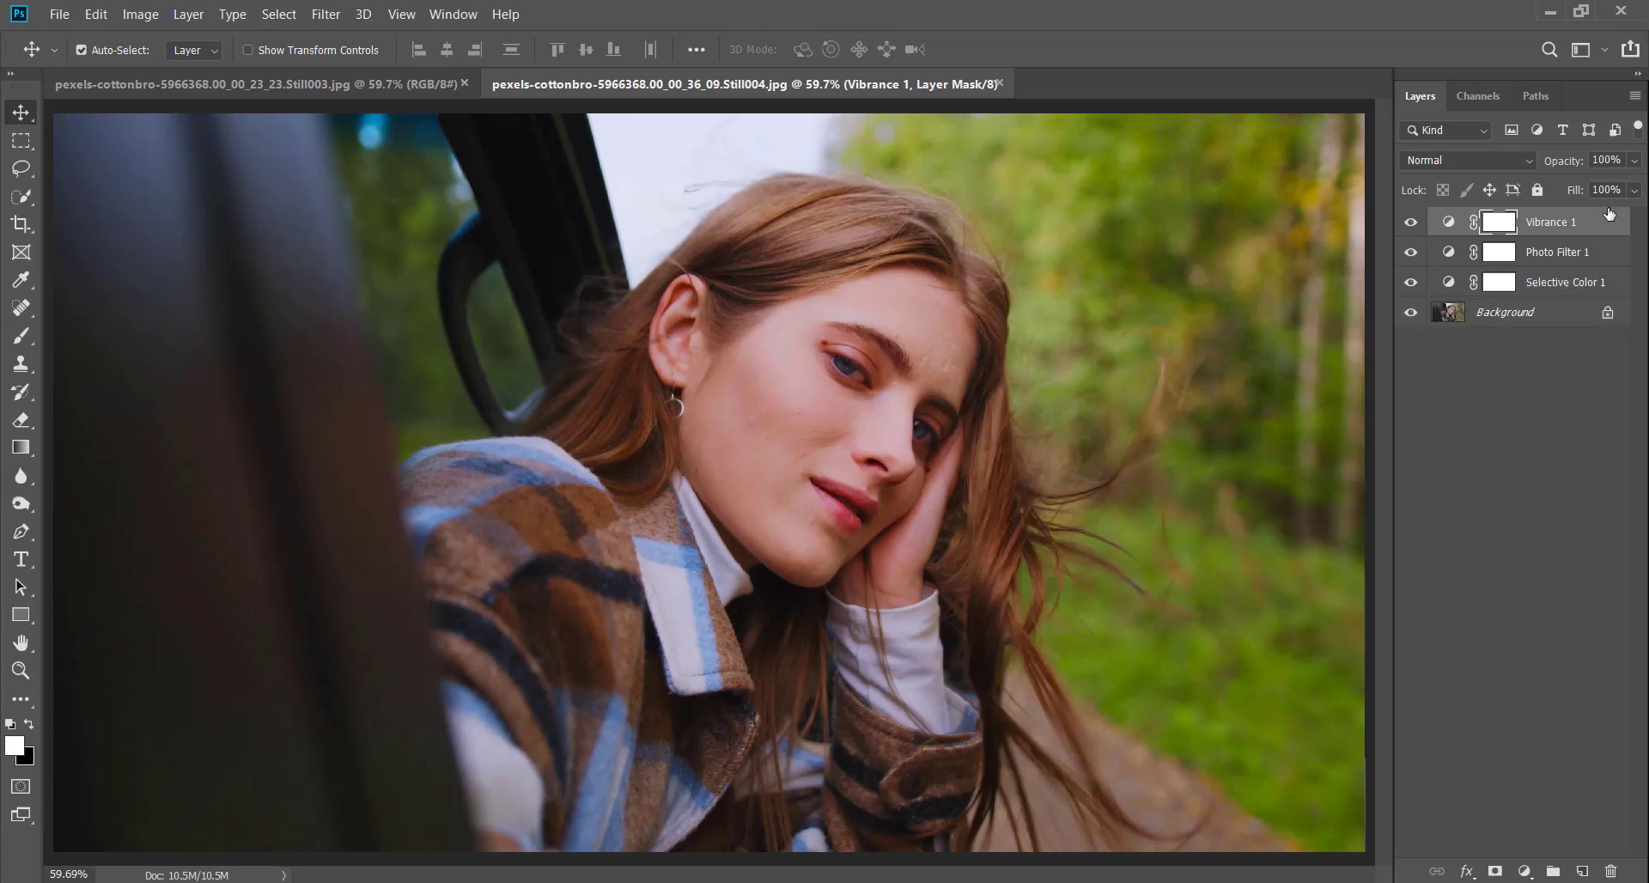
- Compare the image with and without the Vibrance layer, set the layer's opacity to 50%, and deselect it
click(1634, 161)
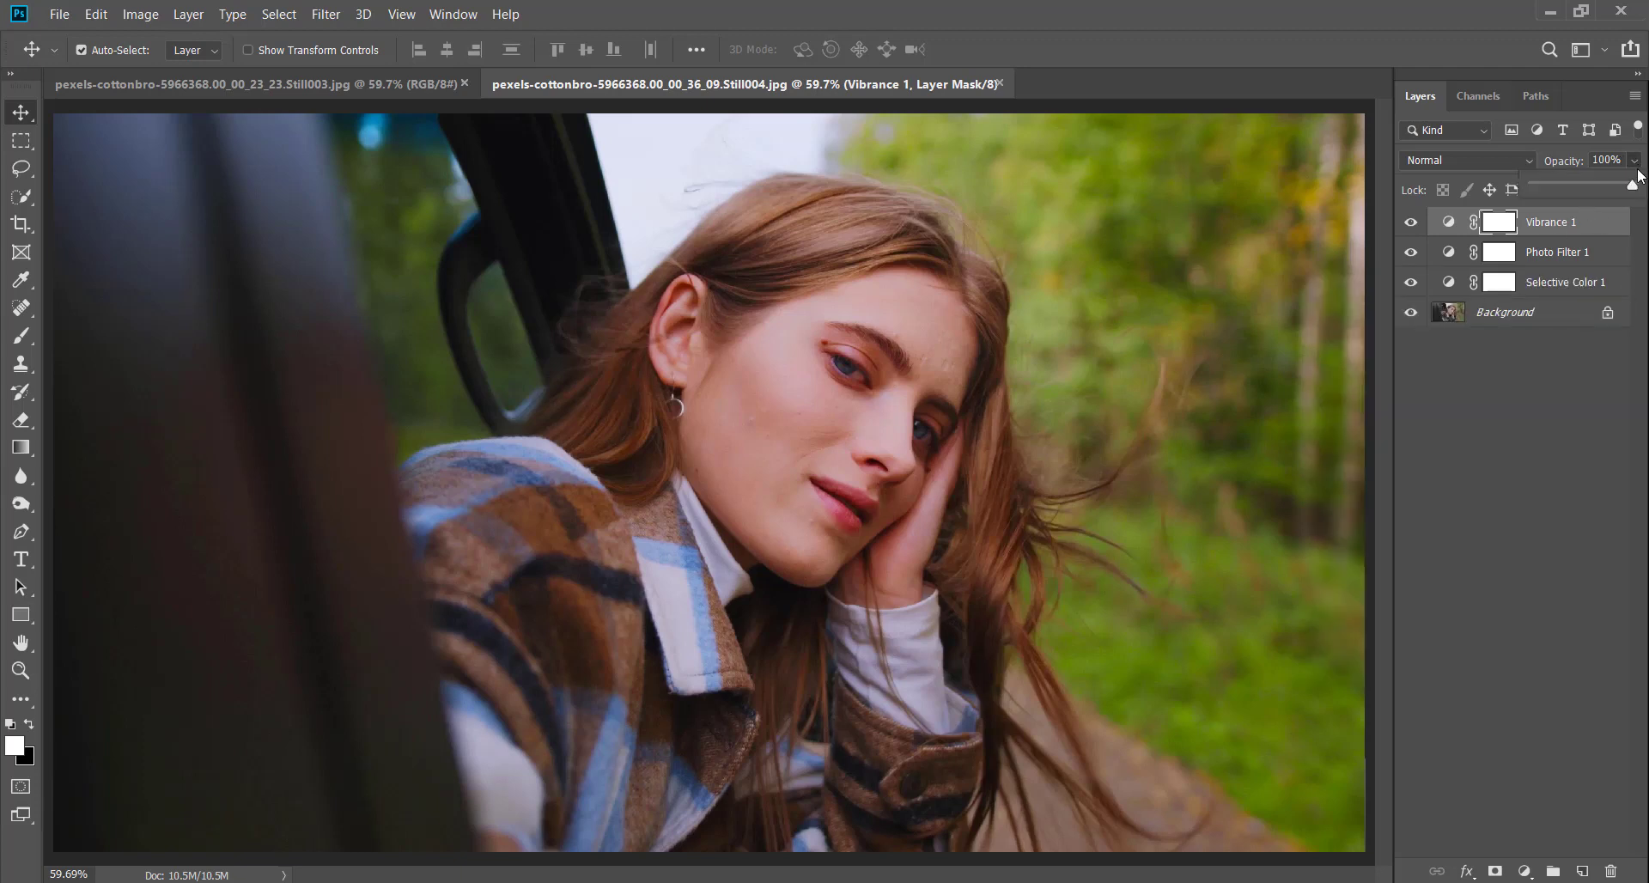
drag(1632, 185, 1535, 189)
click(1411, 223)
click(1413, 224)
click(1413, 224)
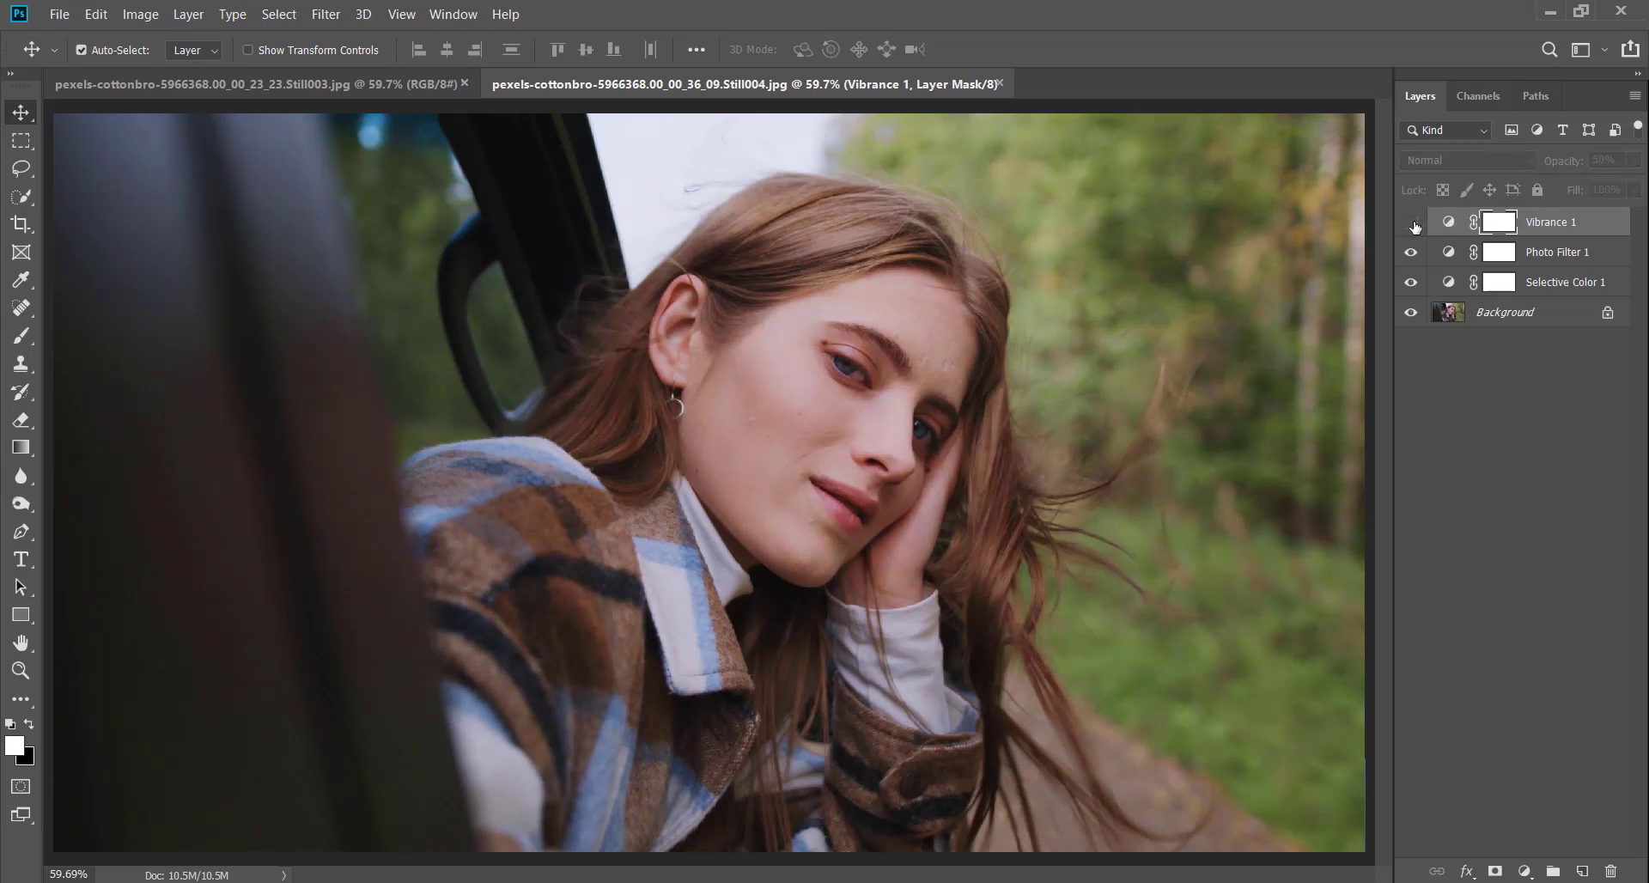
click(1413, 224)
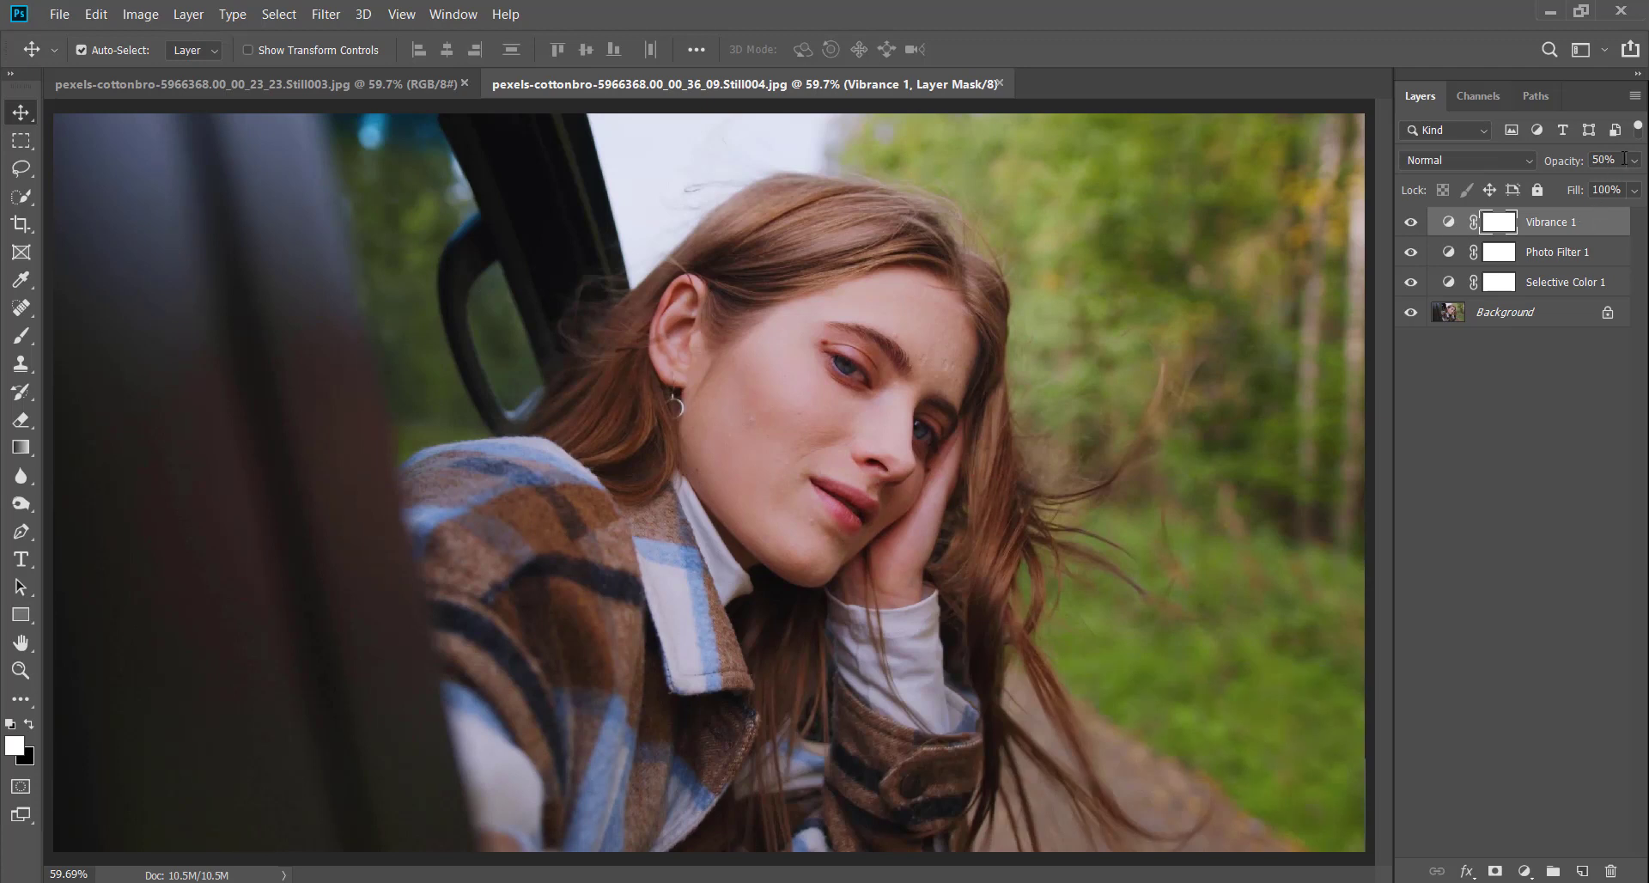
click(1537, 434)
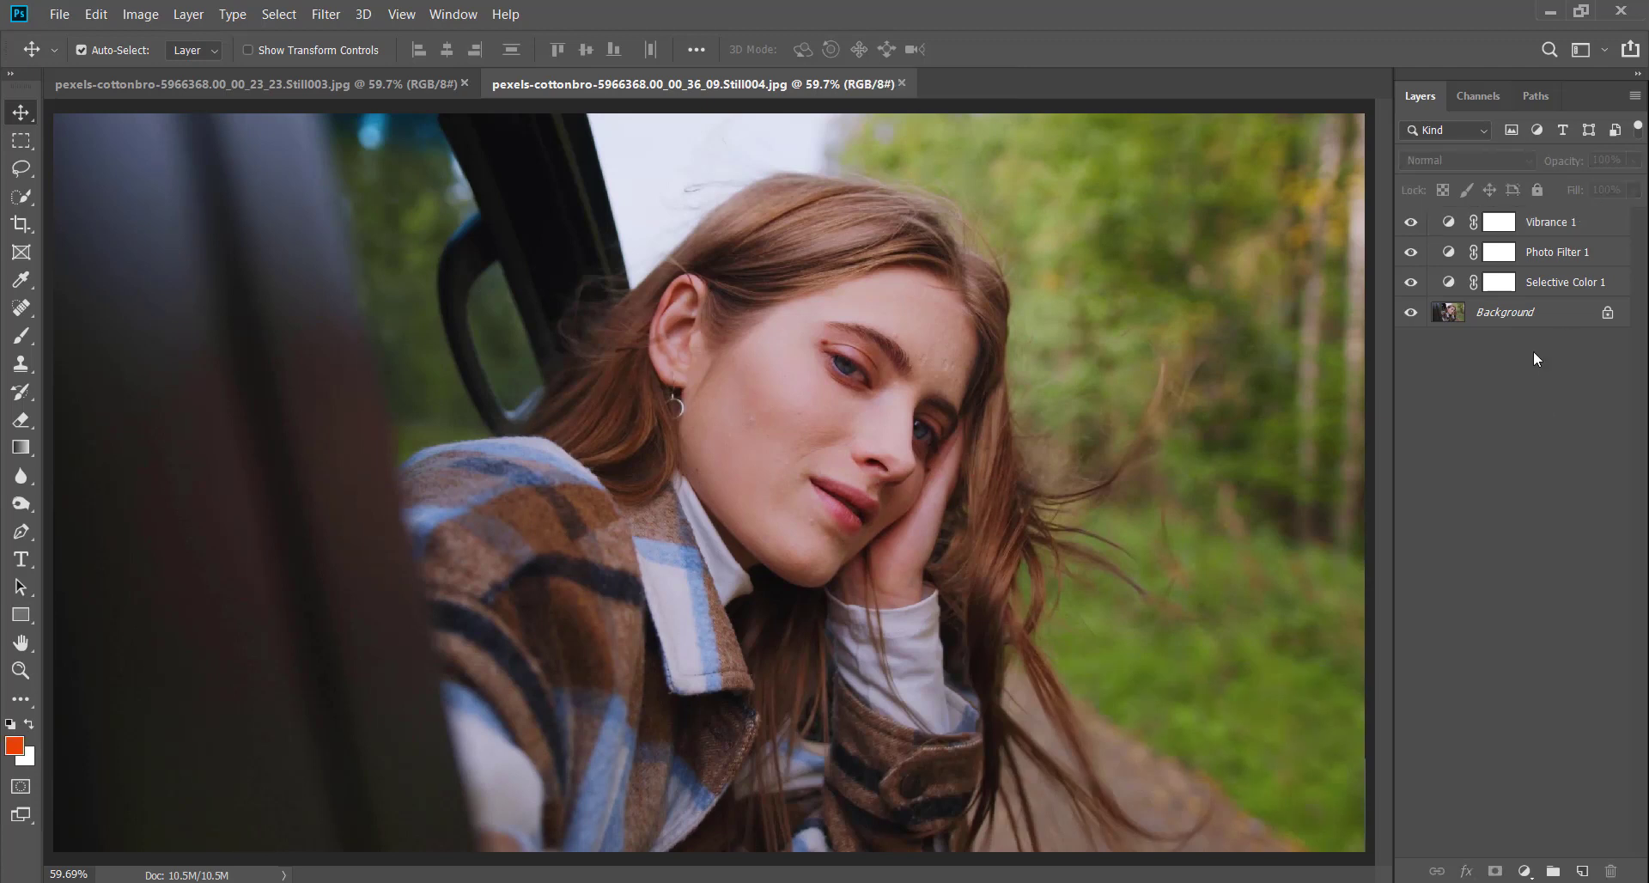
- Add a Levels adjustment layer with RGB input levels of 4, 1.24 and 253, and close the properties
click(1525, 871)
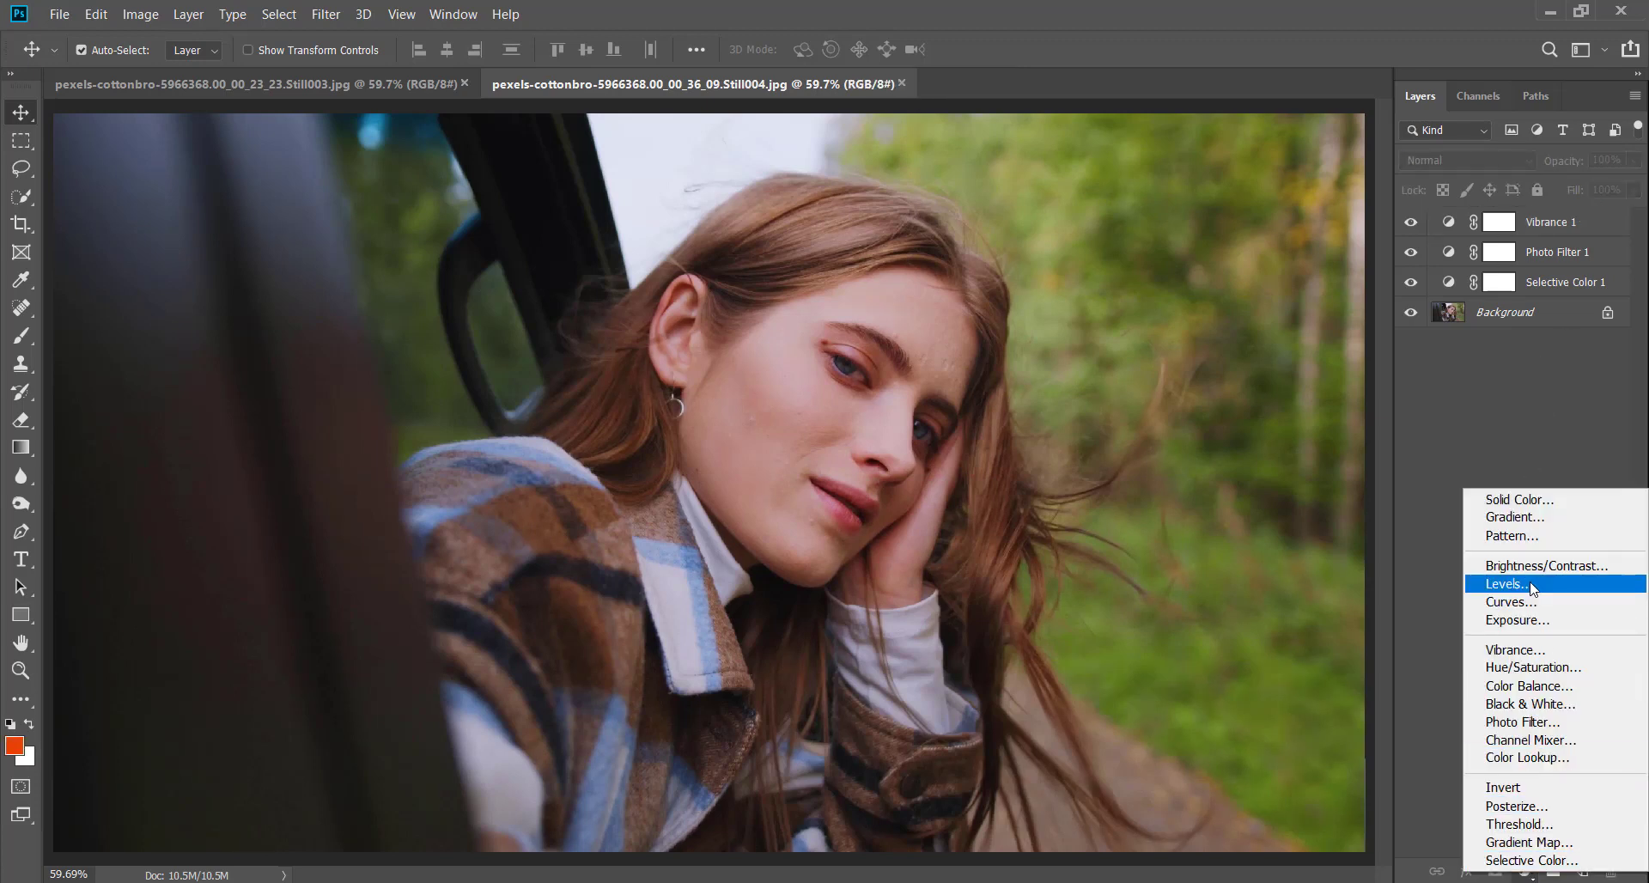
click(1505, 584)
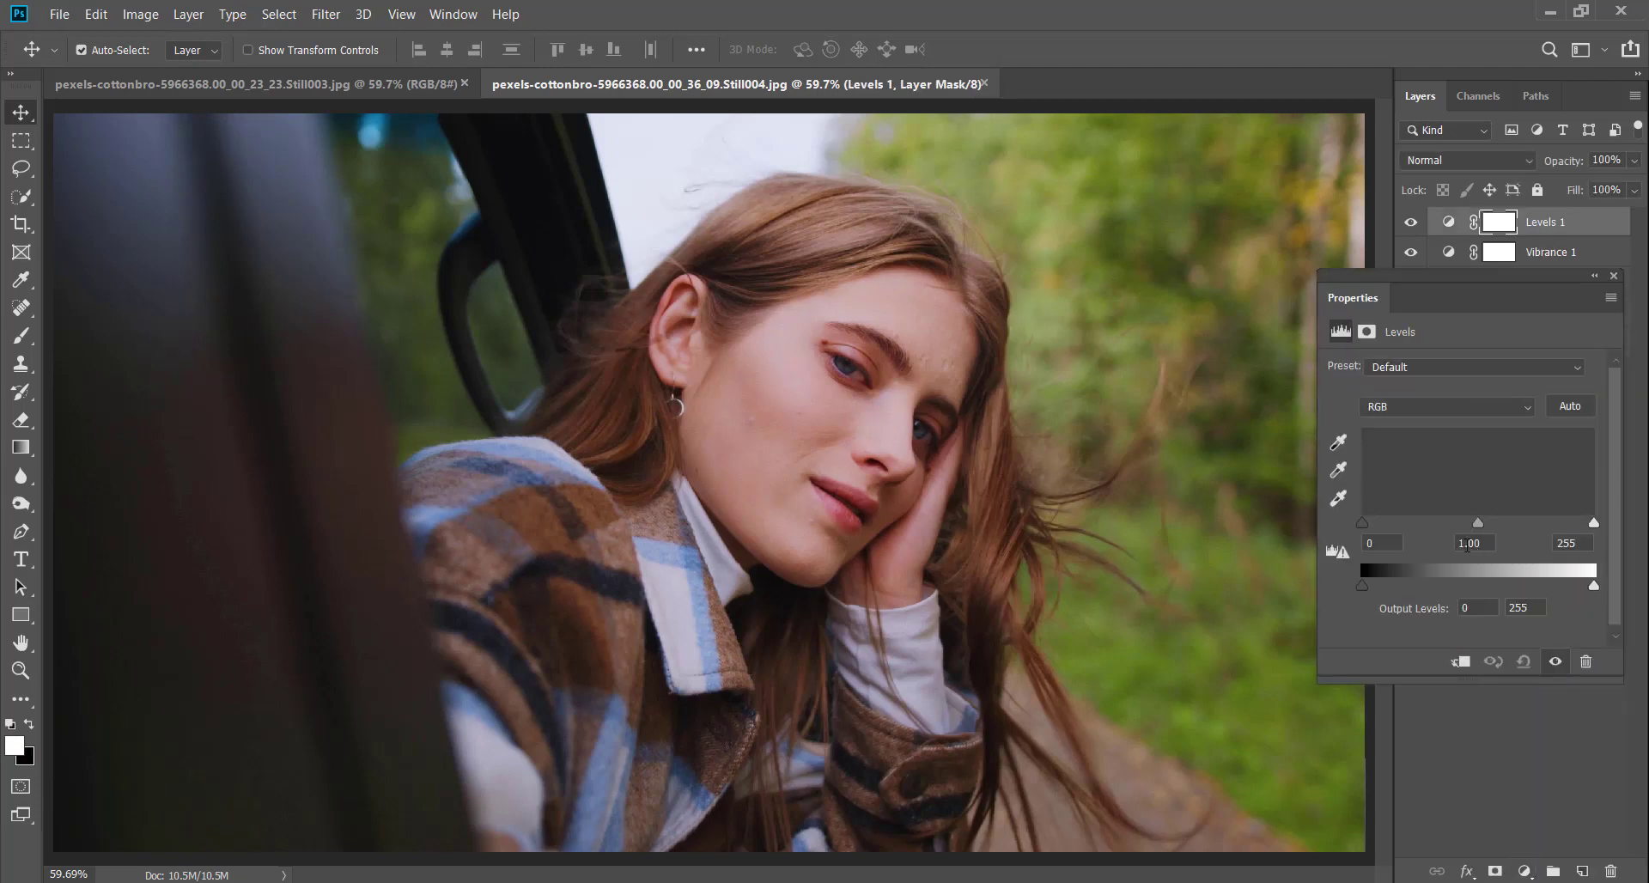
drag(1364, 524, 1370, 522)
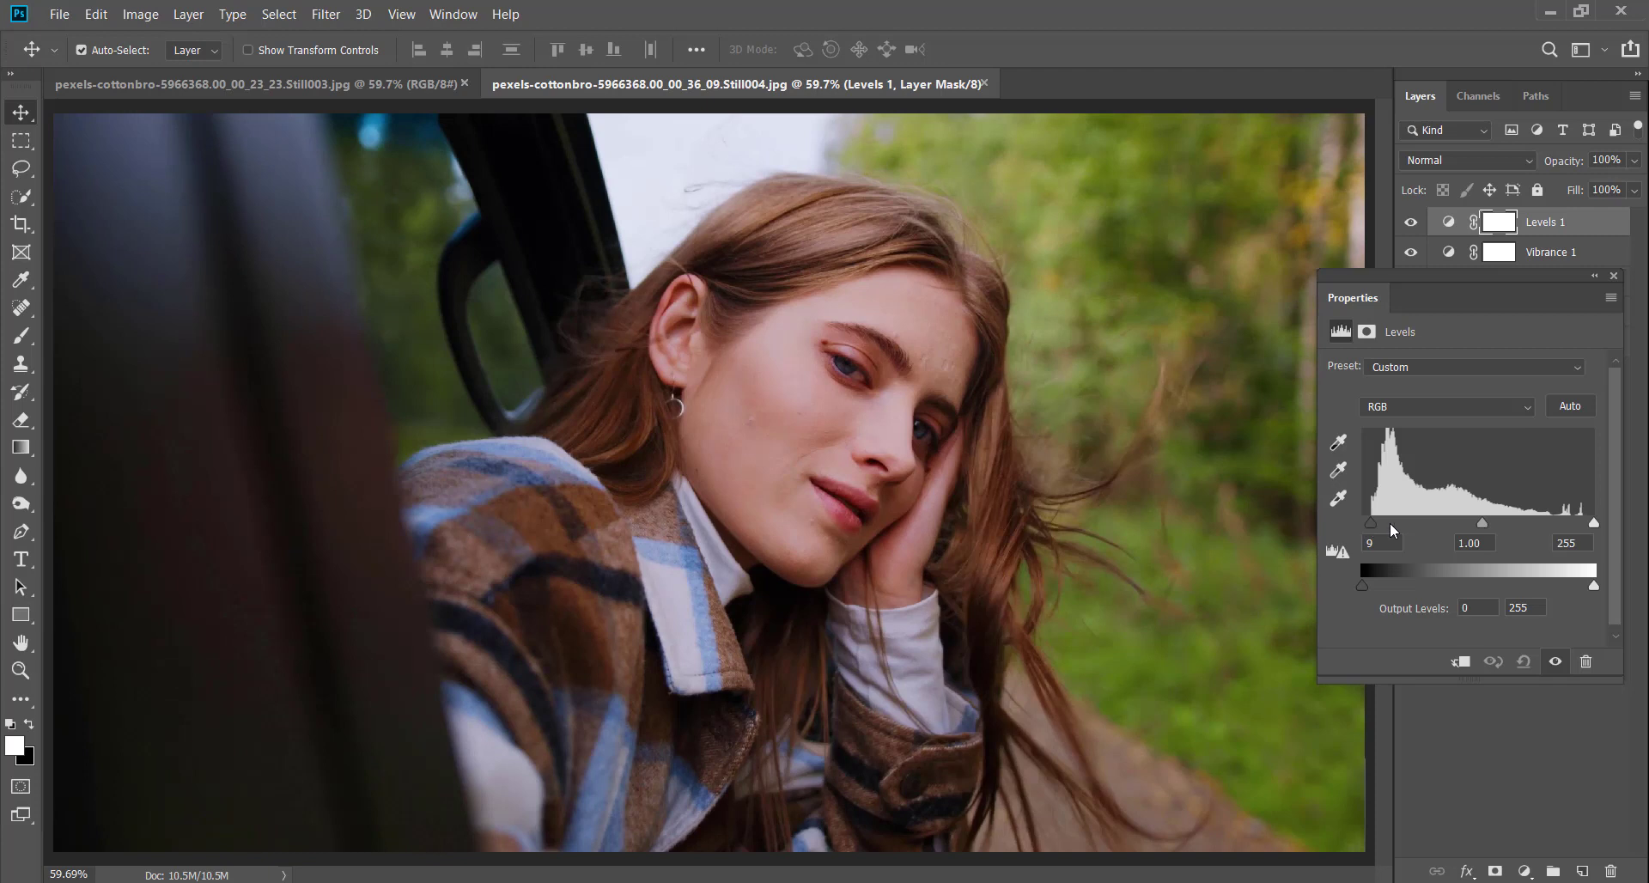
drag(1472, 523, 1364, 523)
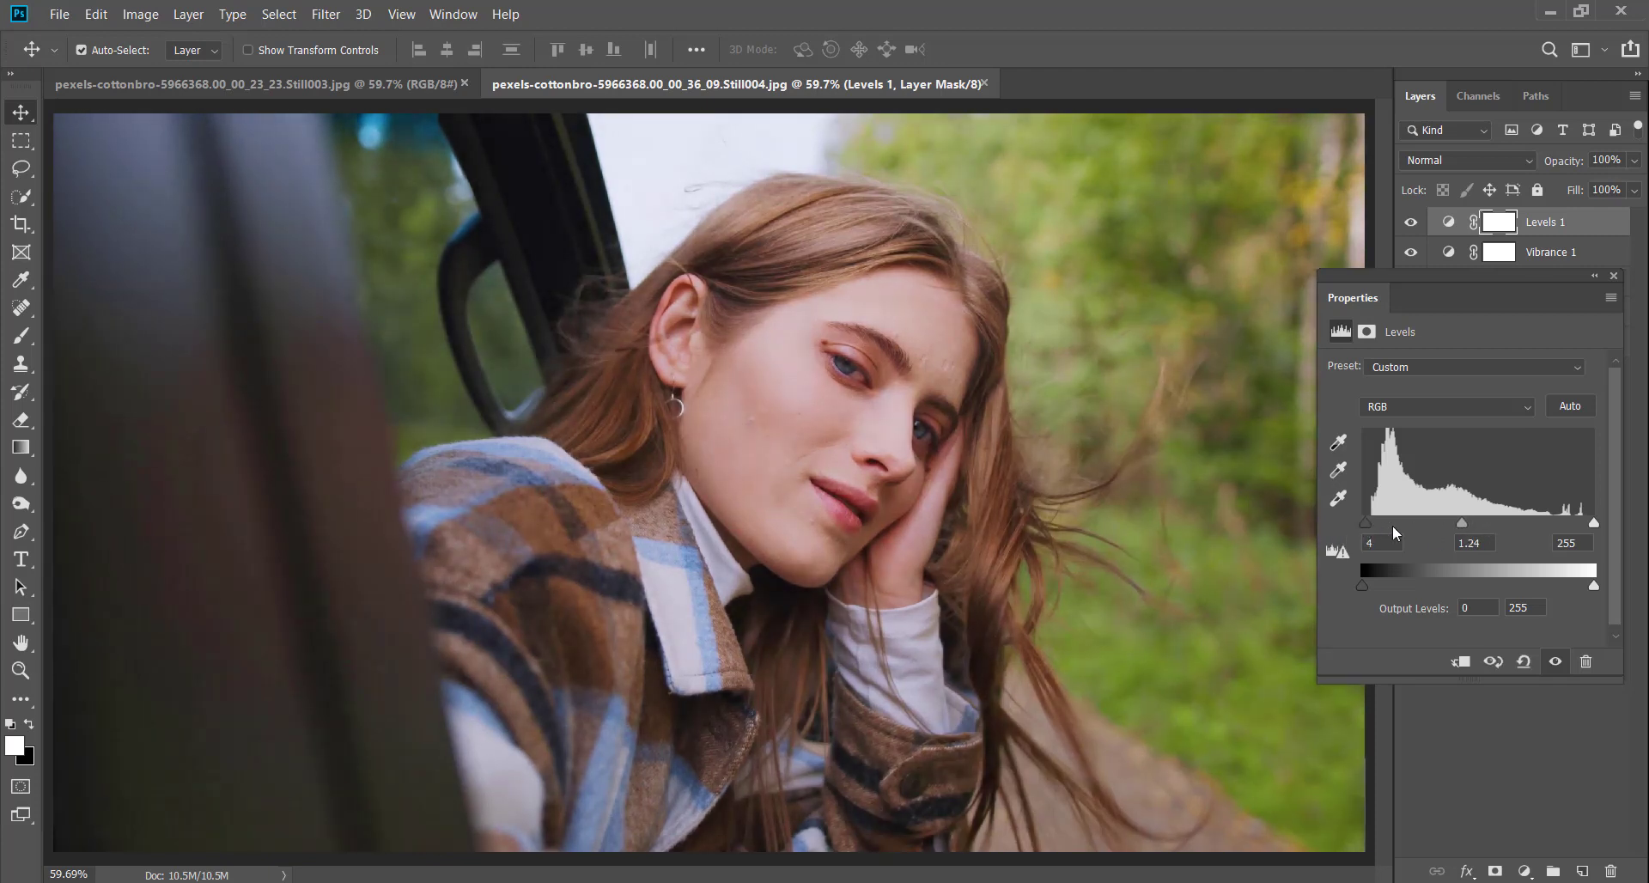
drag(1588, 527, 1590, 522)
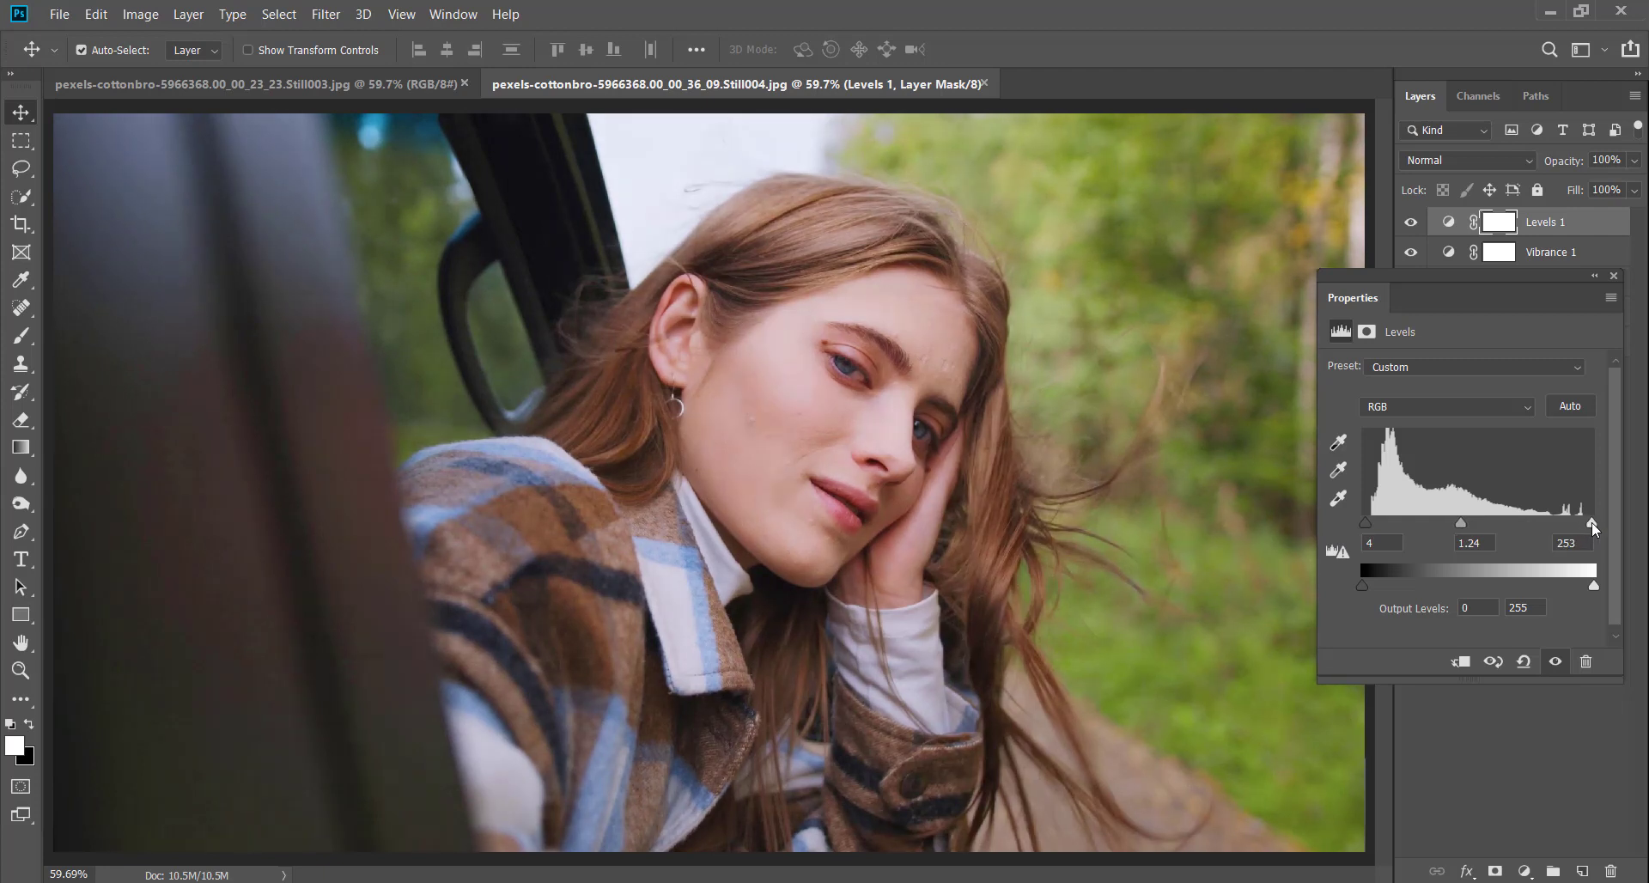
click(1614, 276)
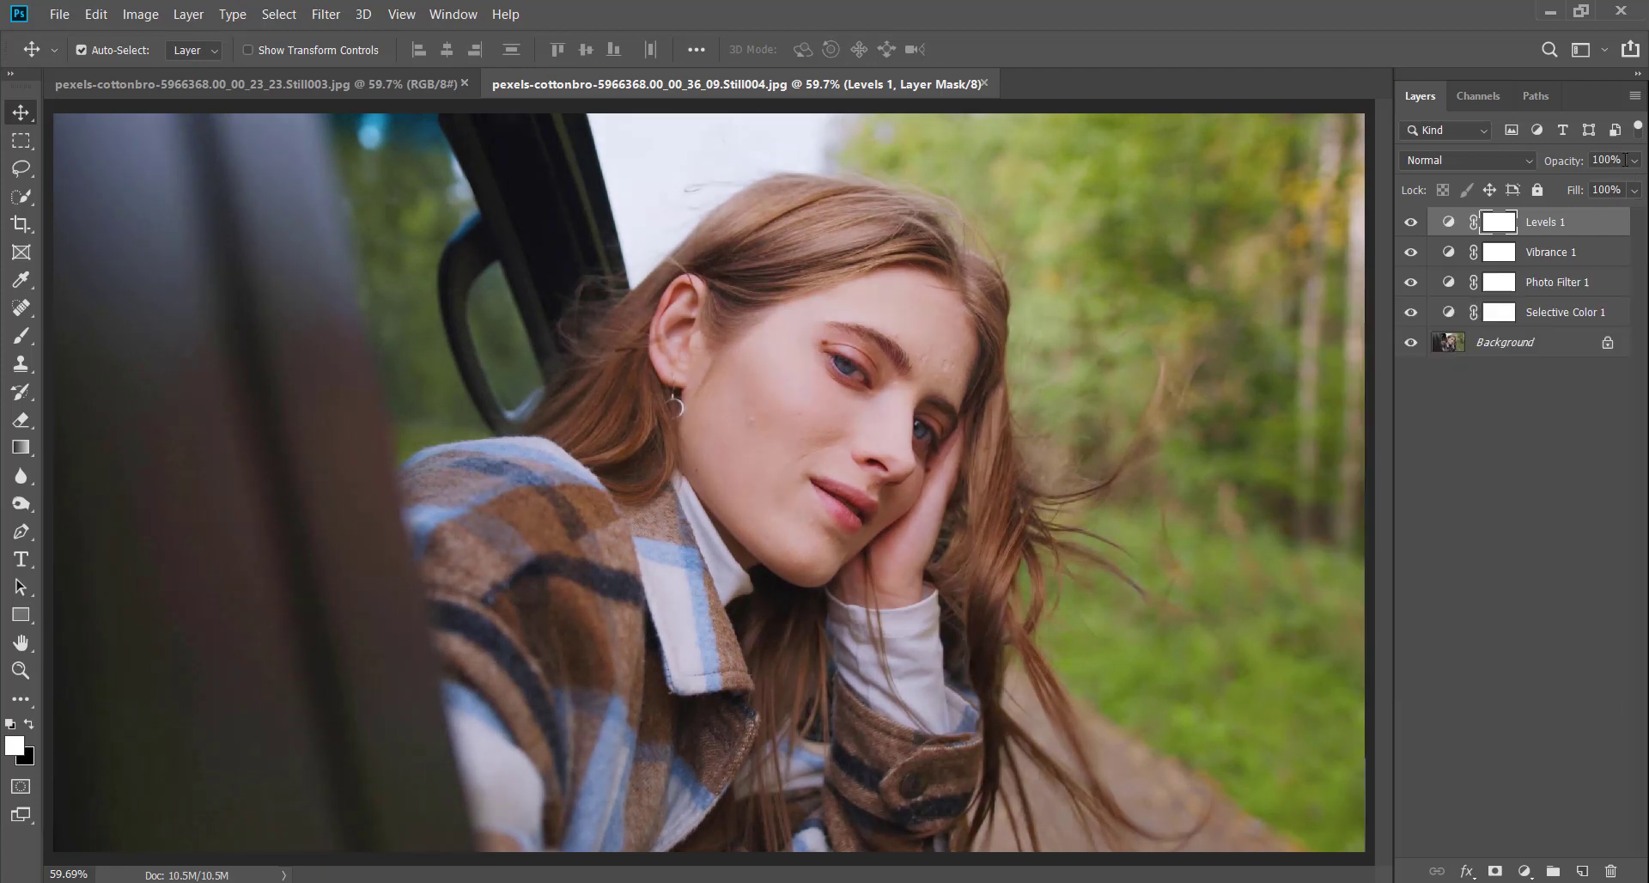
- Set the Levels layer's opacity to 30% and deselect it
click(1634, 161)
drag(1632, 185, 1574, 182)
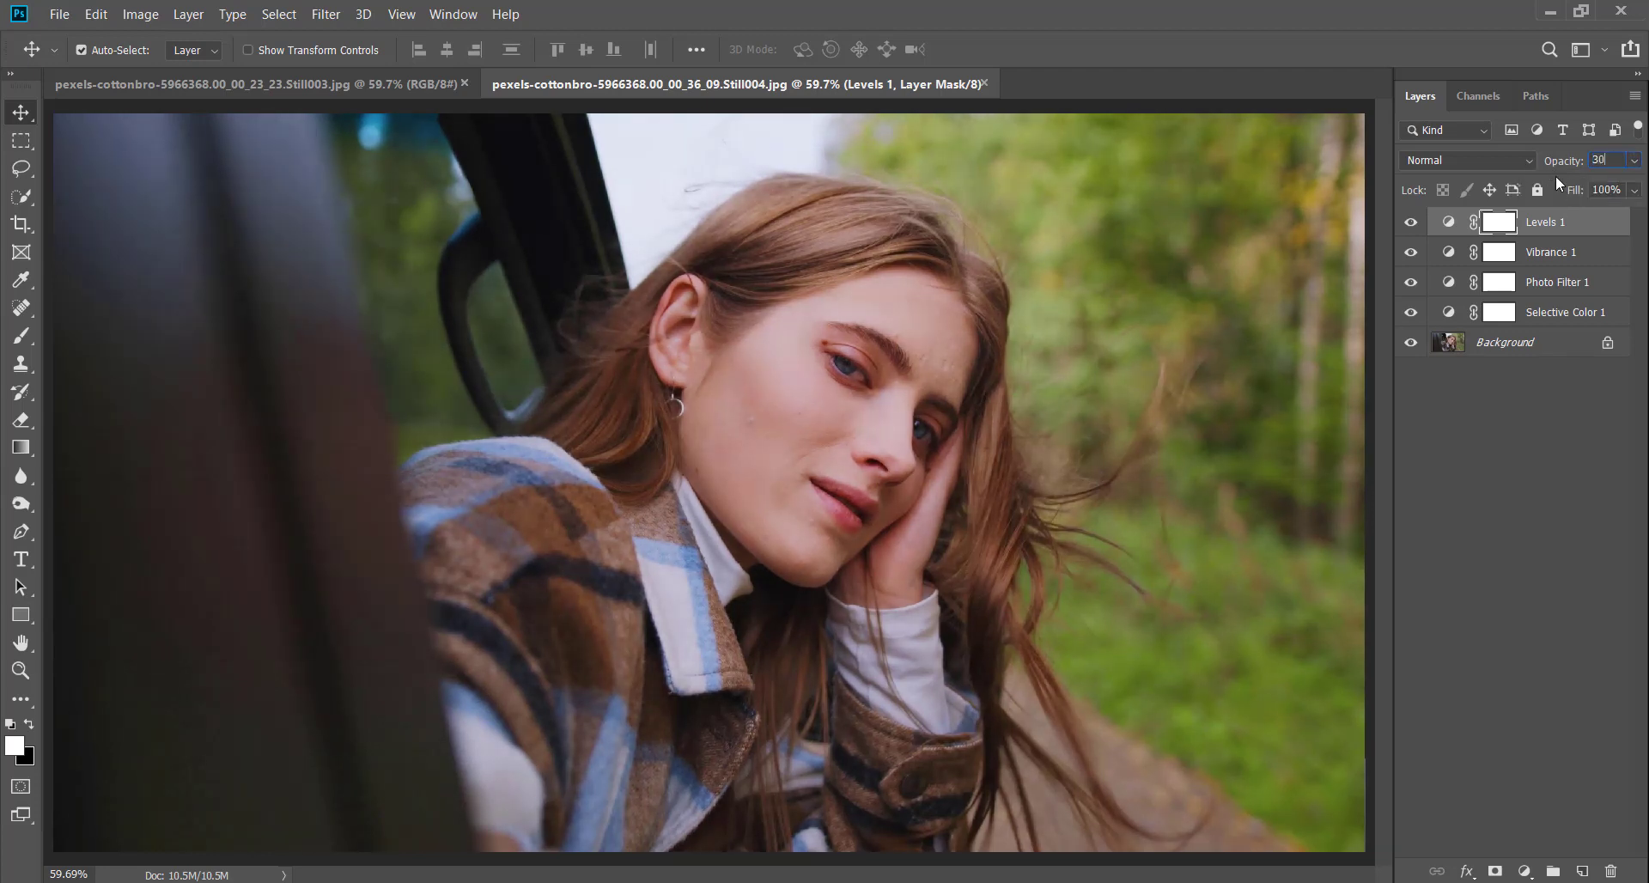
click(1467, 486)
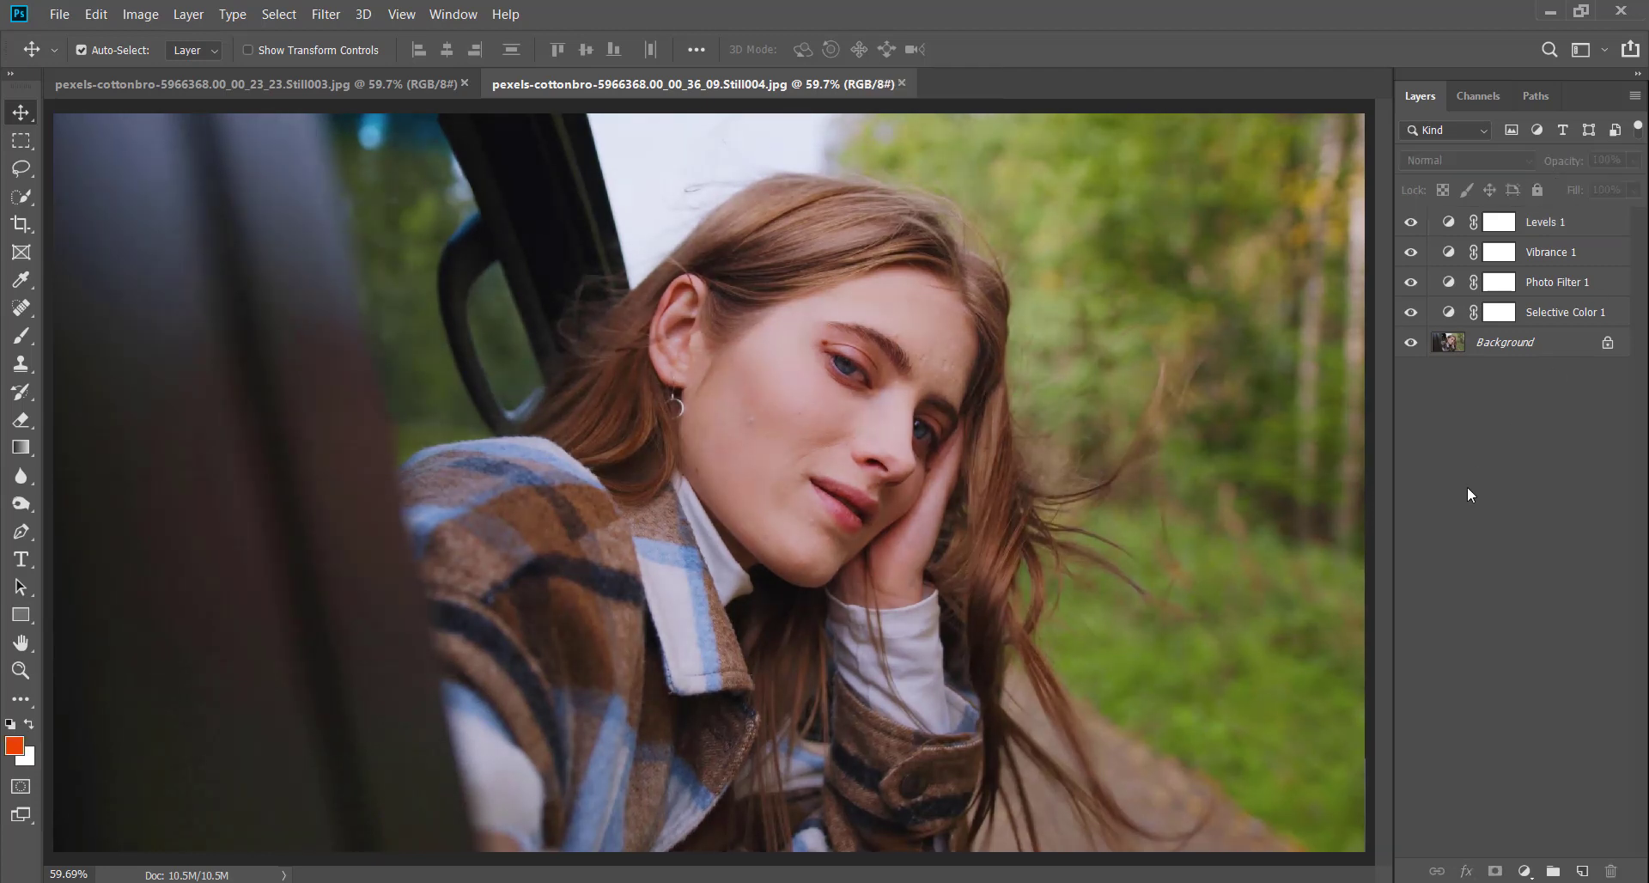
- Add a Color Balance layer above Levels 1, setting Shadows to Cyan-Red -12, Magenta-Green +5 and Yellow-Blue +9, and close its properties
click(1537, 222)
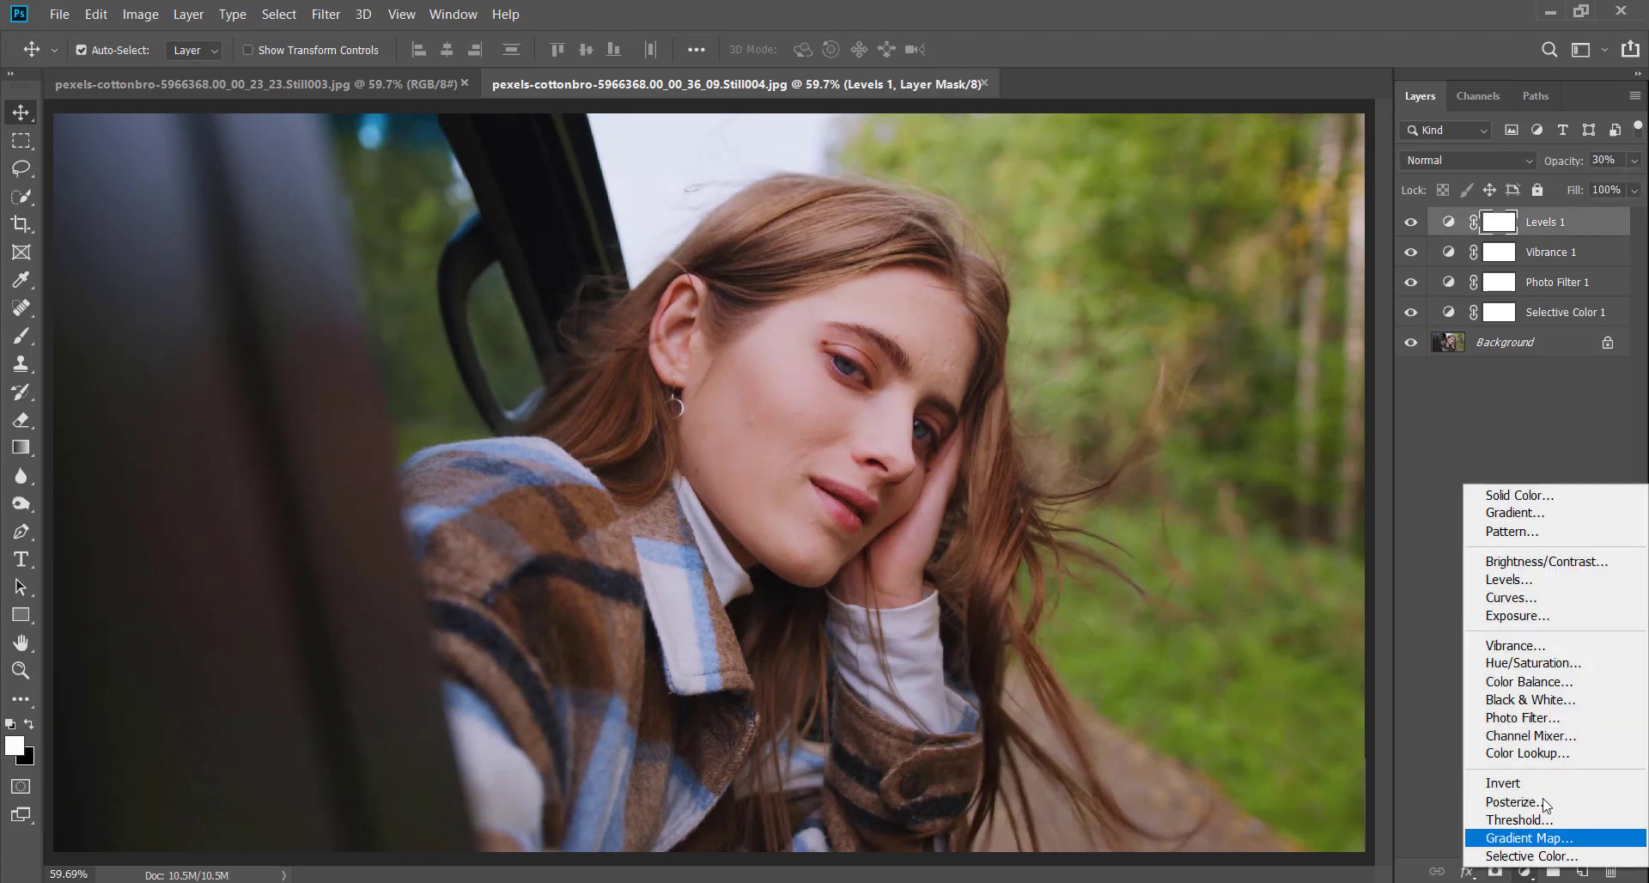
click(1525, 870)
click(1522, 681)
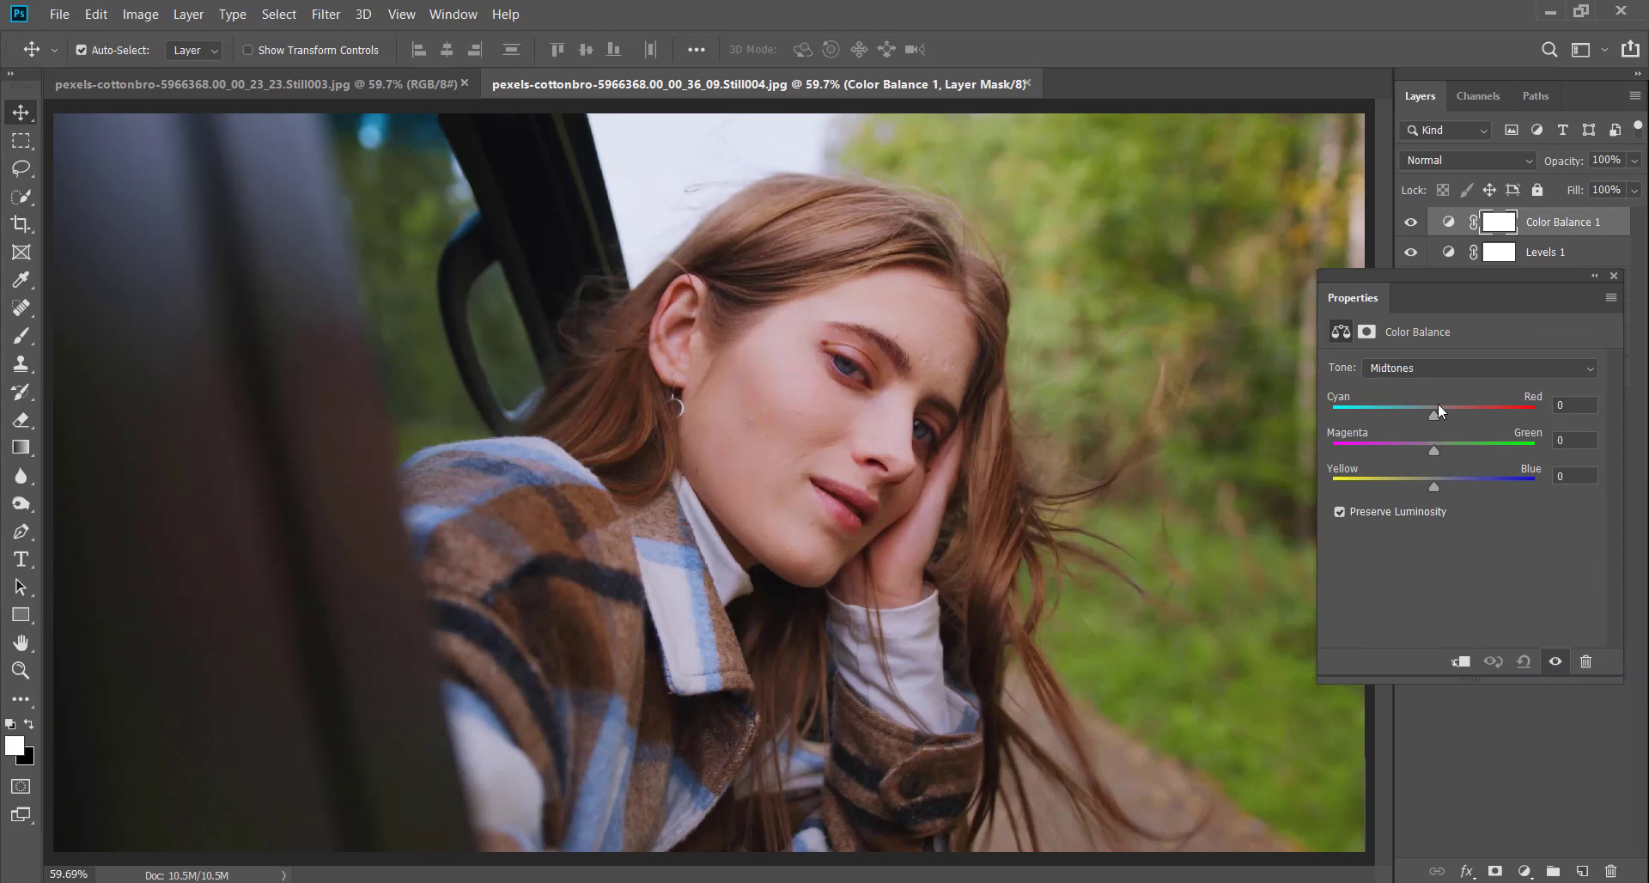
click(1423, 364)
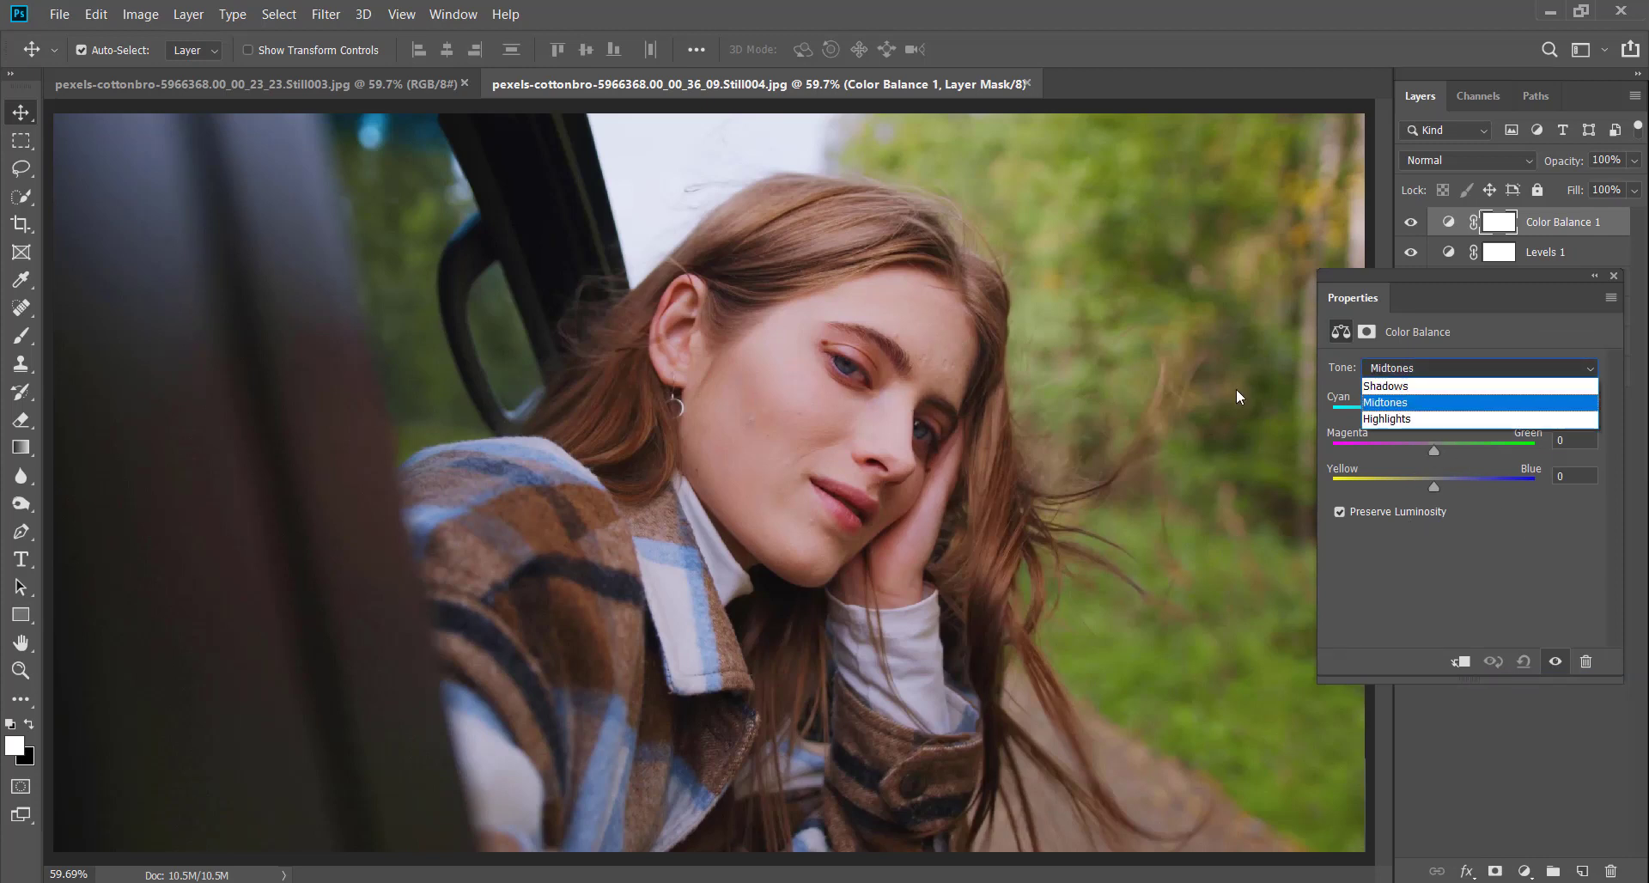
click(1414, 386)
mouse_move(1438, 414)
mouse_down()
mouse_move(1401, 416)
mouse_move(1440, 412)
mouse_move(1422, 413)
mouse_up()
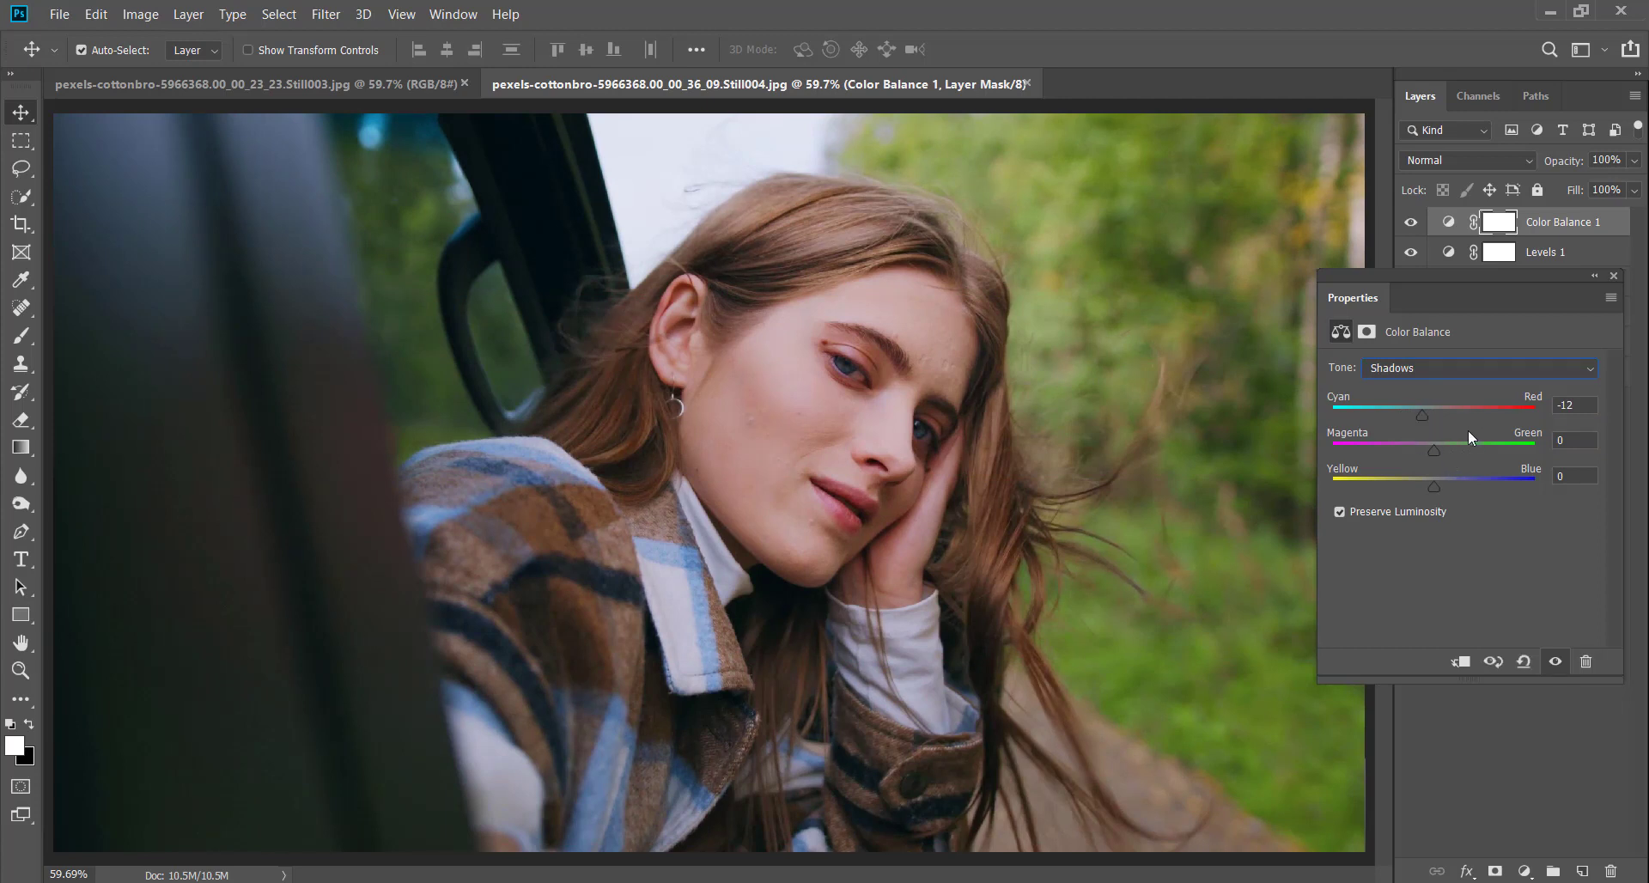
drag(1434, 447, 1441, 487)
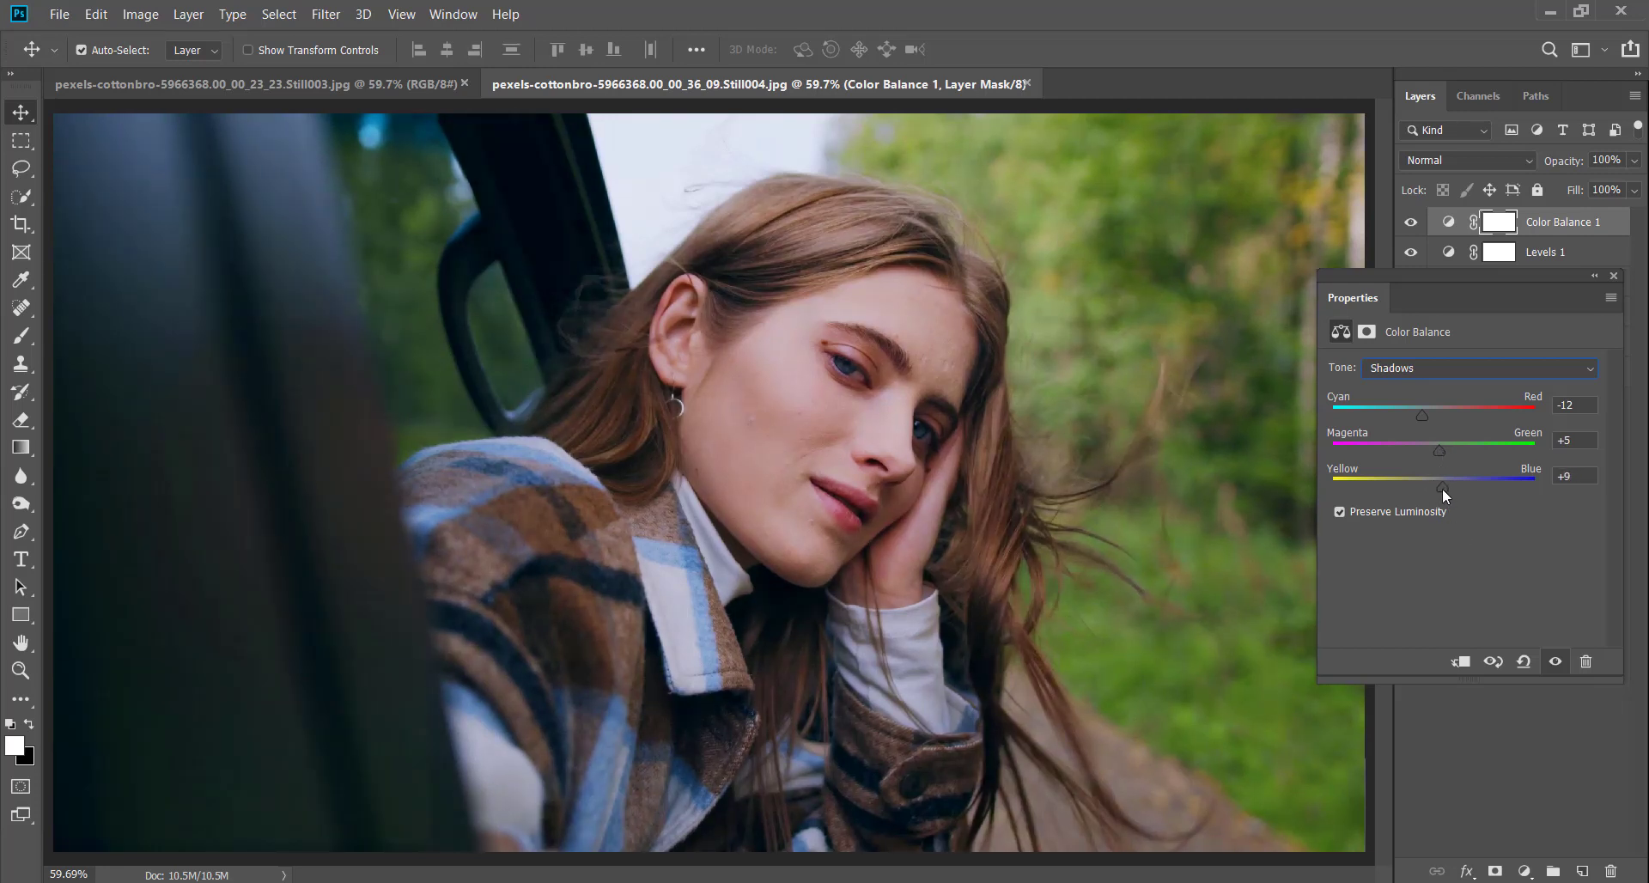
click(1613, 275)
- Compare the image with and without the Color Balance layer, lower the layer's opacity, and deselect it
click(1410, 224)
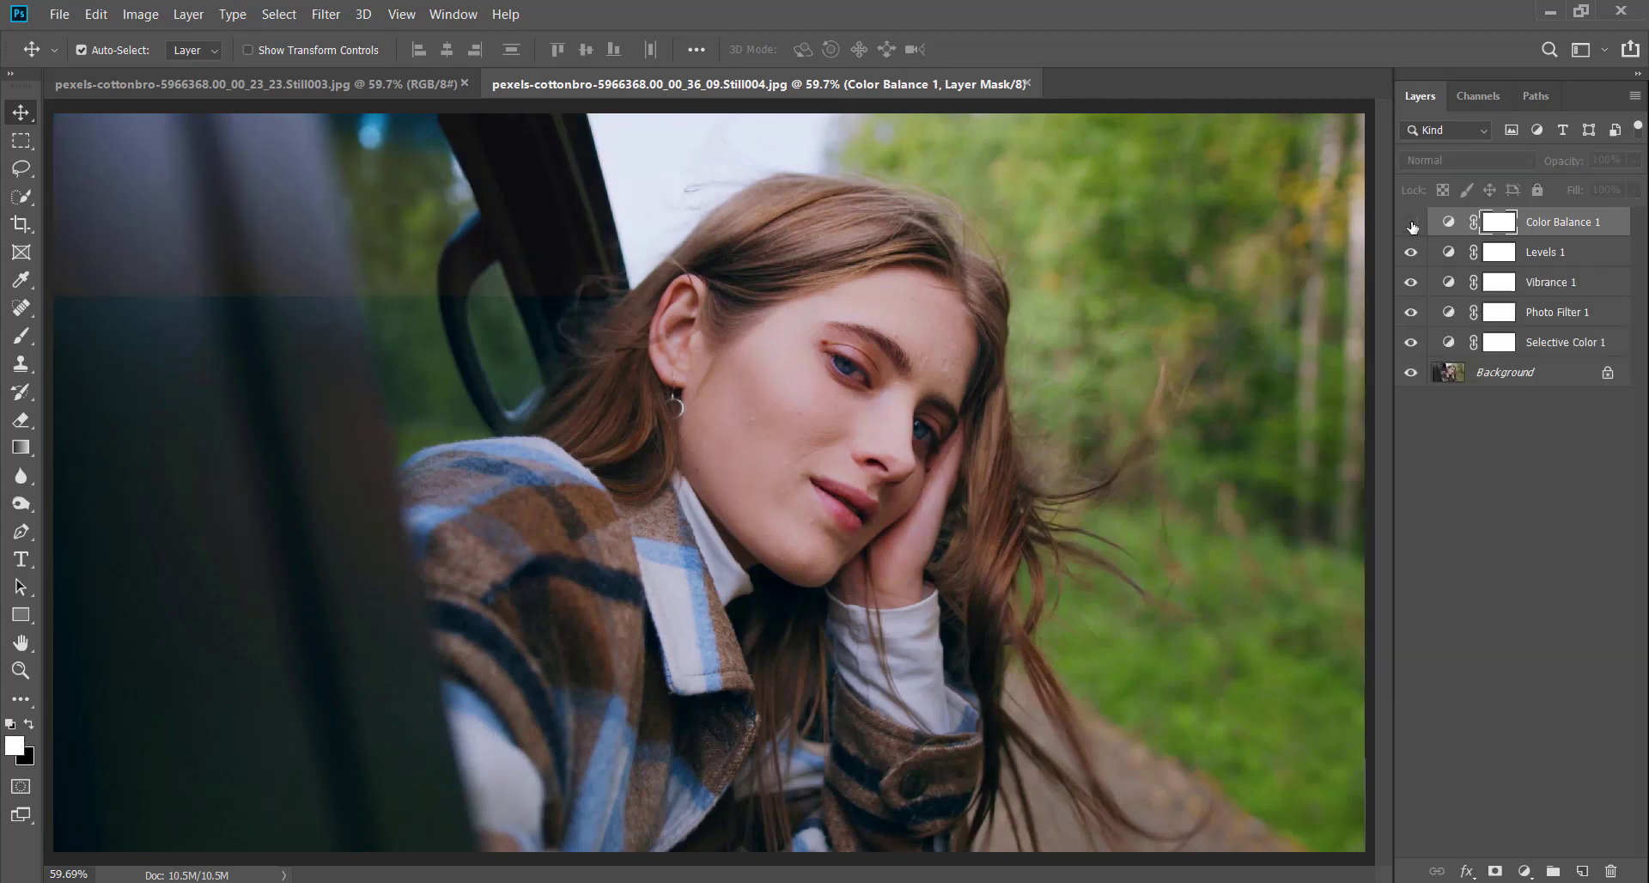
click(1411, 223)
click(1410, 224)
click(1411, 223)
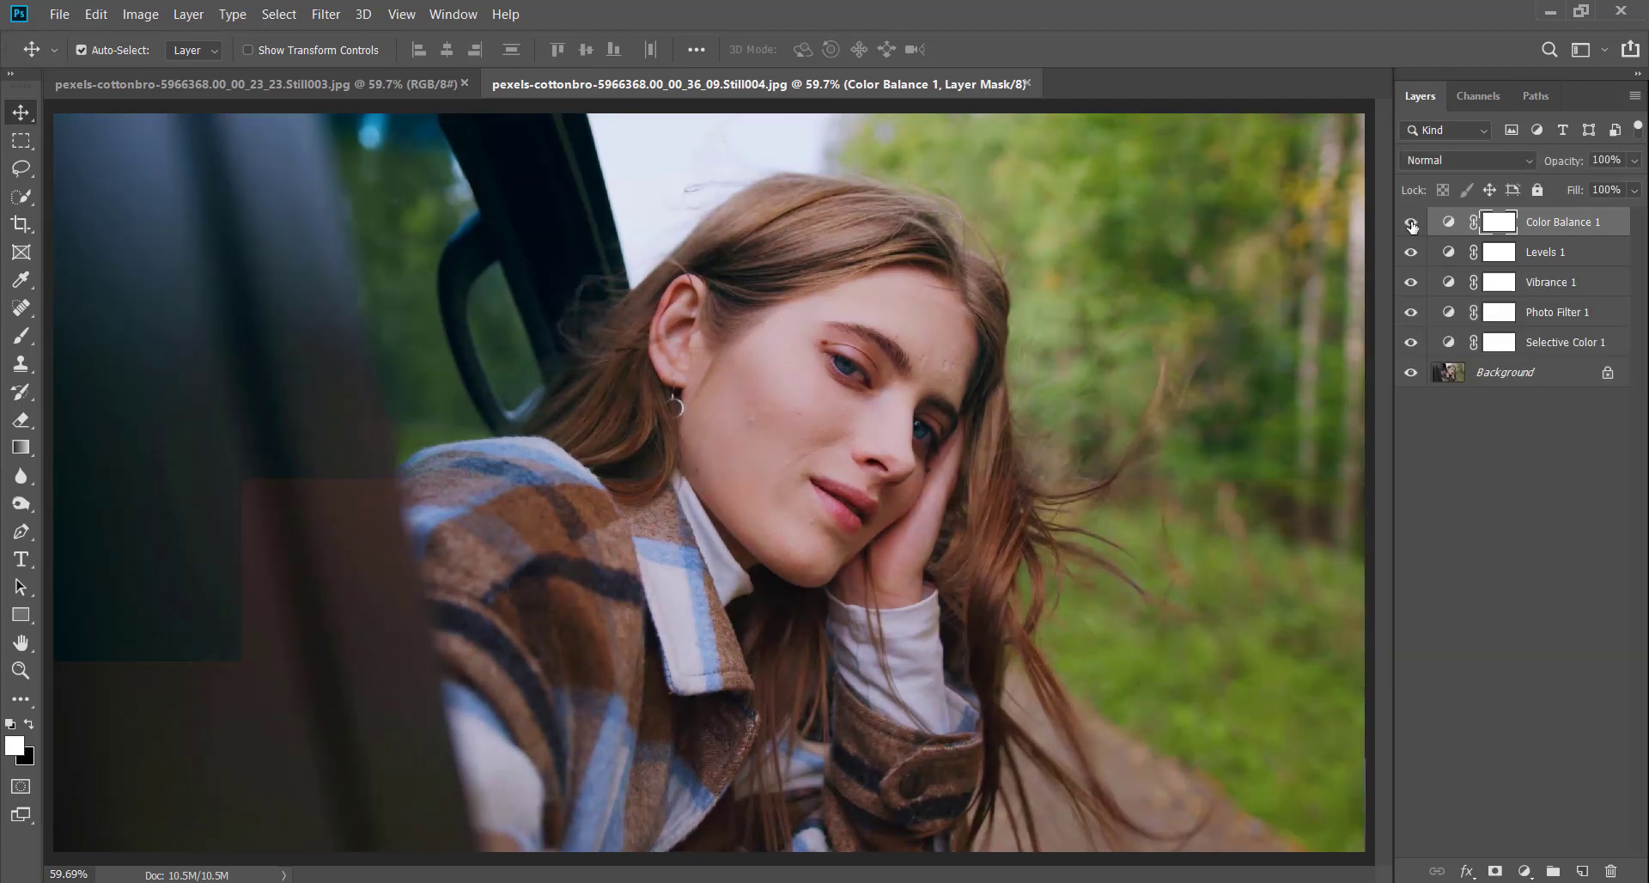
click(1634, 161)
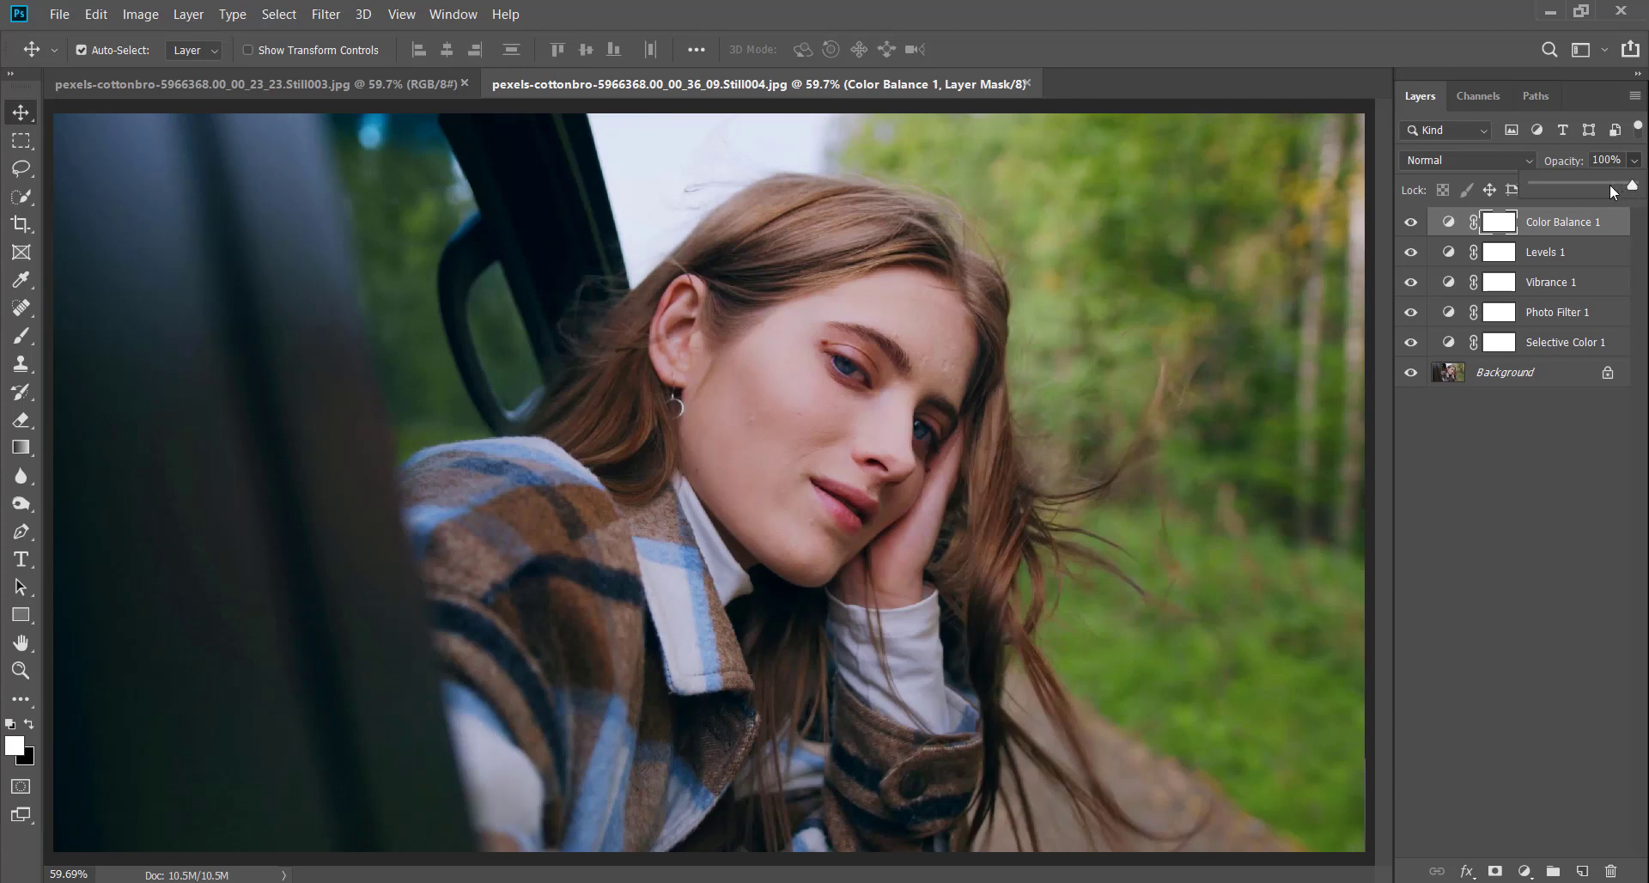
drag(1609, 184, 1582, 191)
click(1495, 644)
- Add a pure blue Solid Color fill layer above Color Balance 1 and set its blend mode to Lighten
click(1523, 869)
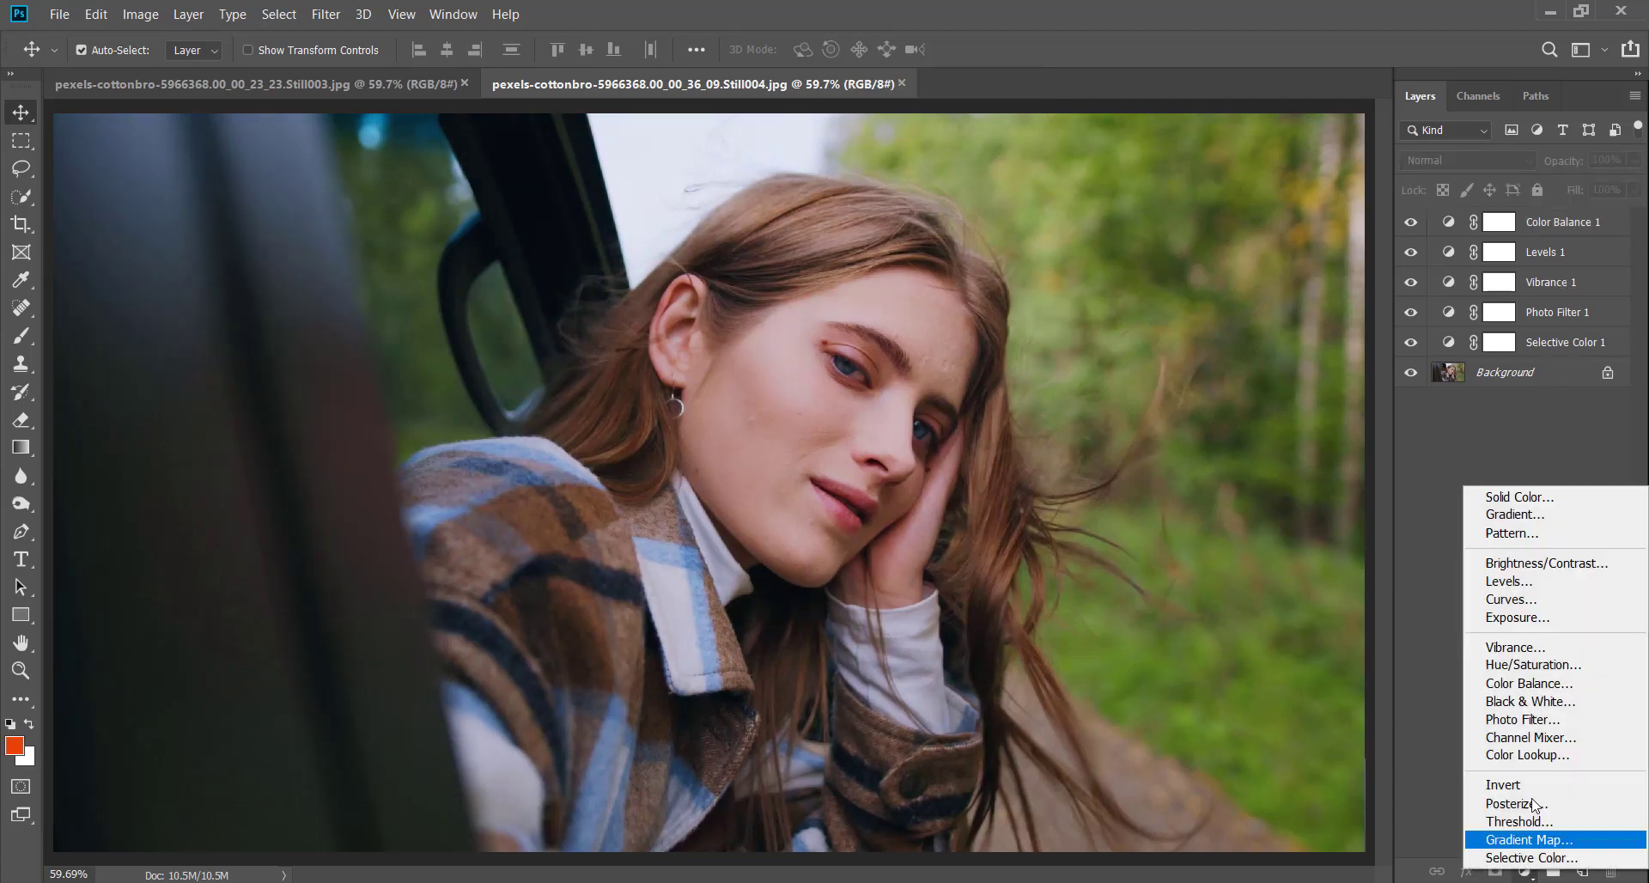
click(1527, 496)
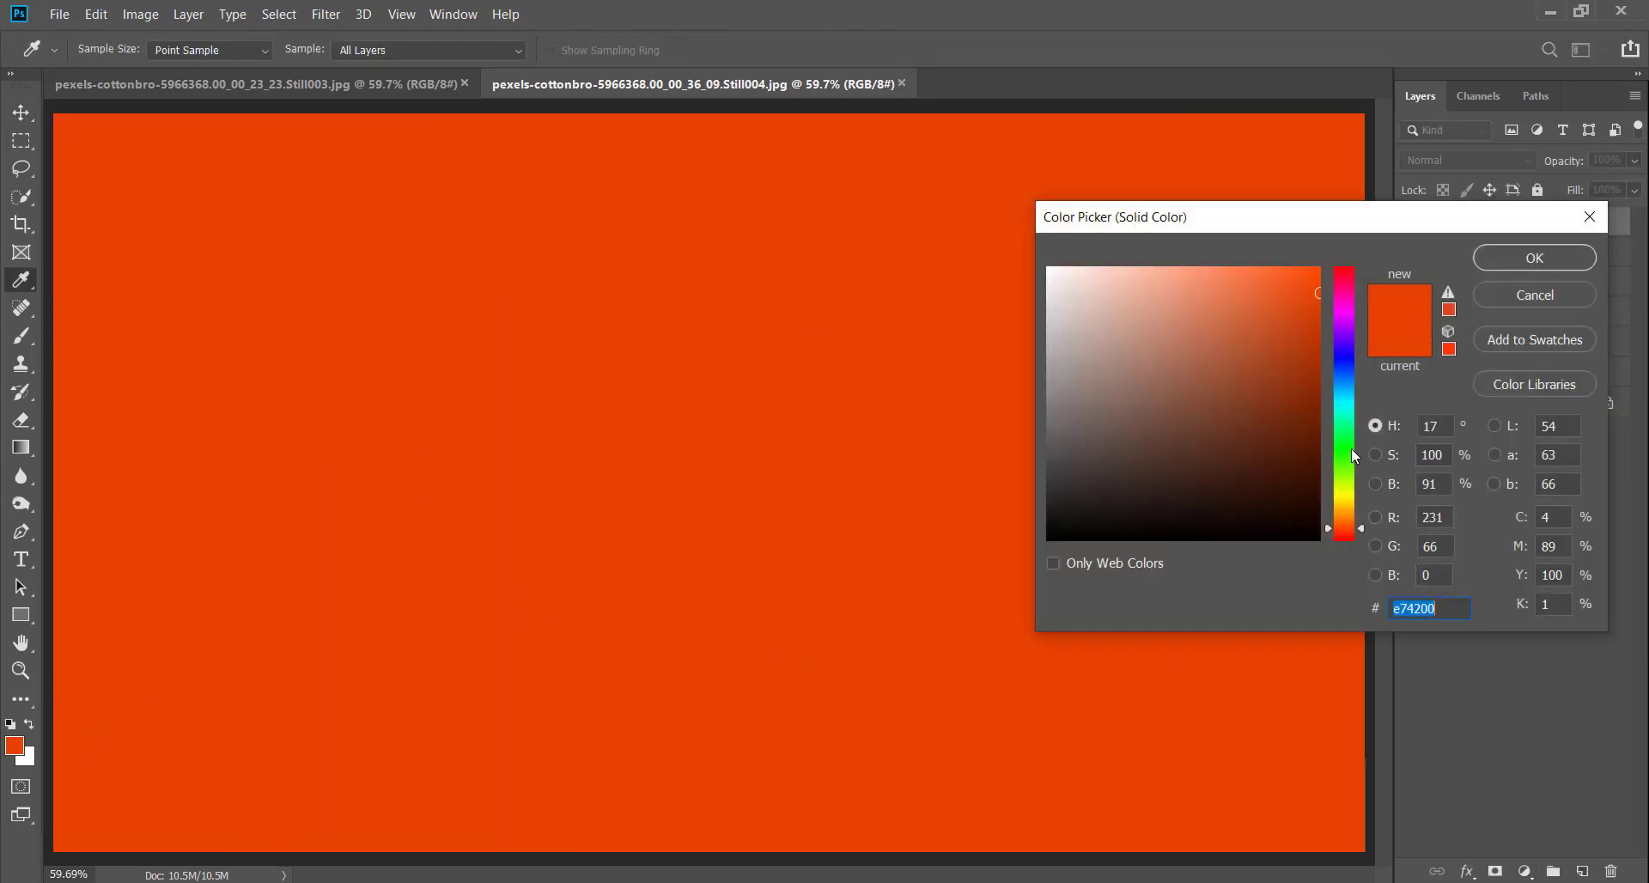
drag(1341, 404, 1355, 353)
click(1552, 259)
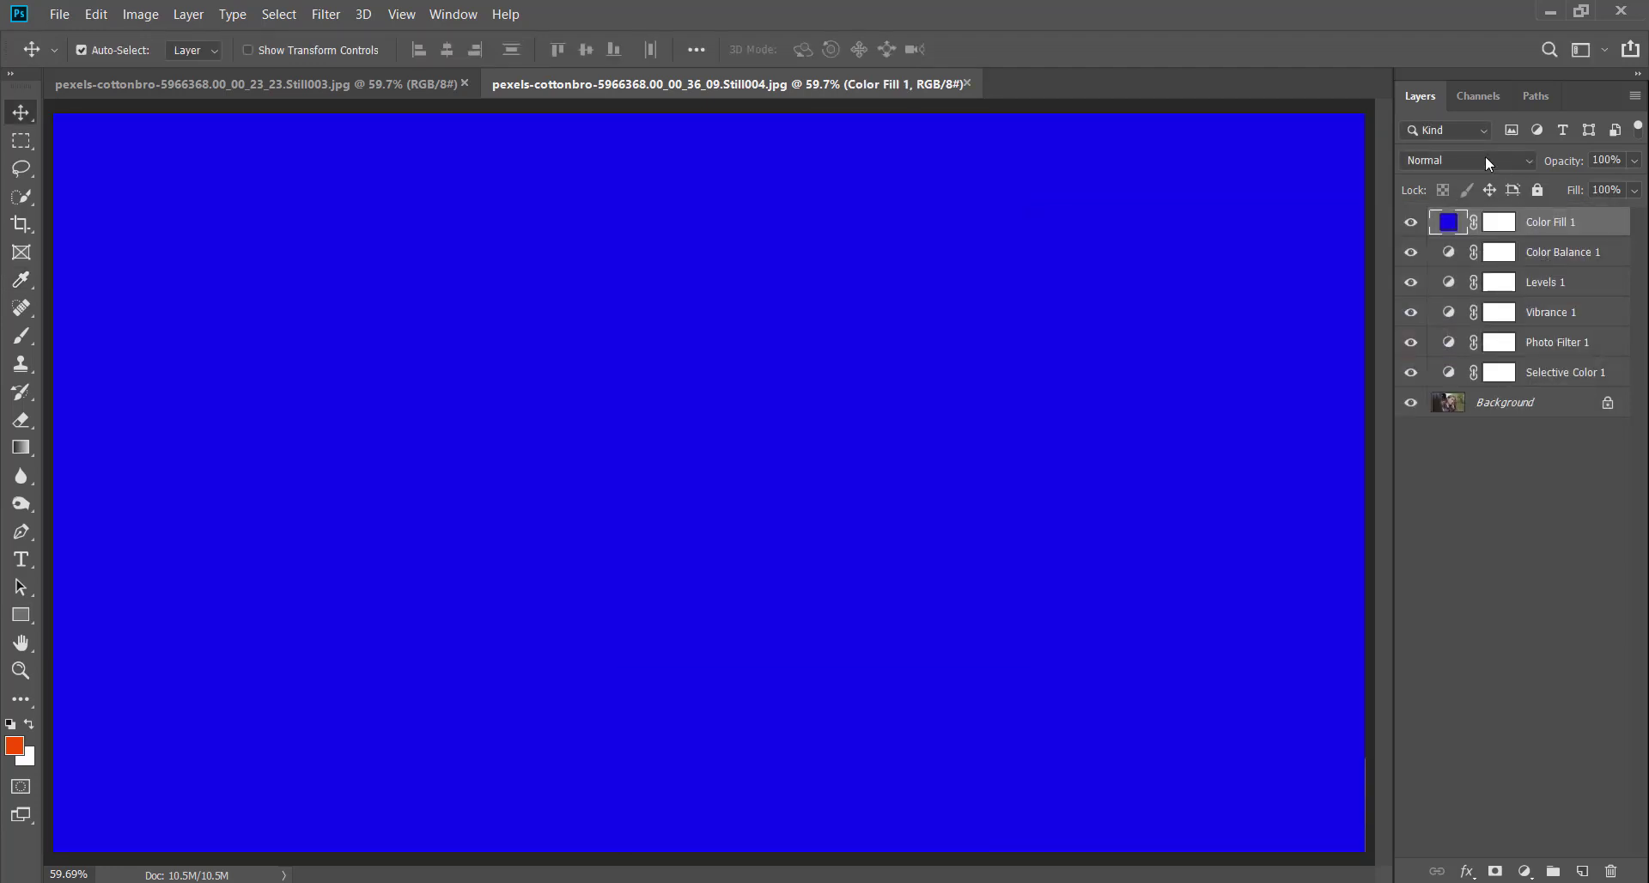
click(1470, 160)
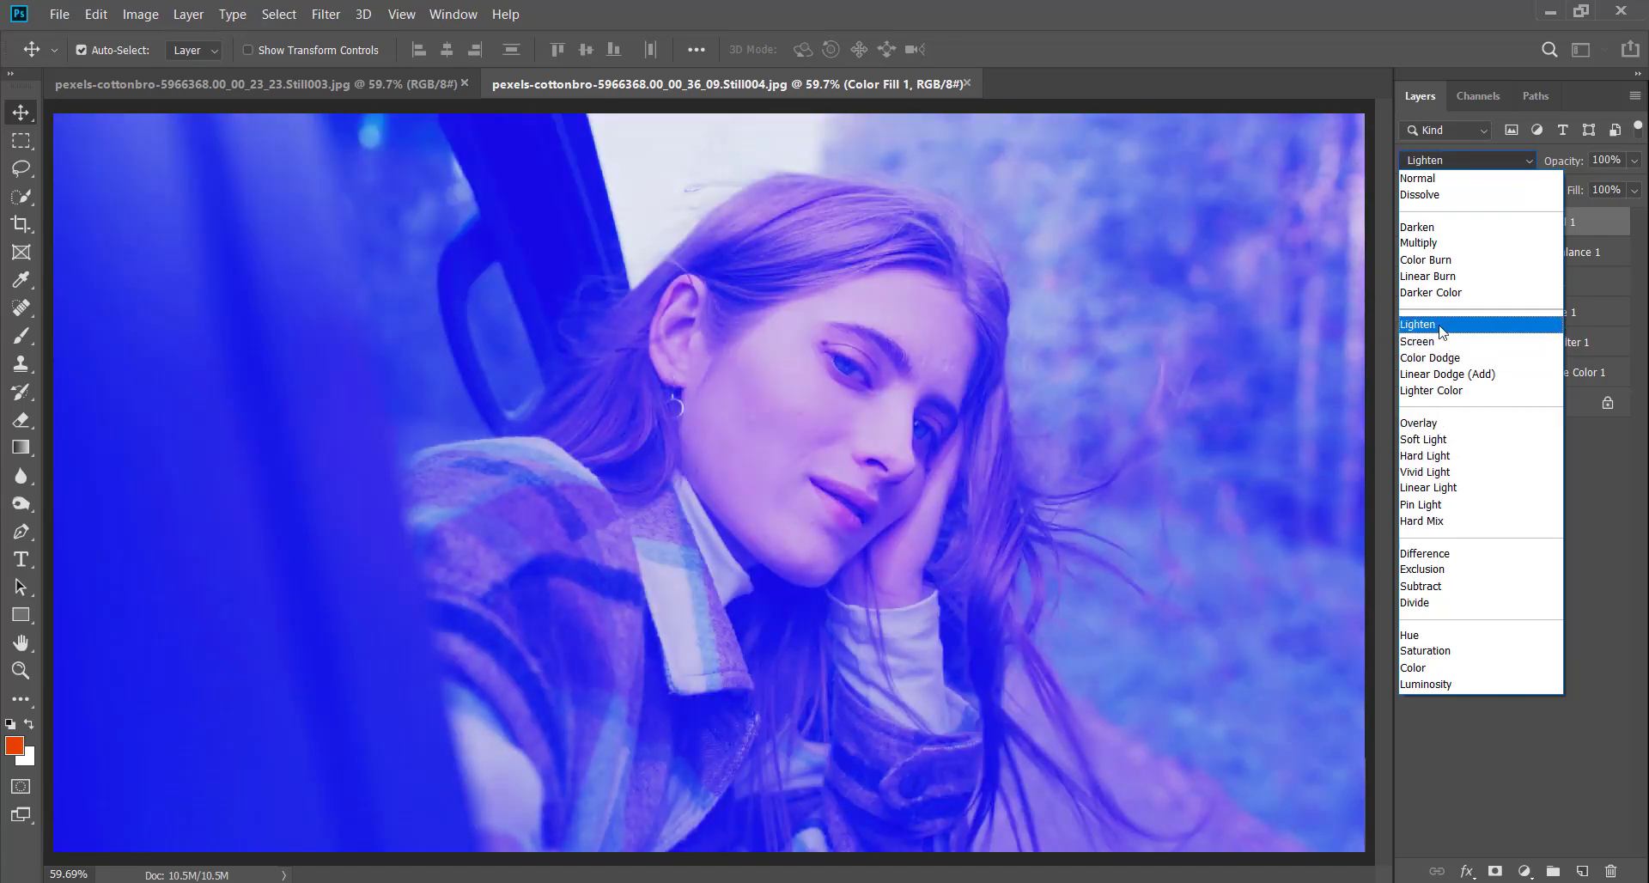
click(1440, 331)
- Set the blue fill layer's opacity to 15%, keeping Lighten blending, and deselect it
click(1633, 163)
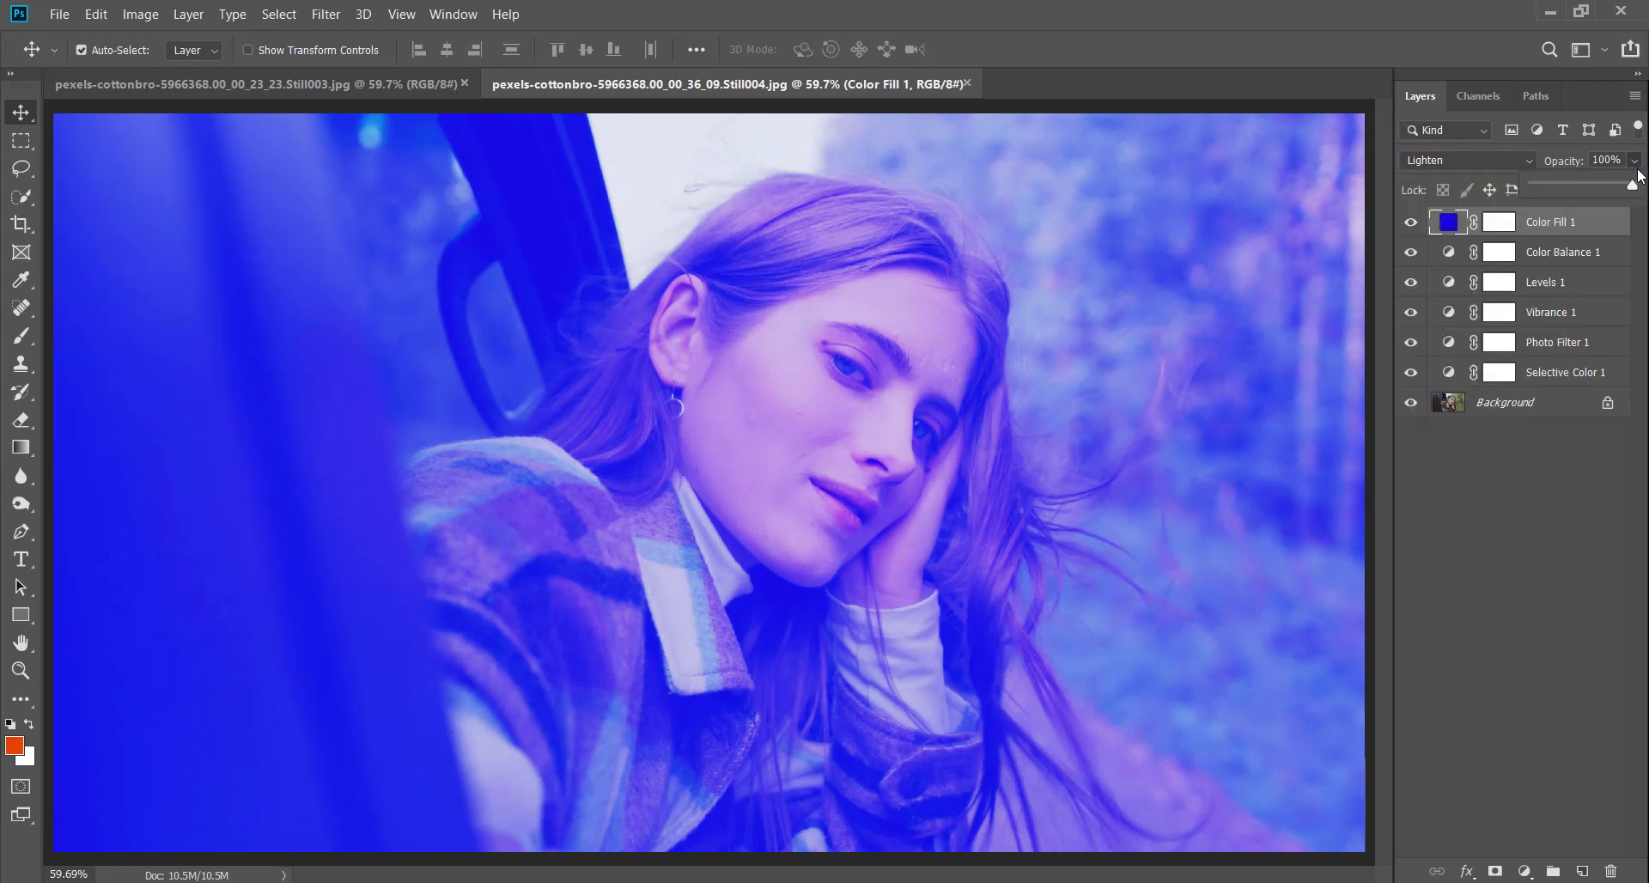
drag(1632, 184, 1539, 188)
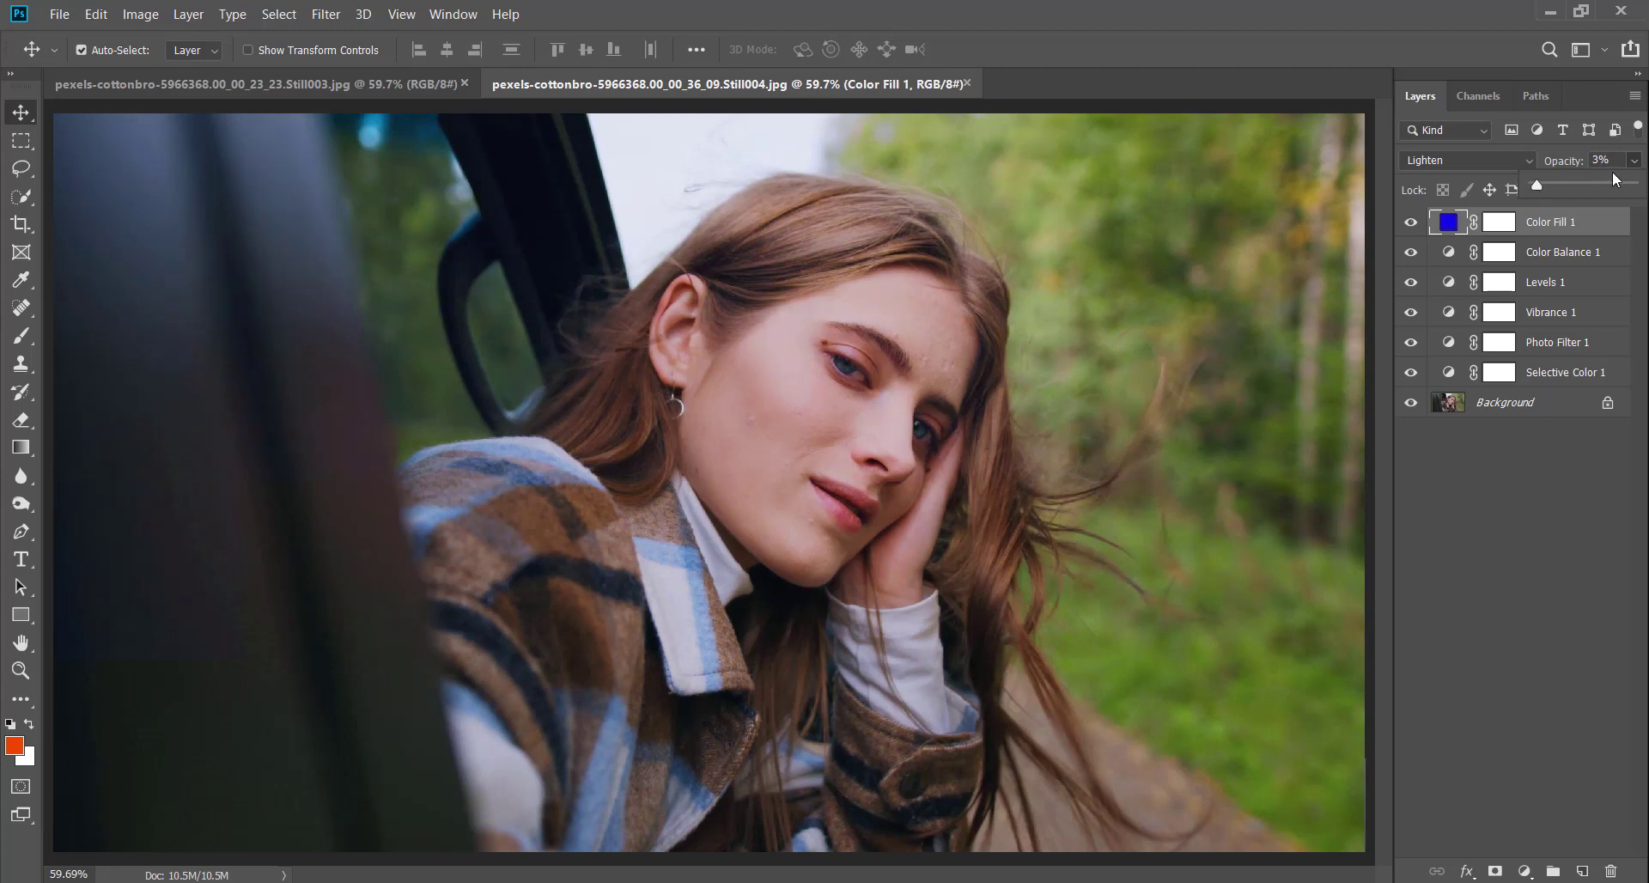
key(Return)
text(10)
click(1445, 164)
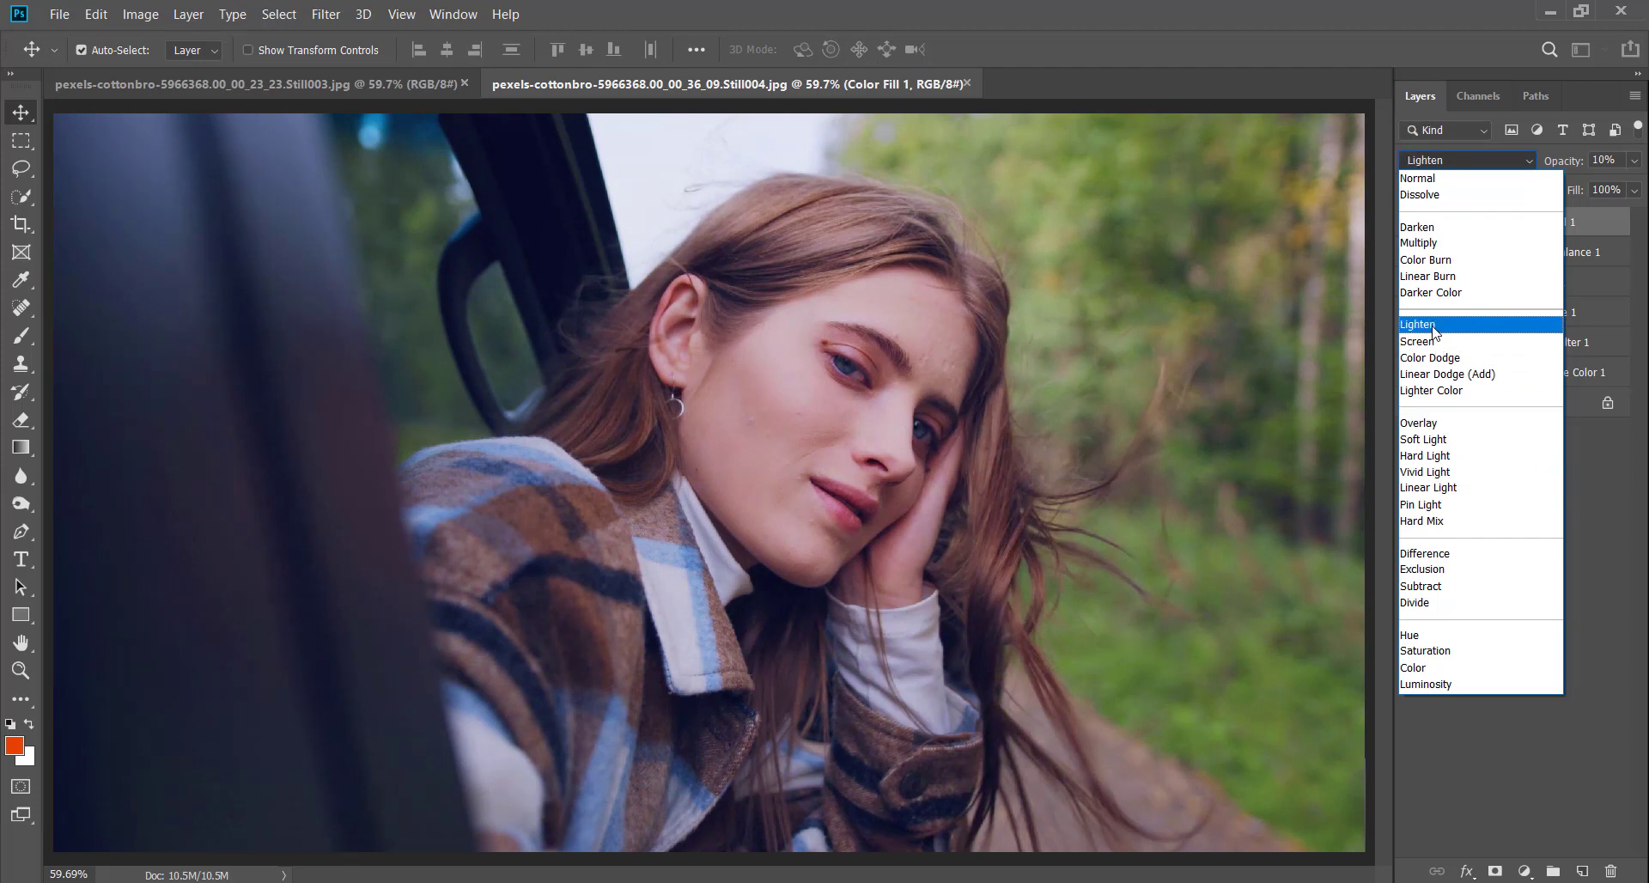
click(1432, 330)
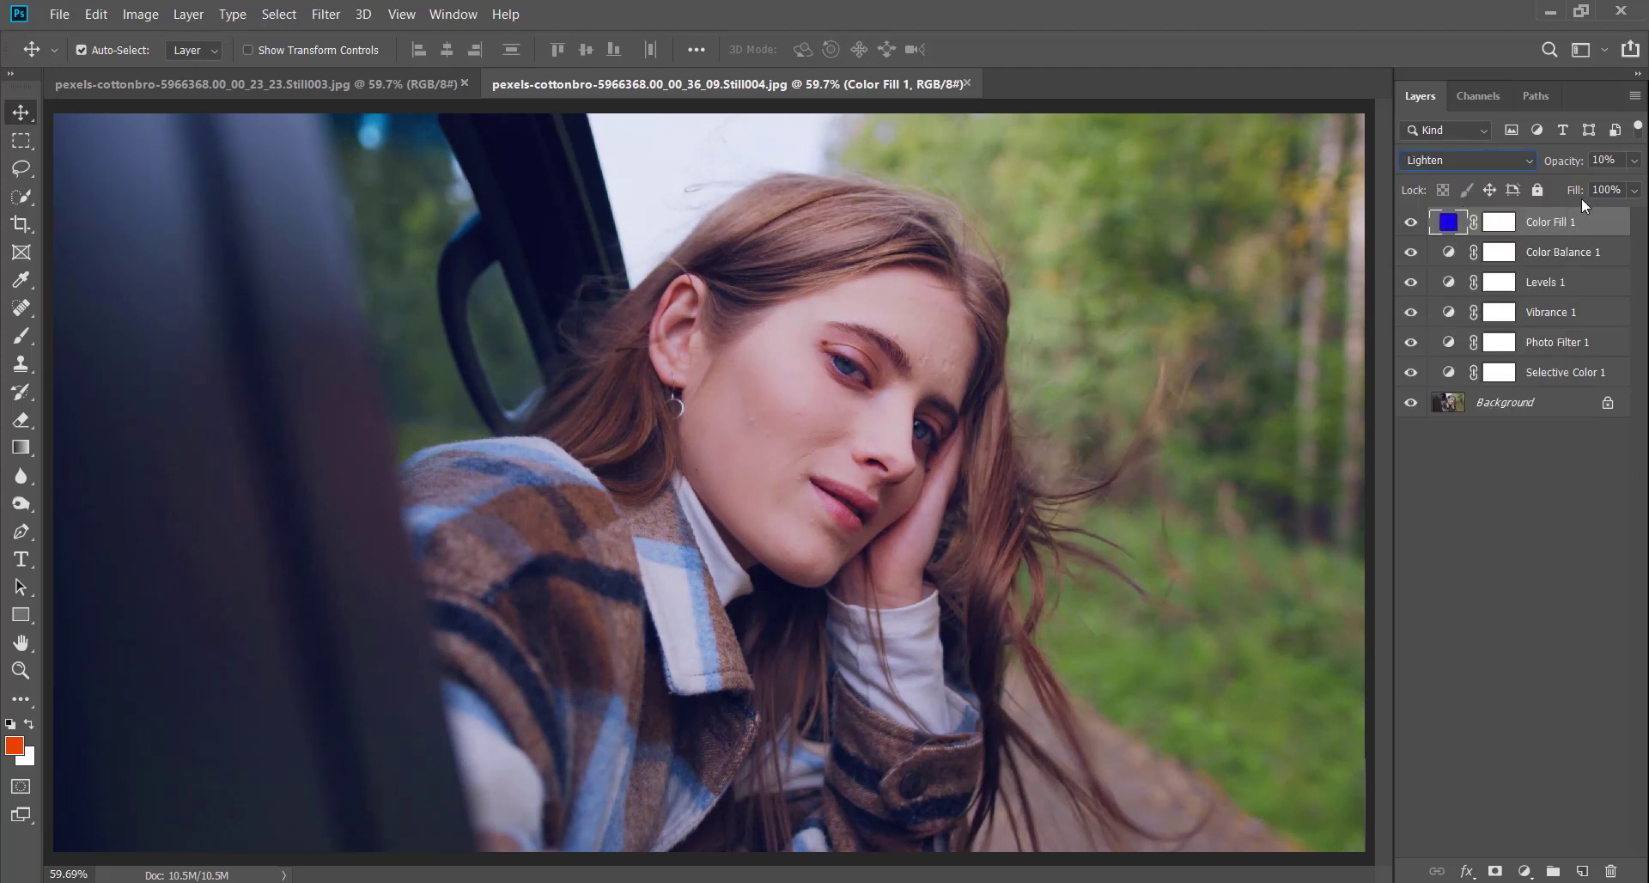
click(1635, 163)
click(1585, 167)
text(15)
click(1503, 599)
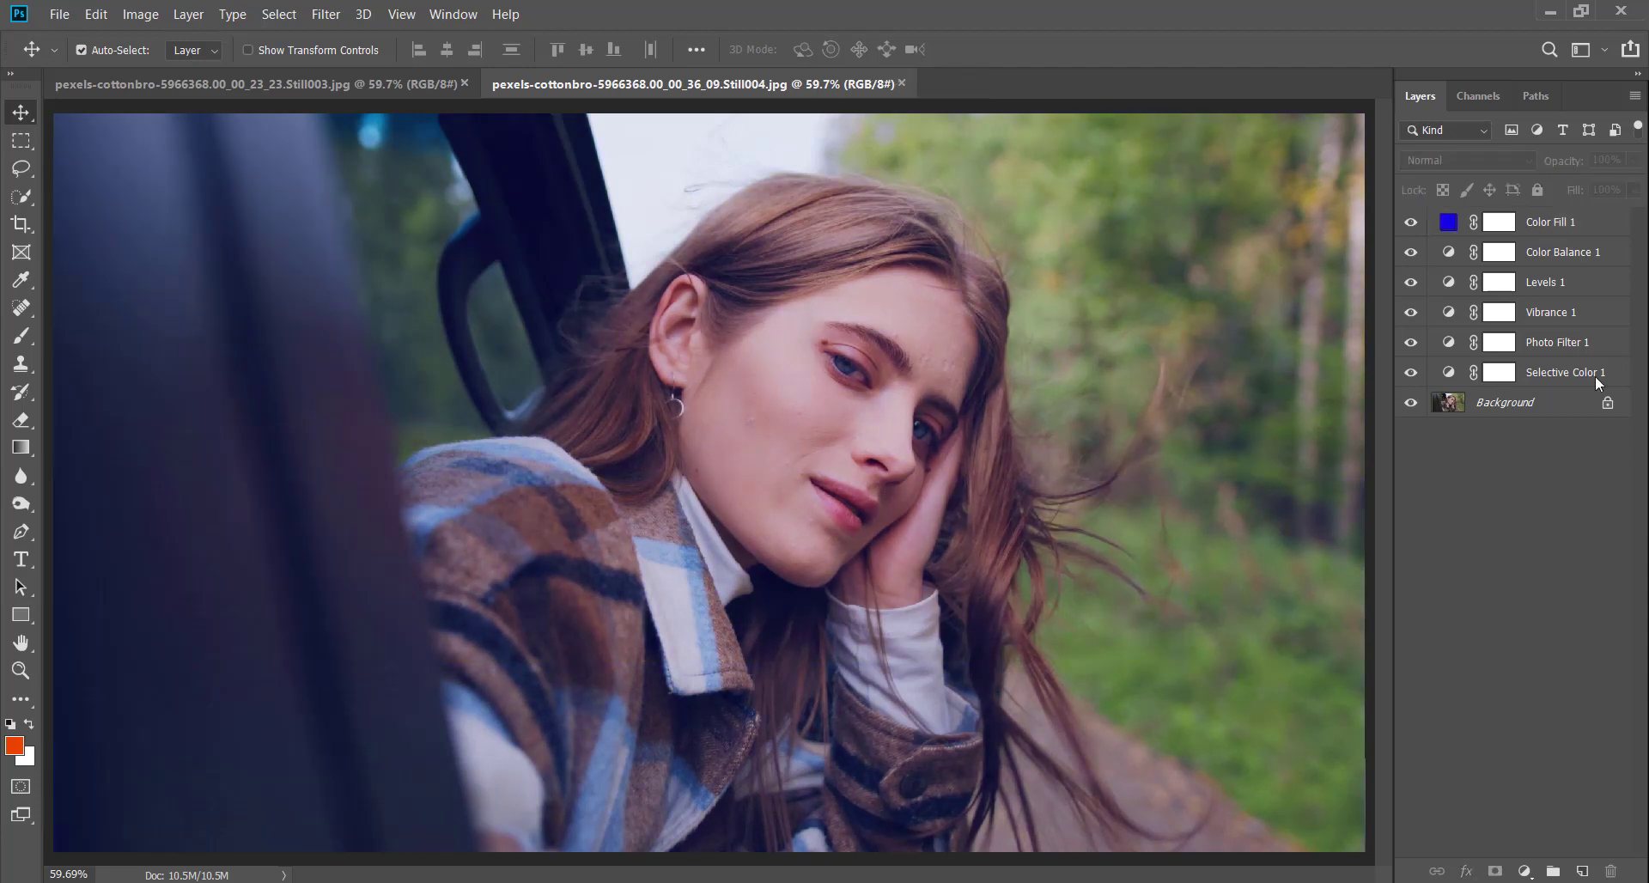
- Add a Gradient fill layer using the Color to Transparent preset, with Radial style, a 90° angle and Reverse enabled
click(1525, 871)
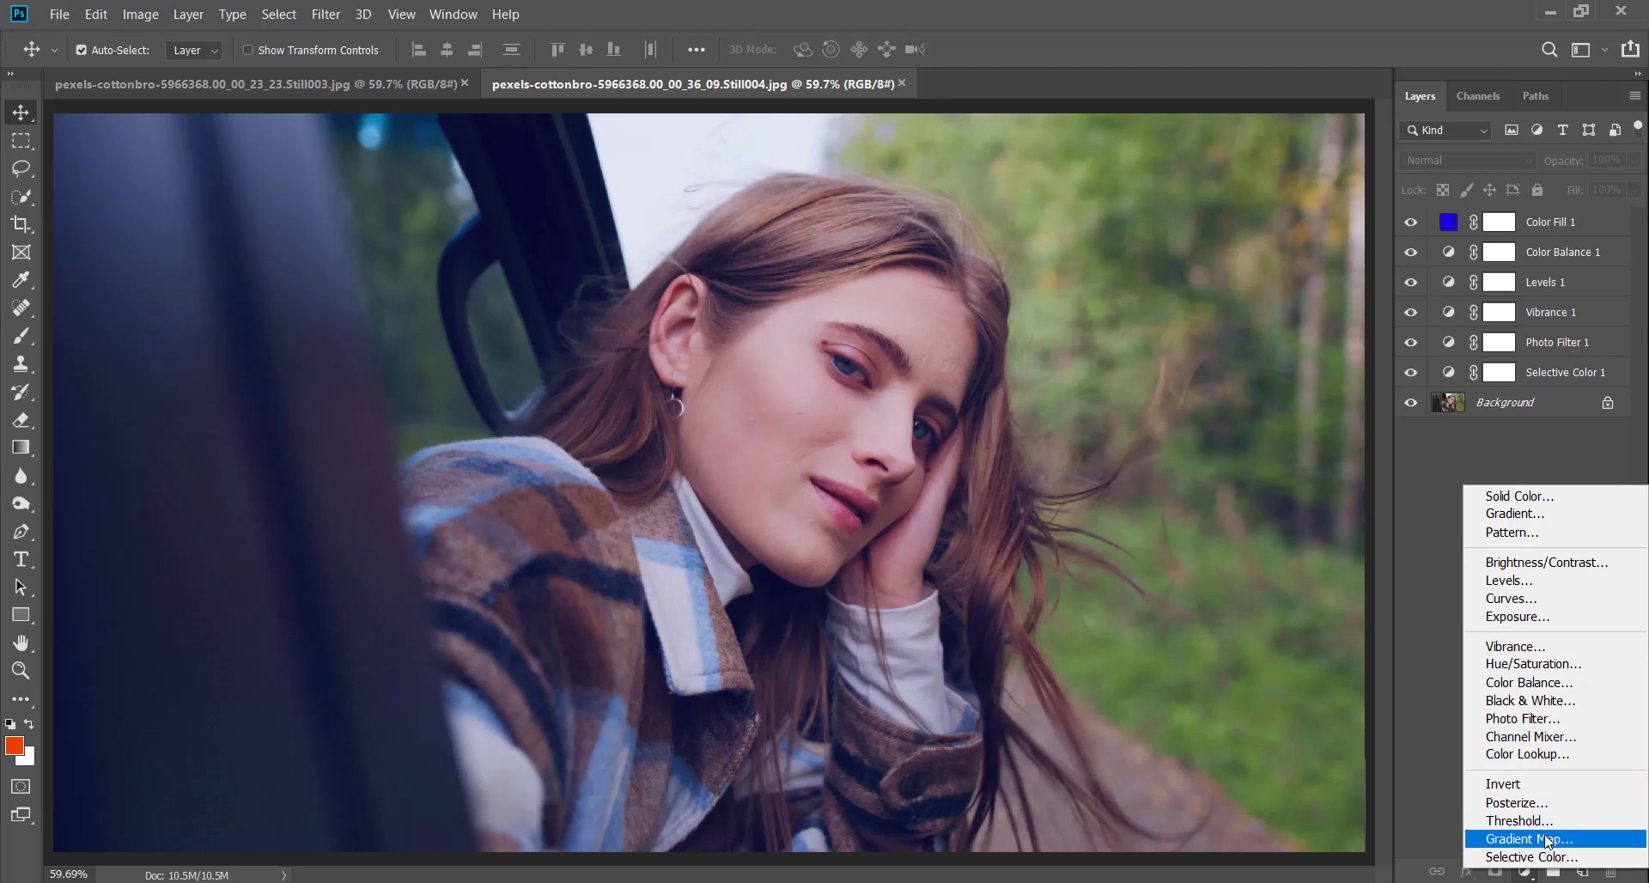
click(1516, 516)
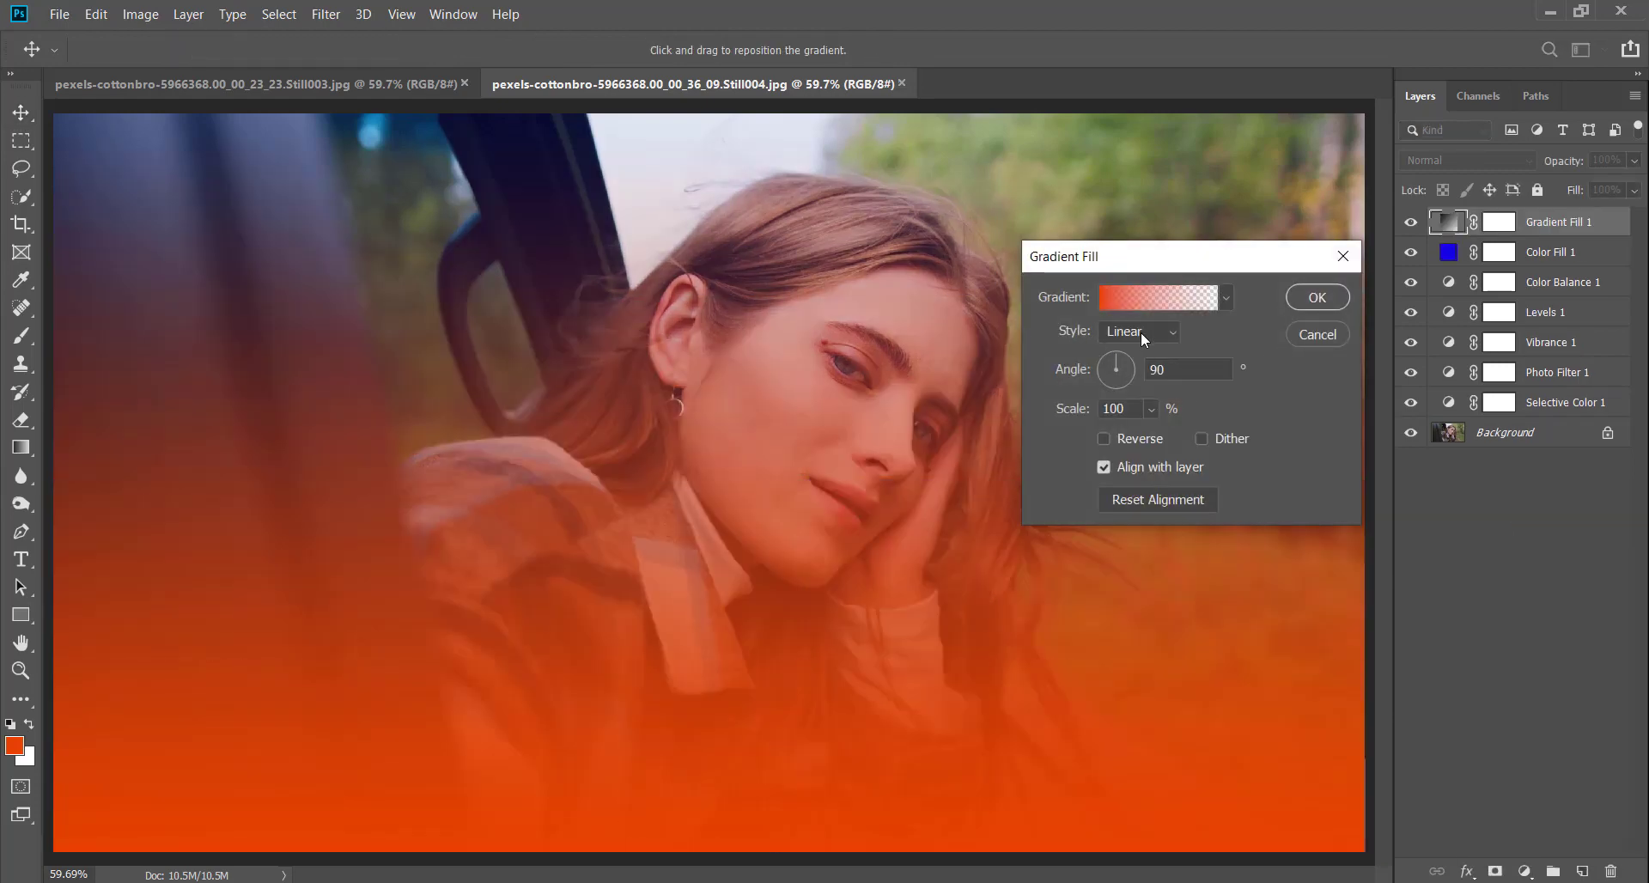
click(1134, 304)
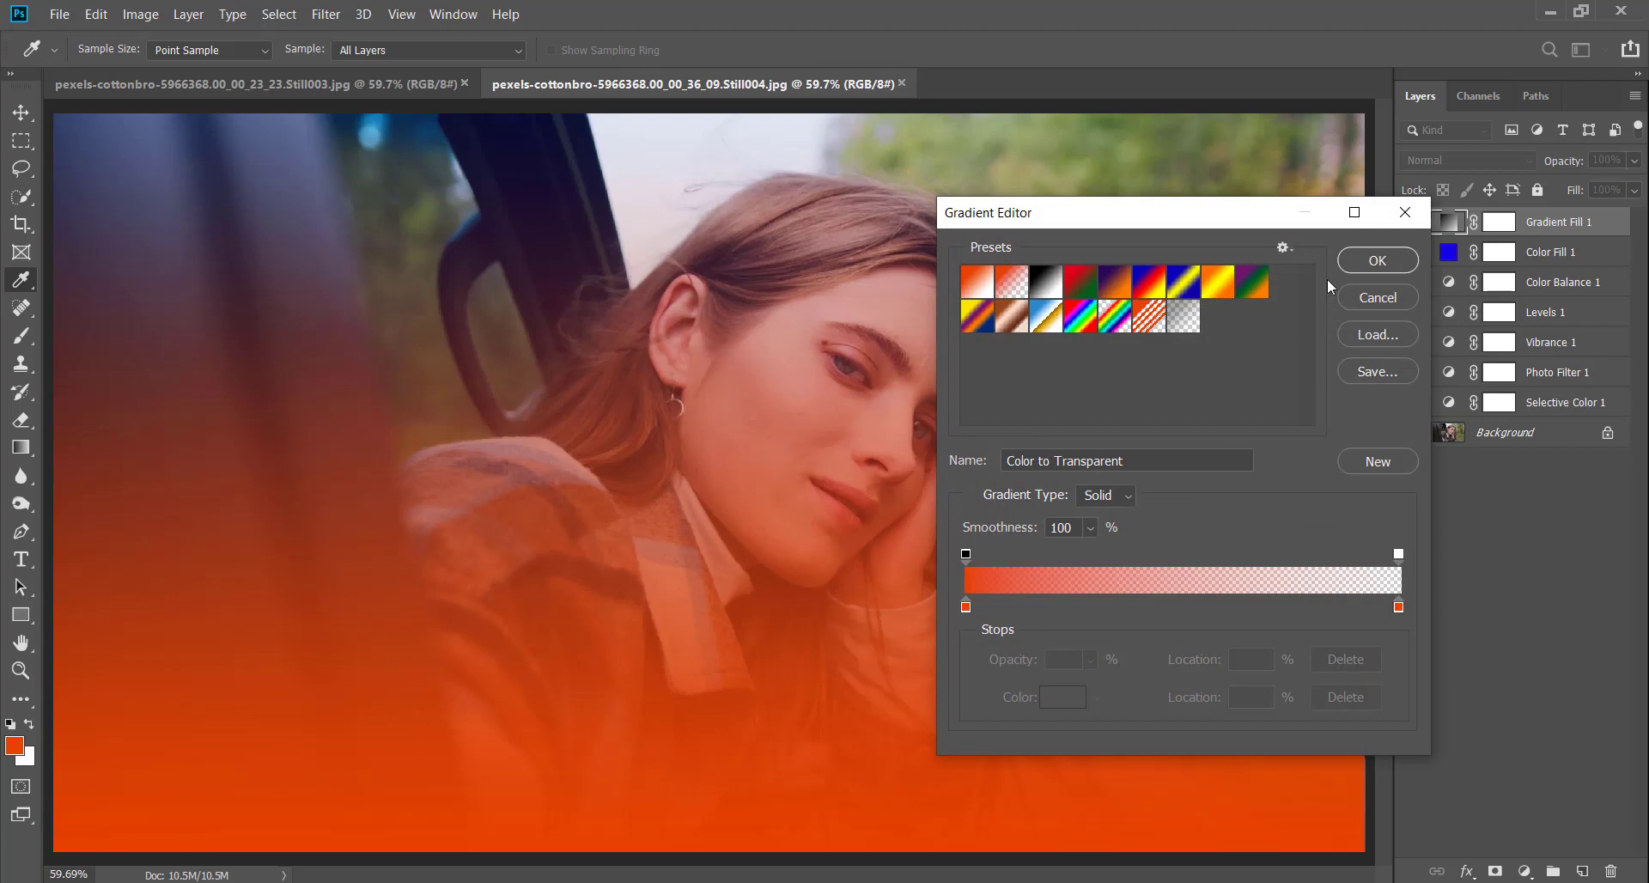
click(1374, 262)
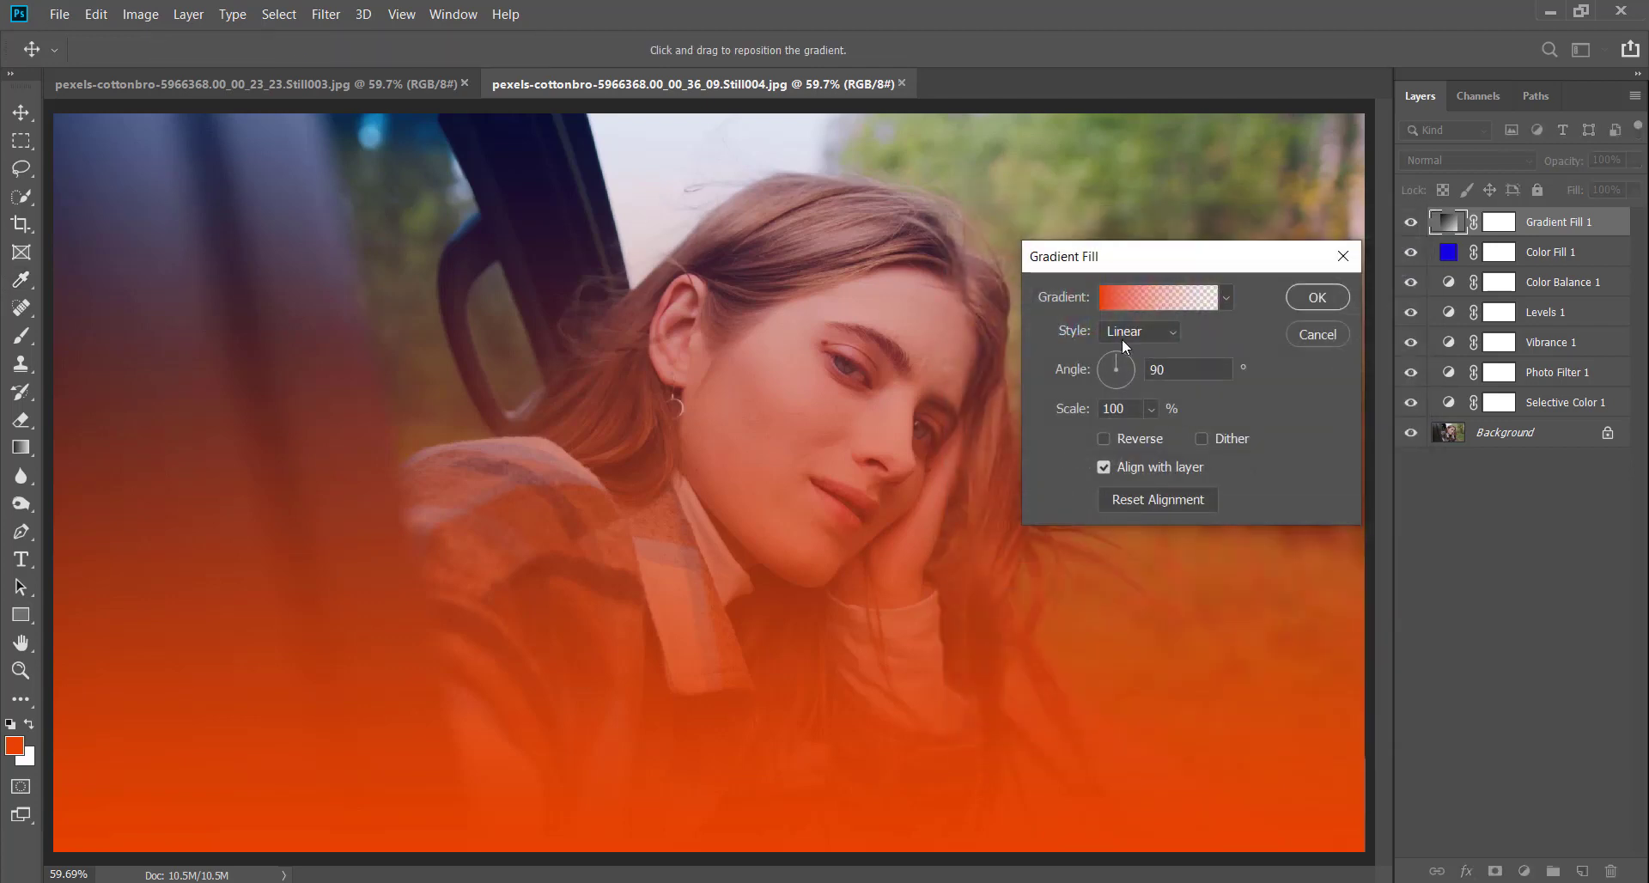
click(1122, 338)
click(1125, 383)
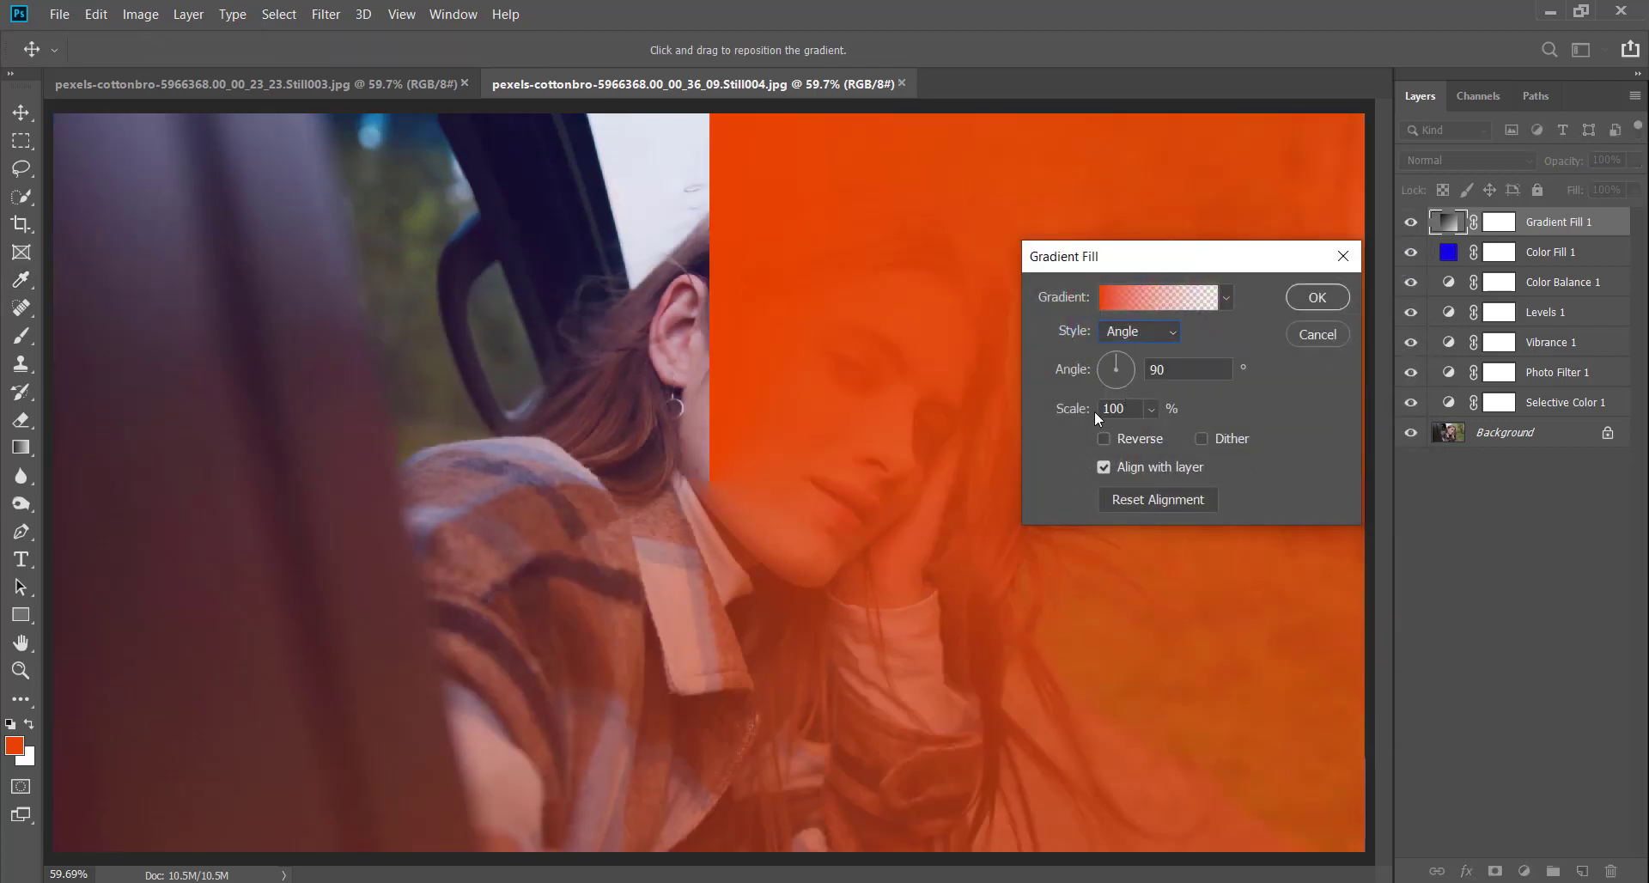
click(1130, 335)
click(1125, 368)
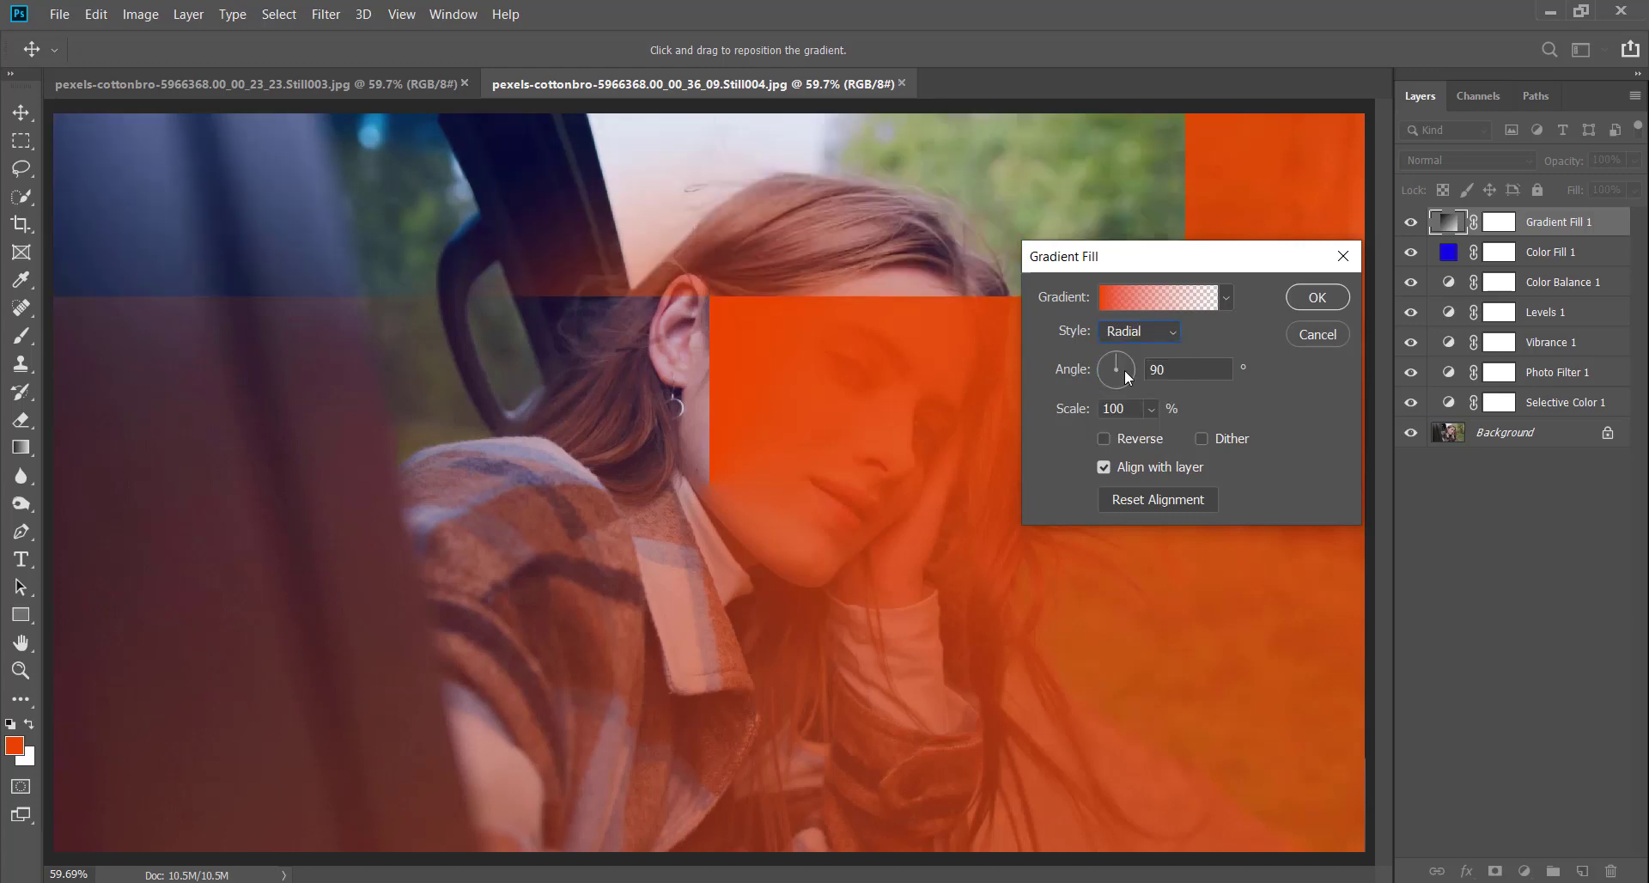
click(1108, 439)
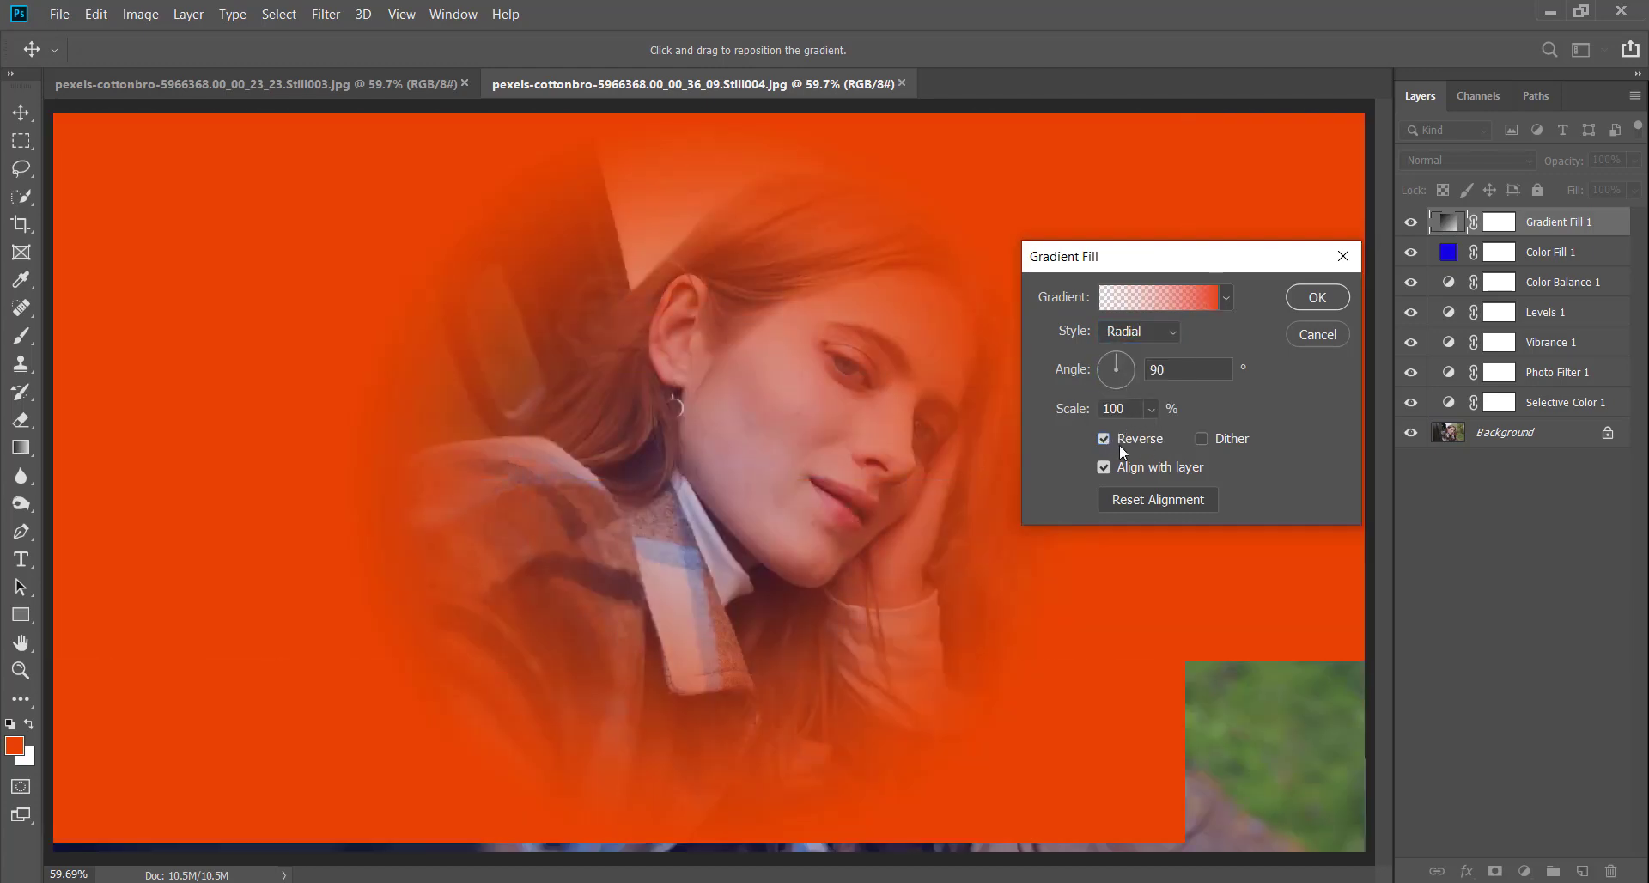
- Recolor the gradient's first color stop to muted blue 6d76a4 sampled from the jacket, and confirm the gradient fill
click(1159, 297)
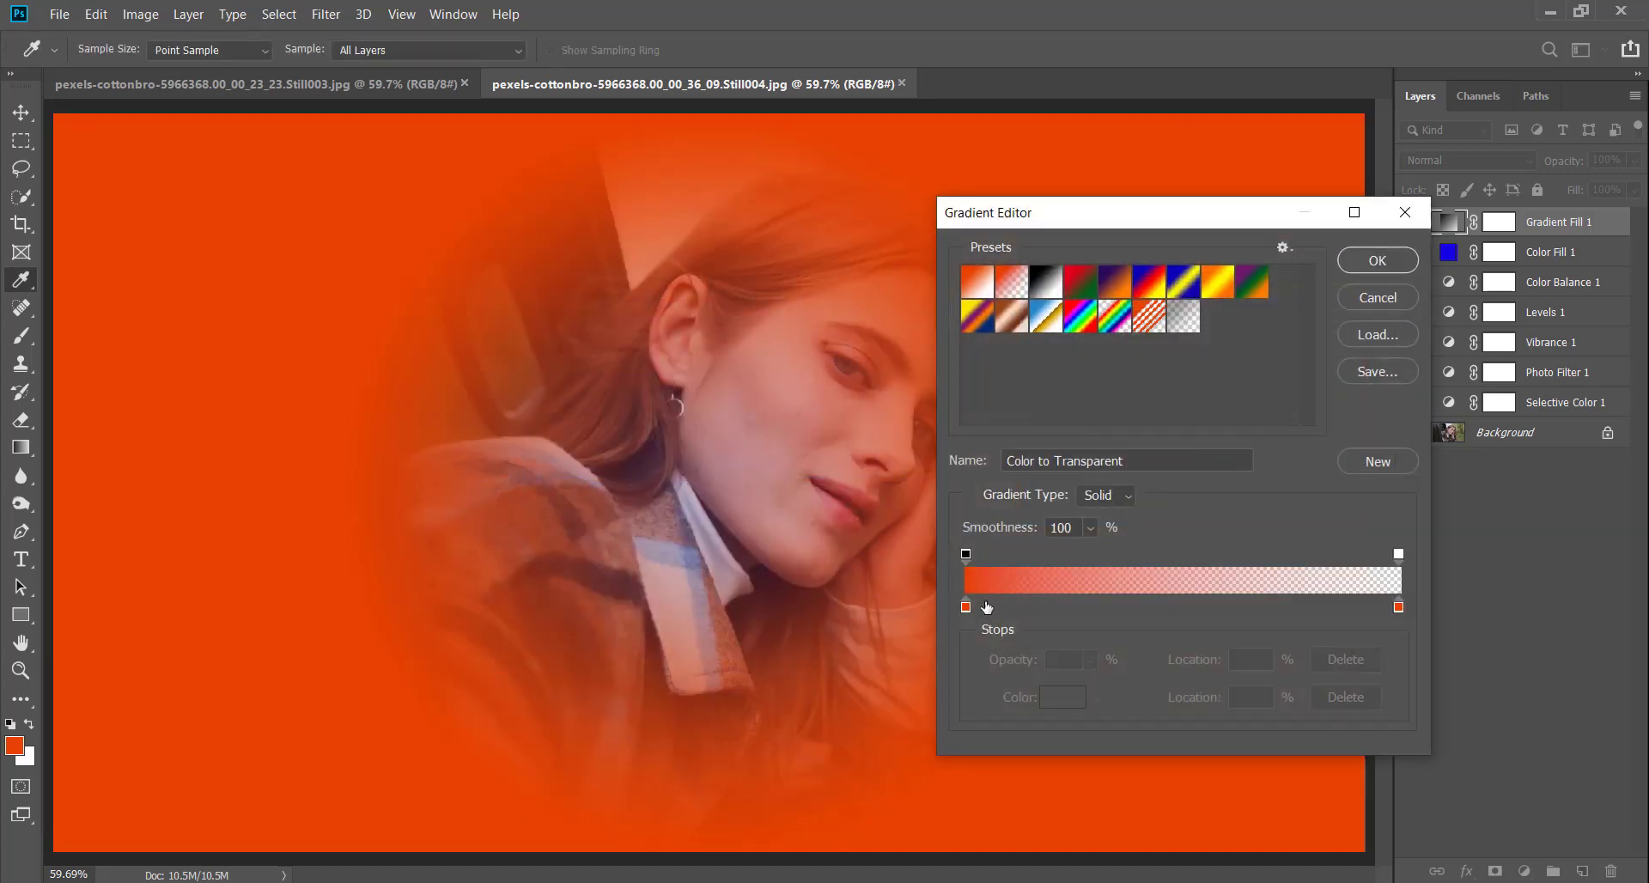
click(965, 606)
click(1079, 704)
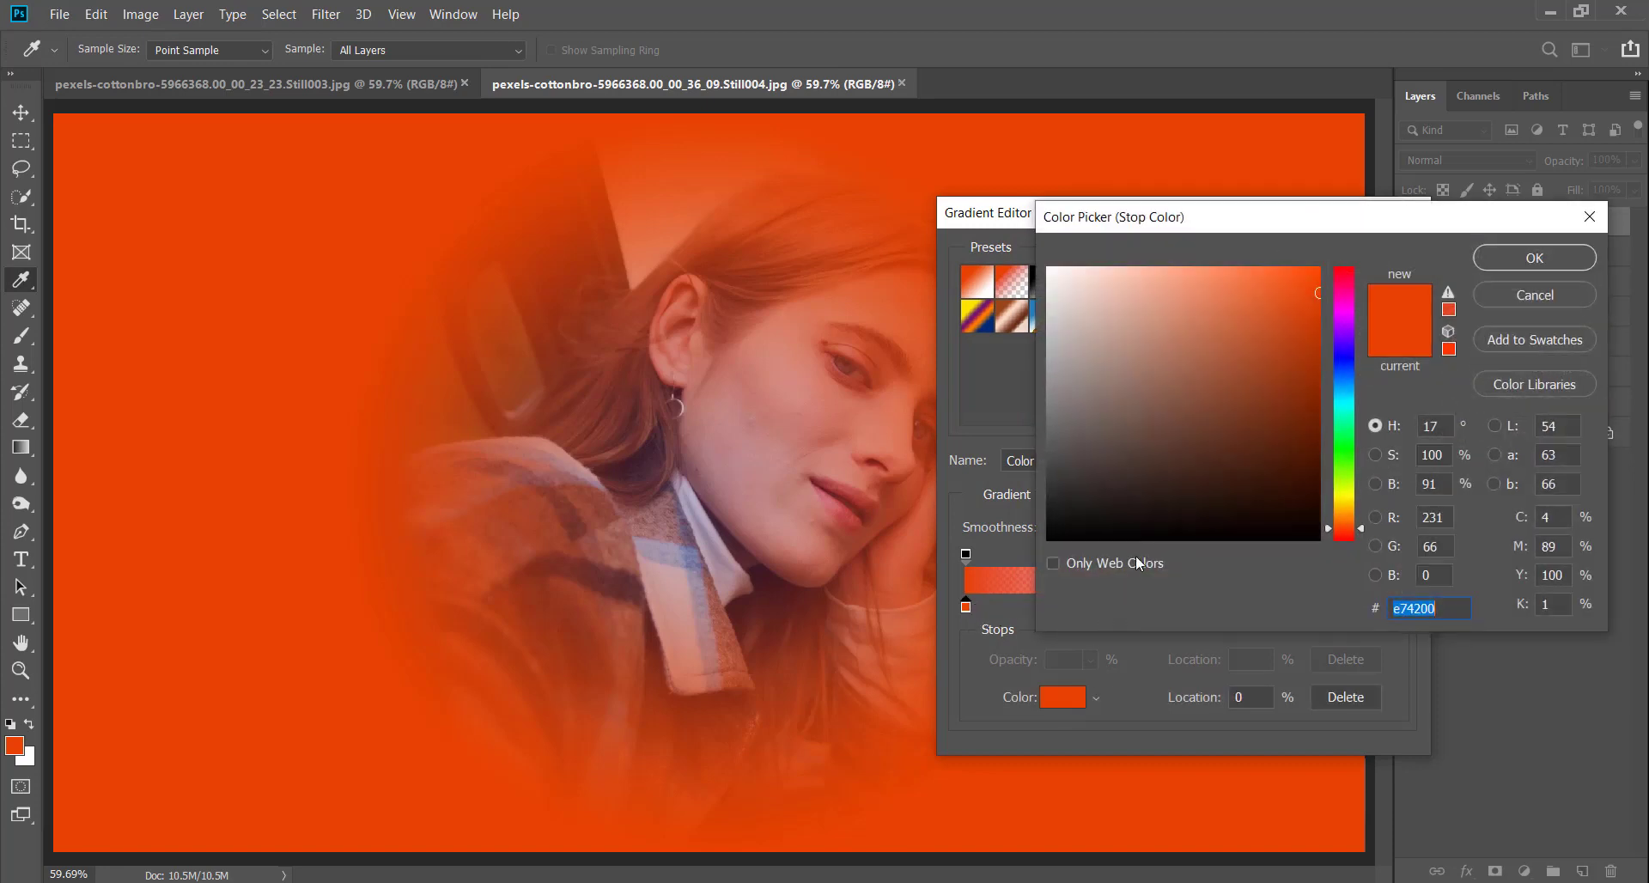
click(698, 553)
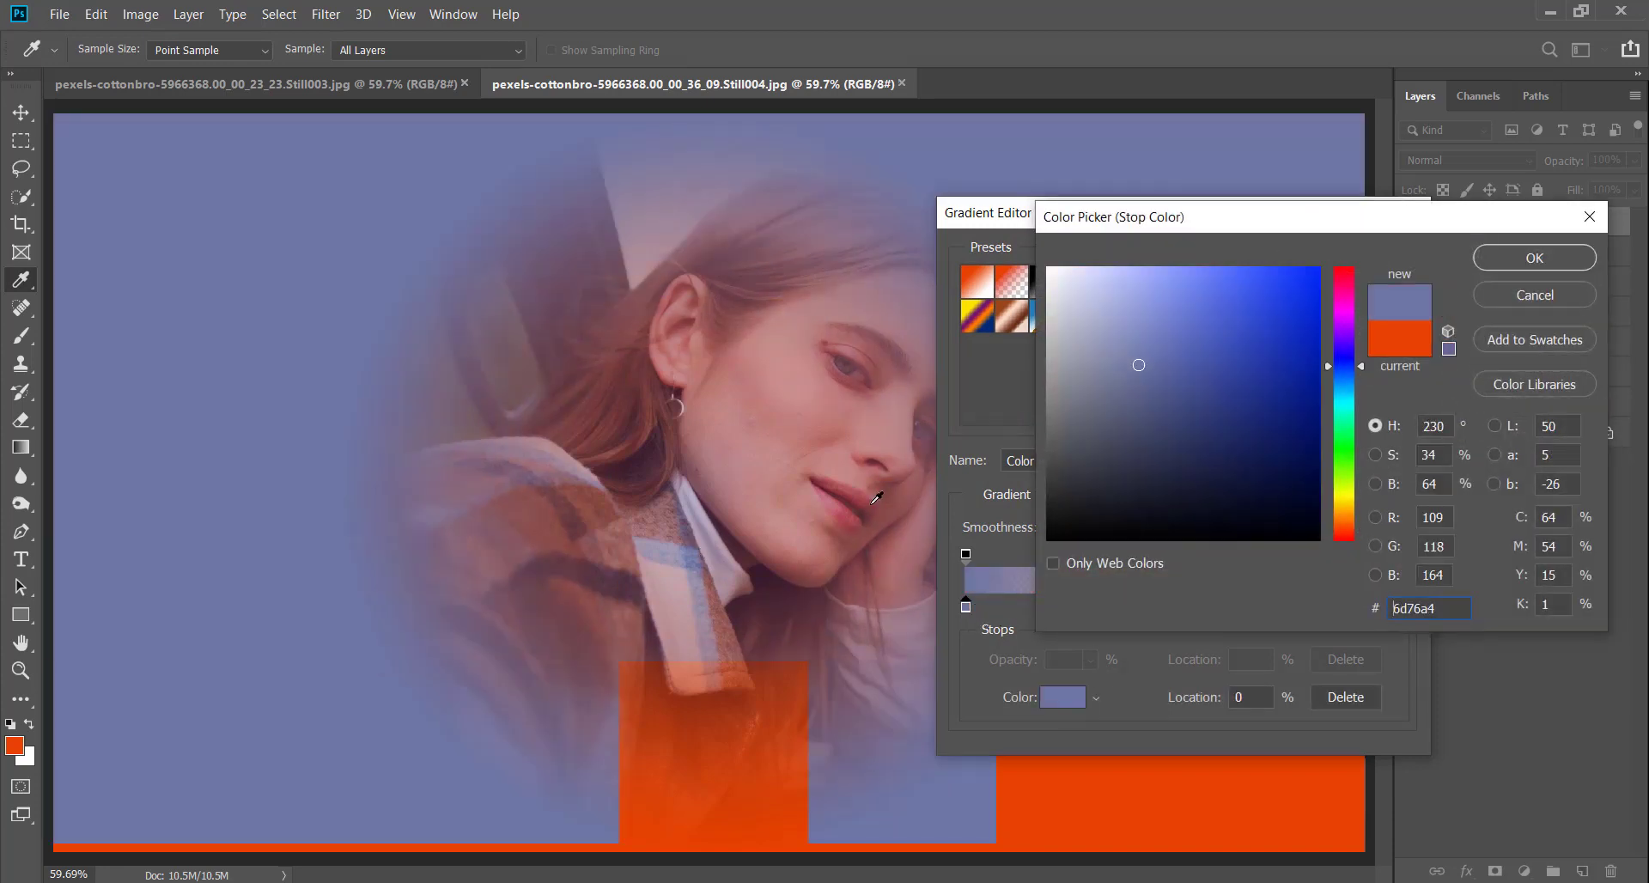
click(1487, 266)
click(1398, 262)
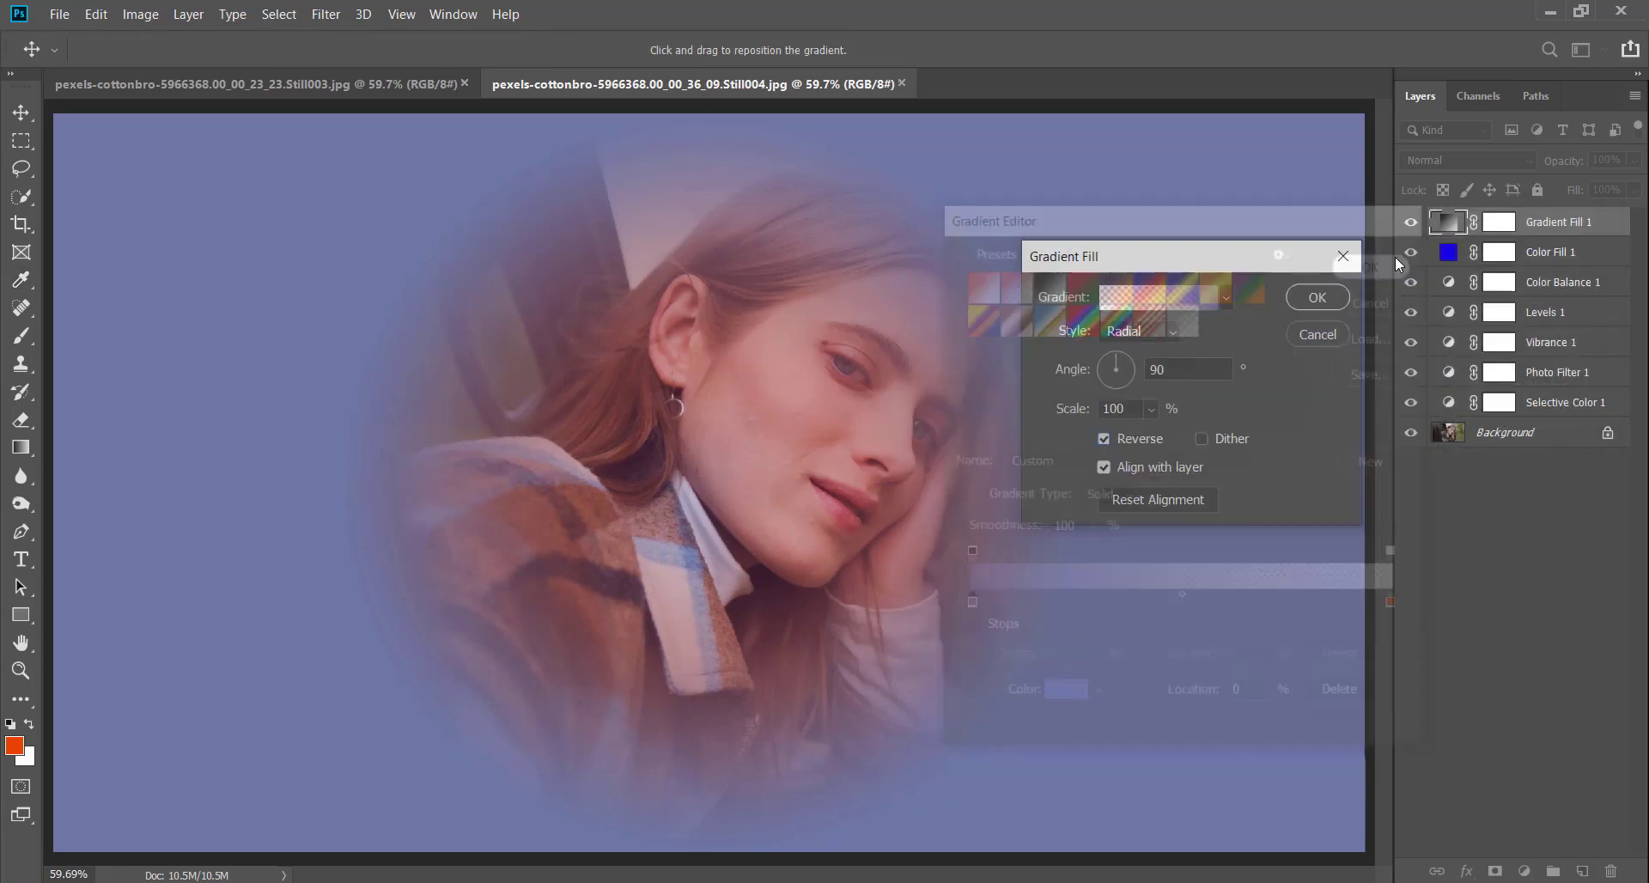
click(1312, 300)
- Set the gradient fill layer's blend mode to Hard Light and its opacity to 26%, and deselect it
click(1467, 161)
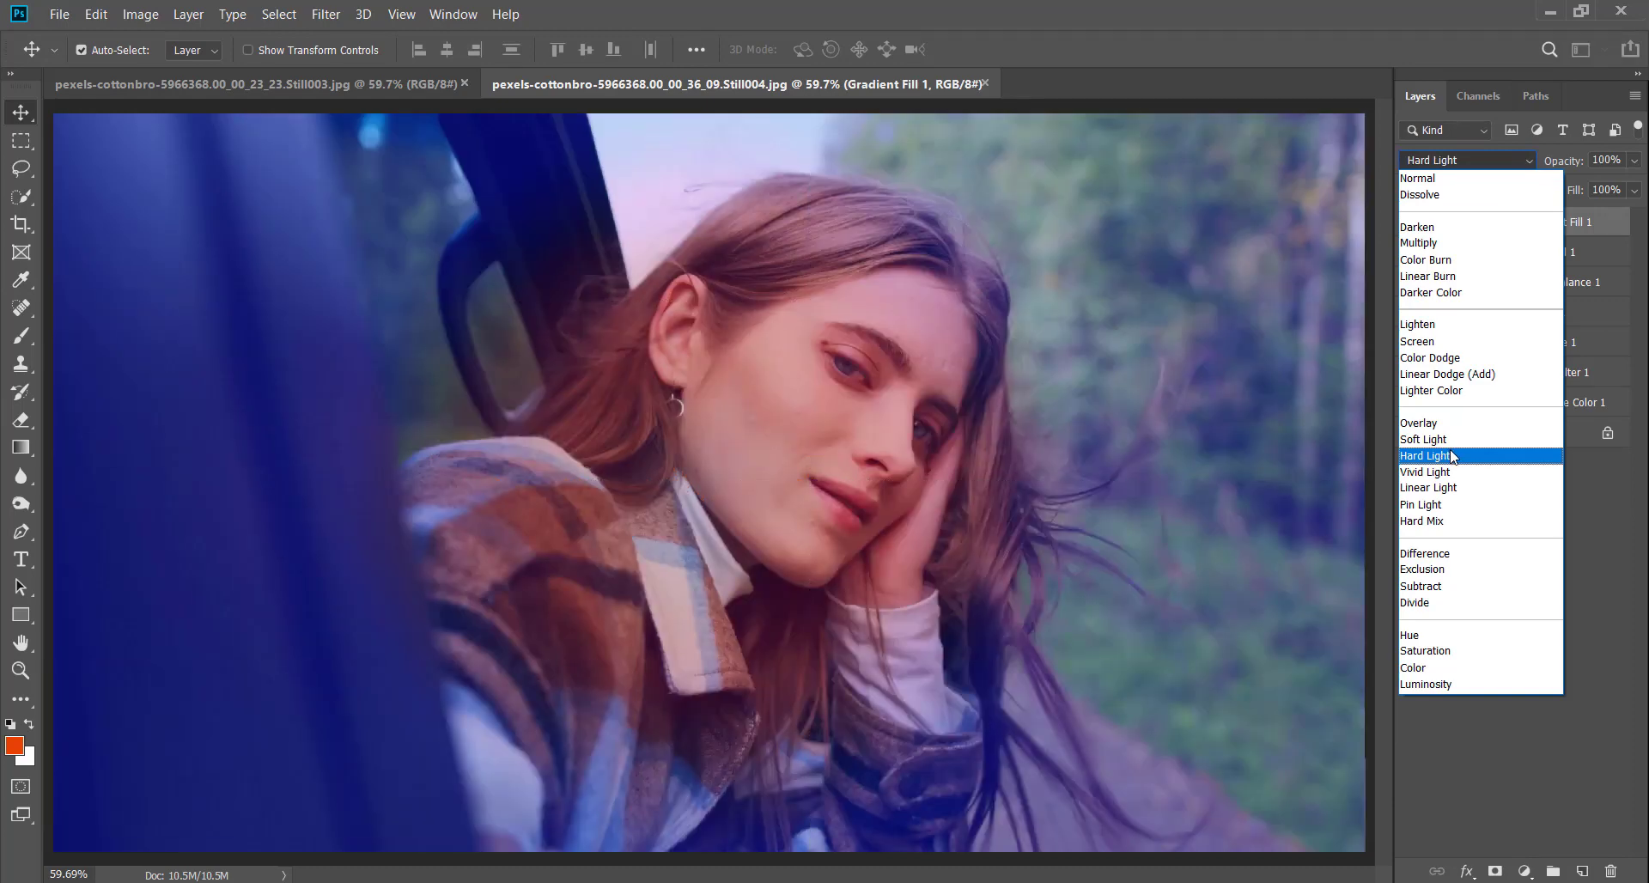
click(1451, 455)
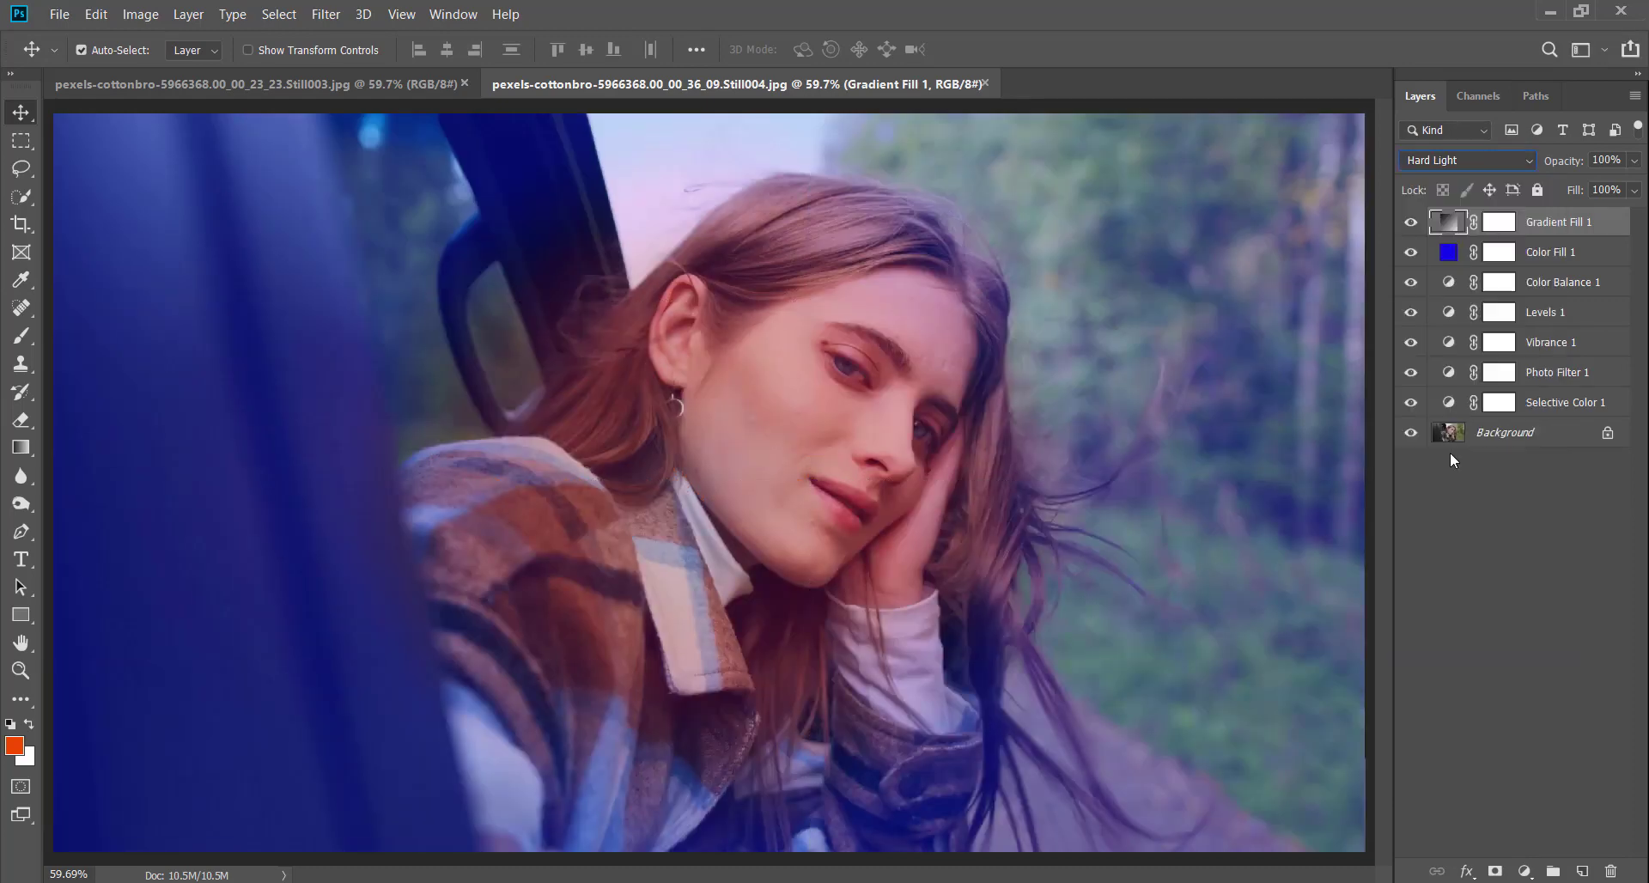
click(1636, 161)
drag(1638, 183, 1561, 189)
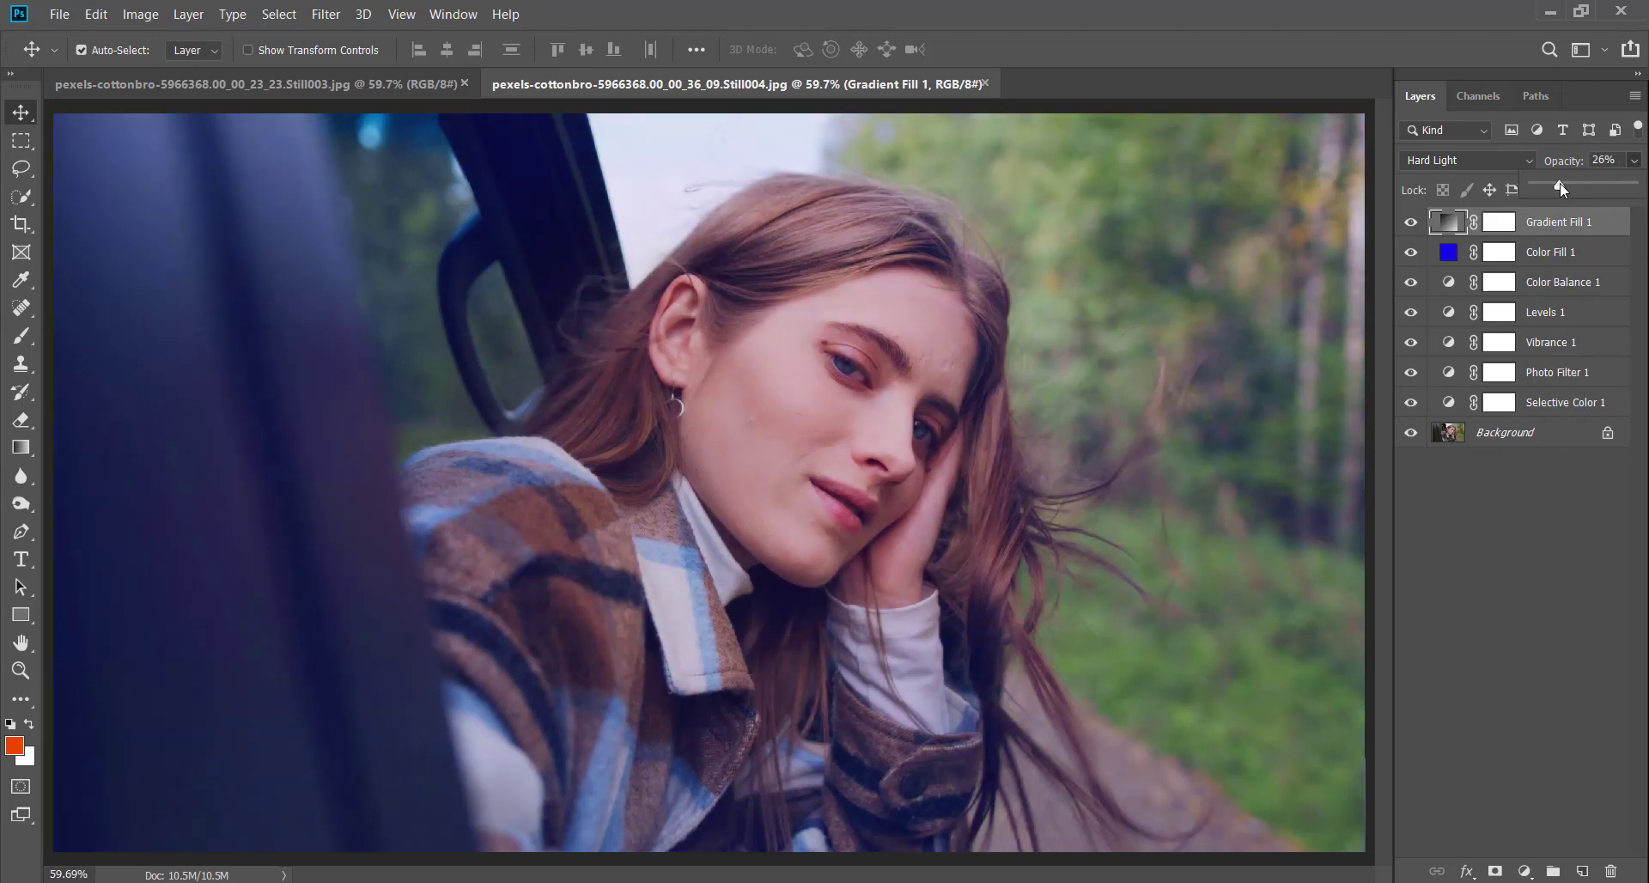
click(1542, 665)
- Group all layers from Gradient Fill 1 down to Selective Color 1, and compare the image with the group hidden and shown
click(1550, 226)
shift+click(1575, 407)
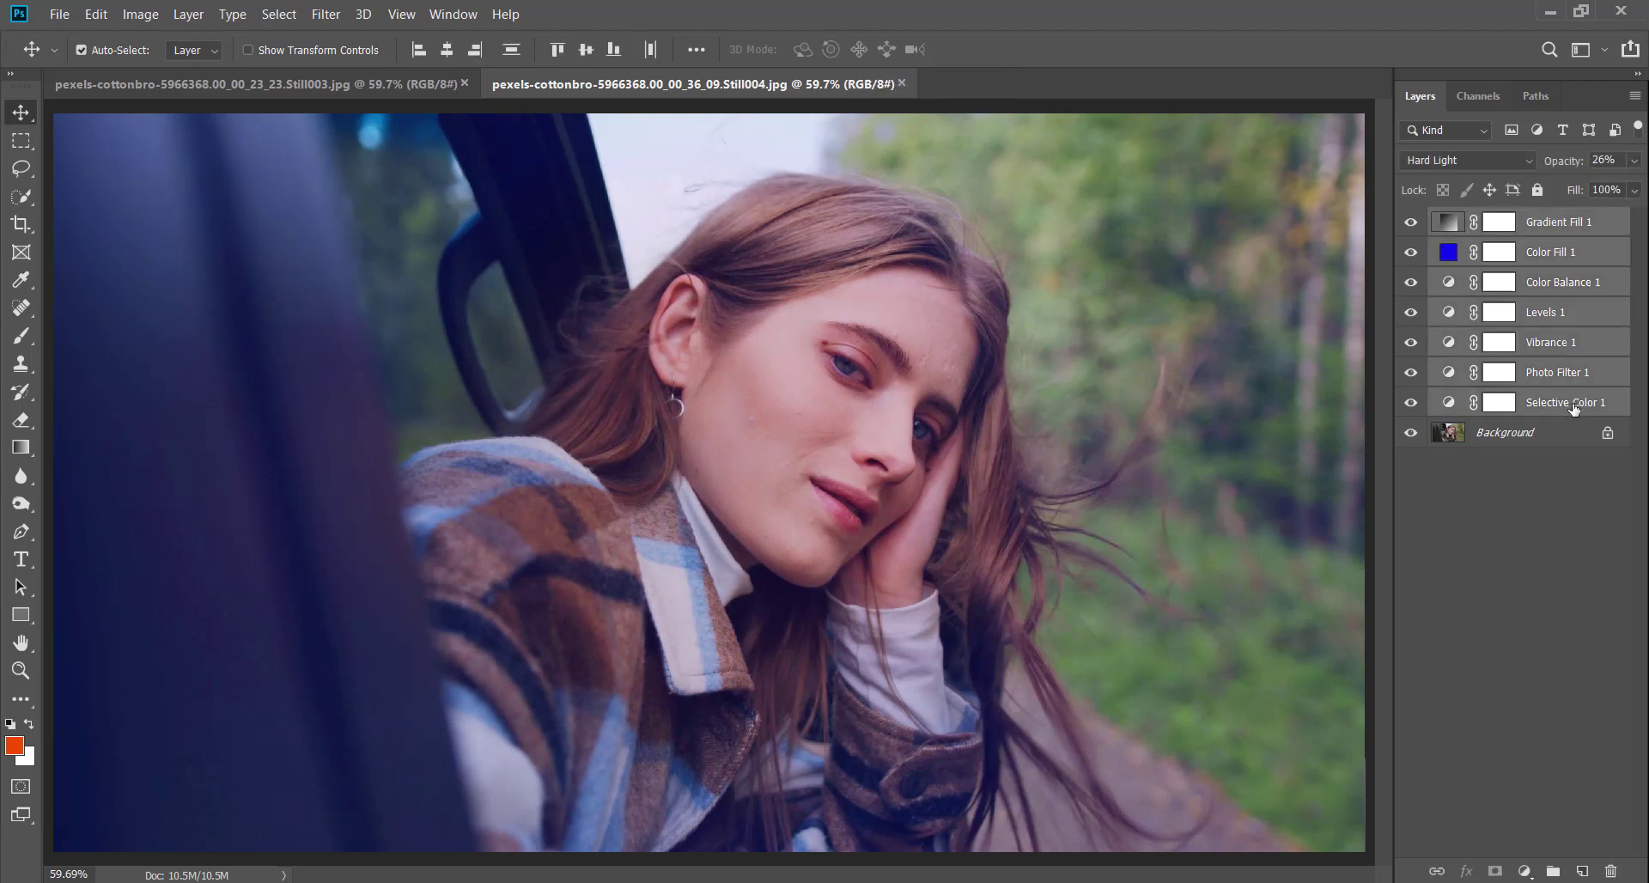
key(ctrl+g)
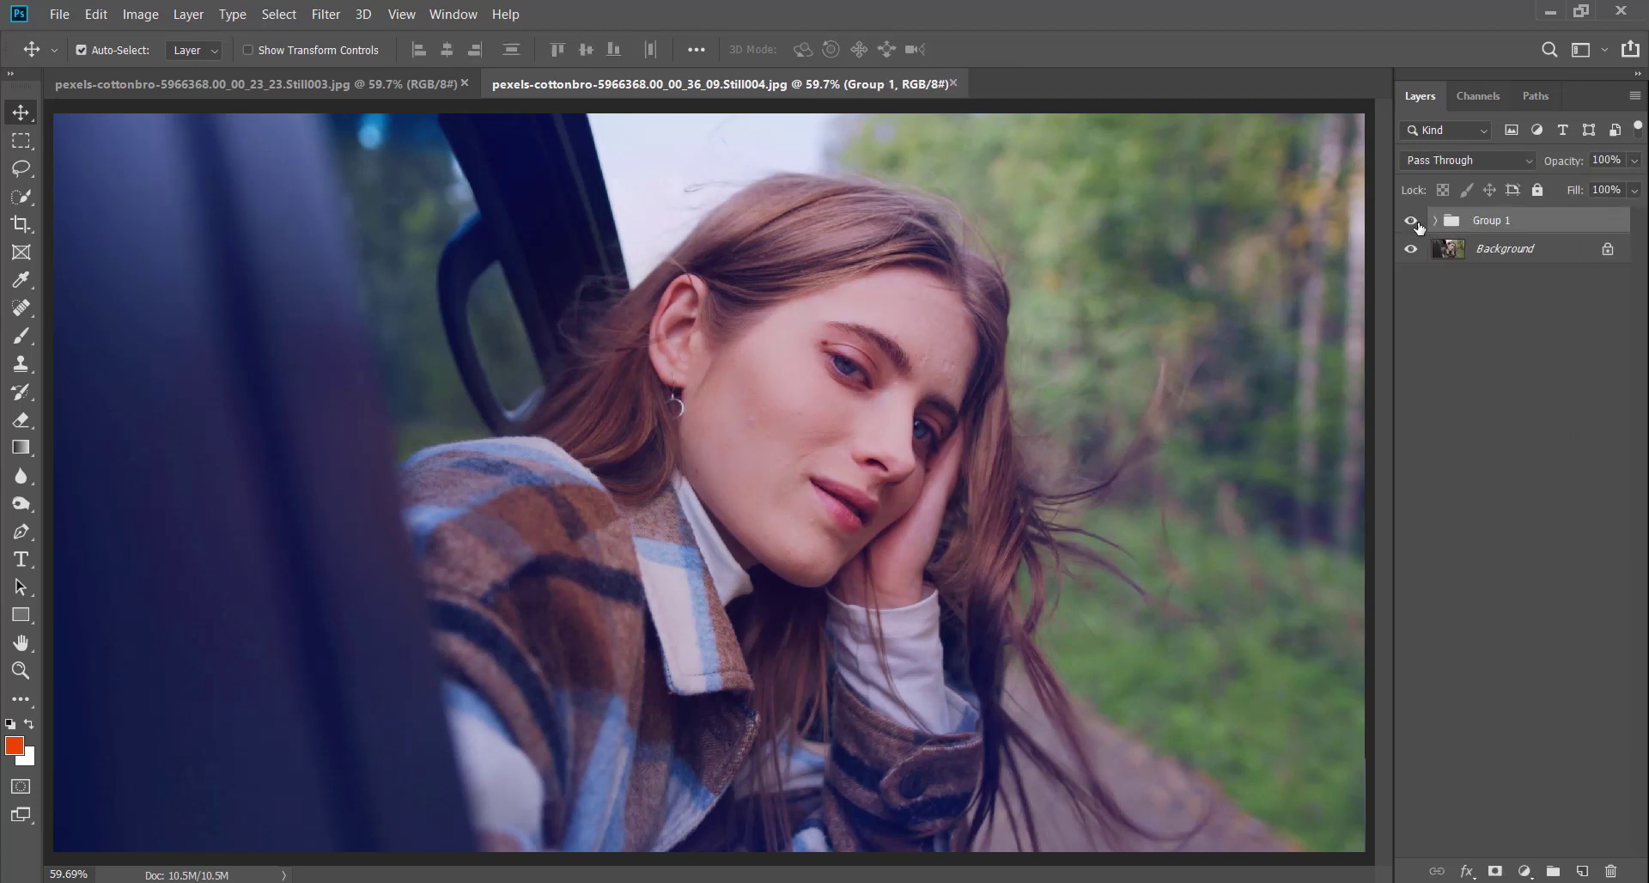
click(1411, 222)
click(1411, 222)
click(1410, 223)
click(1410, 222)
- Switch to the first still, check the effect of its adjustment group, and select Group 1
click(363, 85)
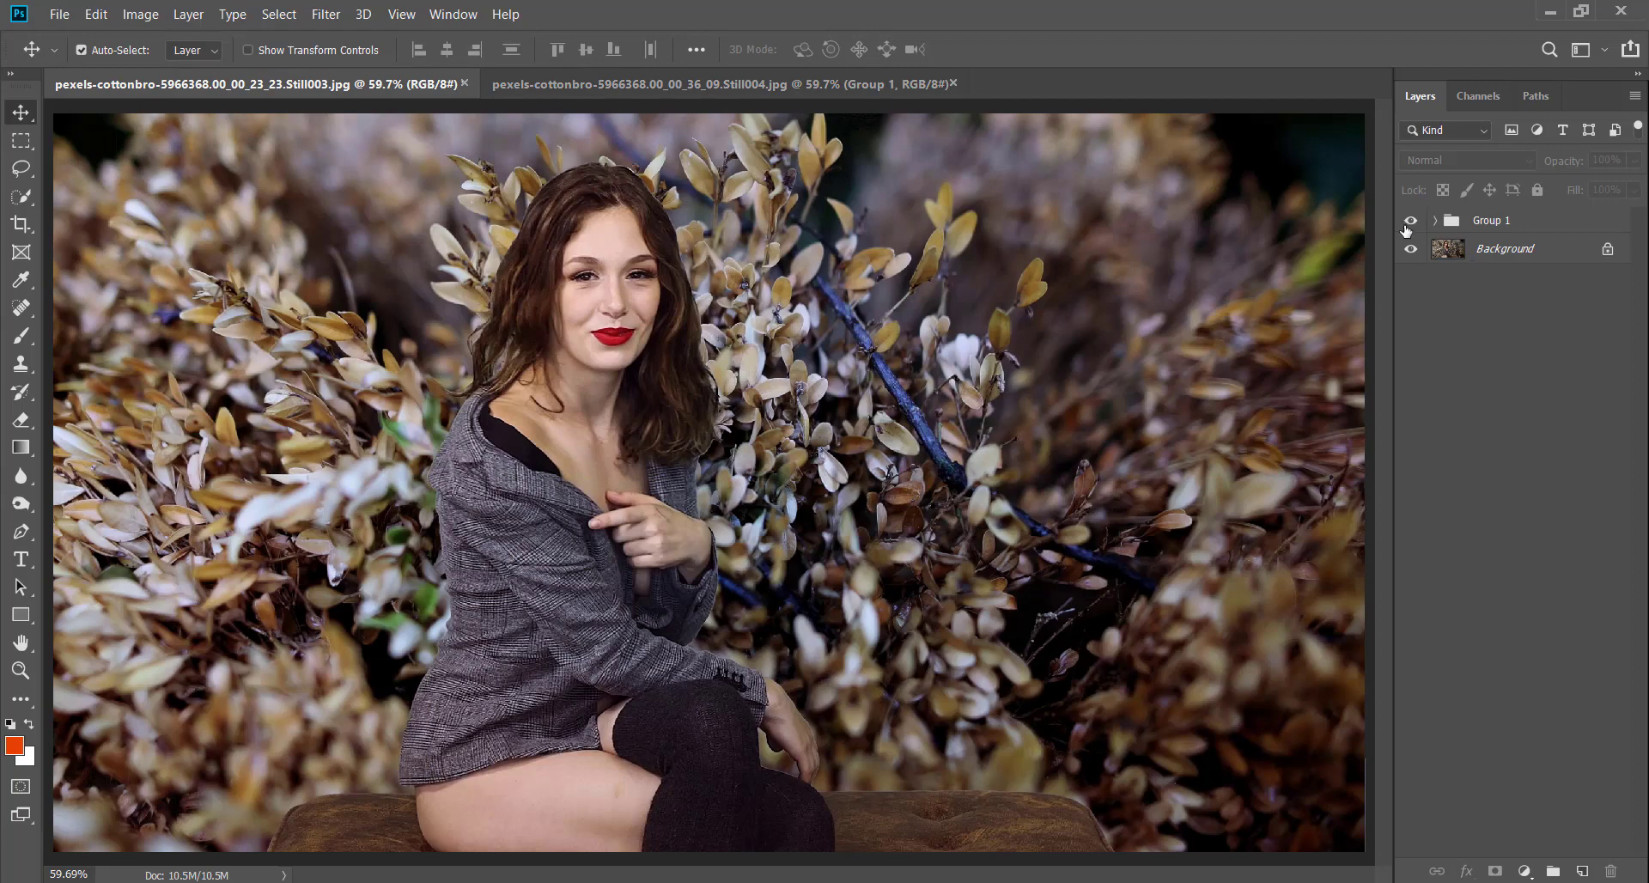
click(1410, 223)
click(1486, 225)
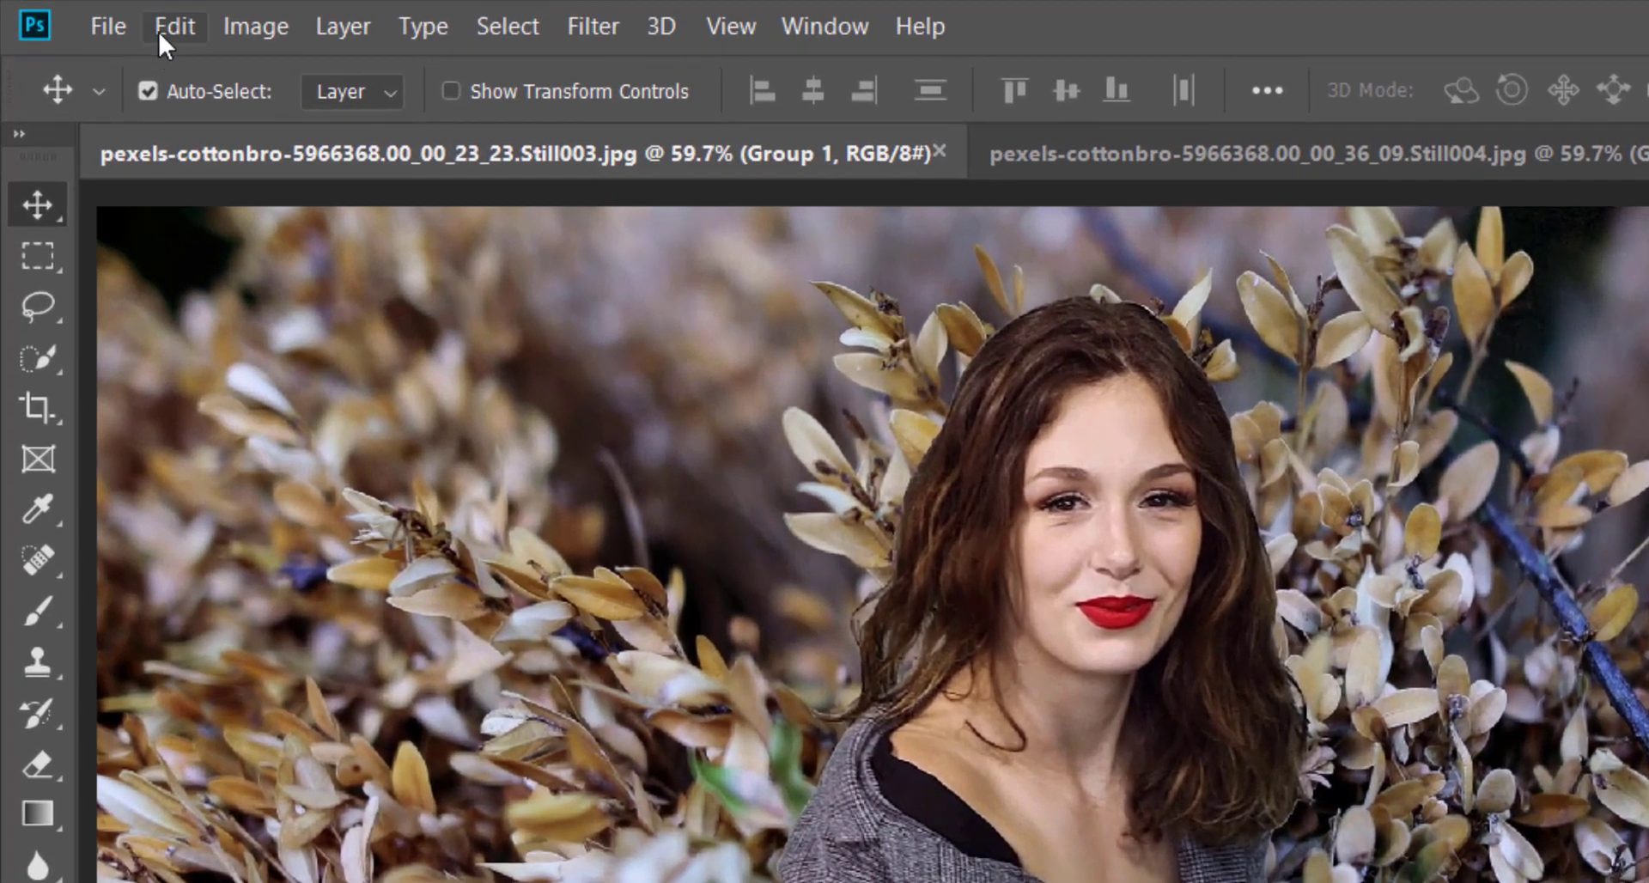
- Export the first still's Color Lookup Tables at High quality, 64 grid points, as 3DL, CUBE, CSP and ICC Profile into the Color Correction folder
click(163, 29)
click(165, 33)
click(120, 27)
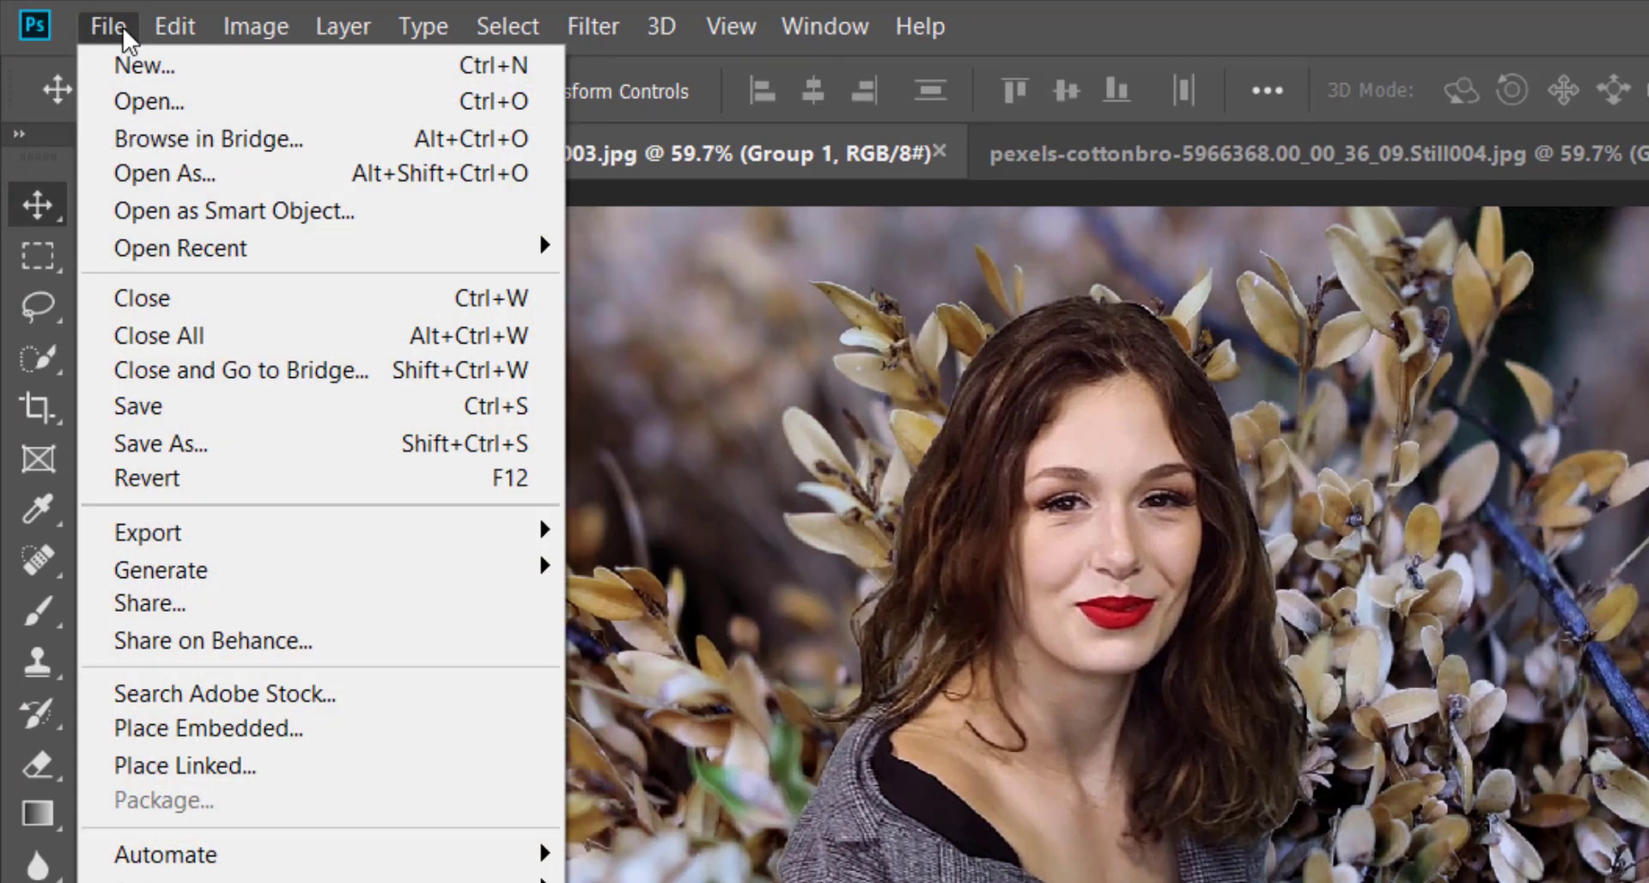
mouse_move(193, 533)
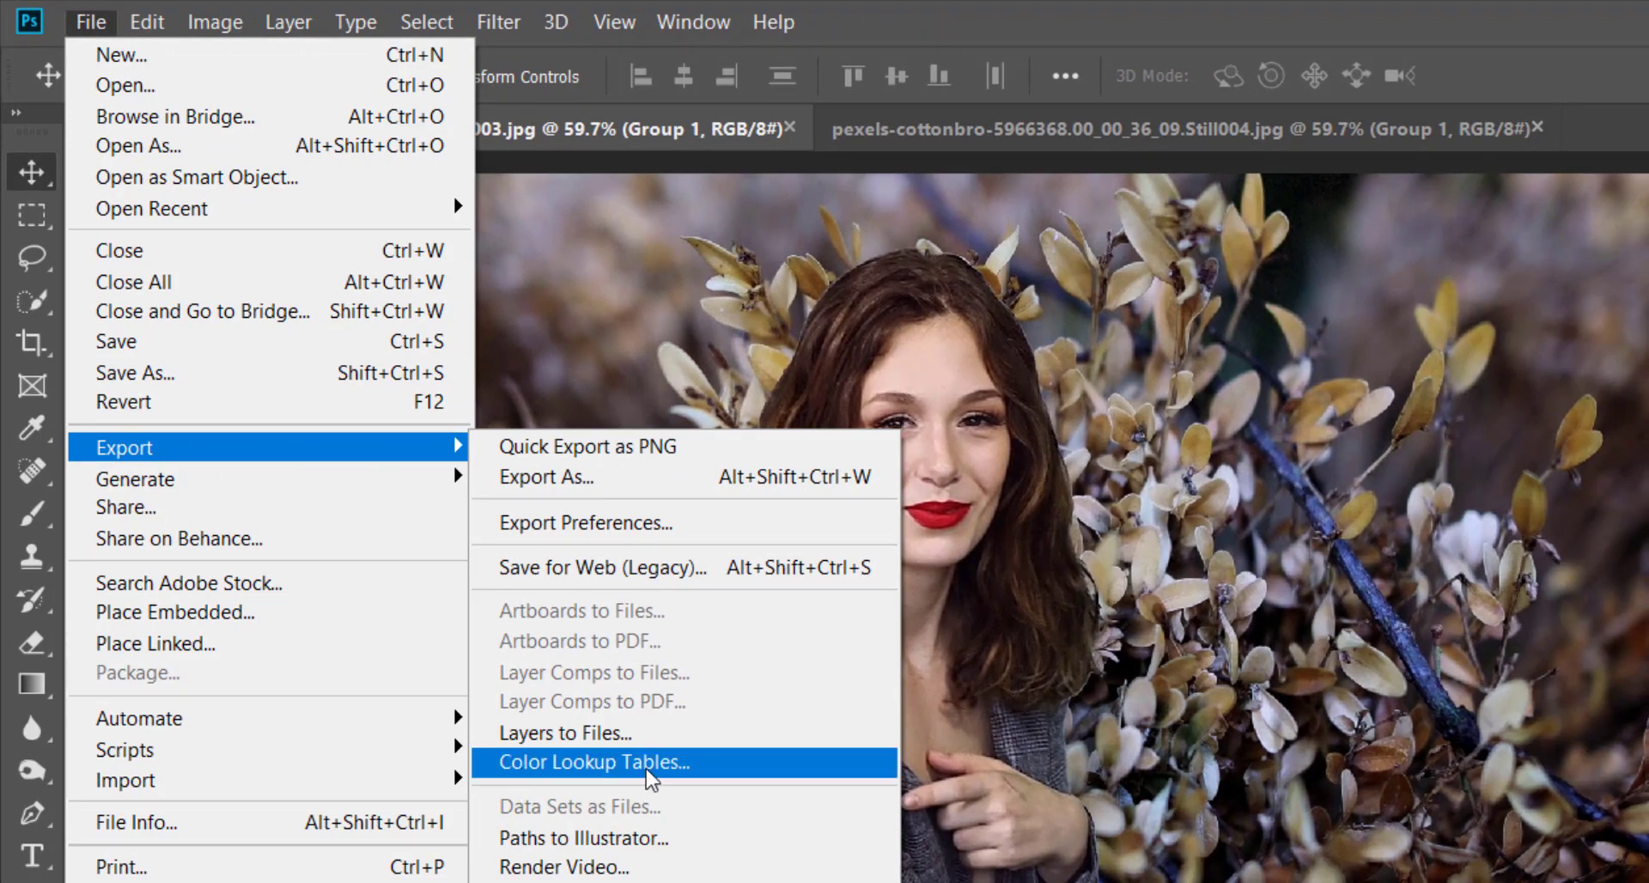
click(718, 770)
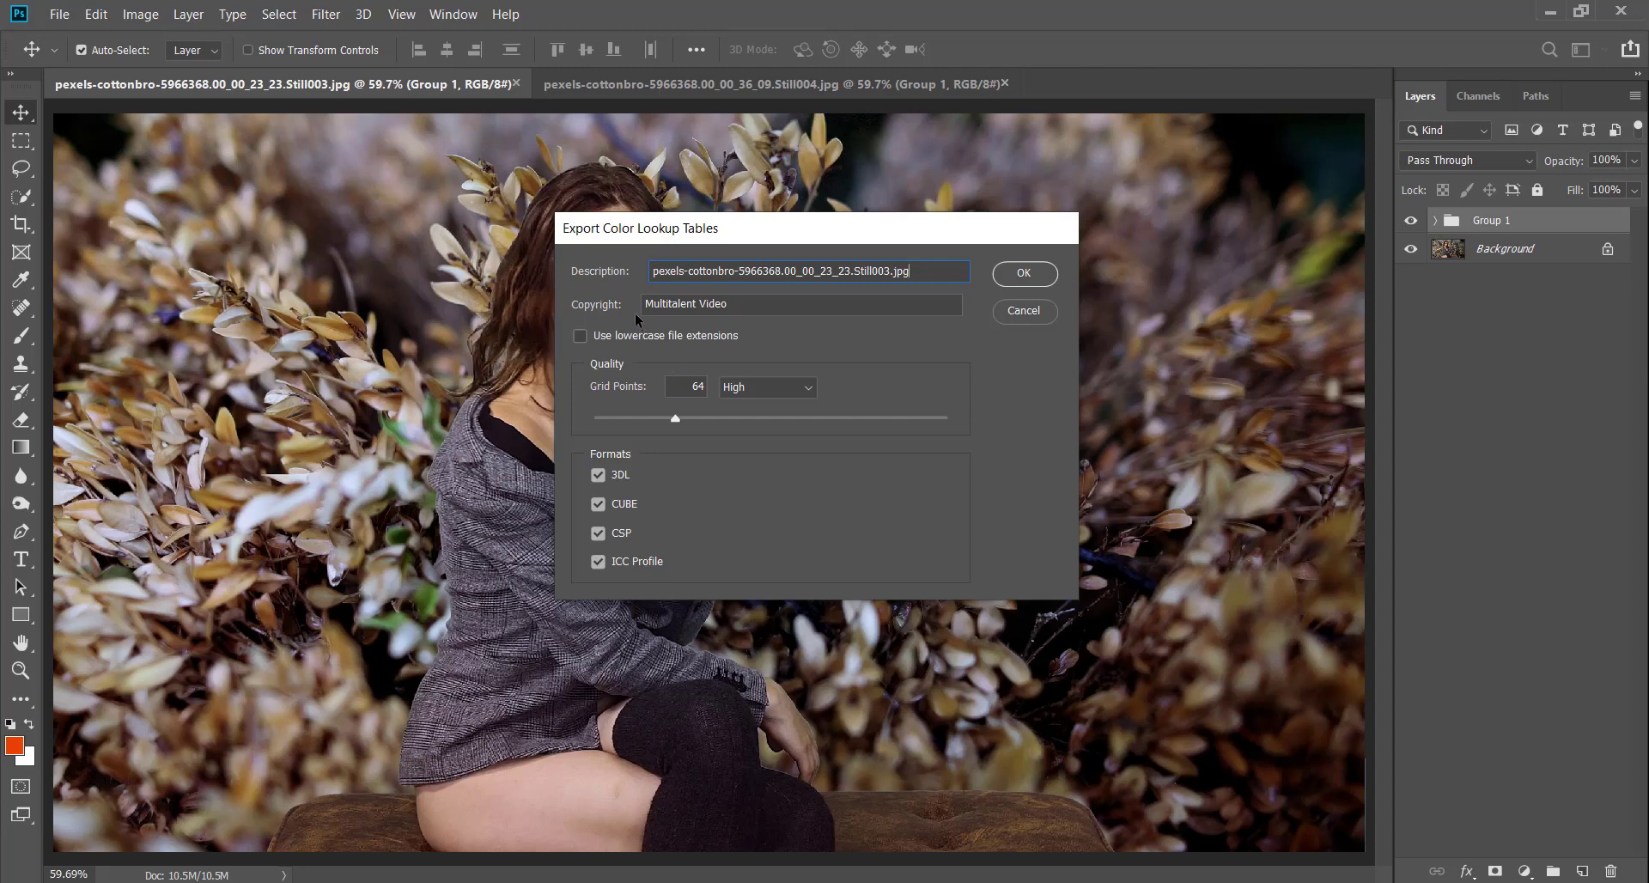
drag(750, 304, 522, 329)
click(754, 388)
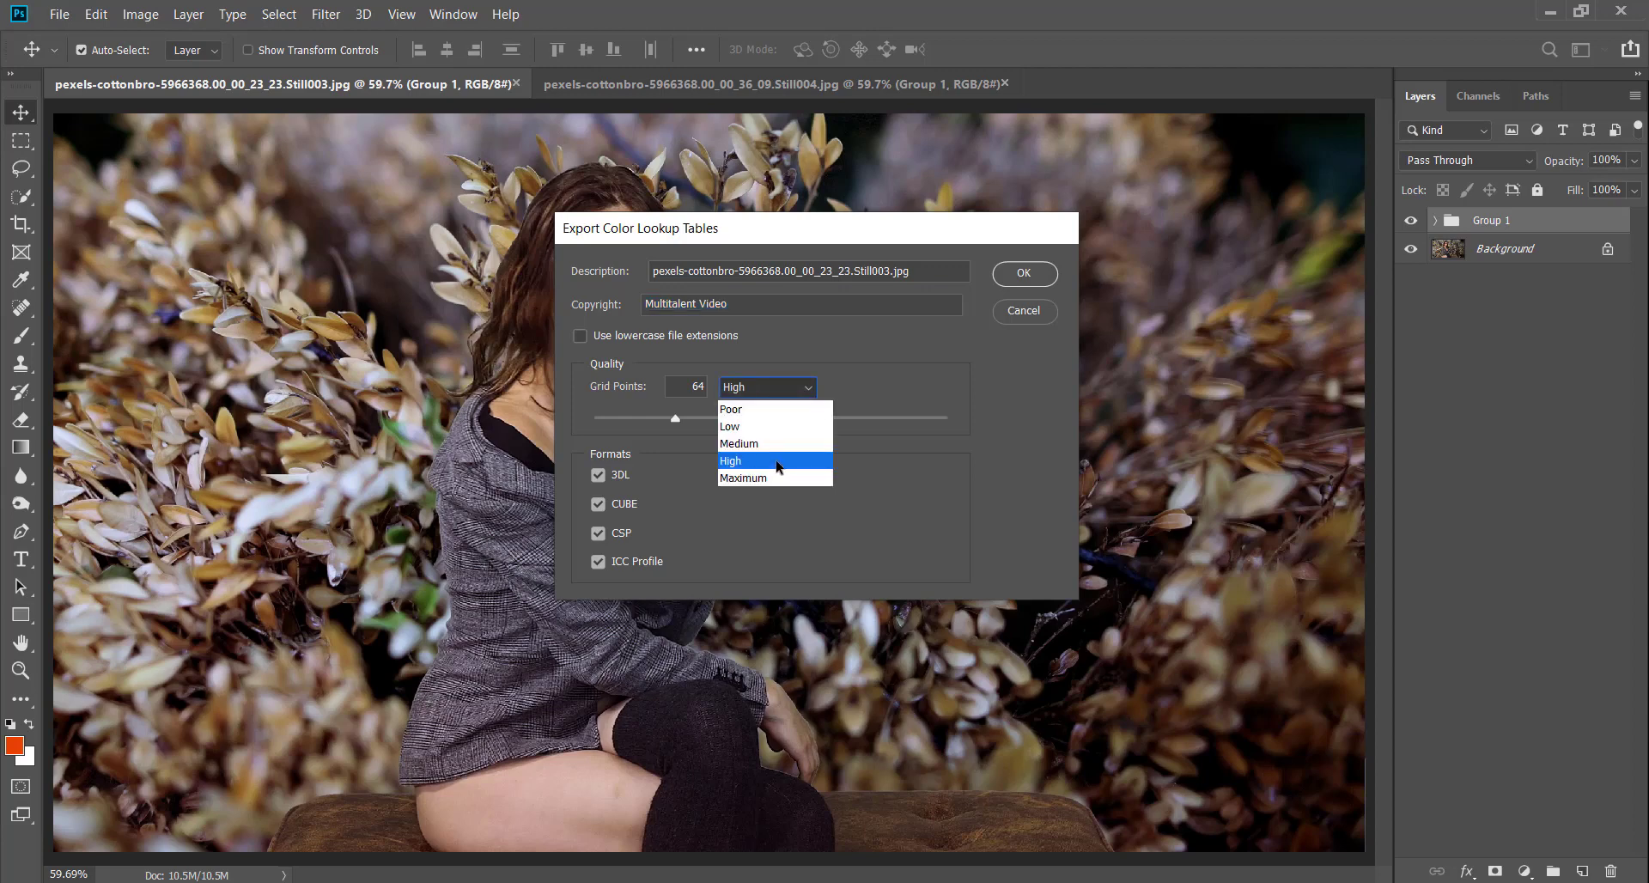
click(826, 357)
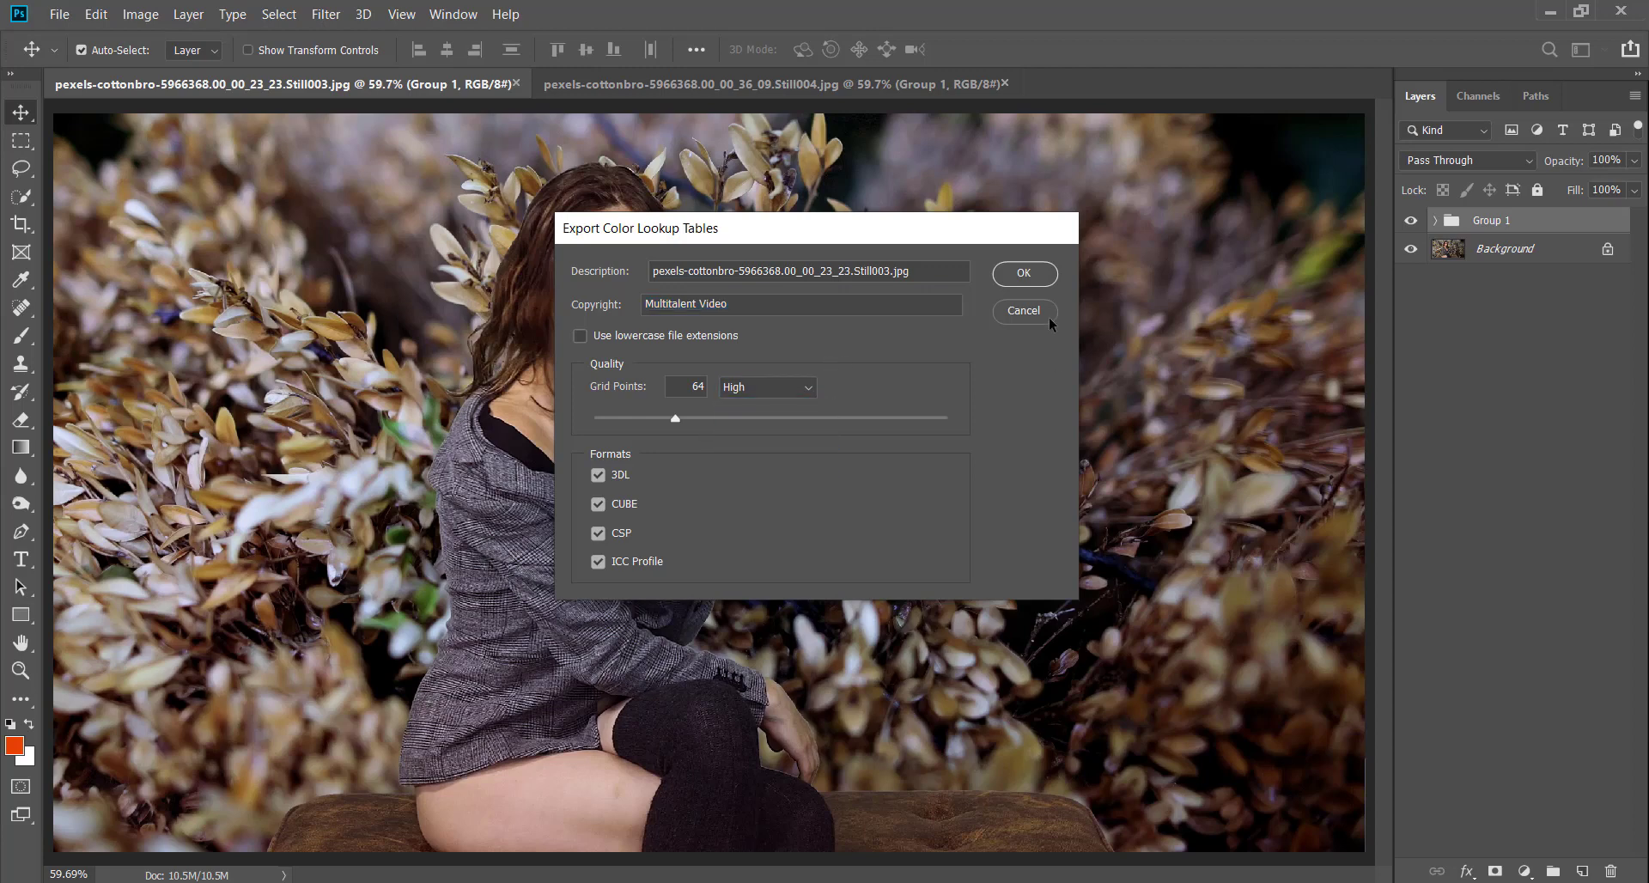
click(1022, 273)
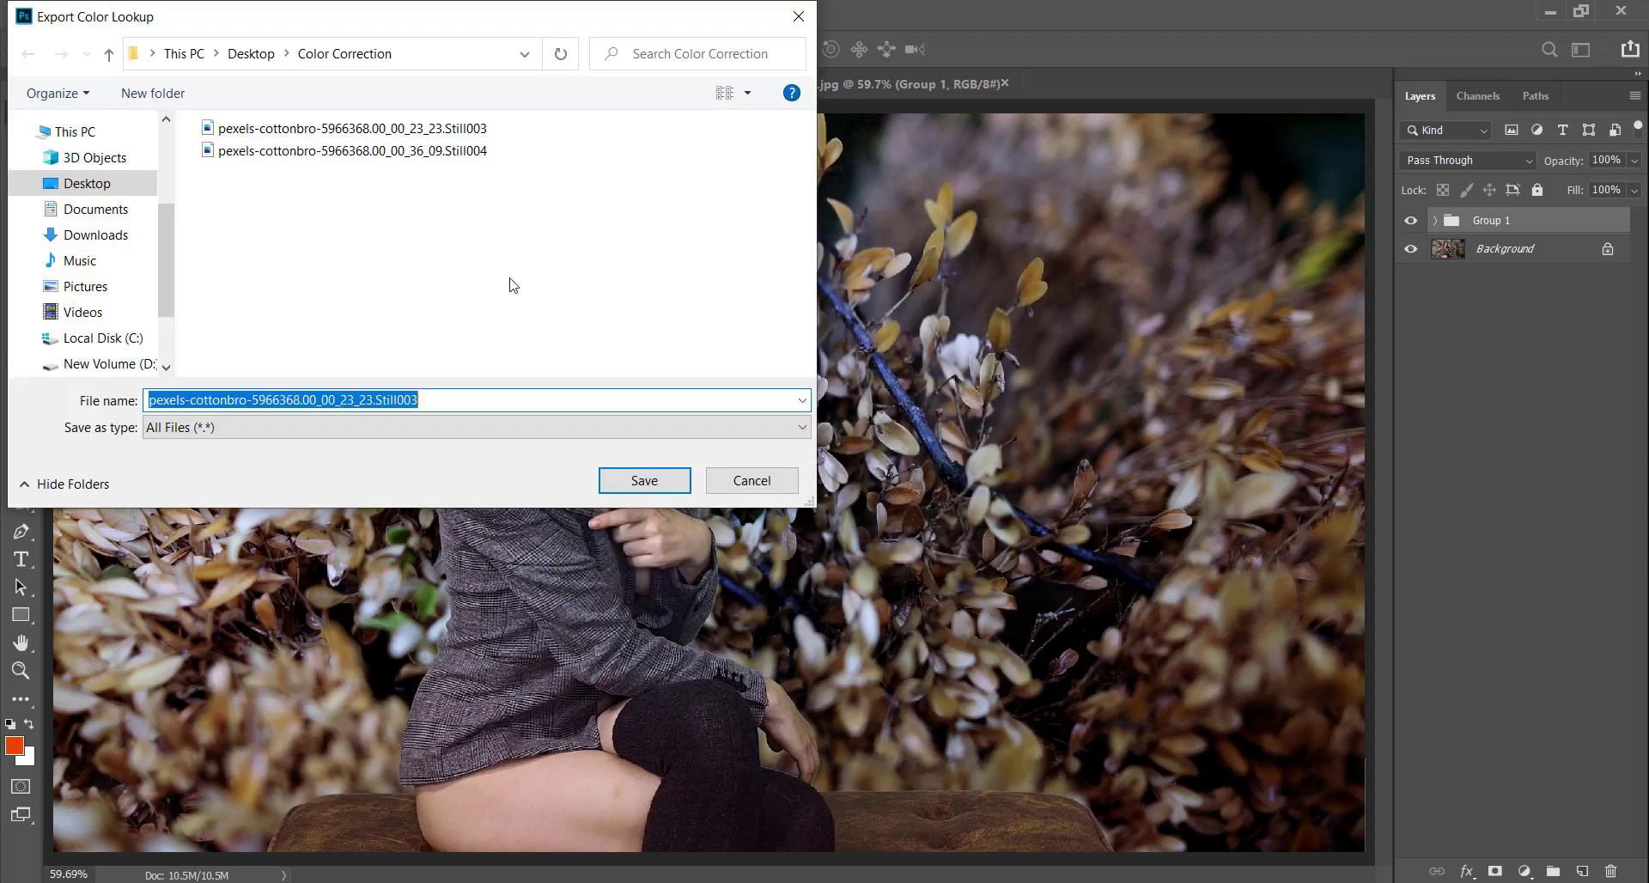
click(633, 488)
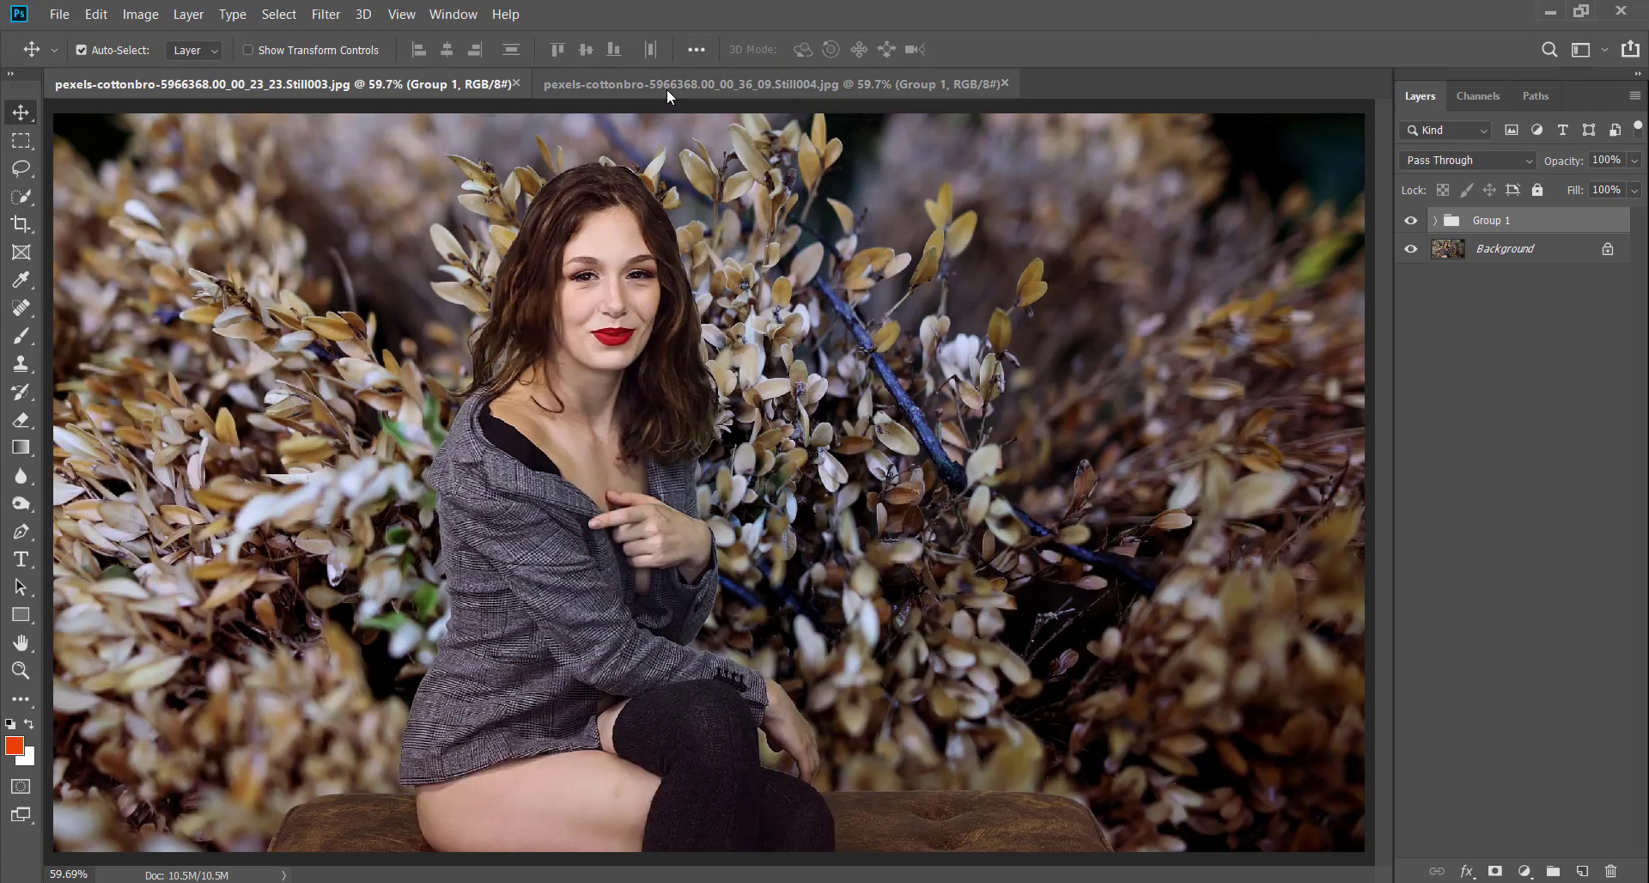
- Set up the second still's Color Lookup export with description "Warm color", High quality, 64 grid points, as 3DL, CUBE, CSP and ICC Profile
click(666, 90)
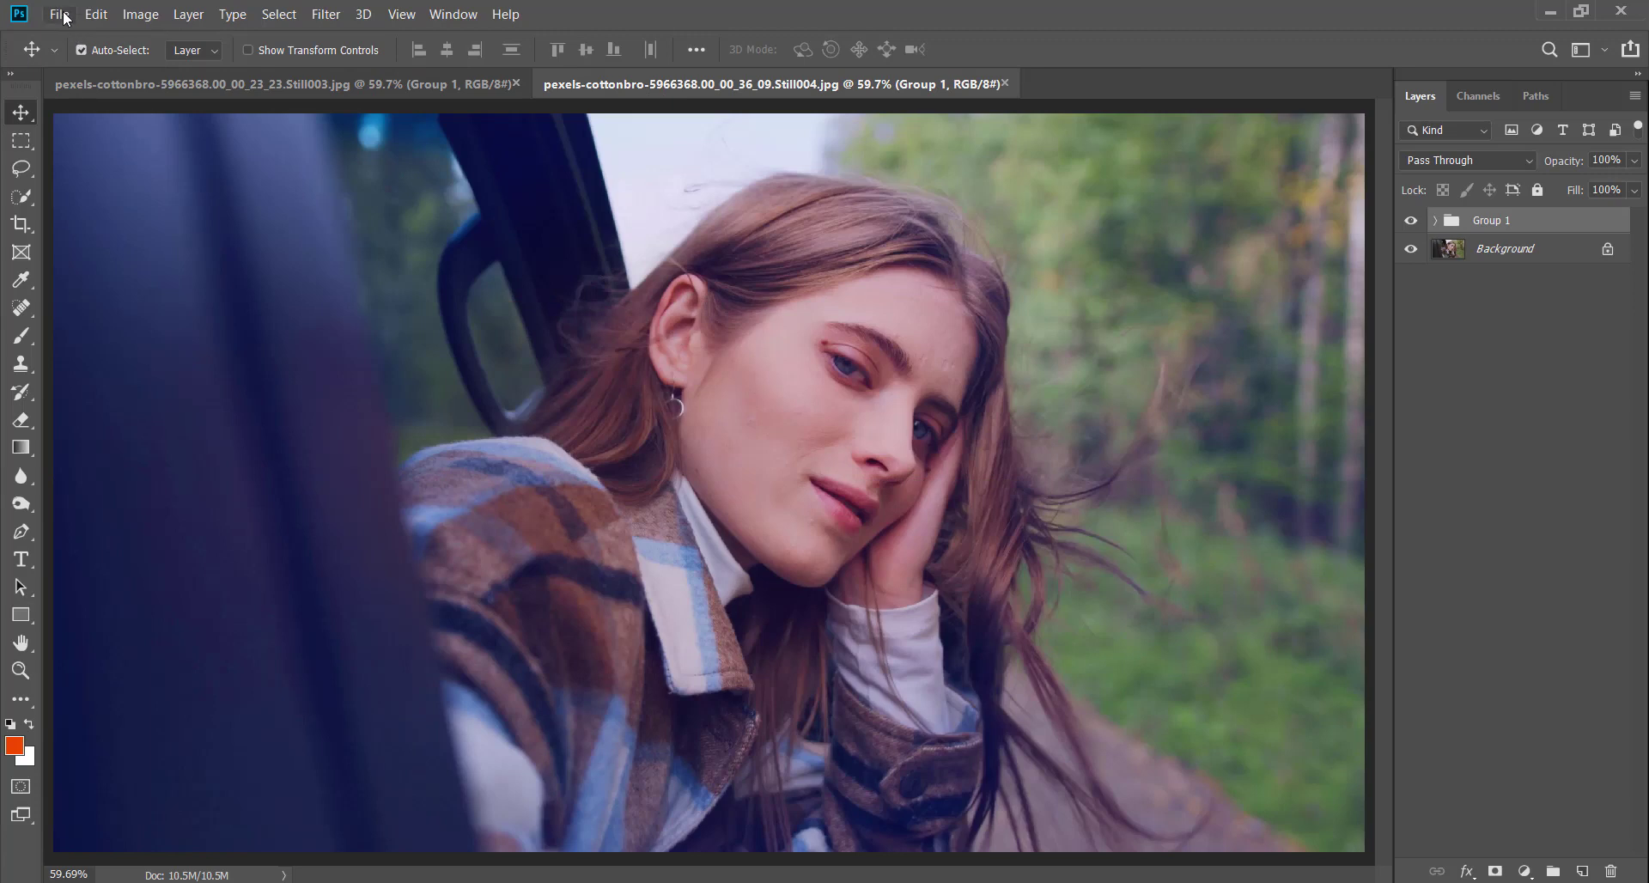
click(66, 17)
mouse_move(103, 296)
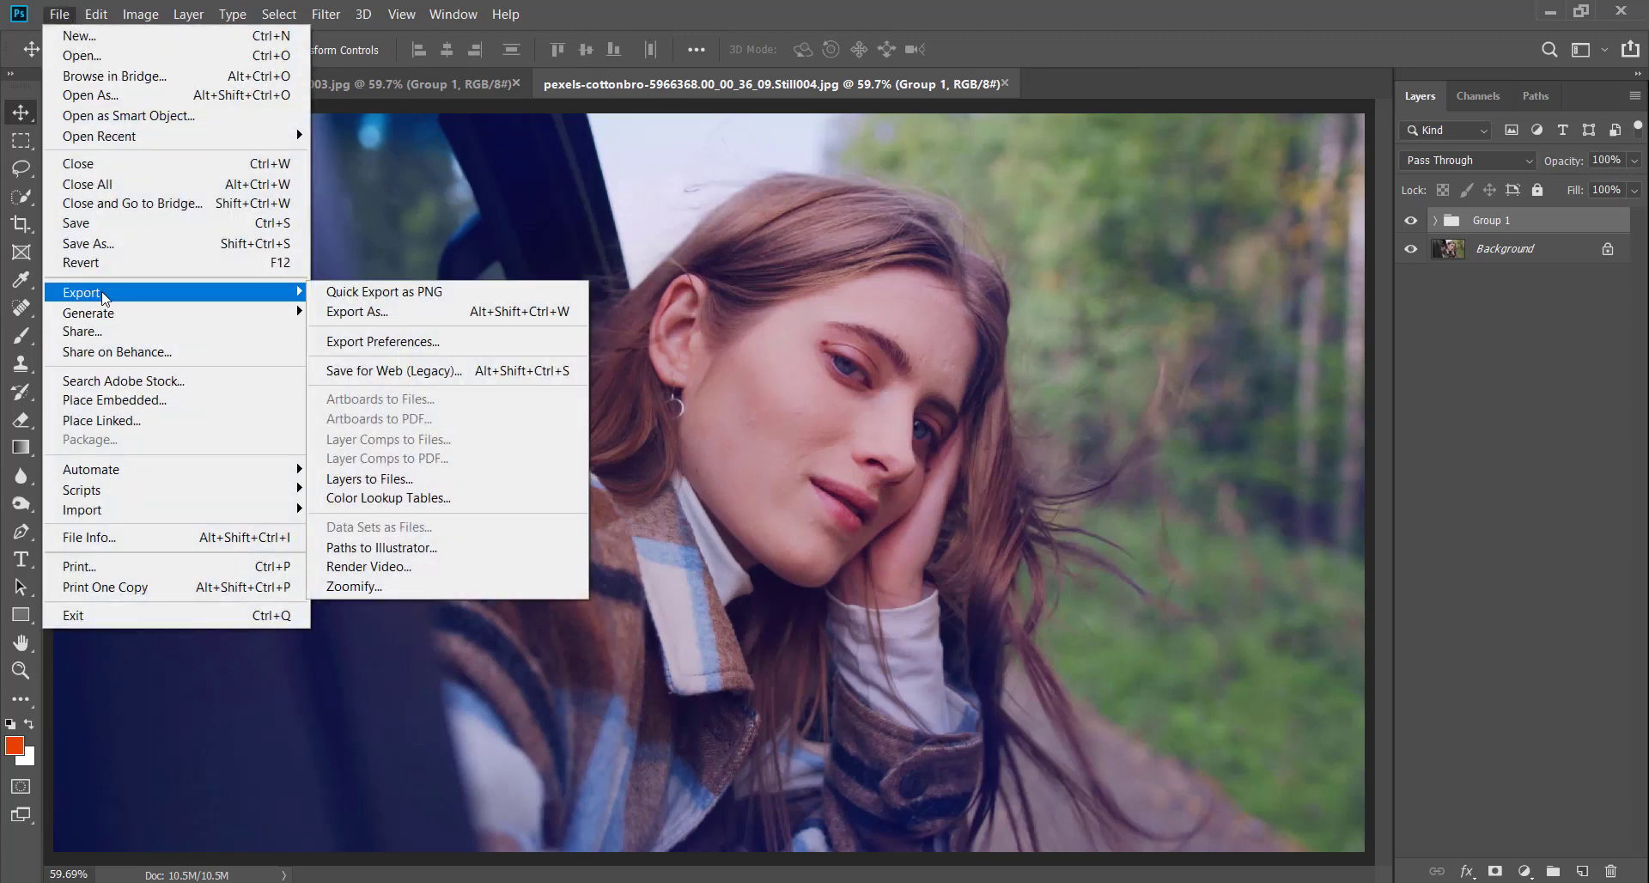
click(400, 500)
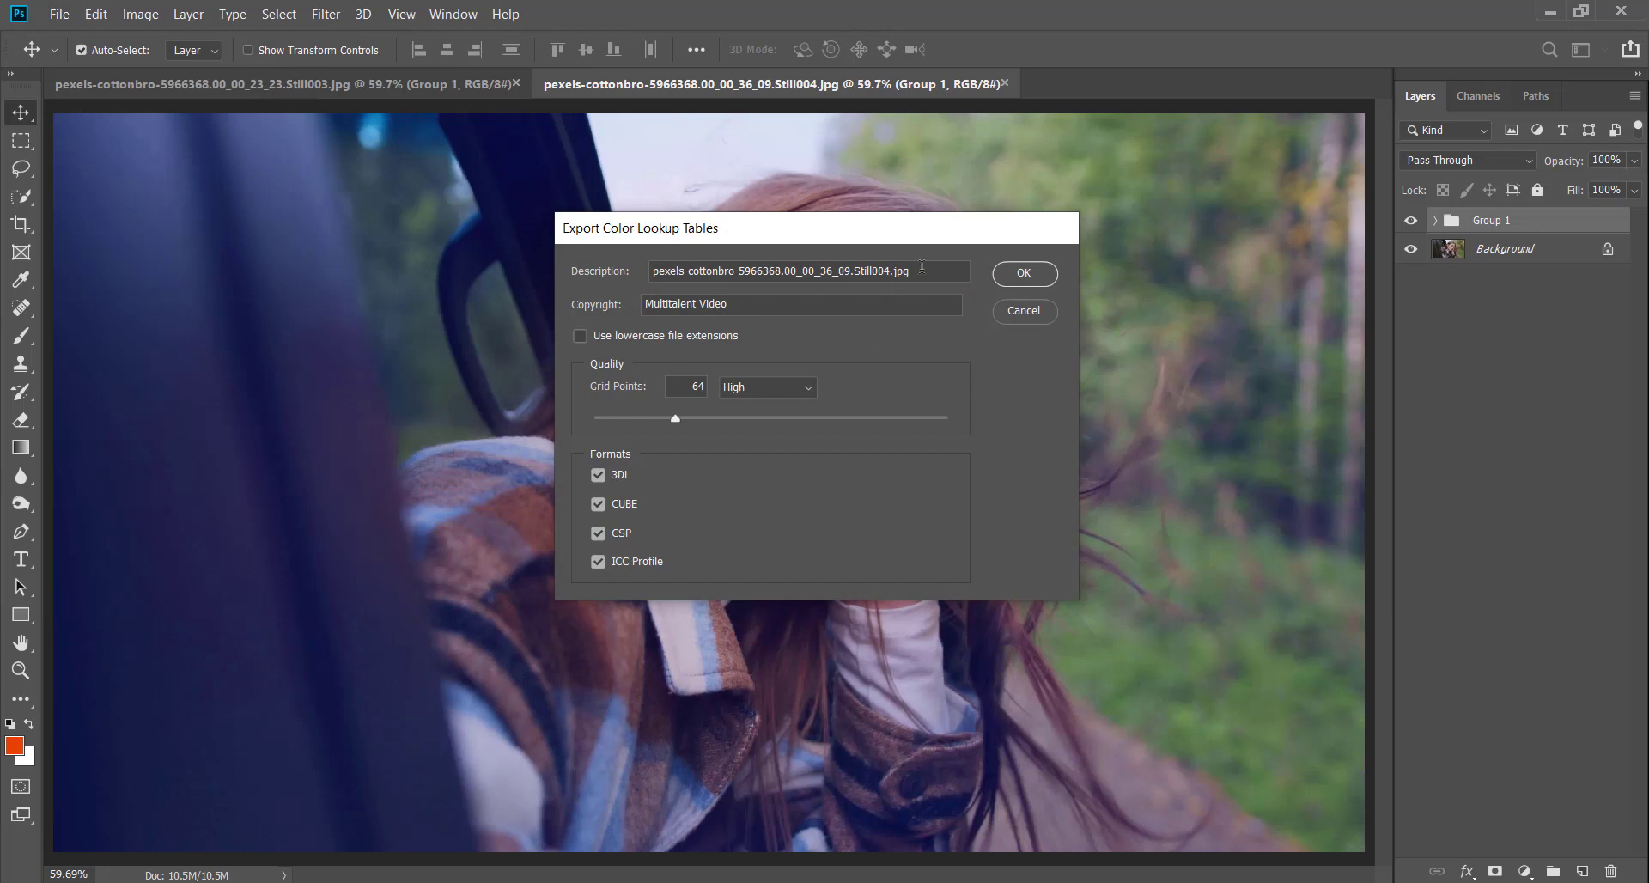
drag(936, 270, 558, 287)
text(Wa)
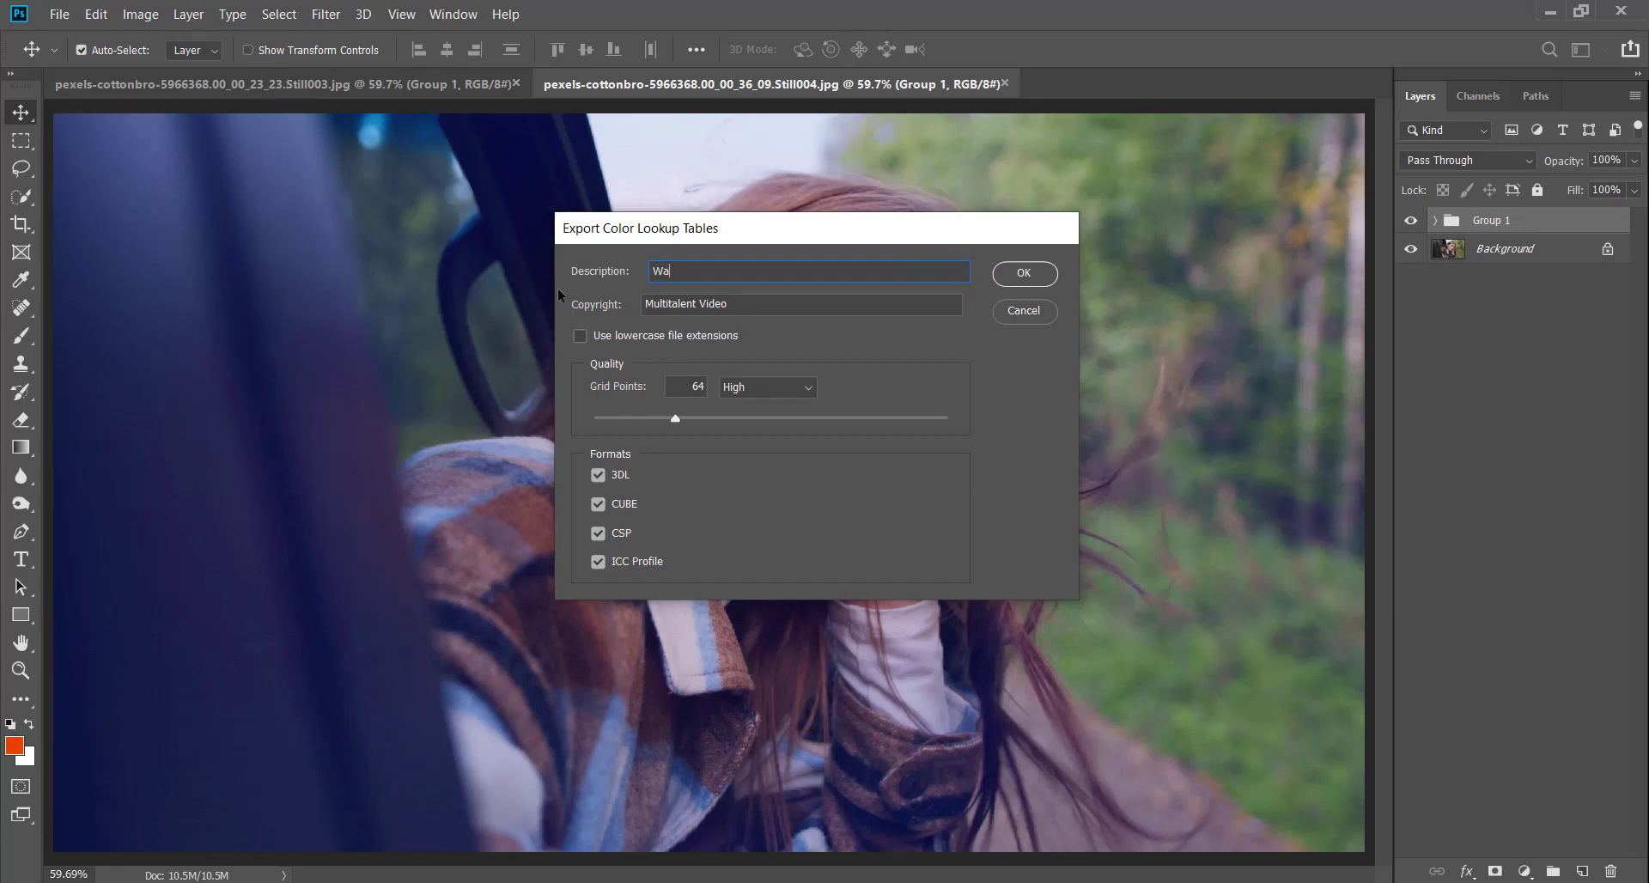
text(rm color)
click(1041, 279)
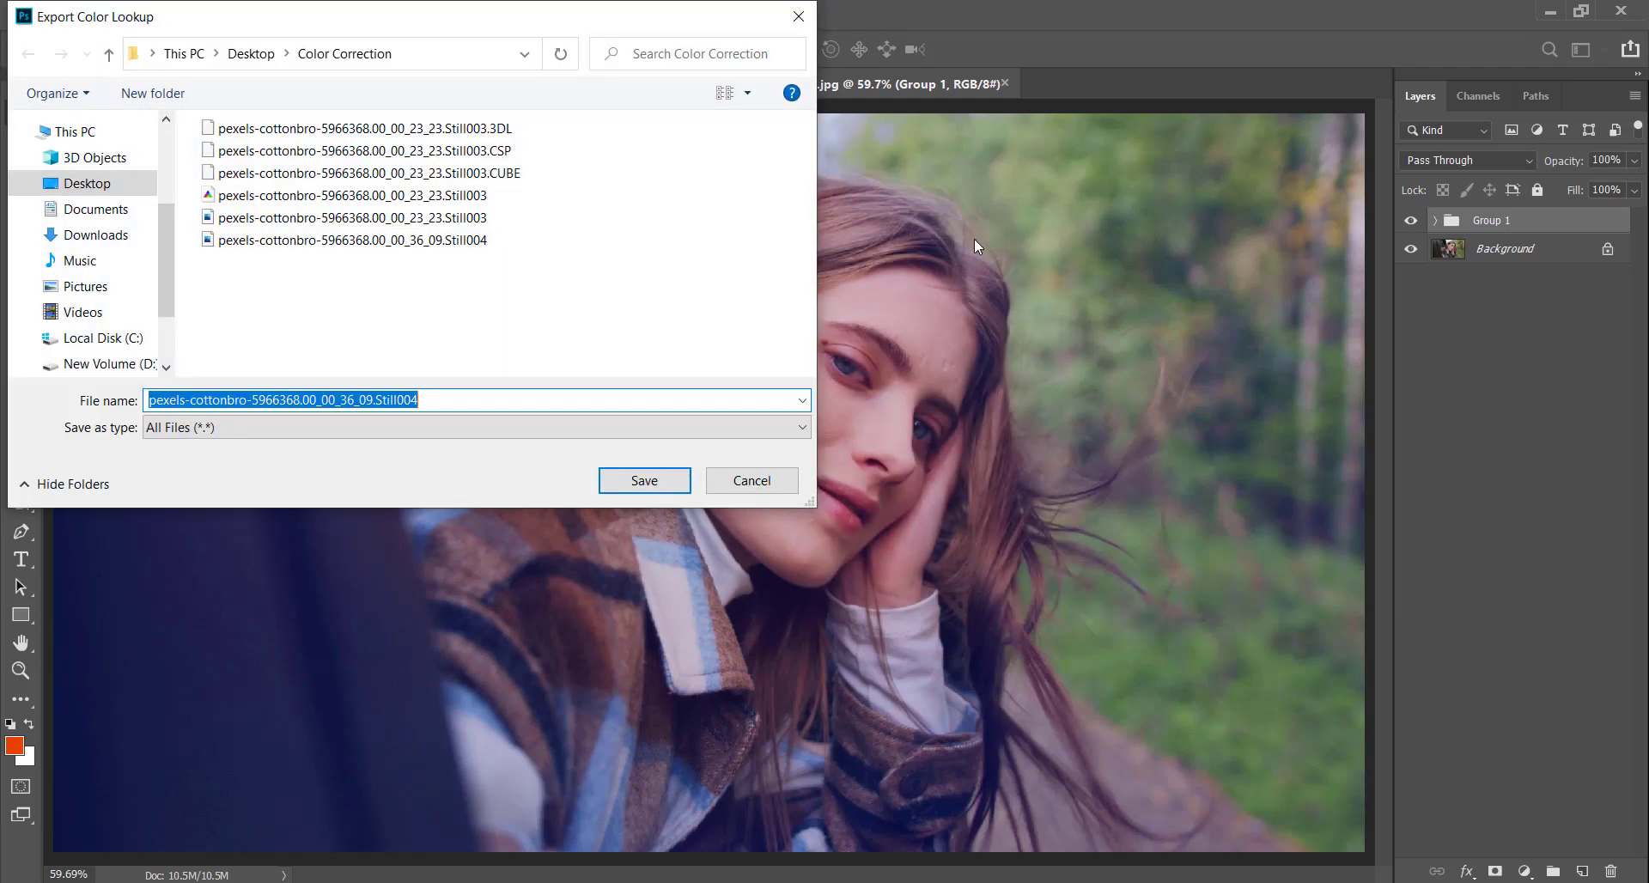
- Create a "Warm color" folder inside Color Correction and save the second still's lookup tables there under the suggested file name
right_click(570, 168)
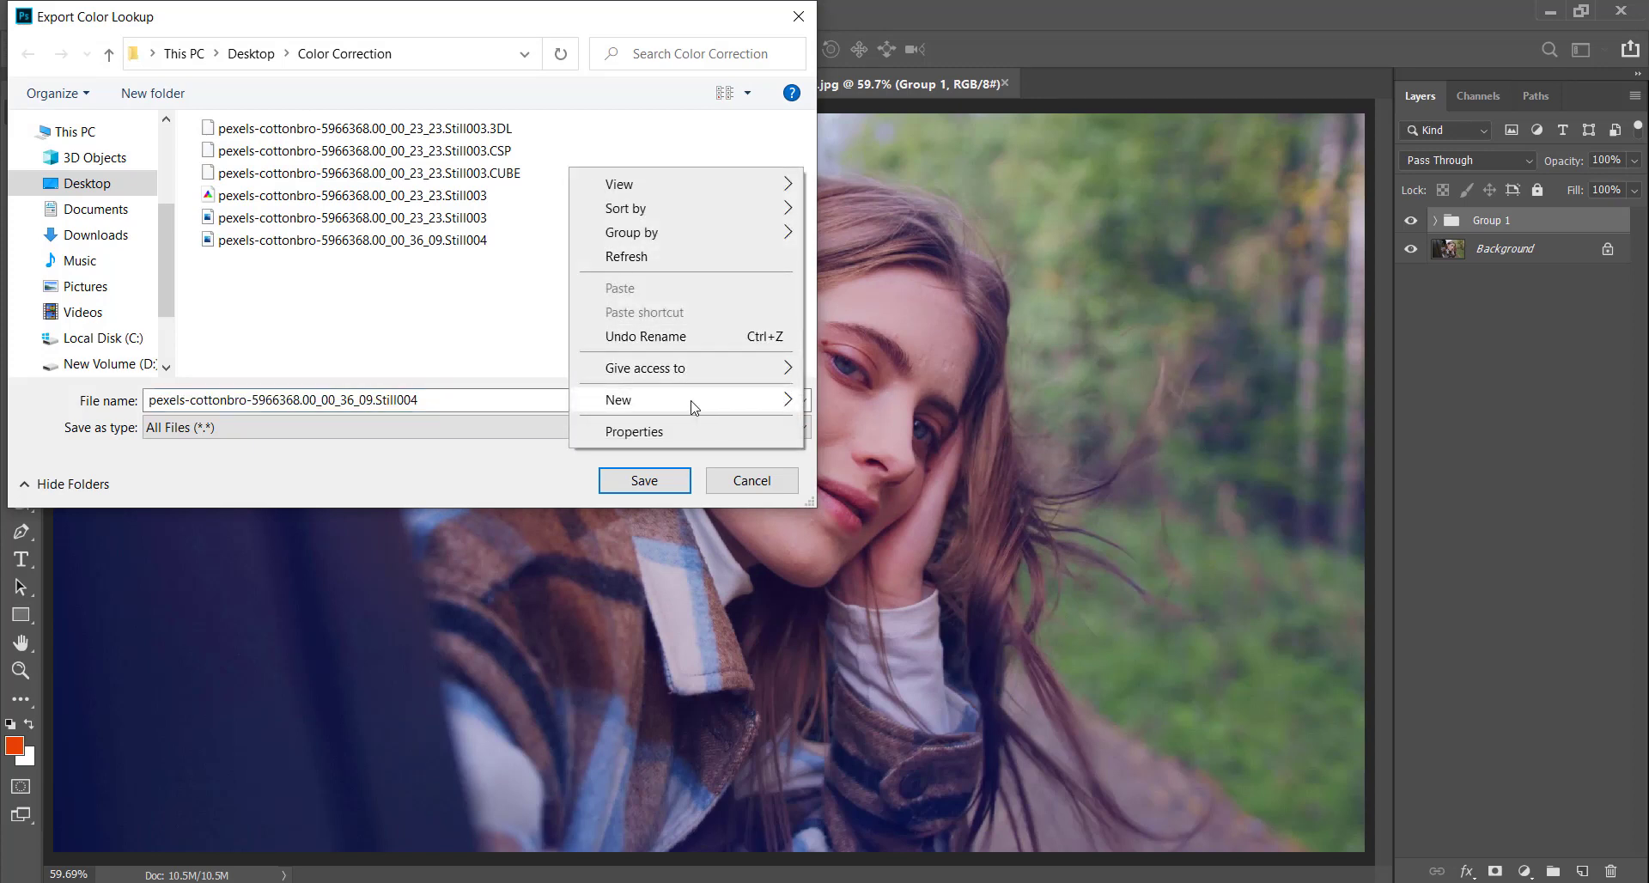
mouse_move(694, 403)
click(837, 406)
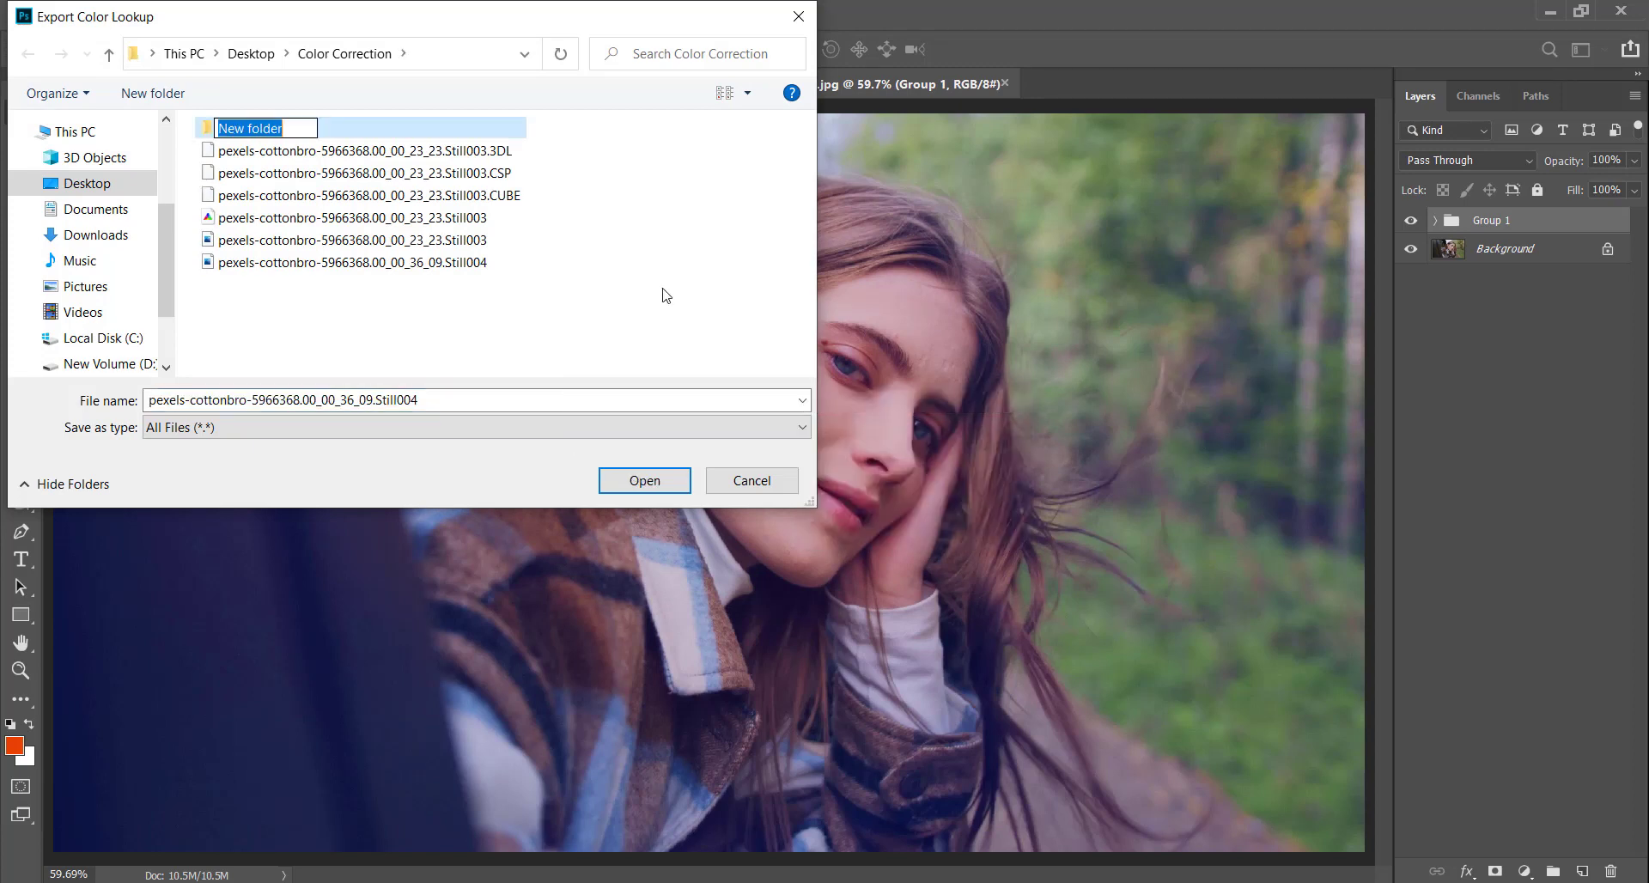
text(Warm )
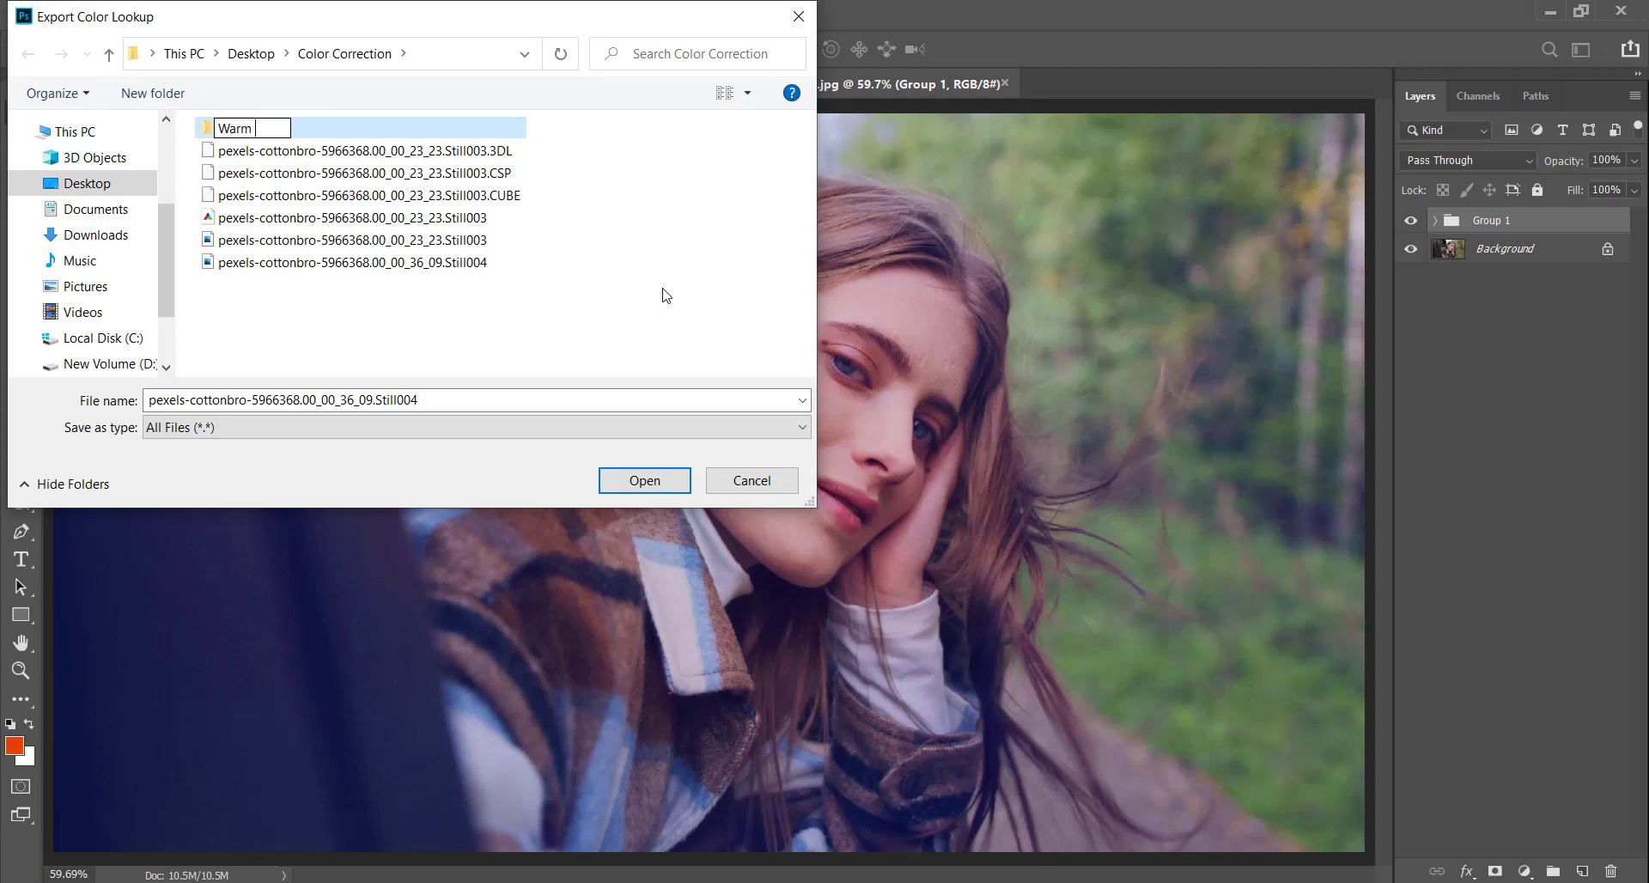
text(color)
key(Return)
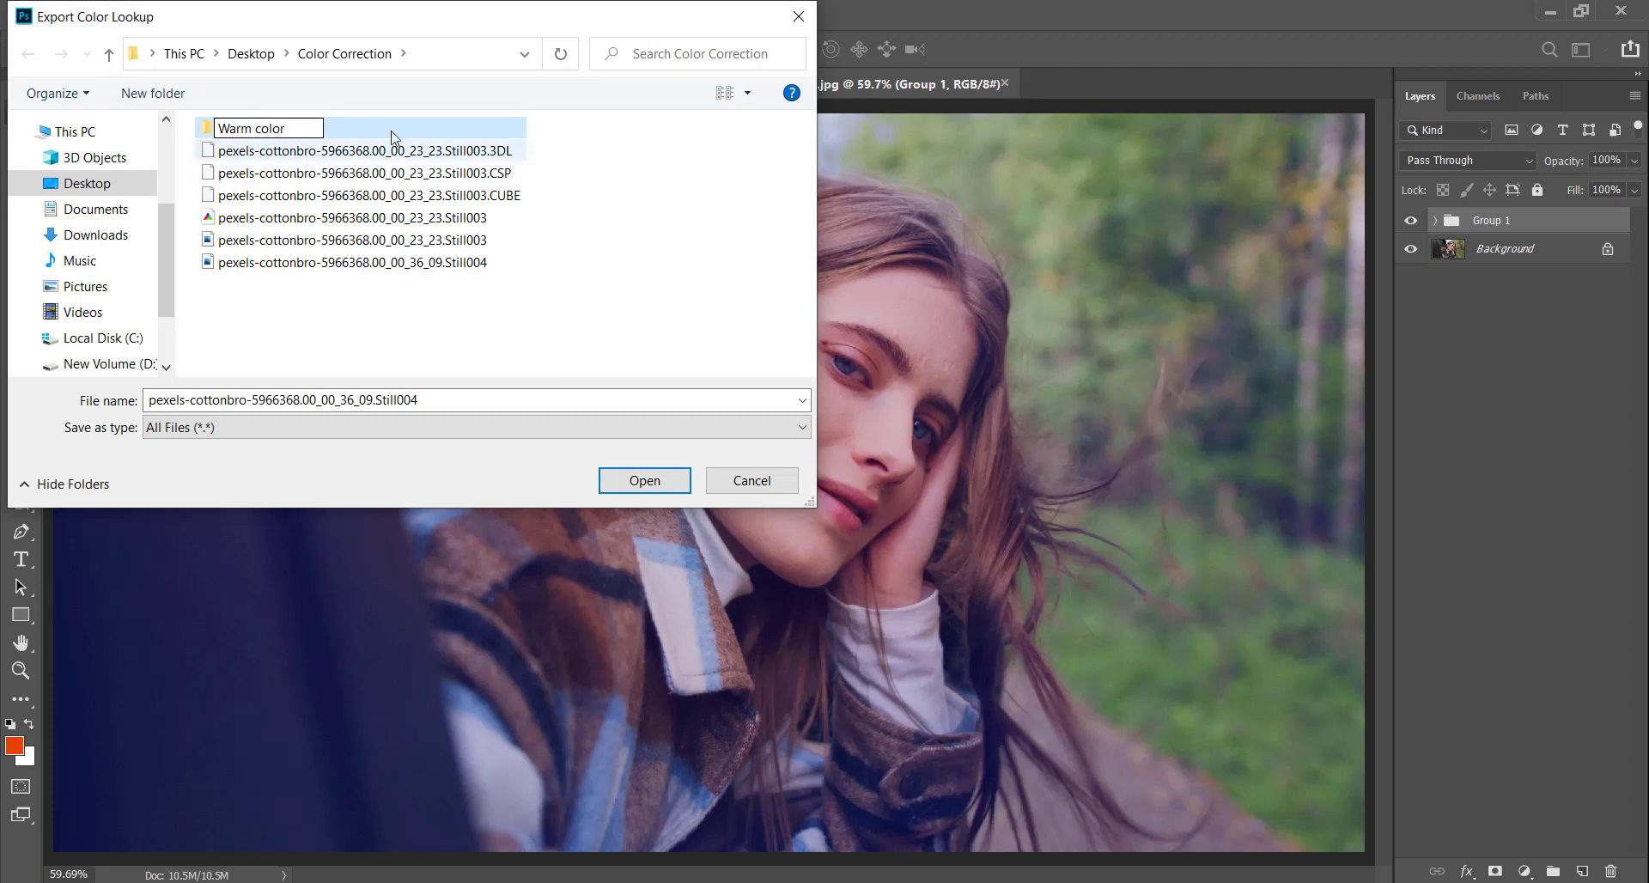
double_click(379, 129)
click(496, 400)
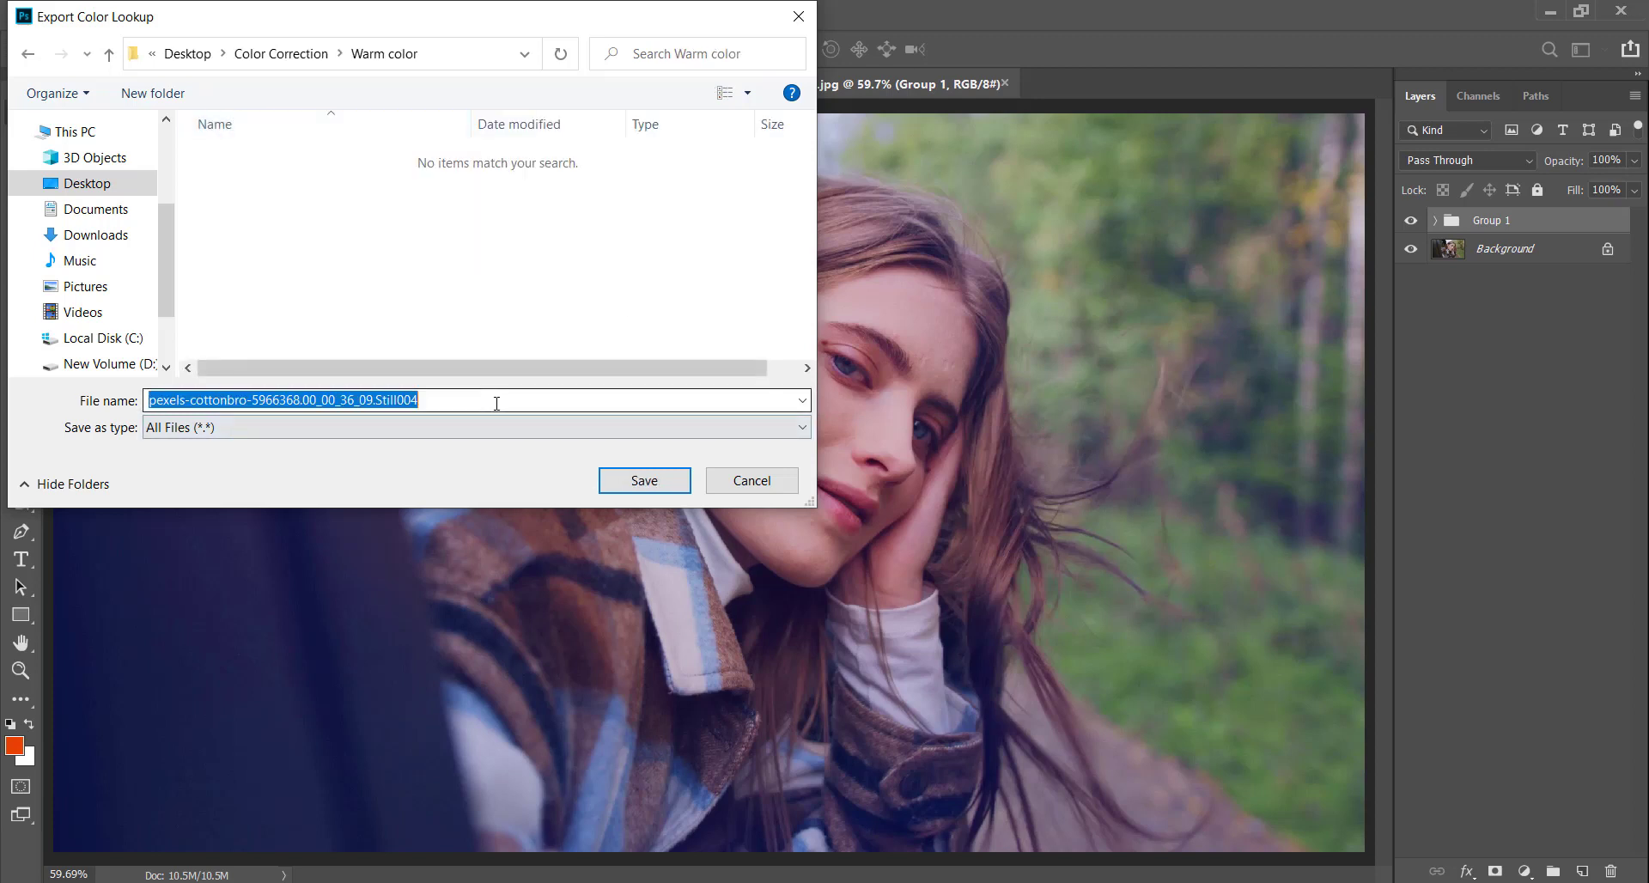
click(644, 480)
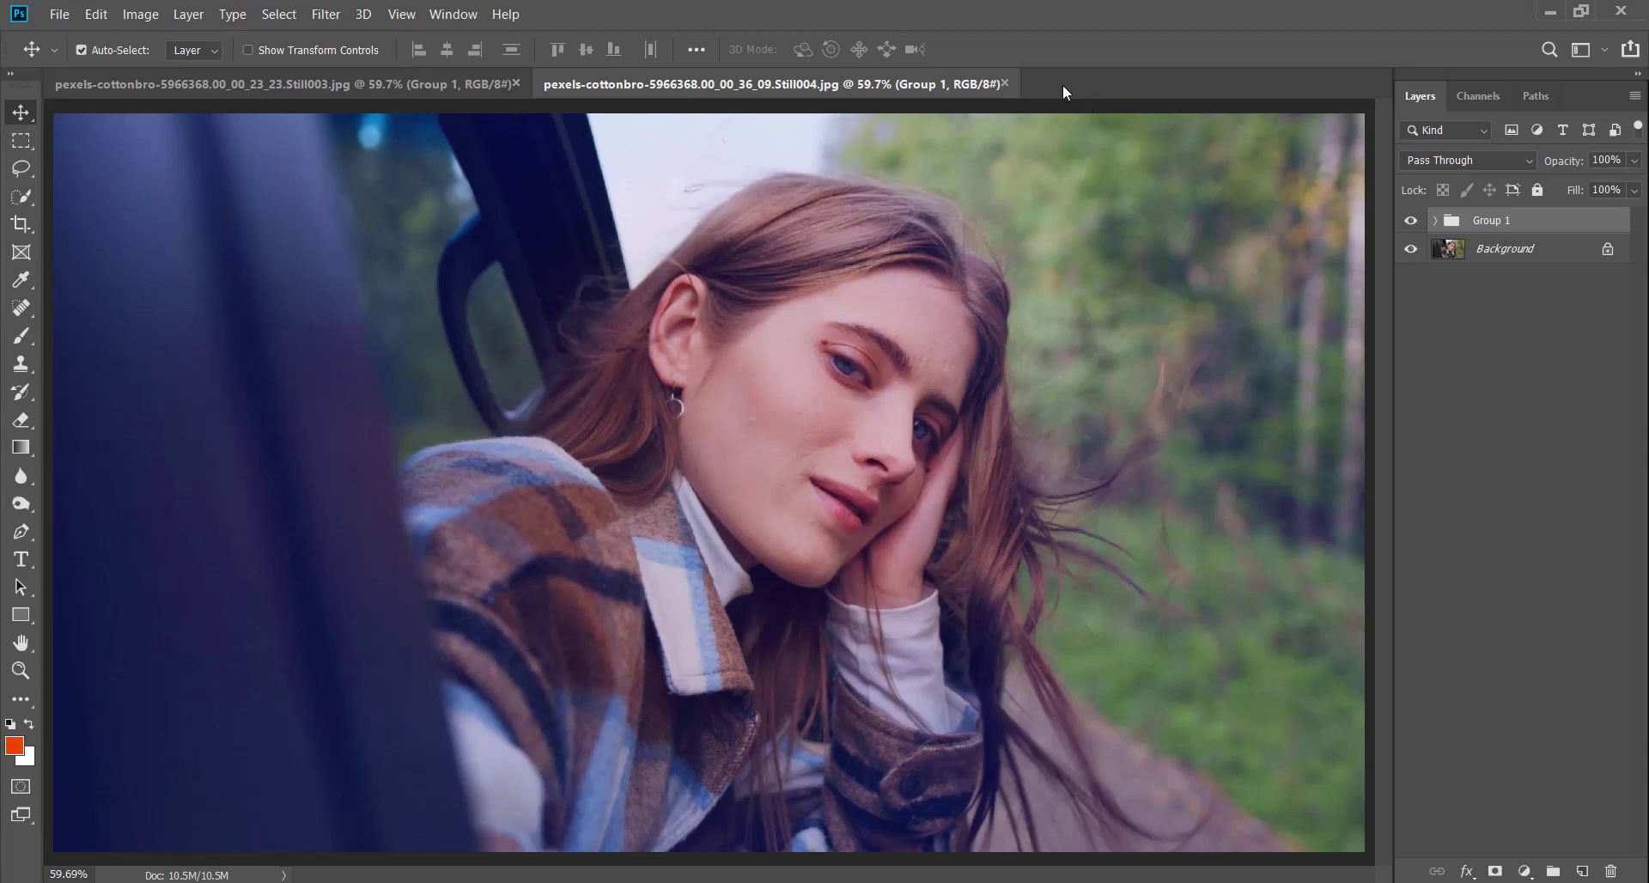
- Close both still documents without saving their changes
click(1006, 84)
click(854, 354)
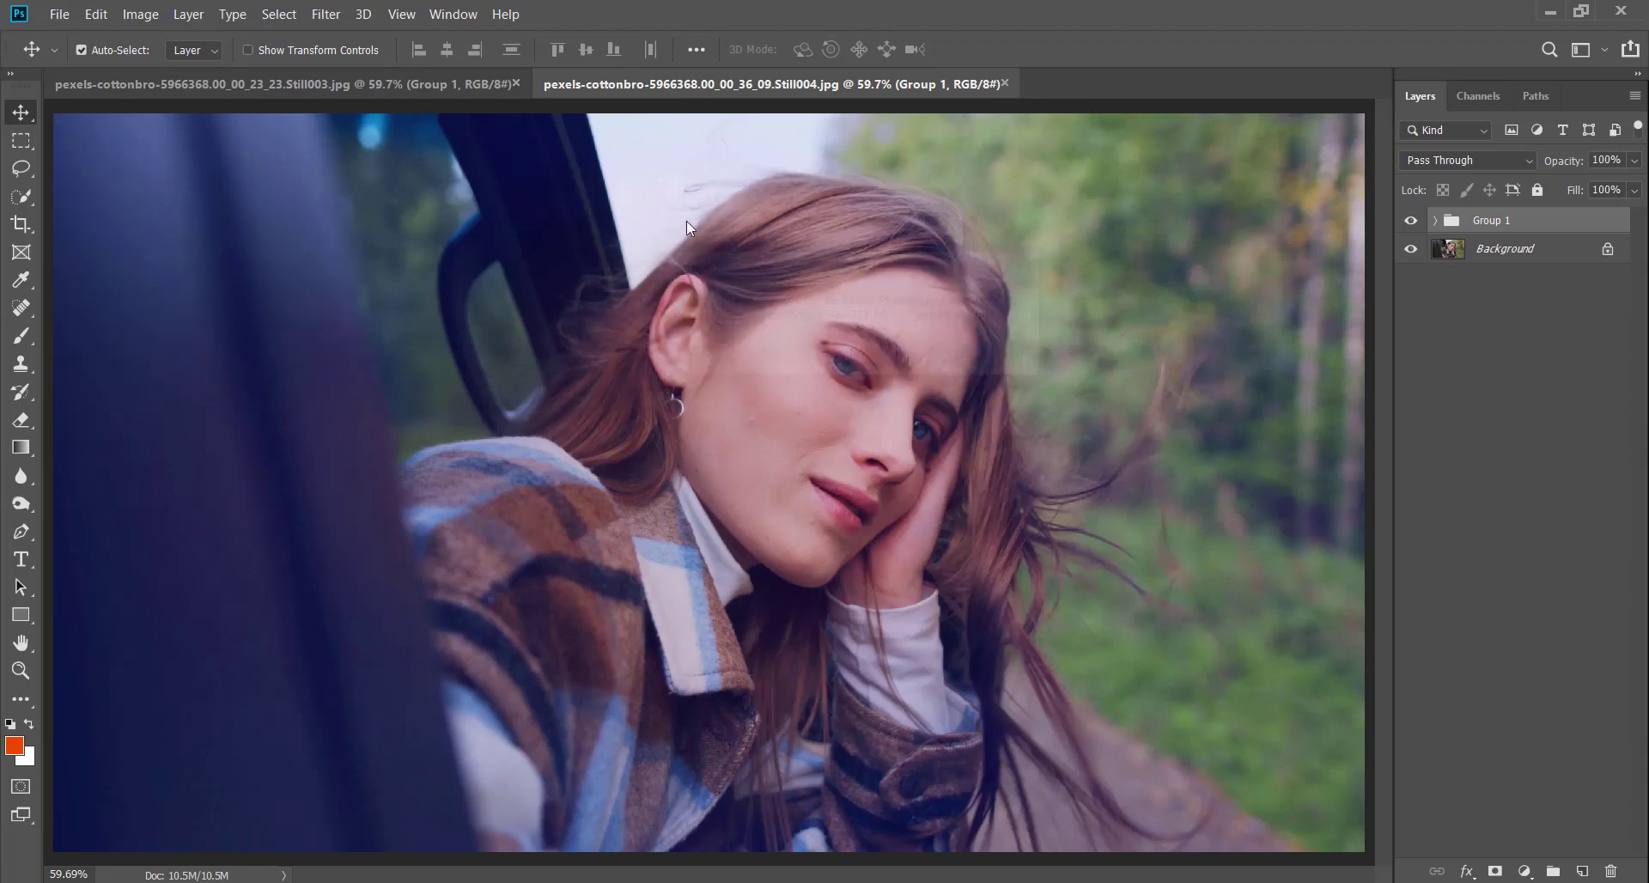
click(517, 82)
click(855, 355)
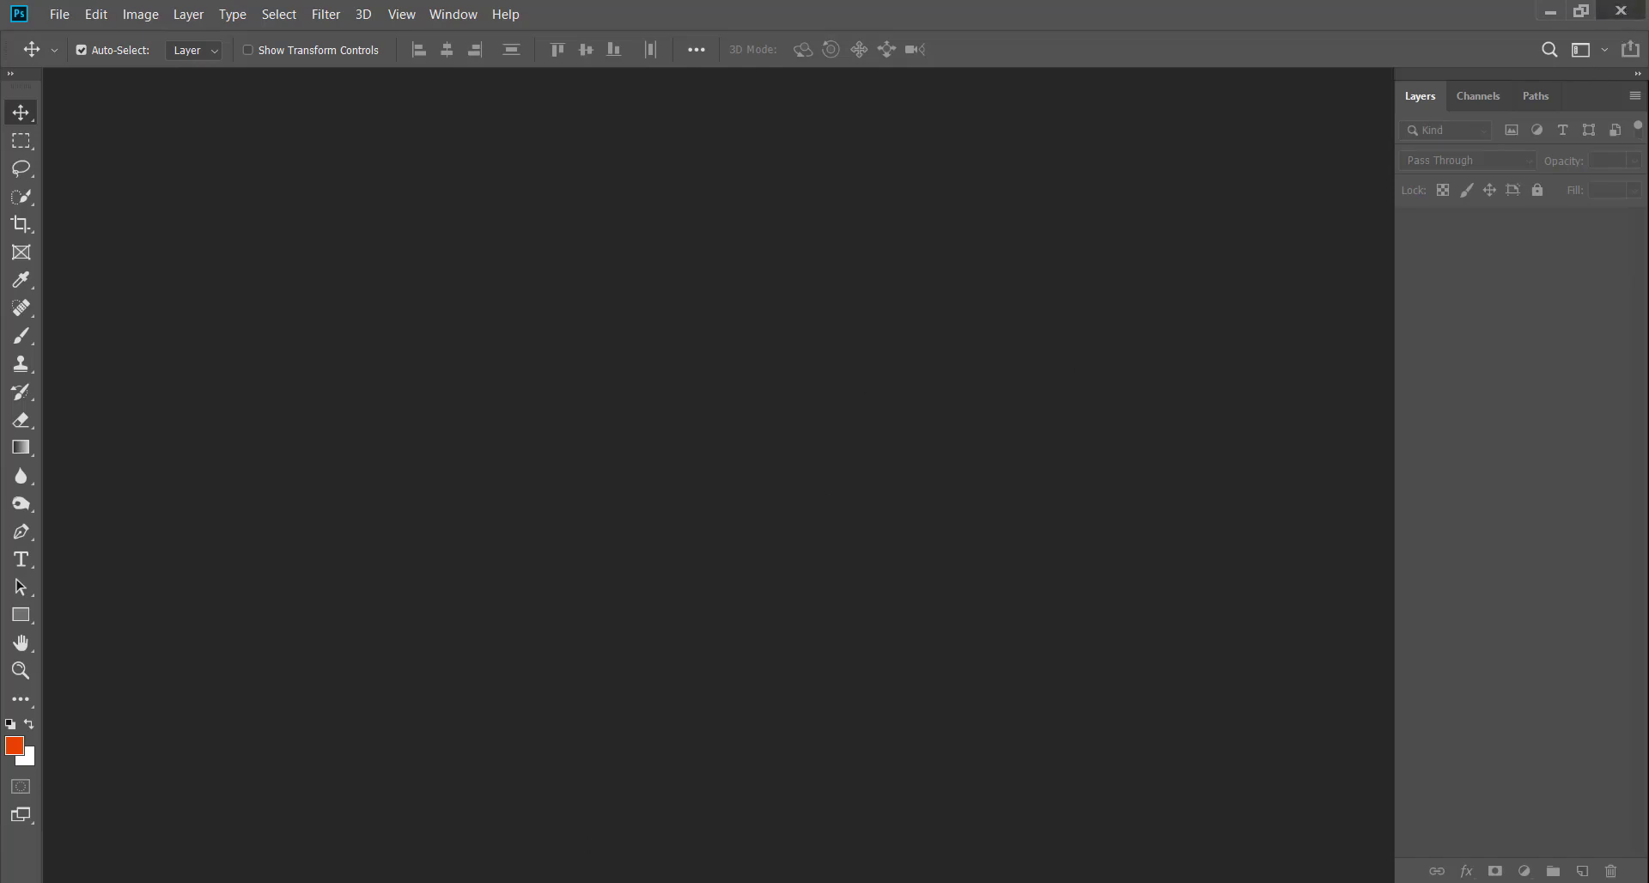
- Switch to Adobe Premiere Pro and play the sequence briefly to review the first clip
mouse_move(659, 882)
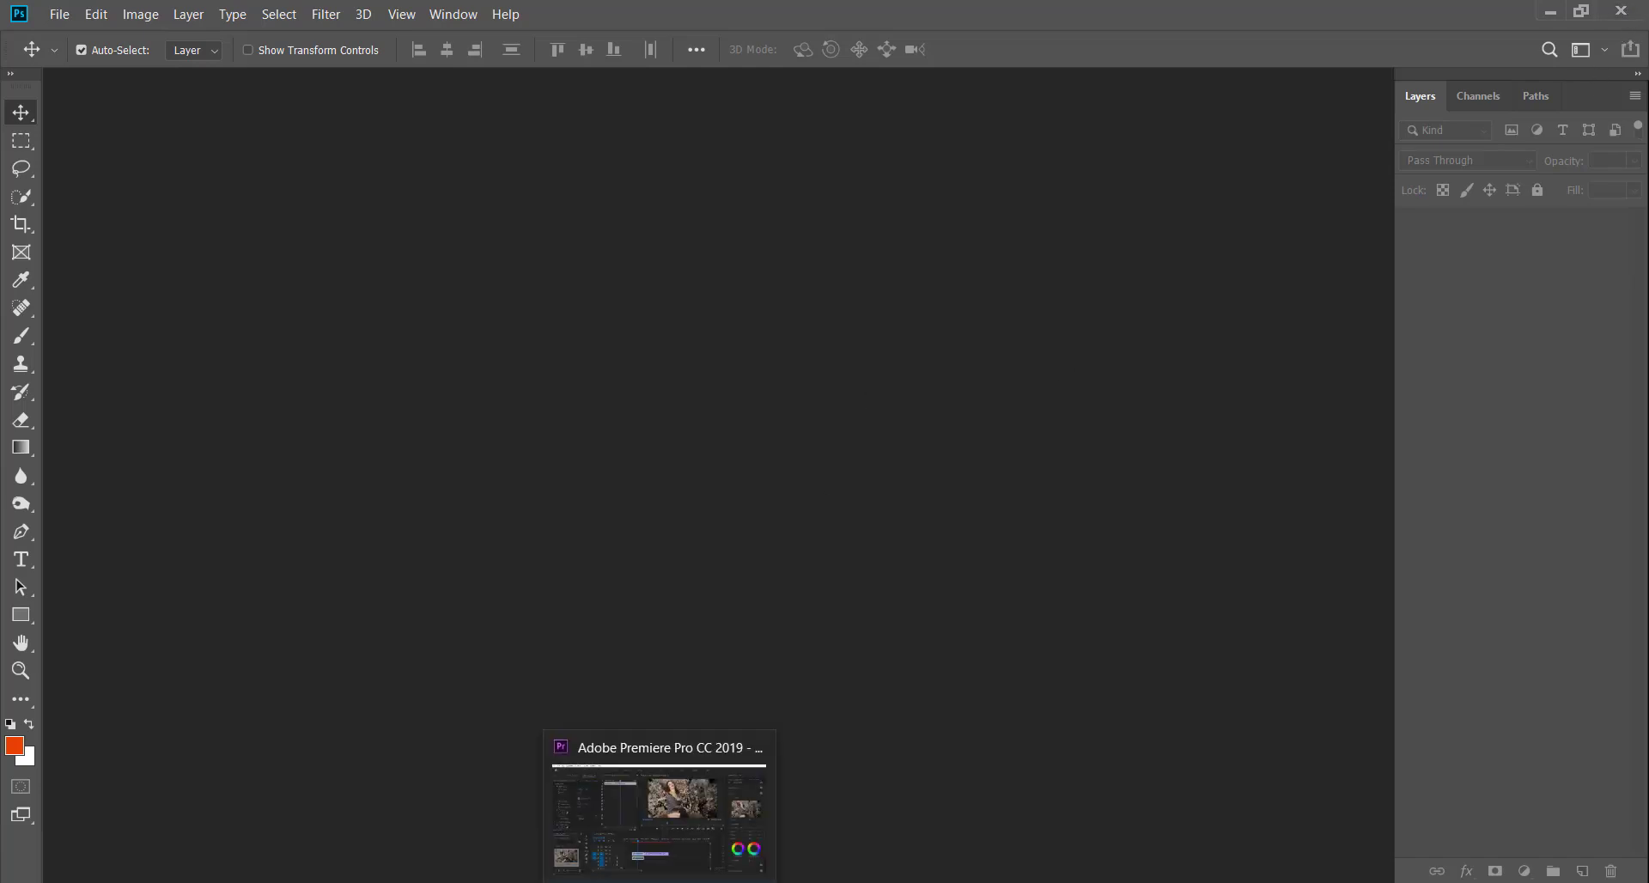
click(659, 821)
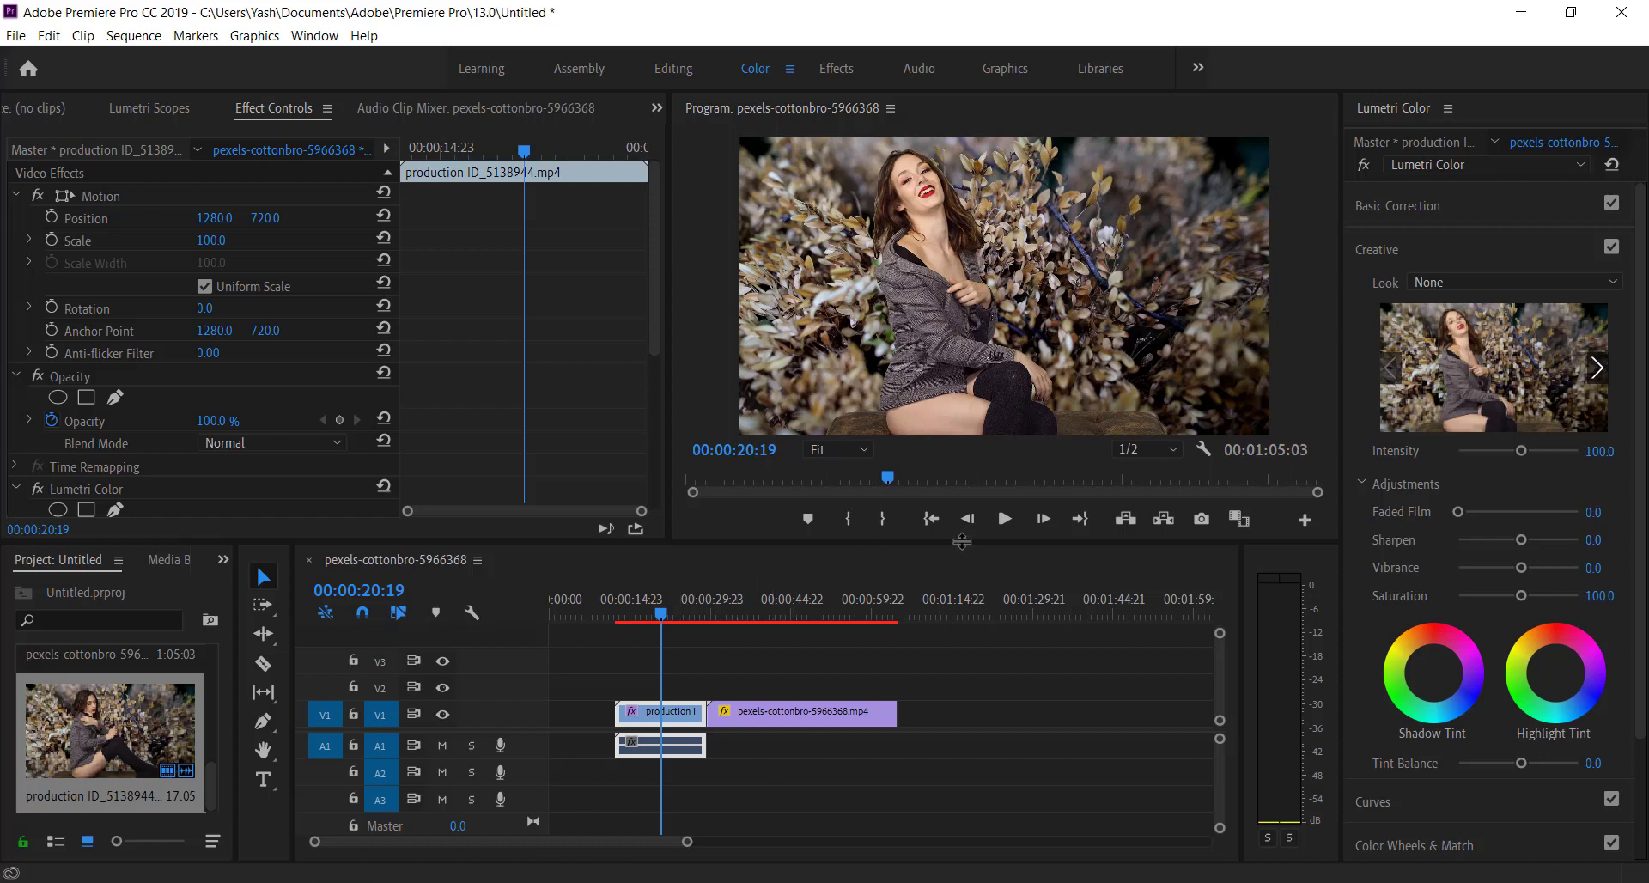
click(1004, 519)
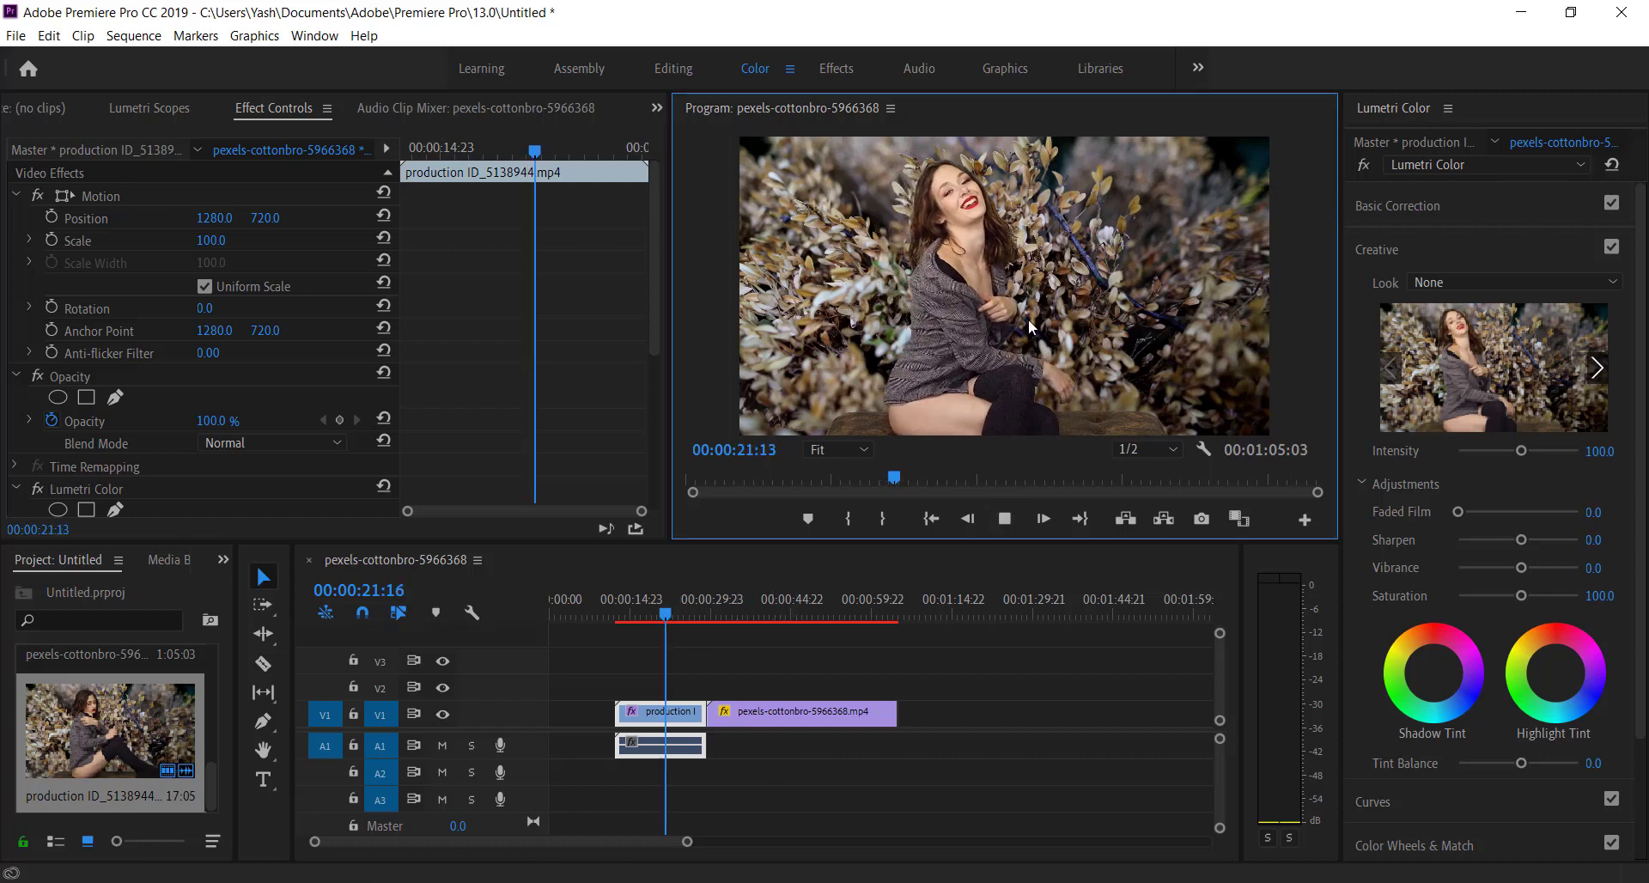
key(space)
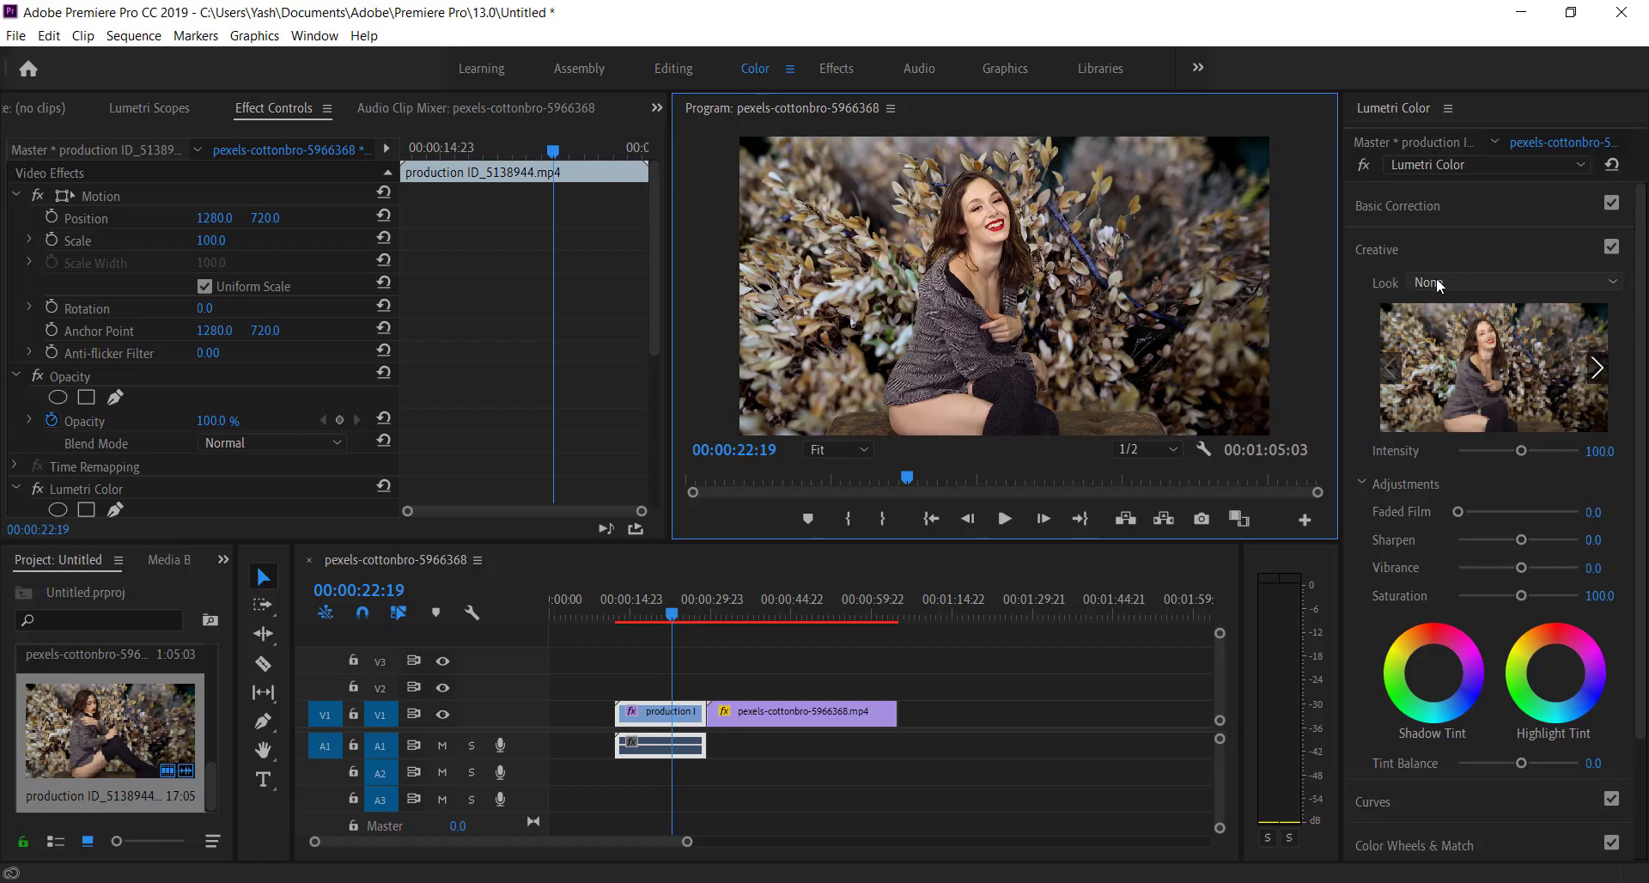
- Apply pexels-cottonbro-5966368.00_00_23_23.Still003.3DL from the Color Correction folder as the first clip's Creative Look
click(1480, 286)
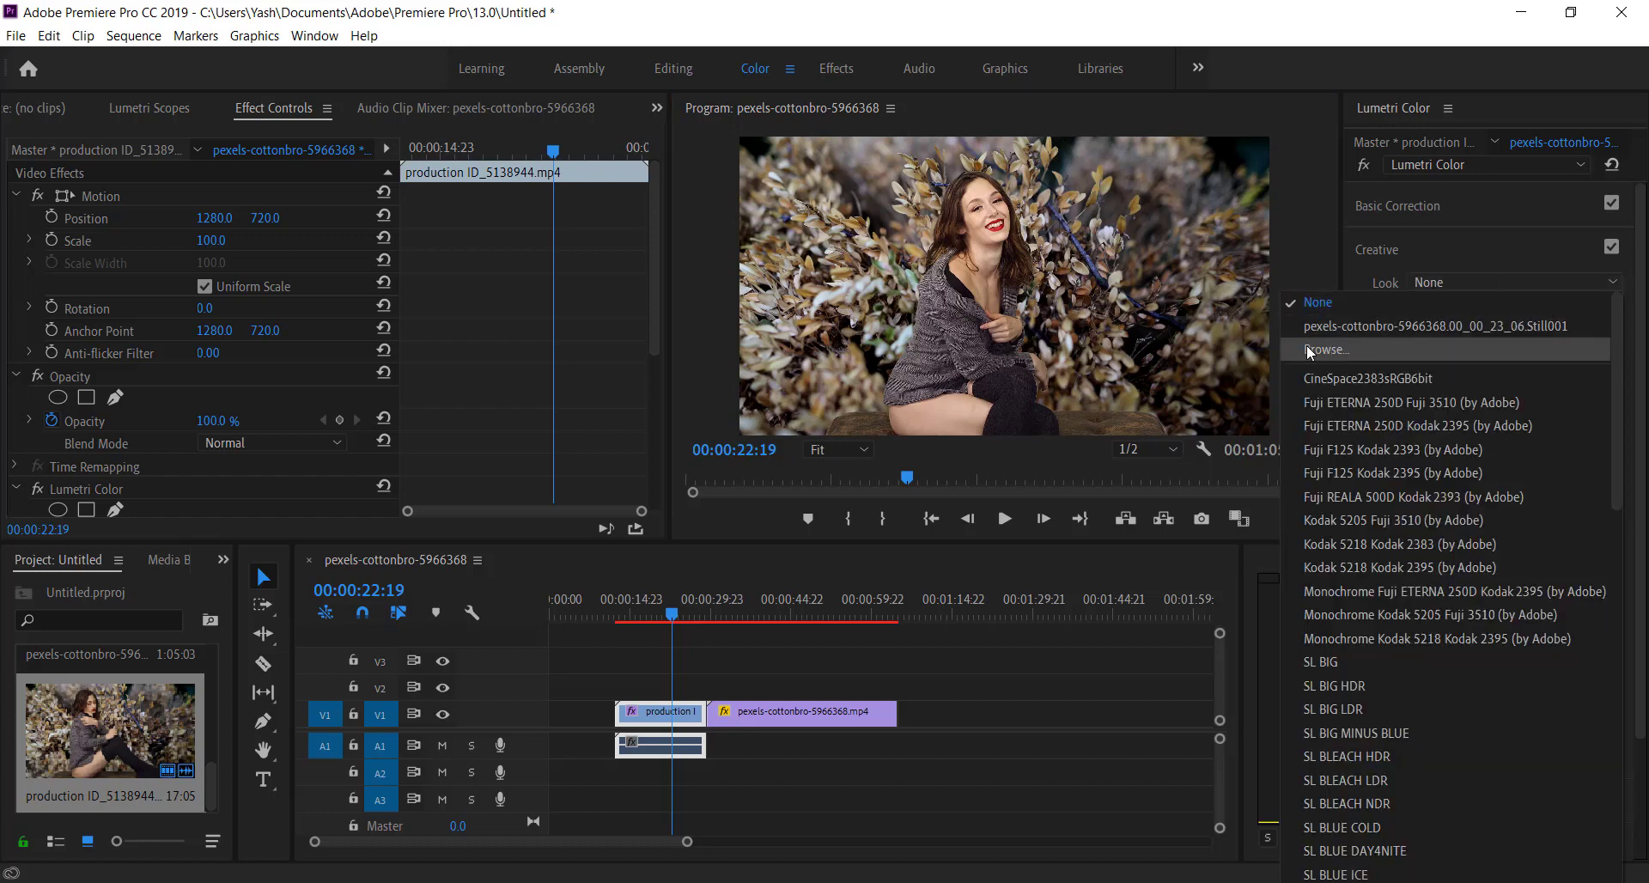
click(1360, 350)
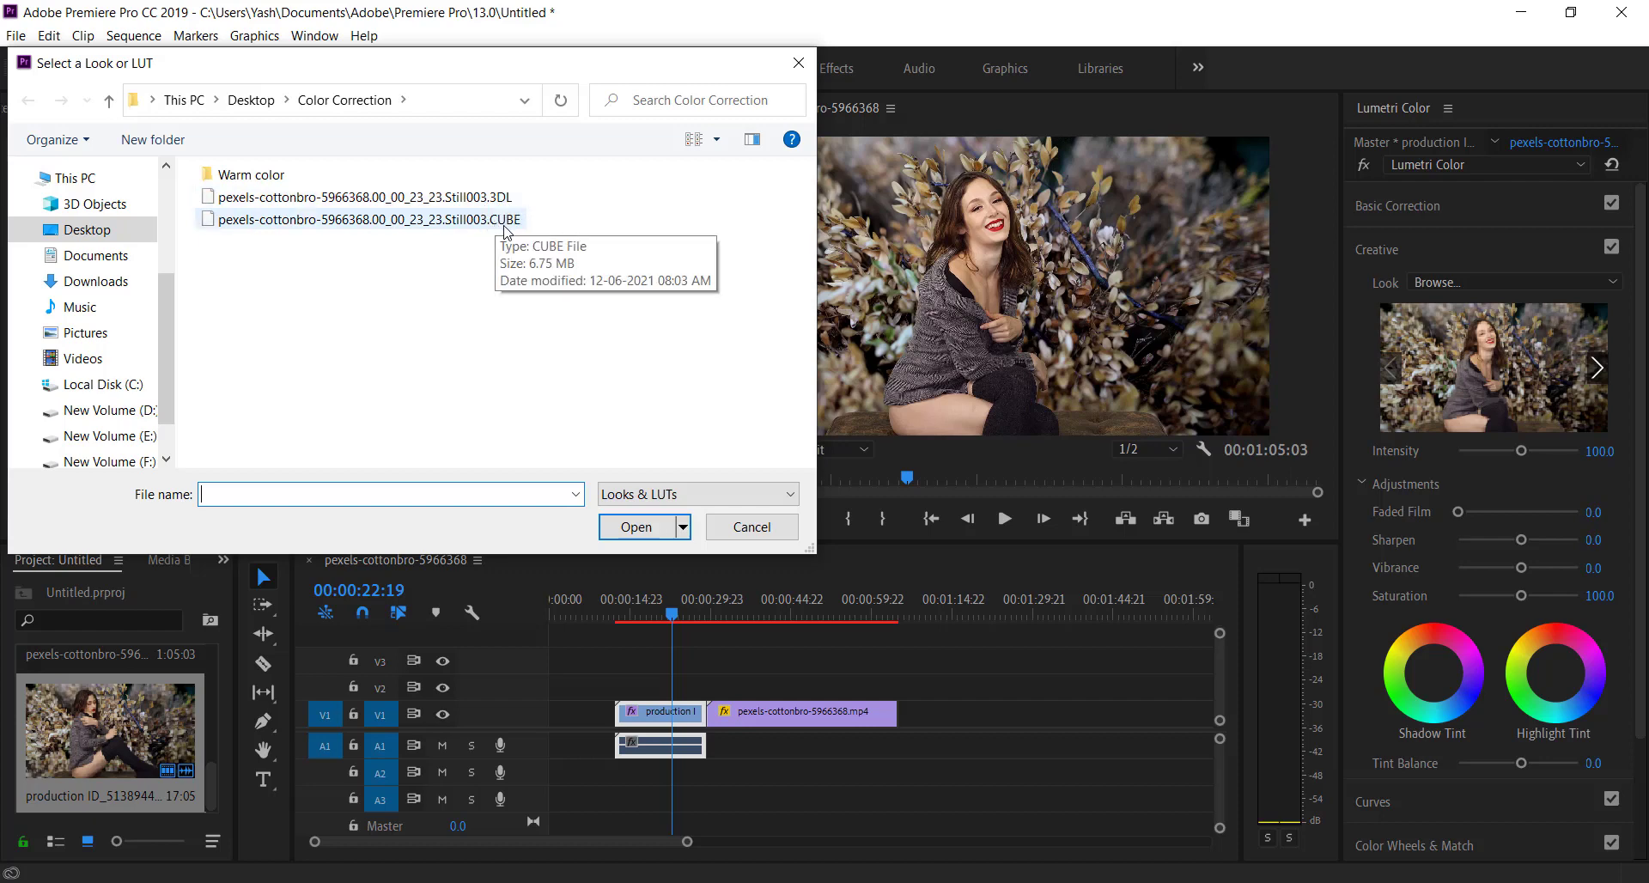
click(477, 204)
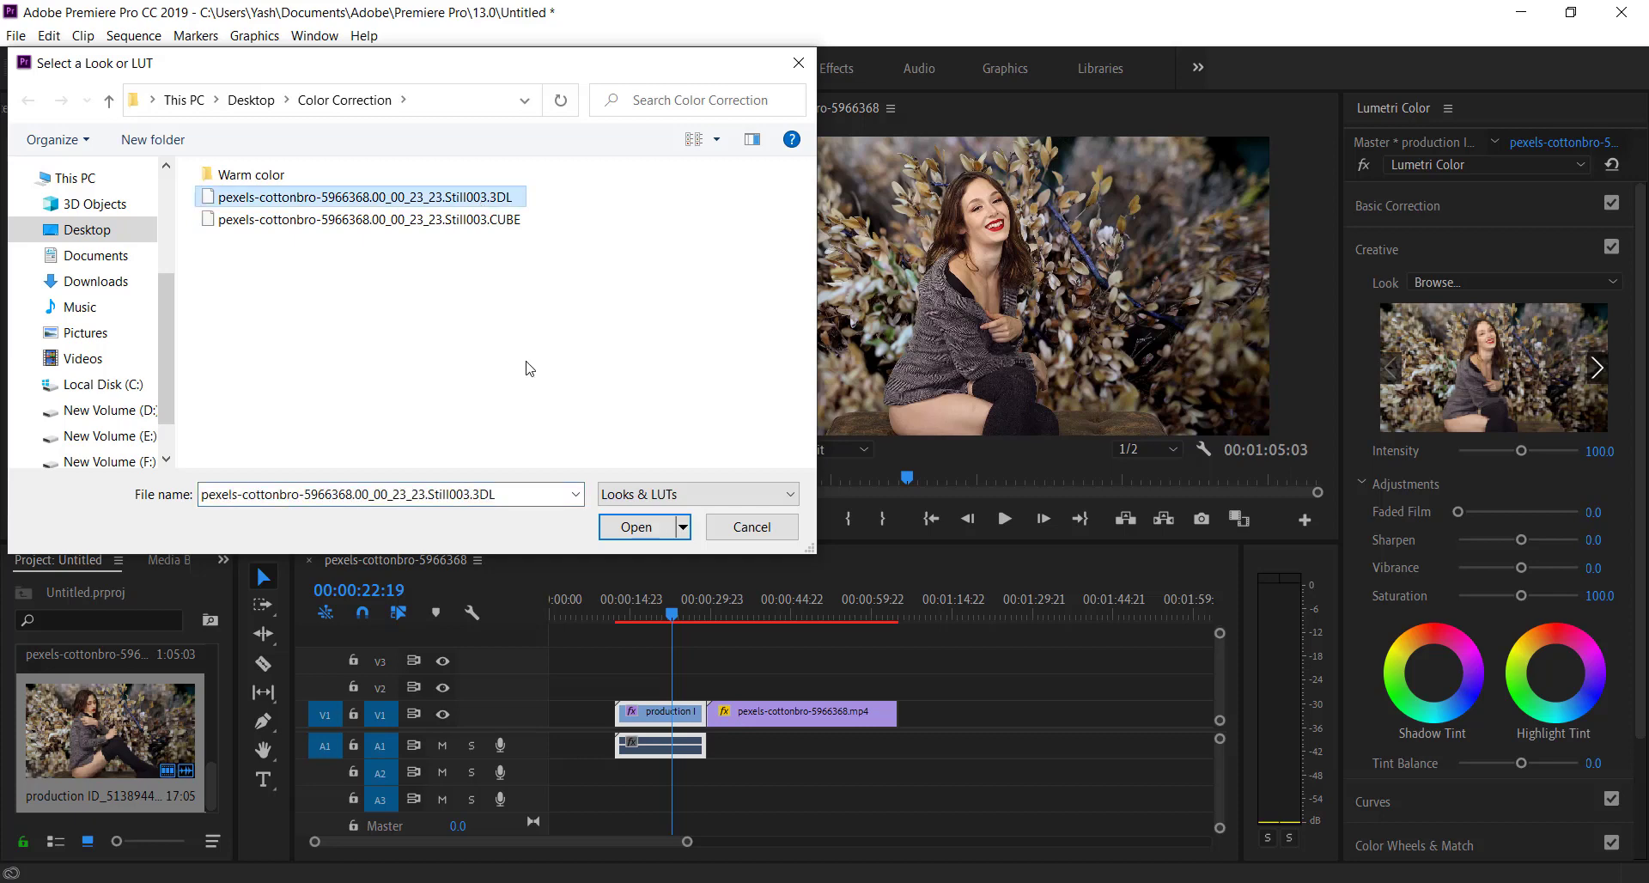
click(636, 527)
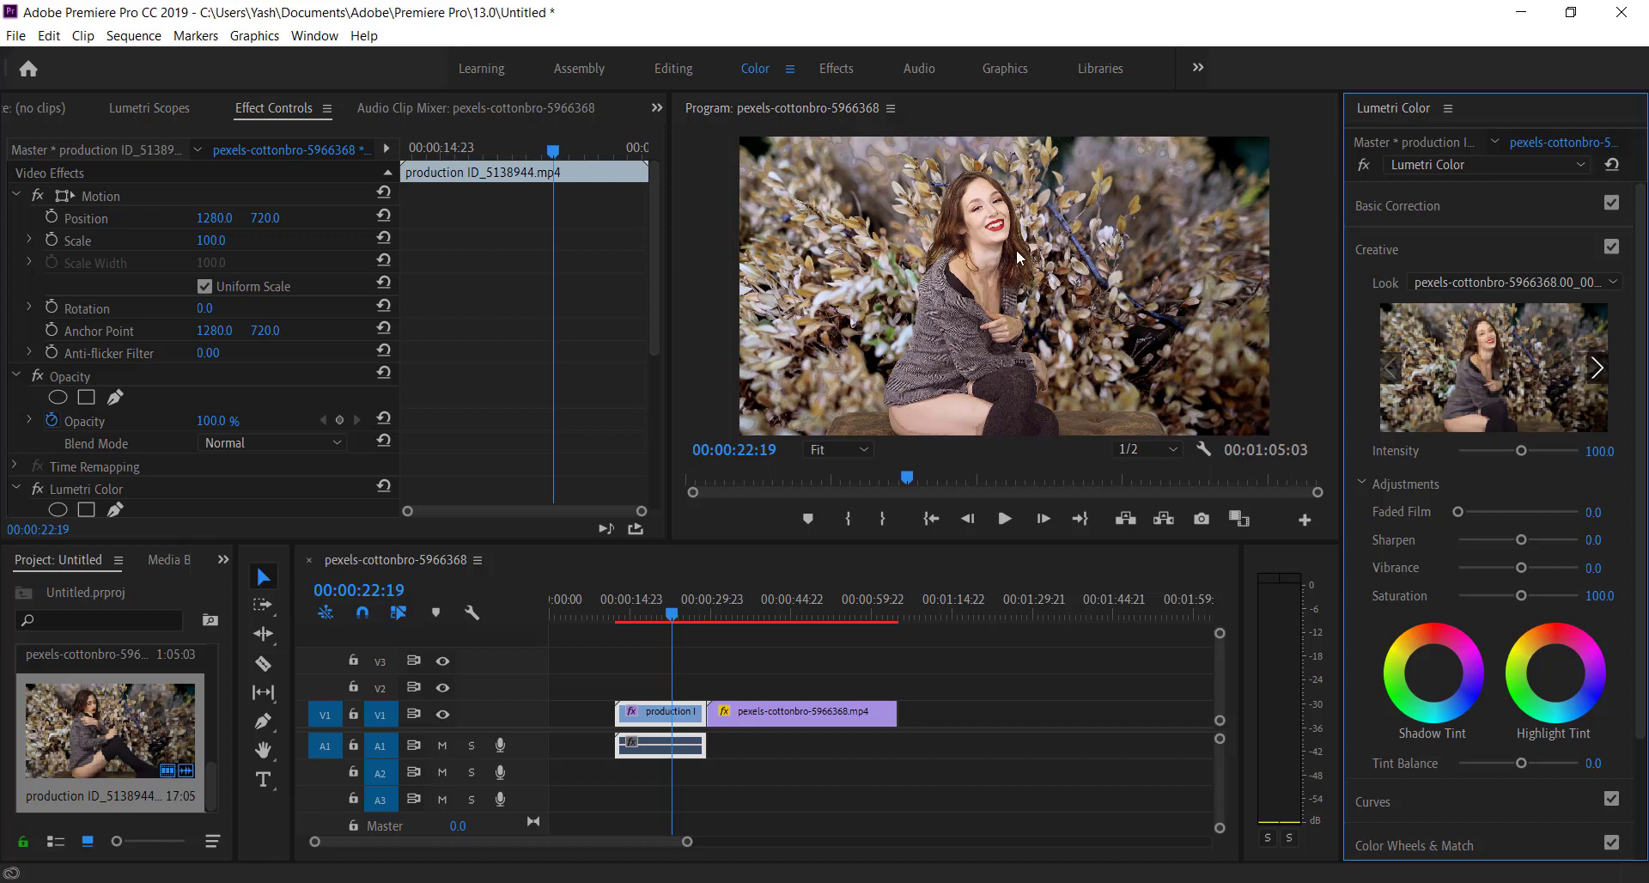
- Replace the first clip's Creative Look with pexels-cottonbro-5966368.00_00_23_23.Still003.CUBE from the Color Correction folder
click(1463, 289)
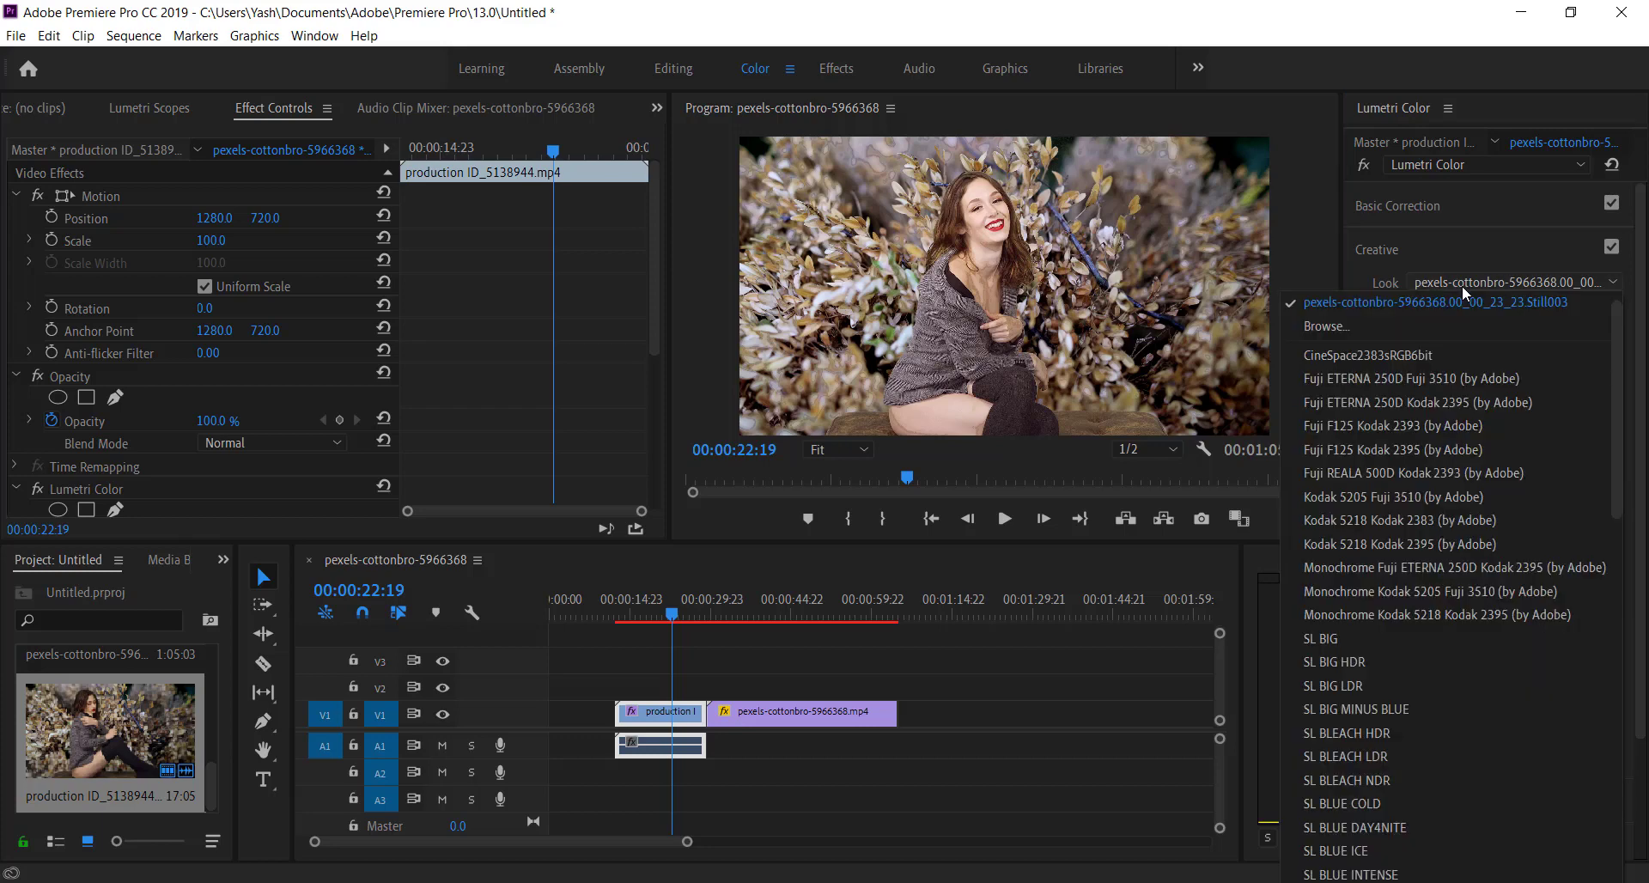
click(1357, 328)
click(411, 222)
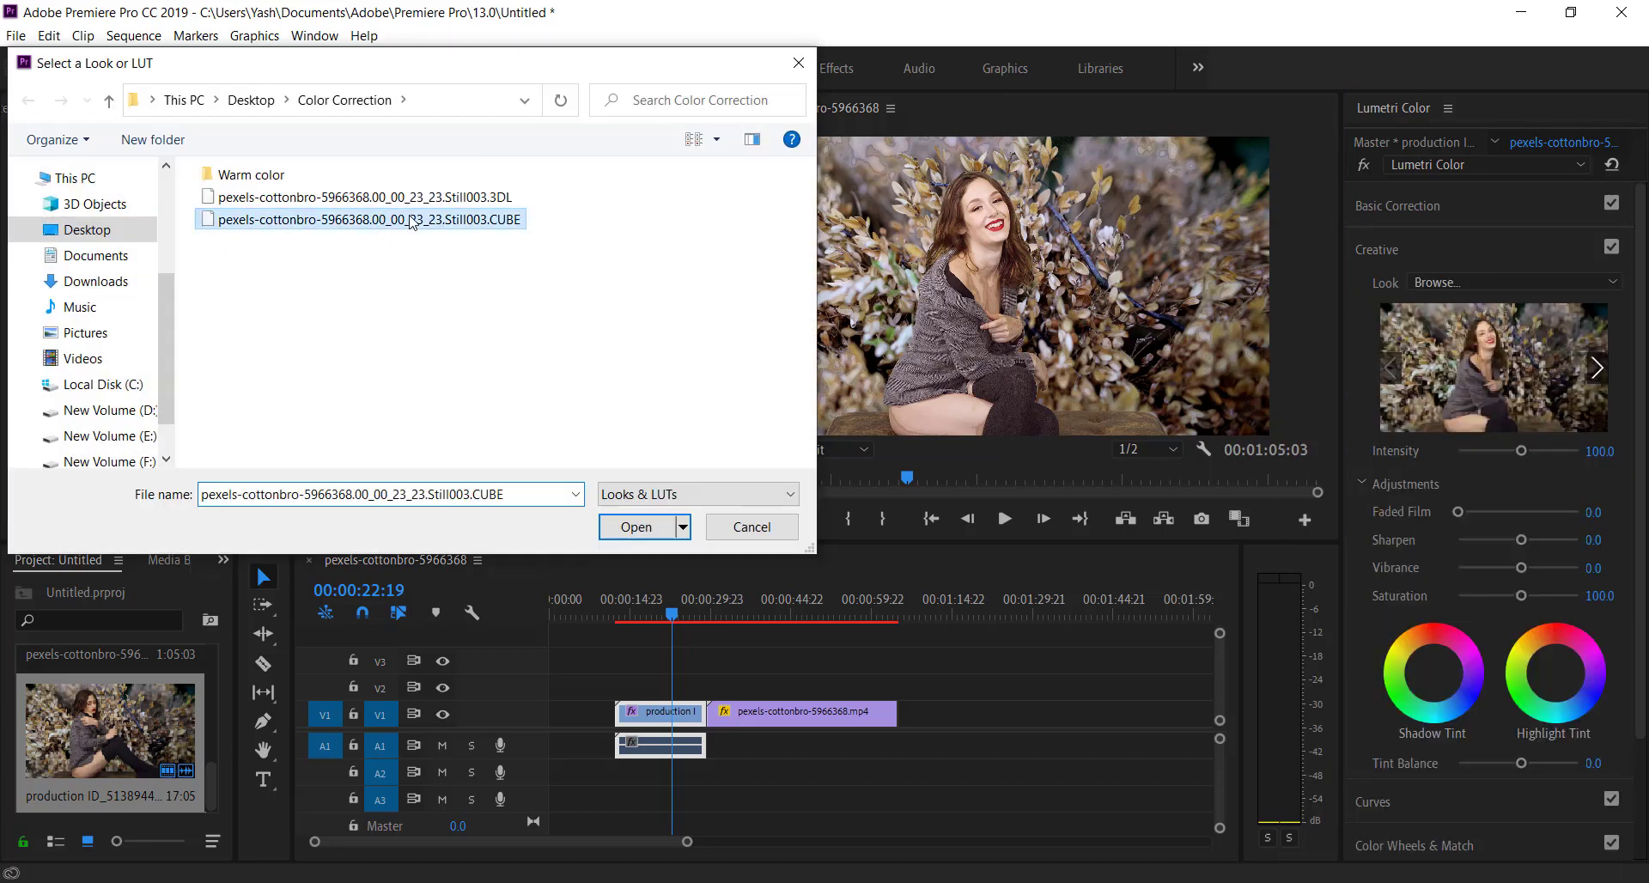
click(636, 527)
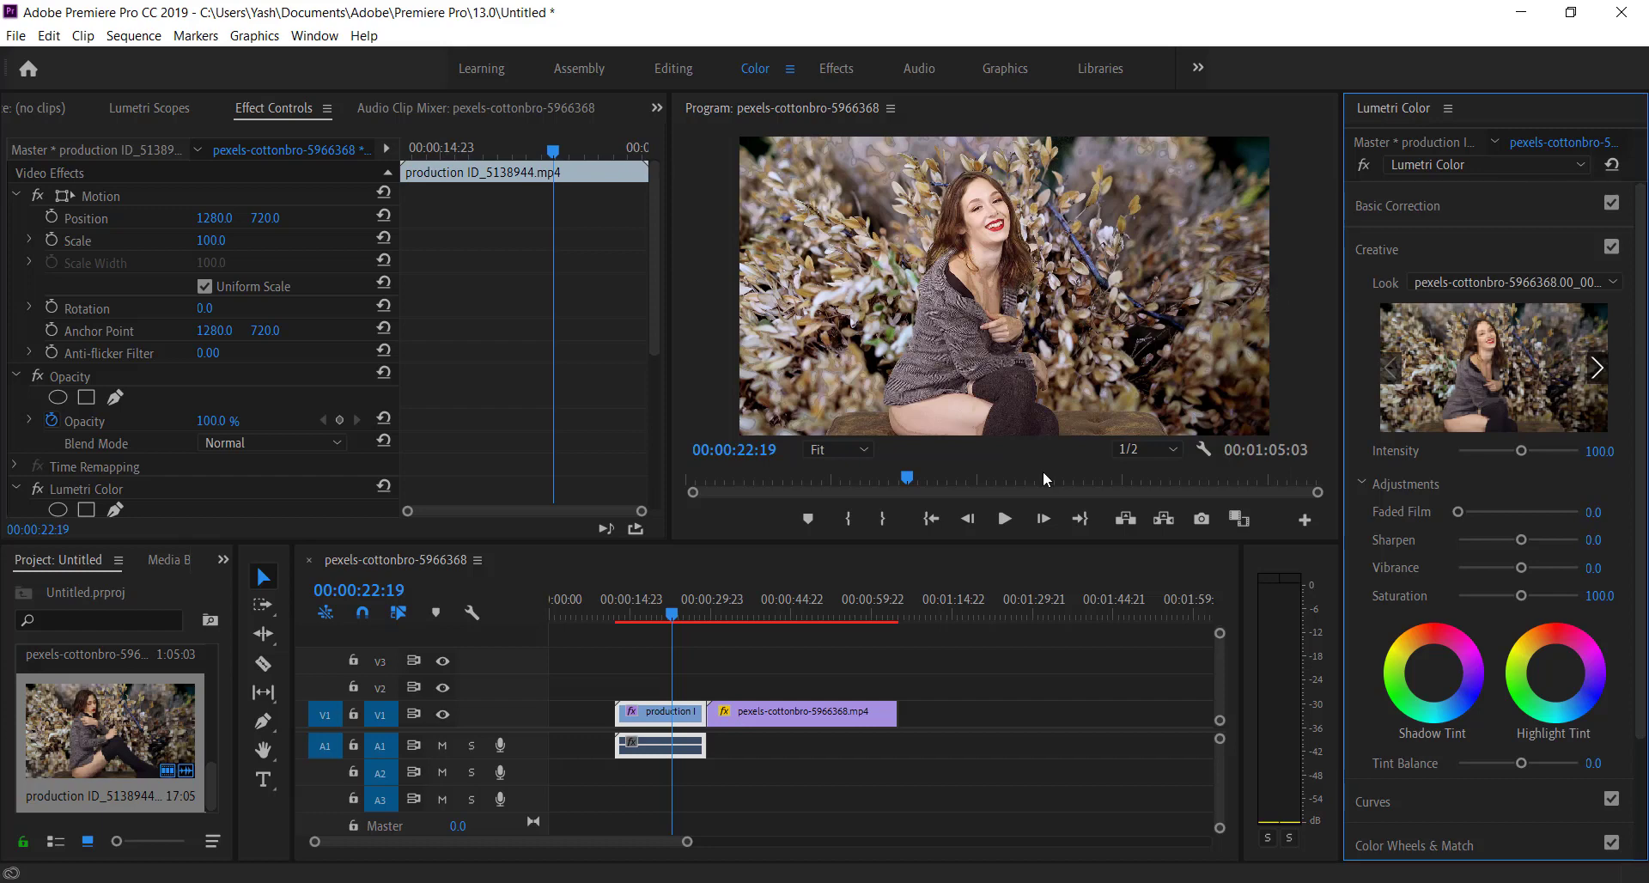
- Move the playhead to 00:00:44:09 on the second clip and apply pexels-cottonbro-5966368.00_00_36_09.Still004.3DL from the Warm color folder as its Creative Look
click(794, 642)
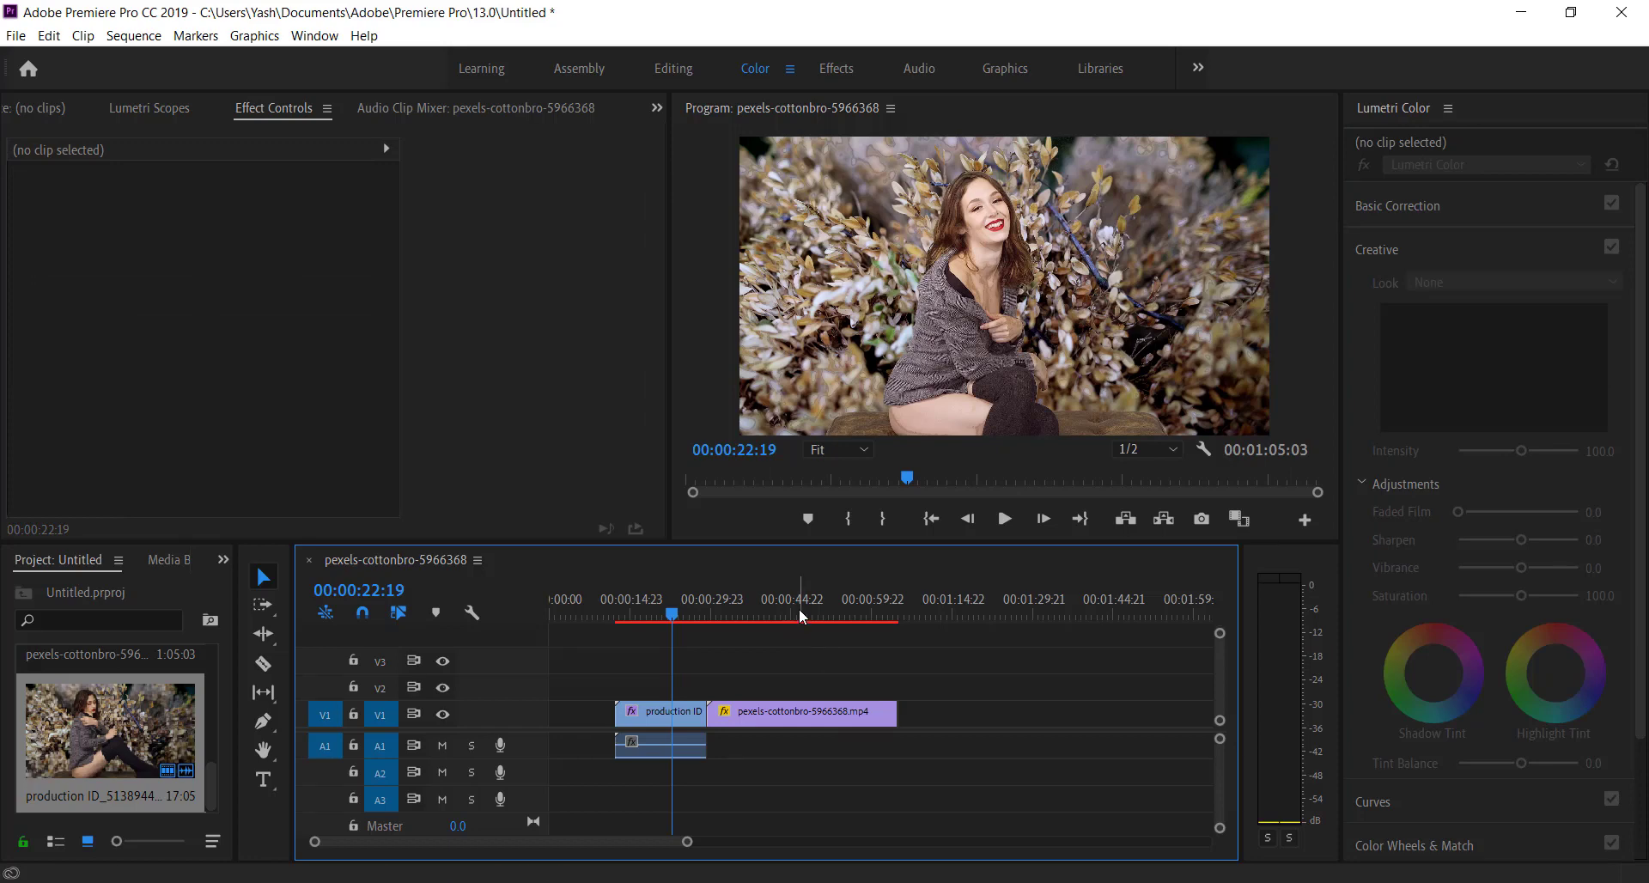
click(788, 613)
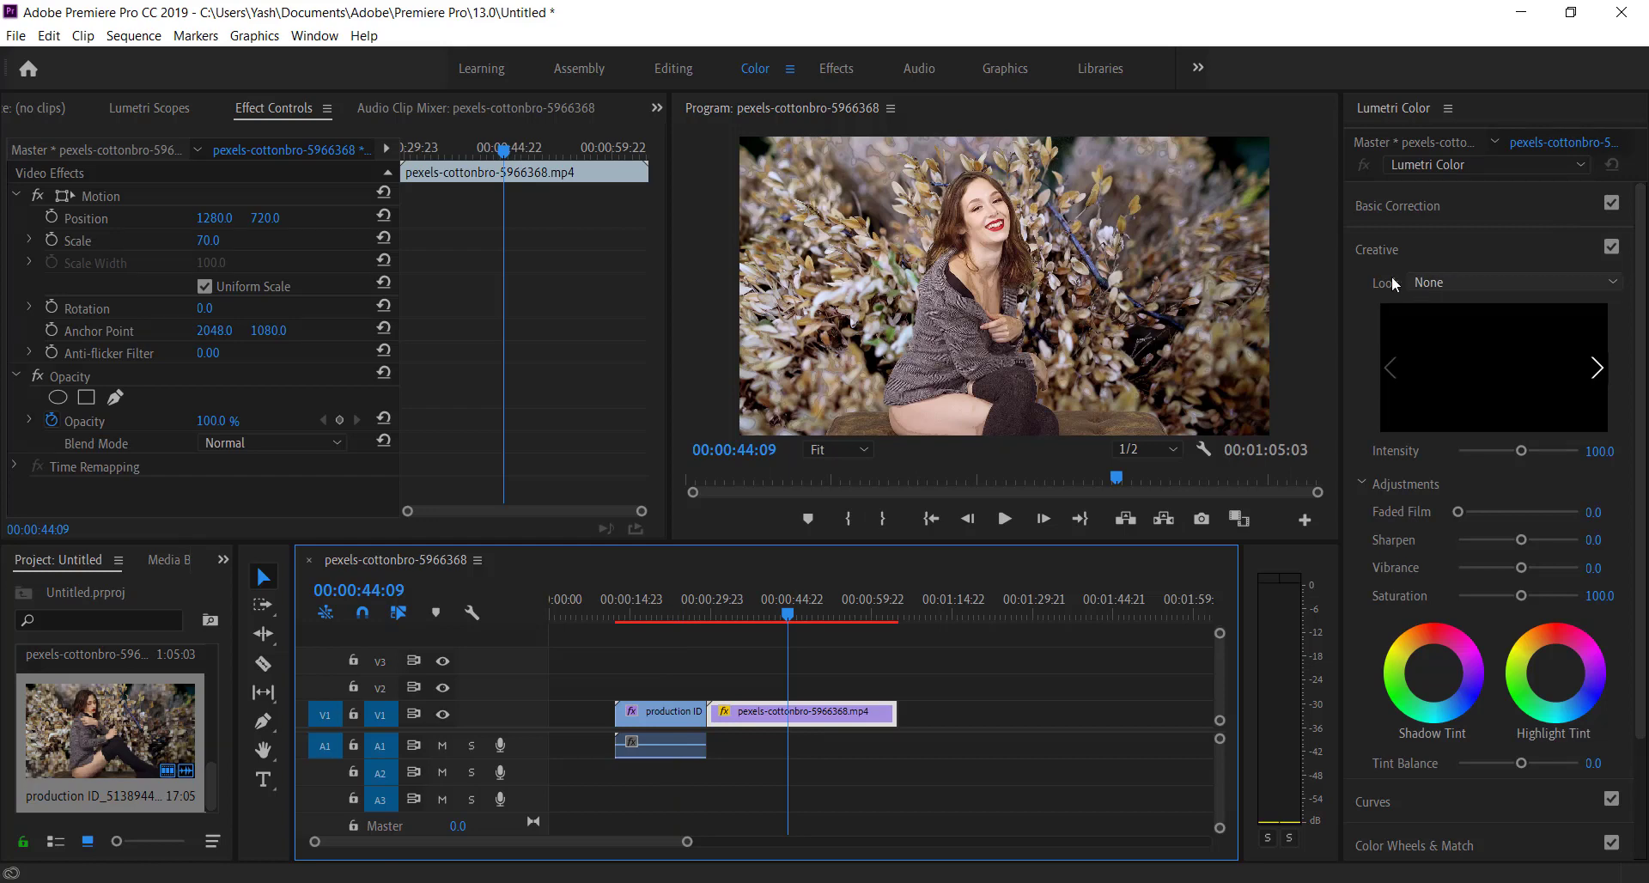
click(1467, 288)
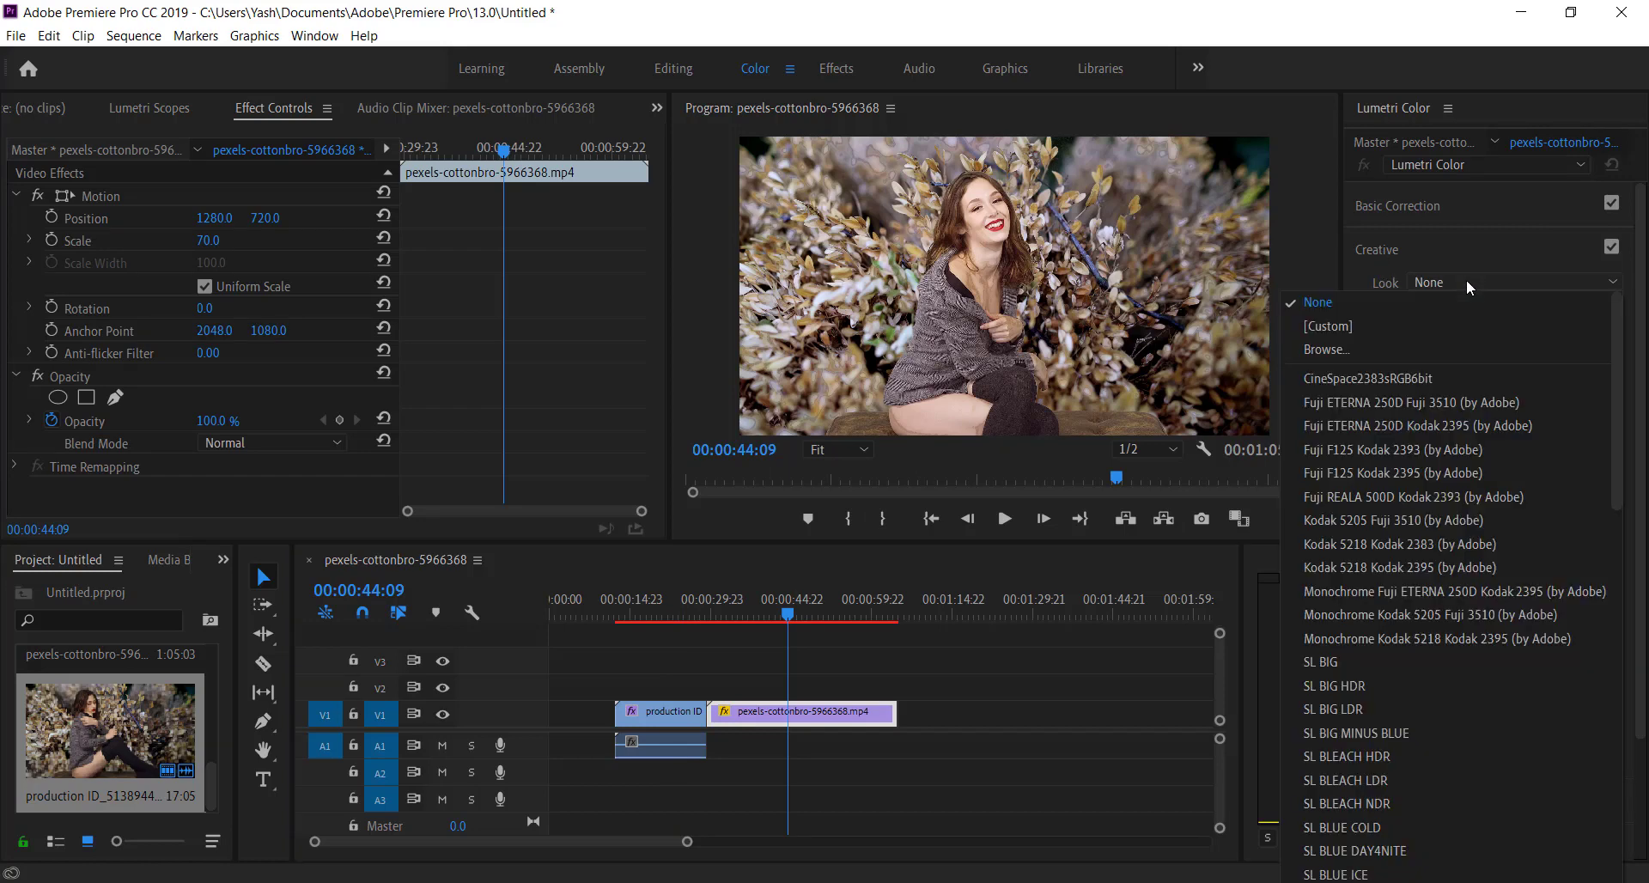
click(1327, 357)
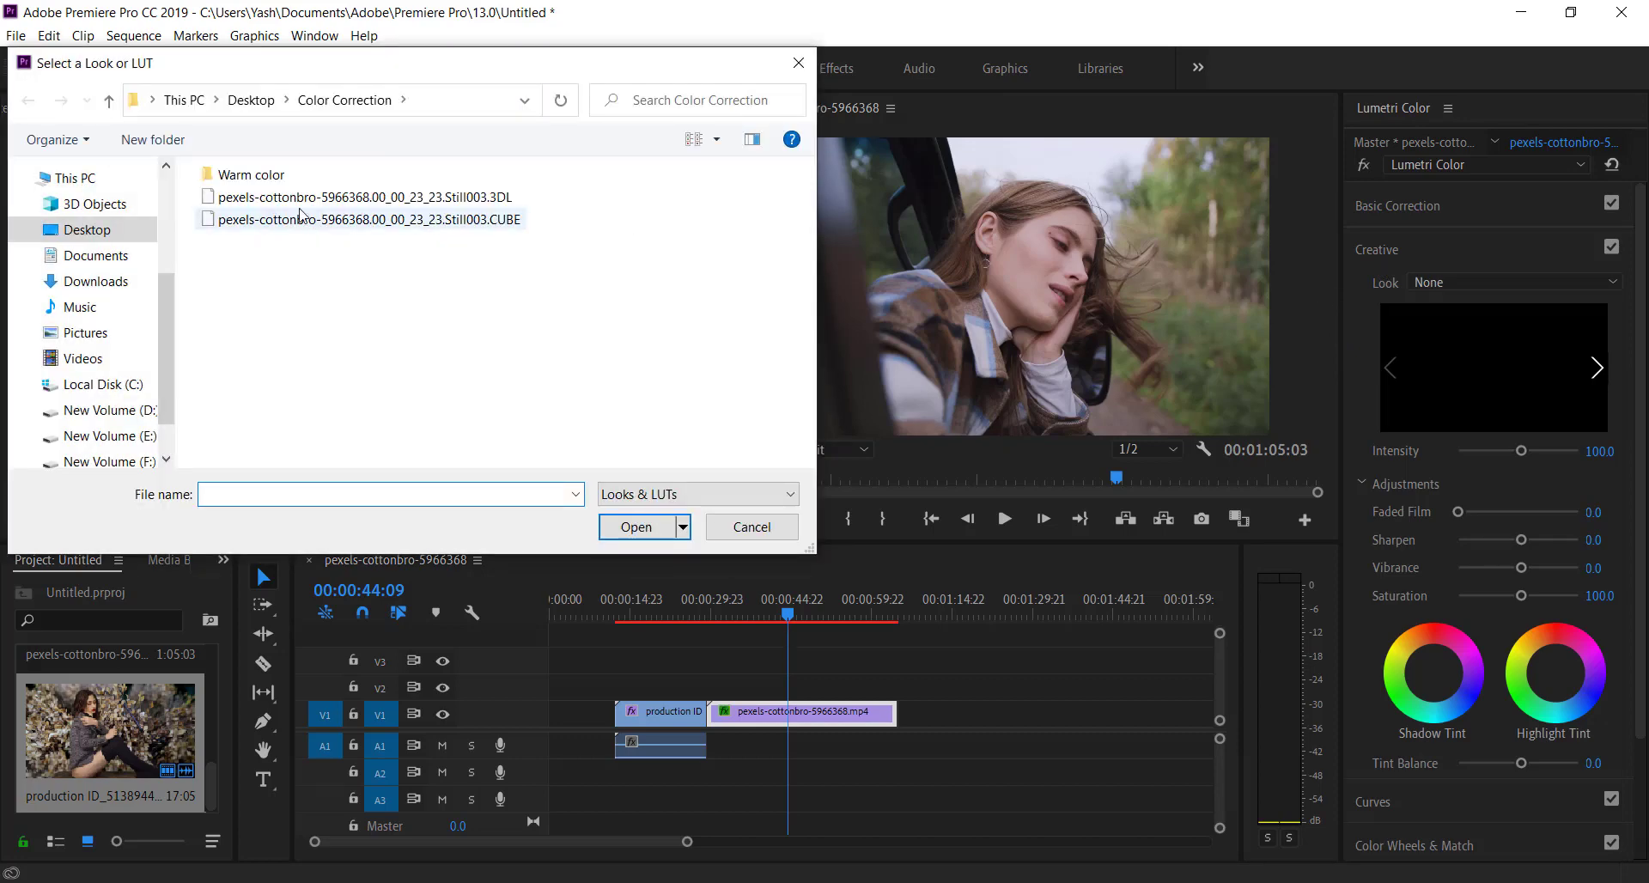
double_click(243, 175)
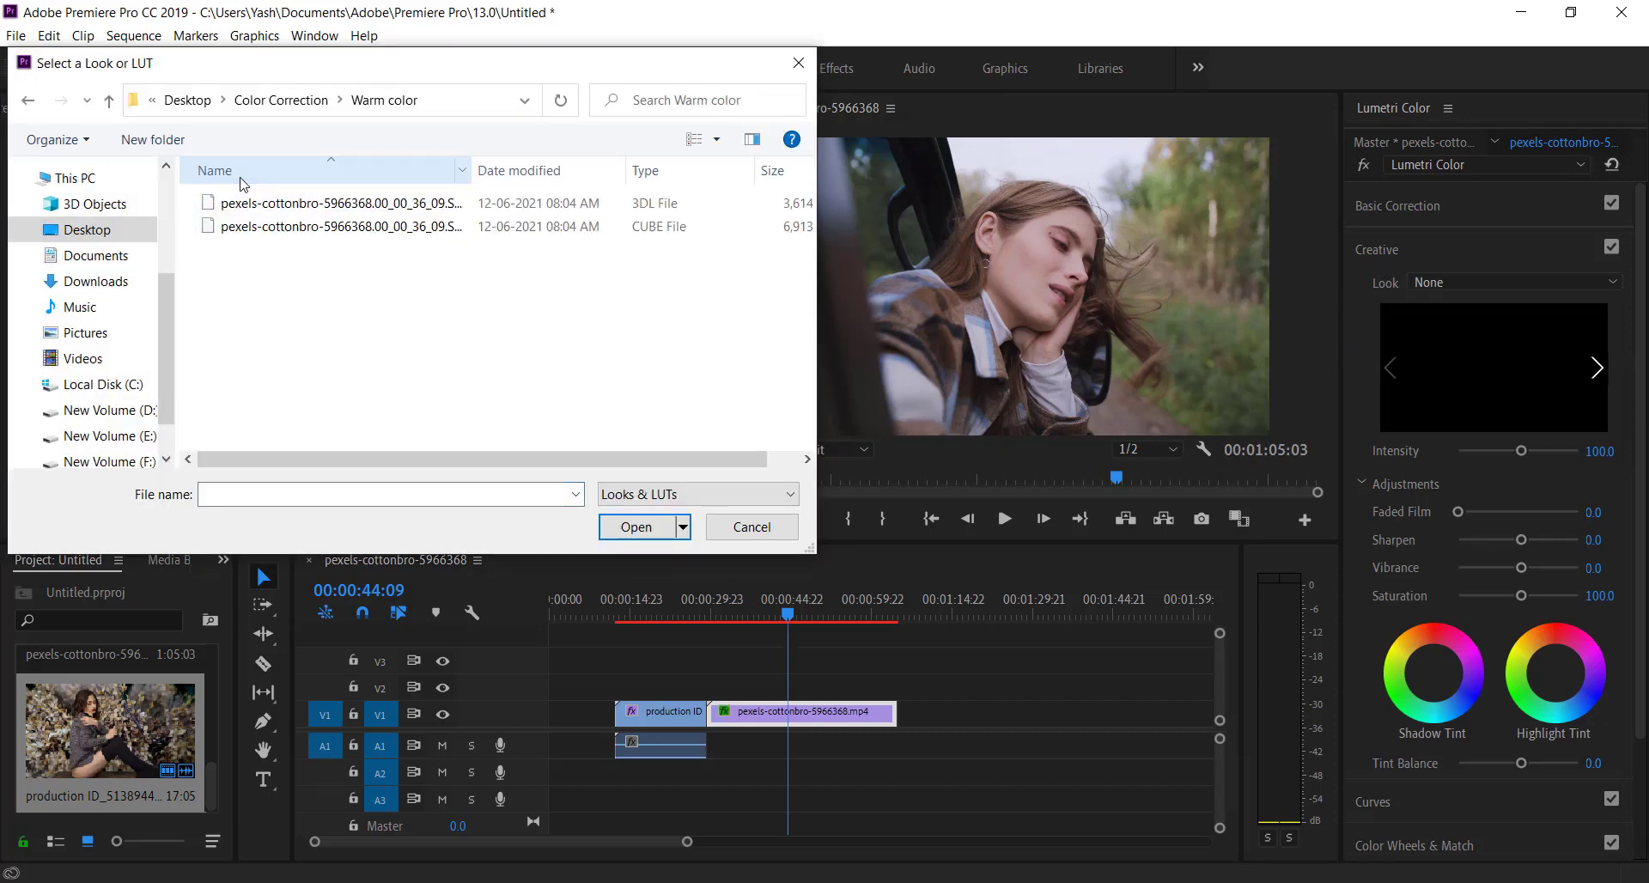
click(385, 205)
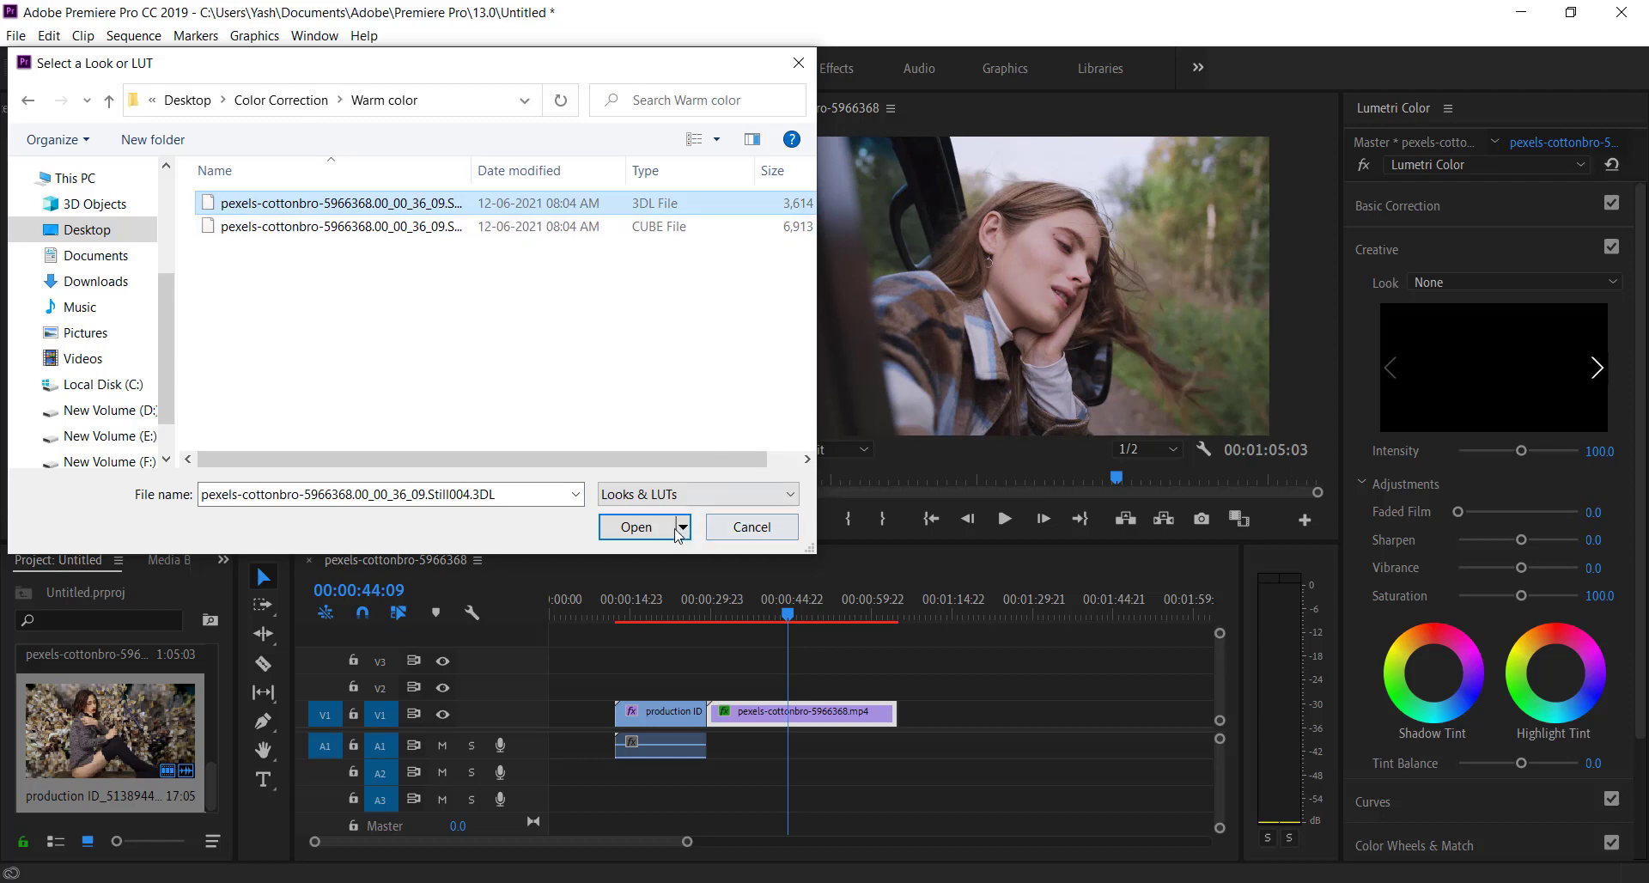
click(635, 526)
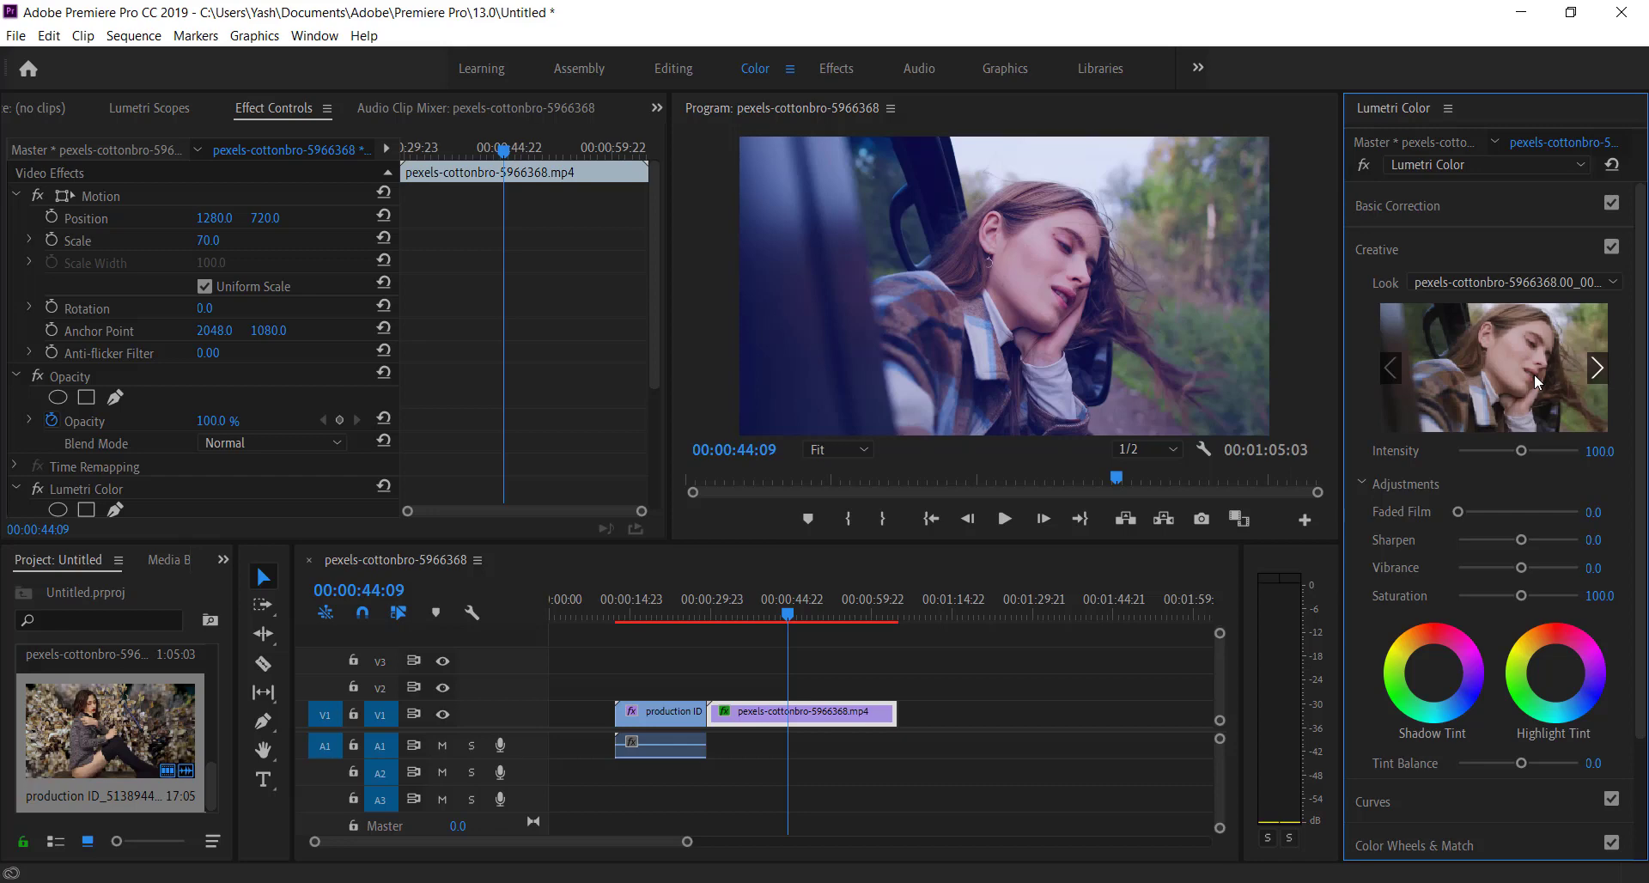
- Switch to the Editing workspace
click(668, 69)
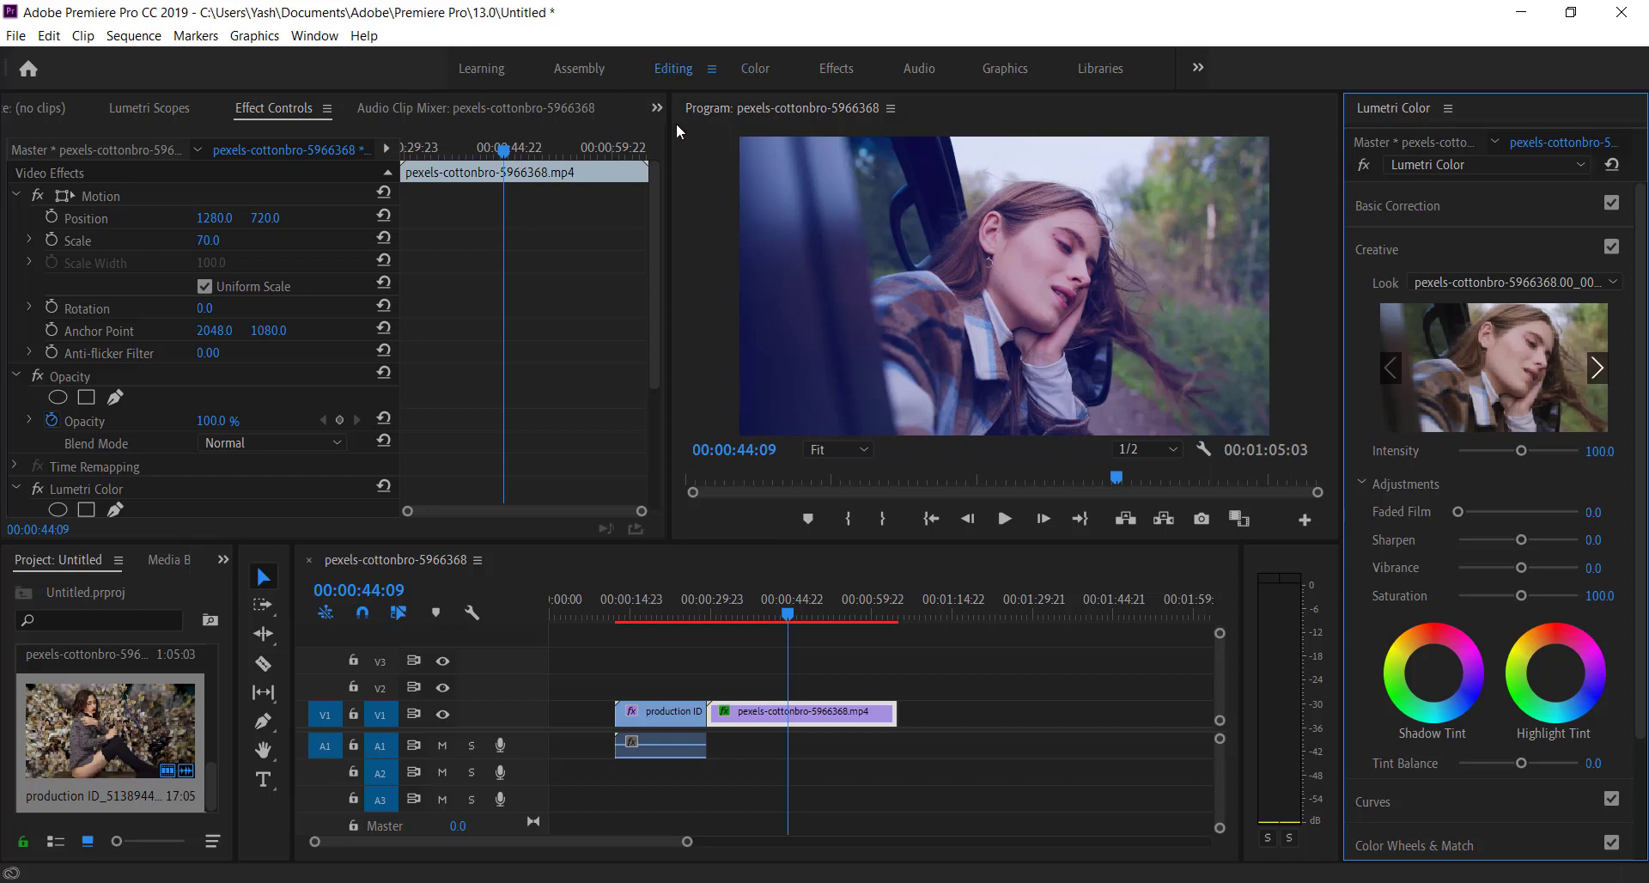